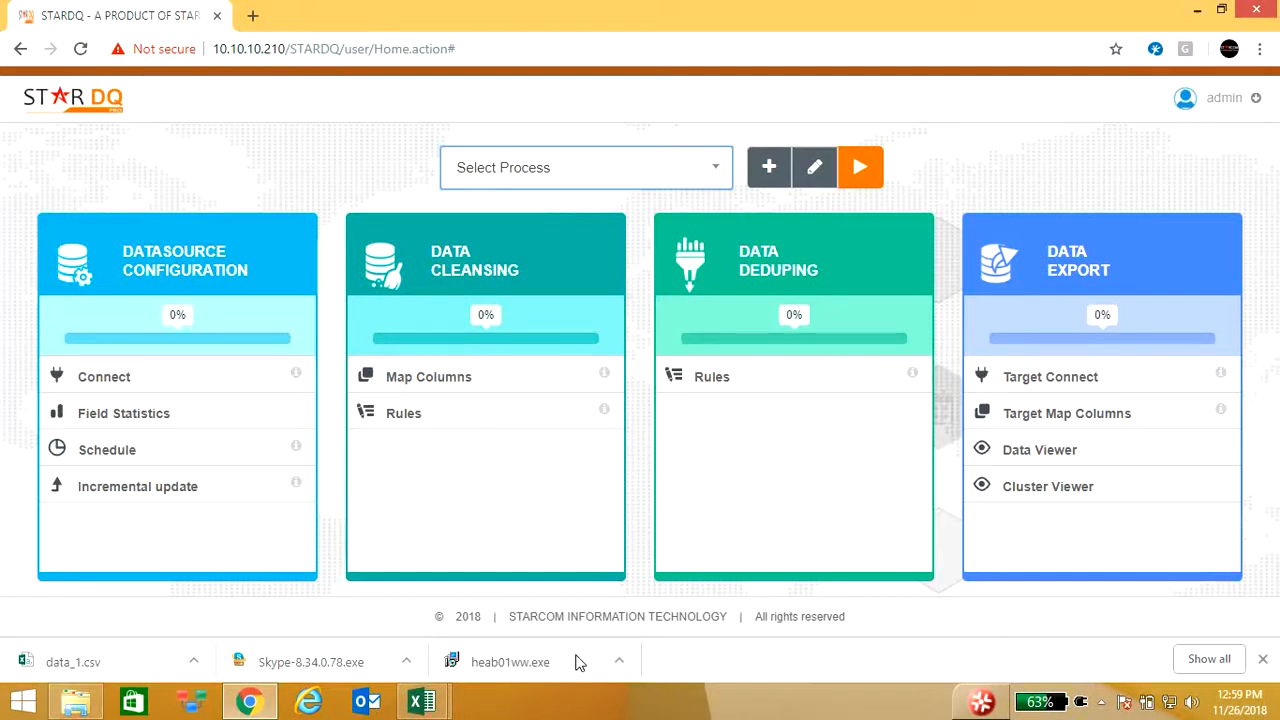
# Switch to the demo_data1 workbook in Excel and look over its columns, from the phone and customer name fields across to FATHERS_NAME
pyautogui.click(421, 701)
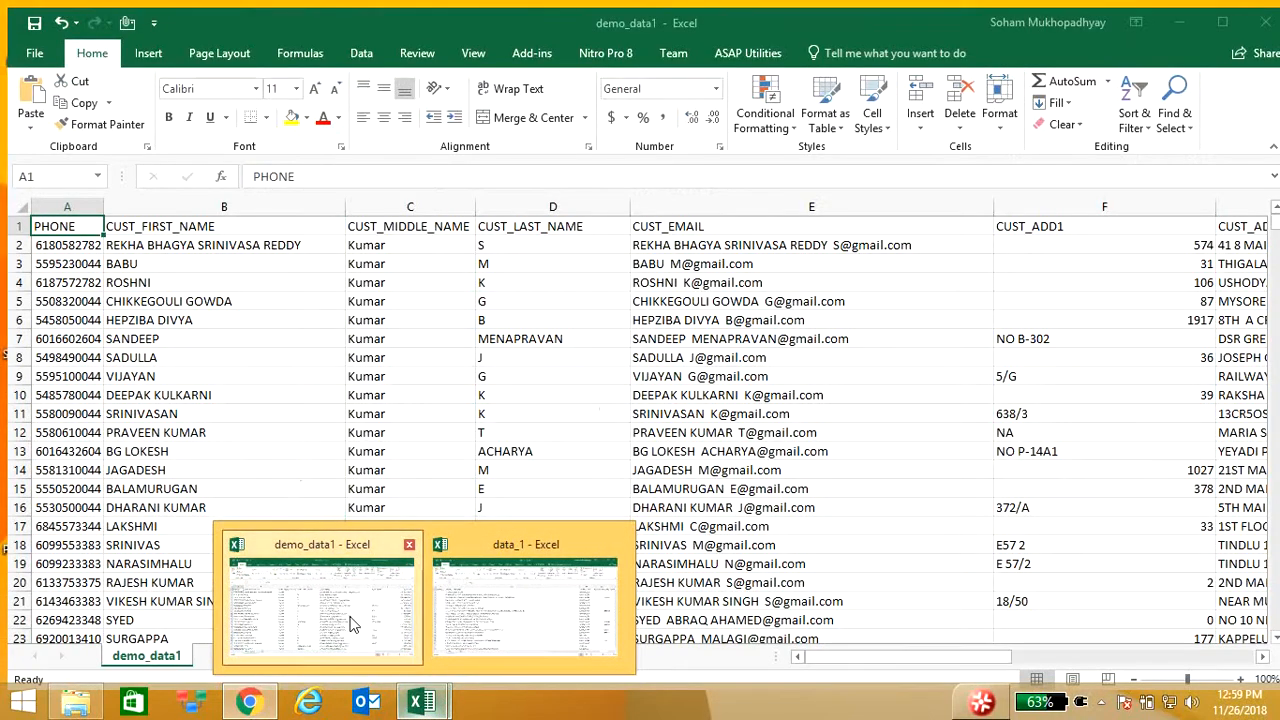
pyautogui.click(351, 623)
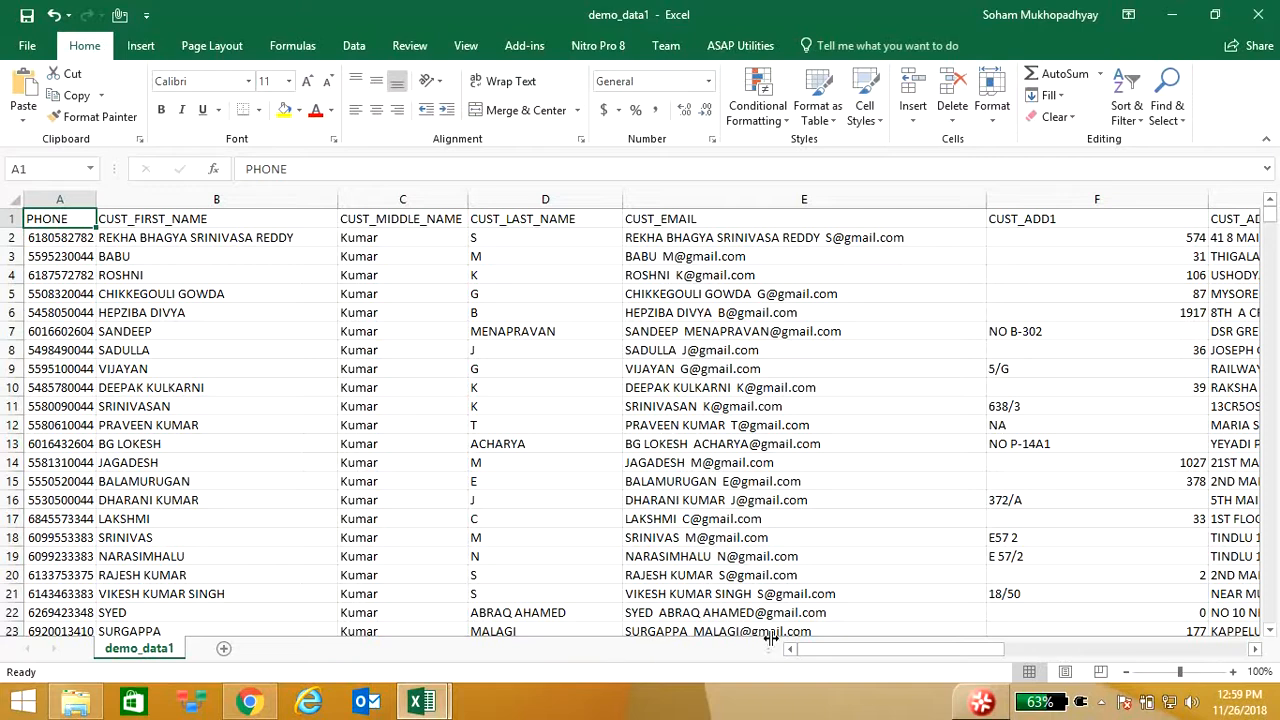
pyautogui.click(257, 219)
pyautogui.click(403, 221)
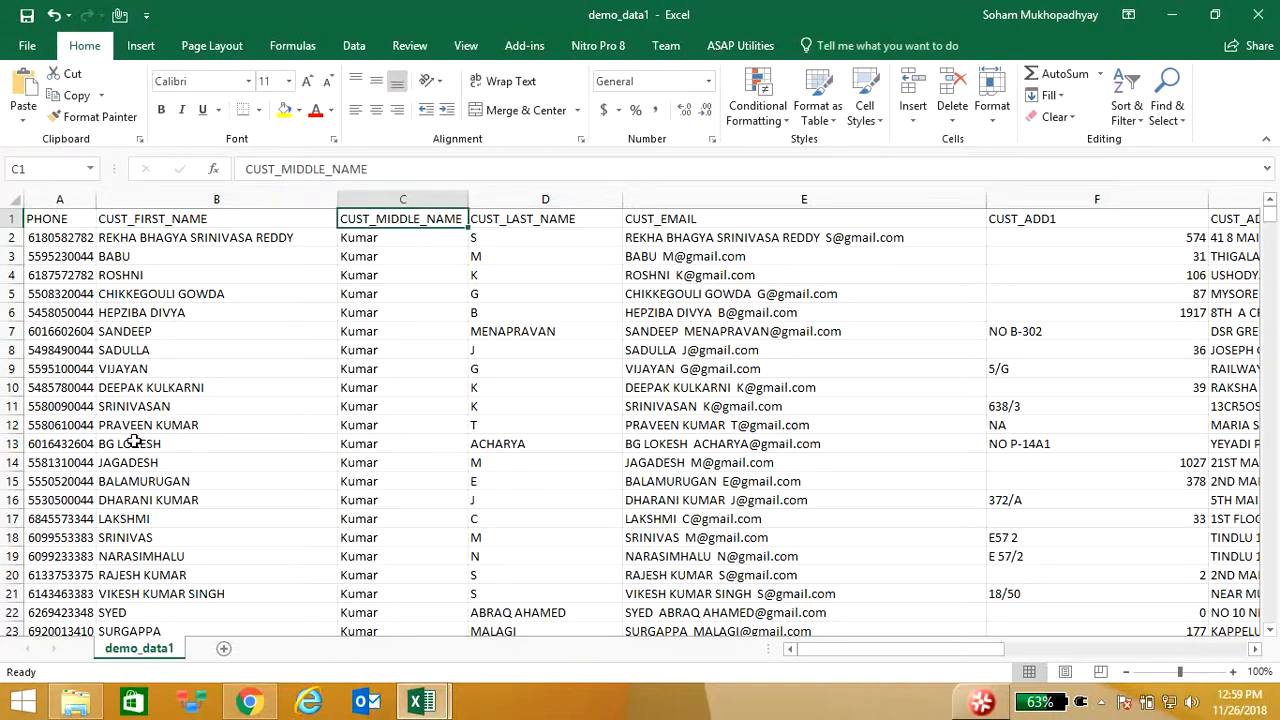
pyautogui.click(280, 222)
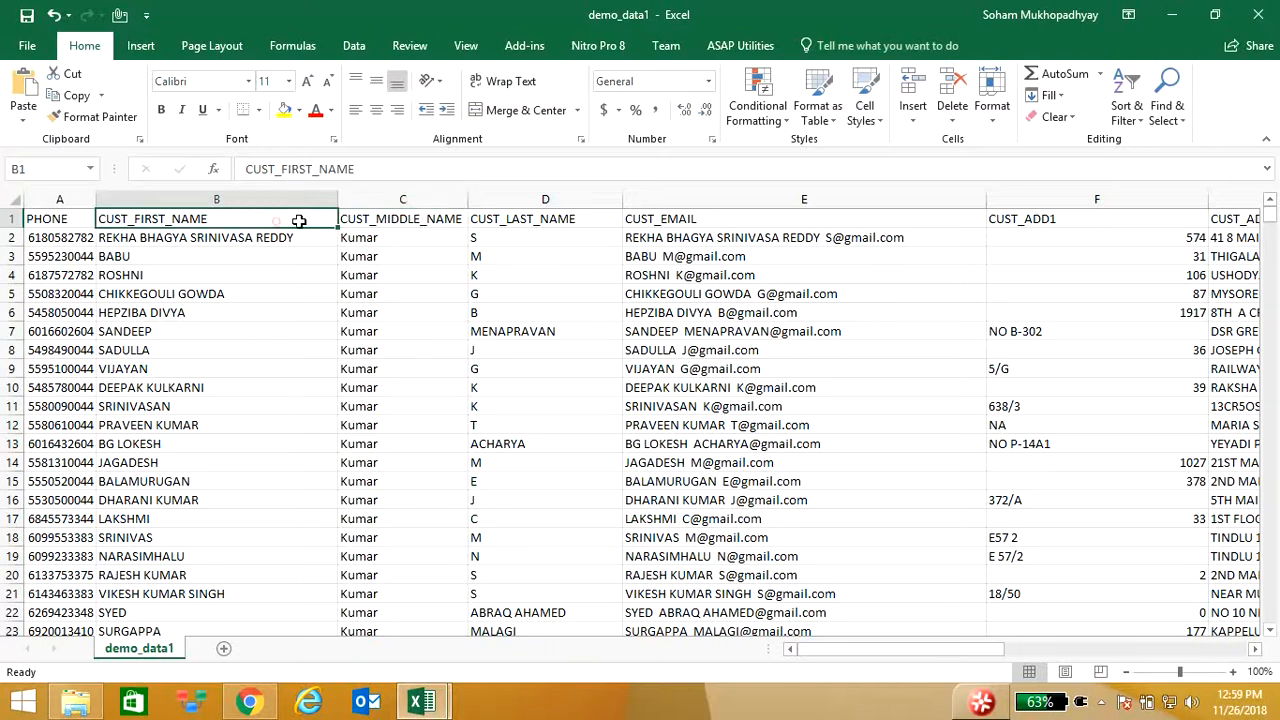
pyautogui.click(428, 218)
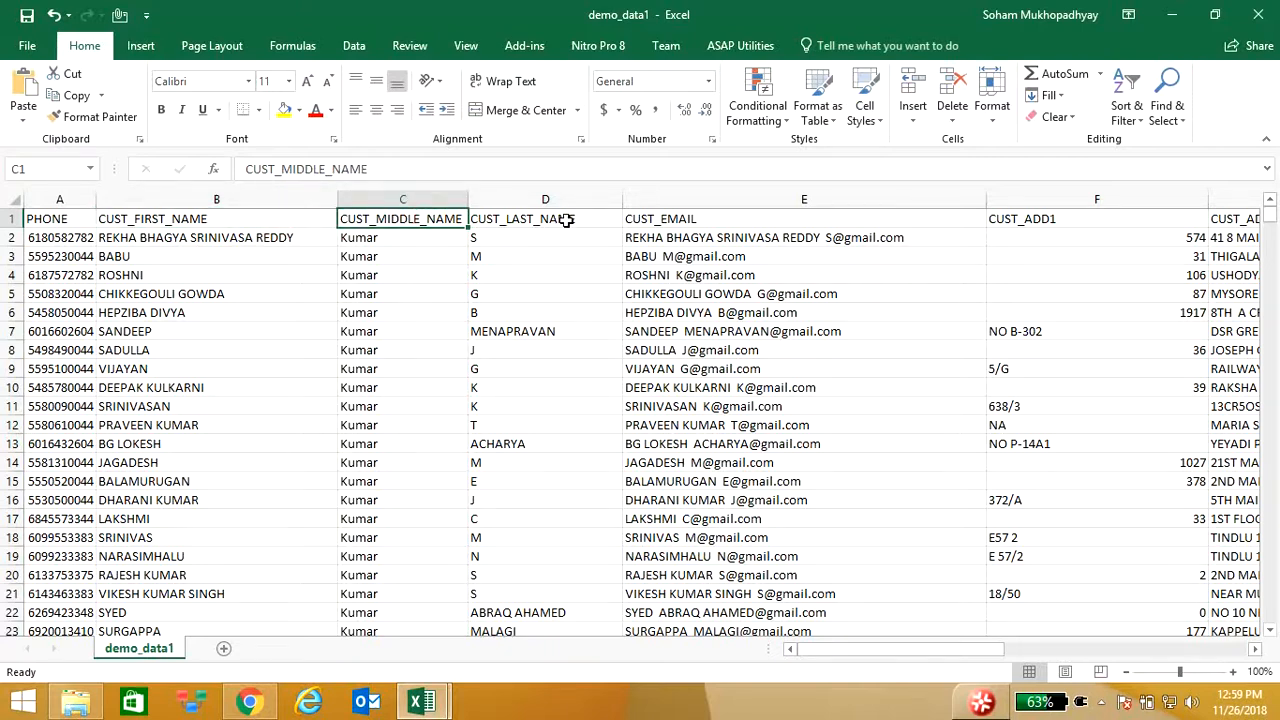
pyautogui.click(569, 221)
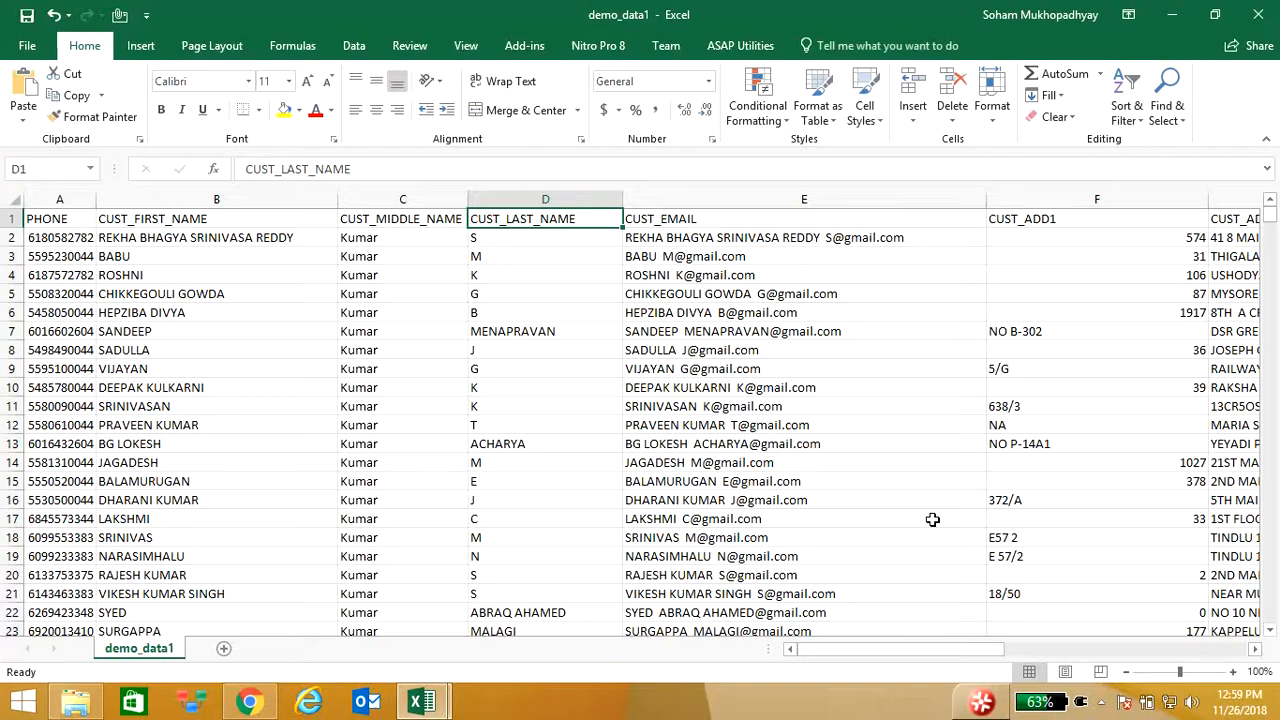
pyautogui.moveTo(958, 648); pyautogui.dragTo(1215, 623)
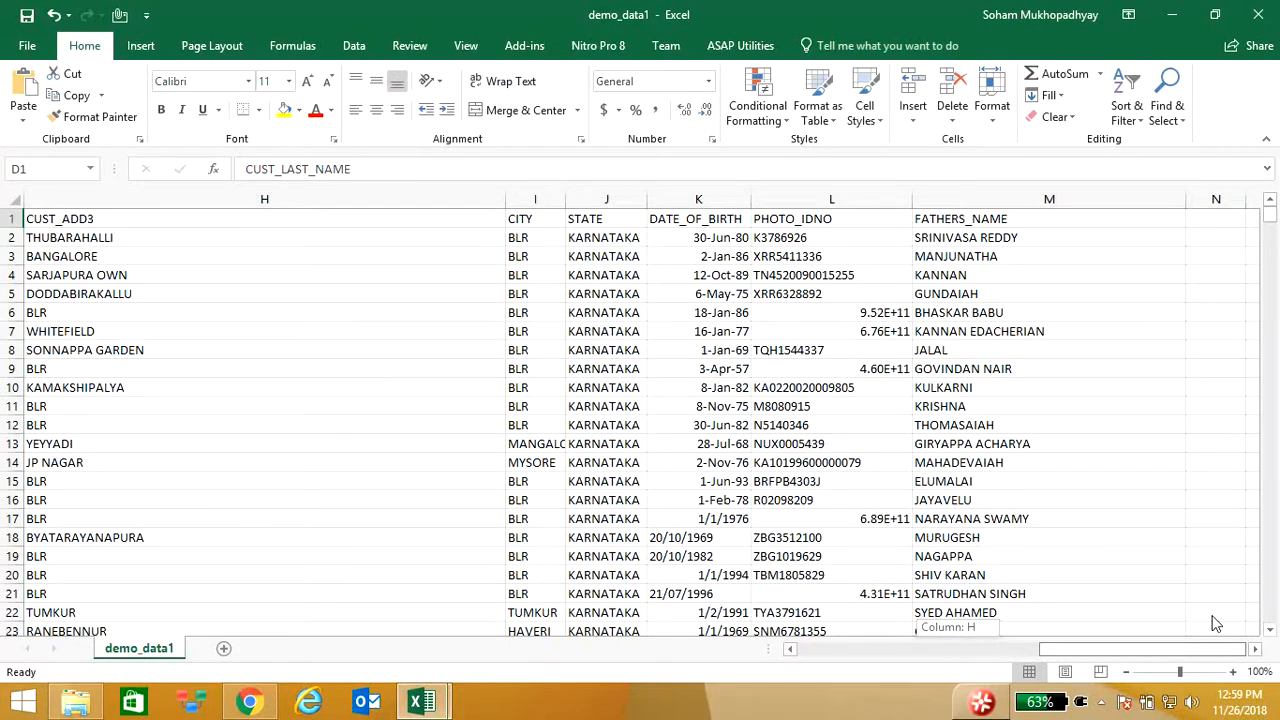
pyautogui.moveTo(1215, 623); pyautogui.dragTo(965, 657)
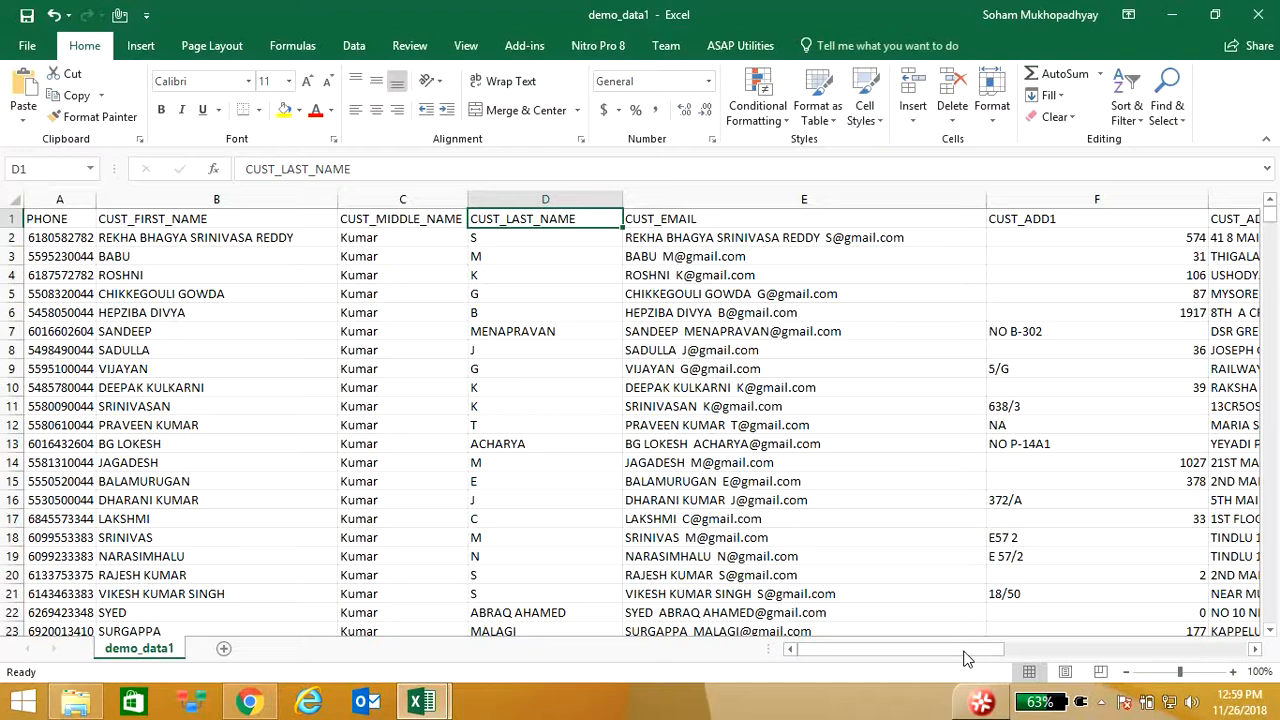
# Examine the customer email and address columns in demo_data1, continuing through the city, state, birth date and photo ID fields
pyautogui.click(672, 245)
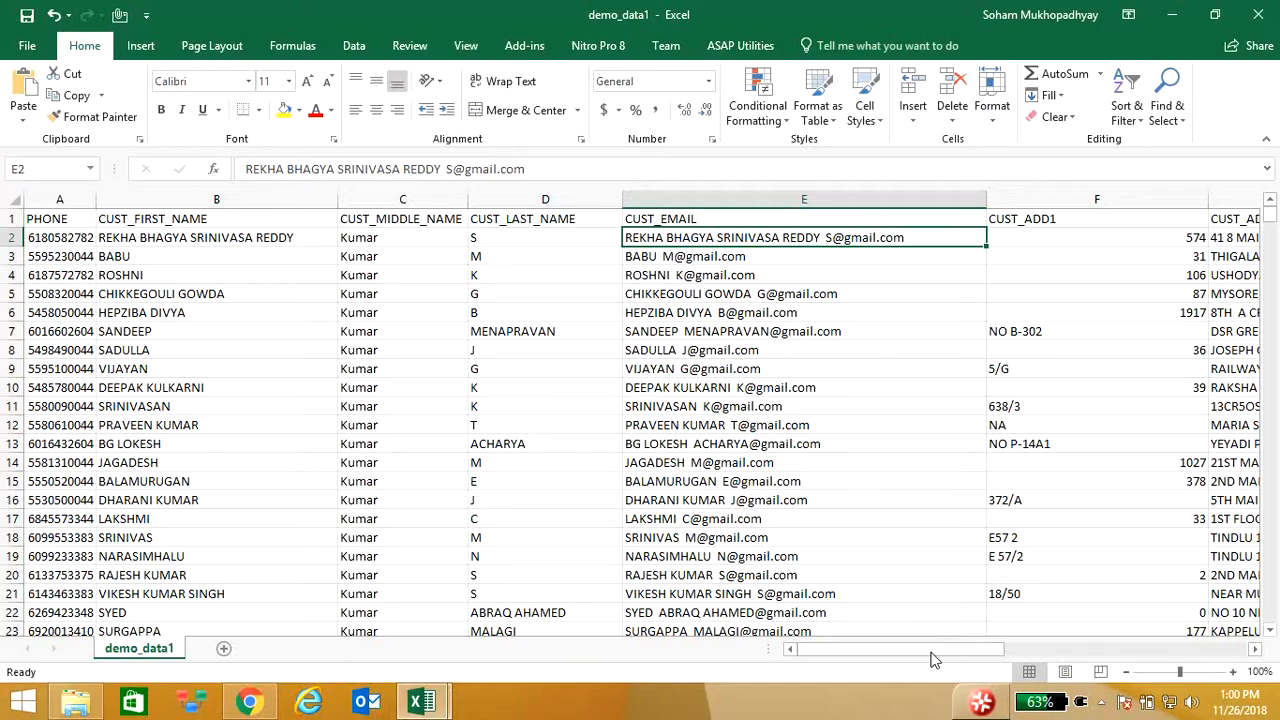
pyautogui.moveTo(931, 655); pyautogui.dragTo(1104, 619)
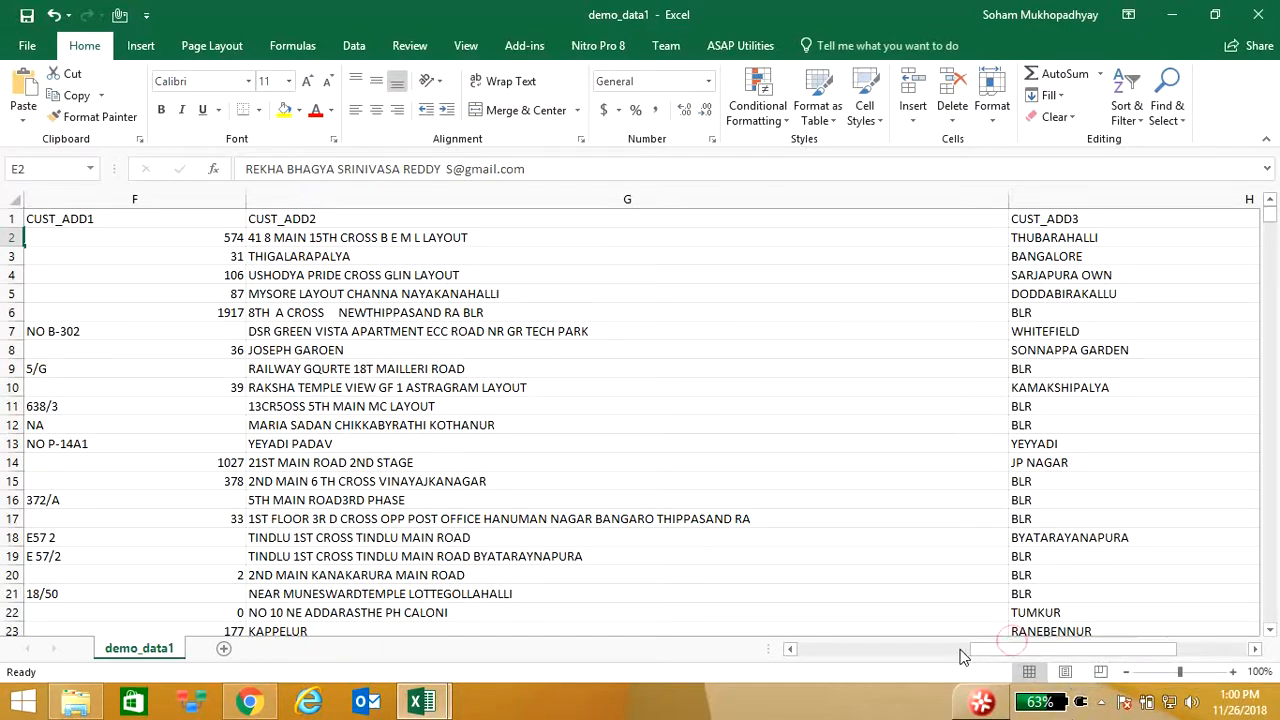
pyautogui.moveTo(960, 656); pyautogui.dragTo(795, 668)
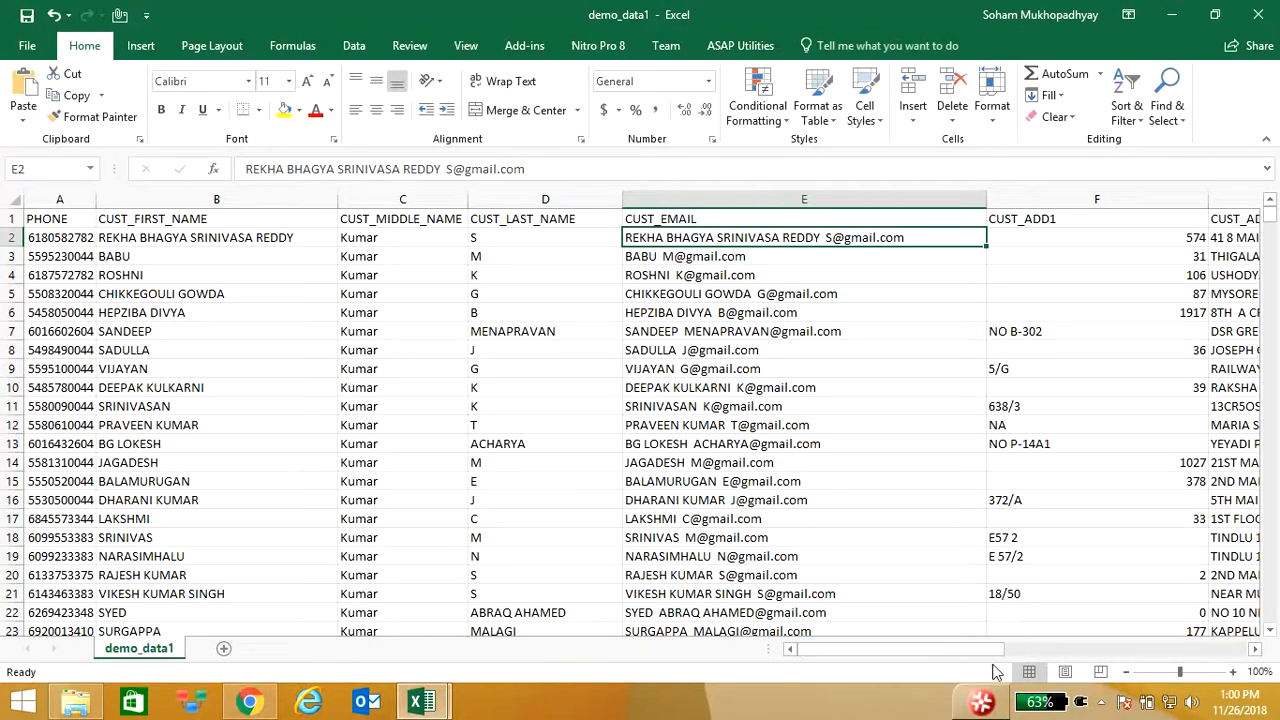
pyautogui.moveTo(994, 665); pyautogui.dragTo(1142, 642)
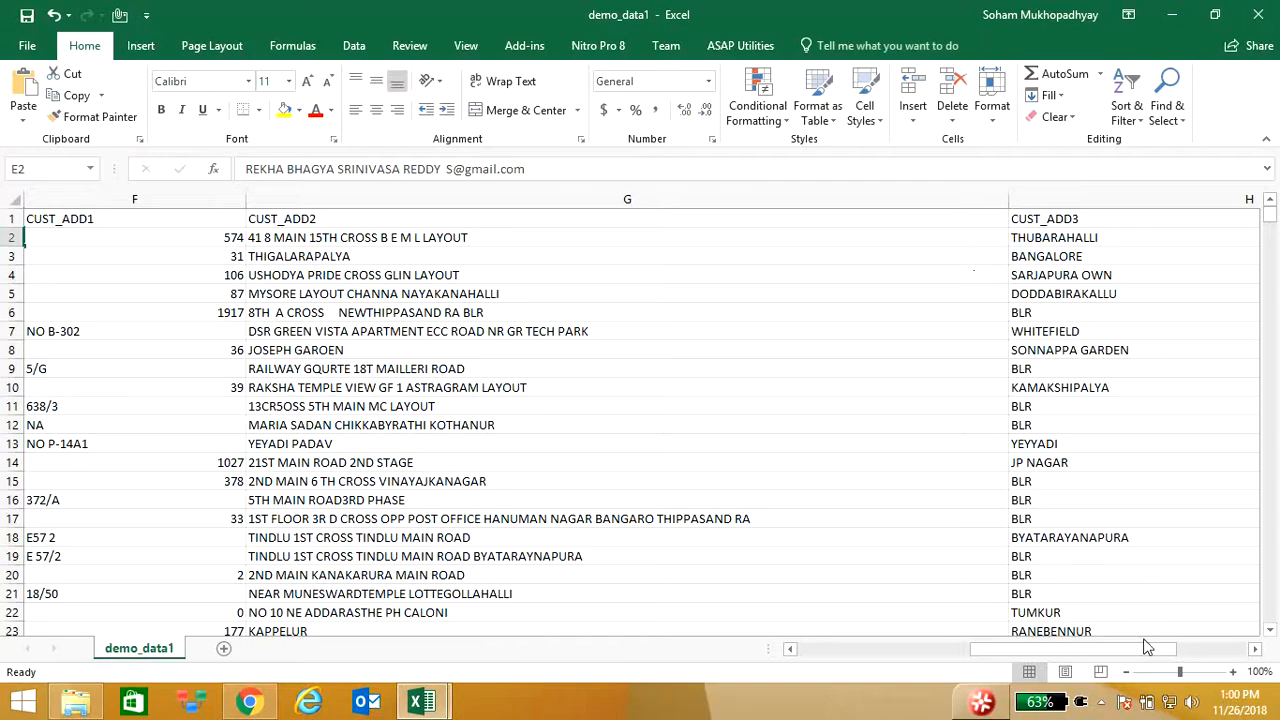
pyautogui.scroll(-9, 1182, 415)
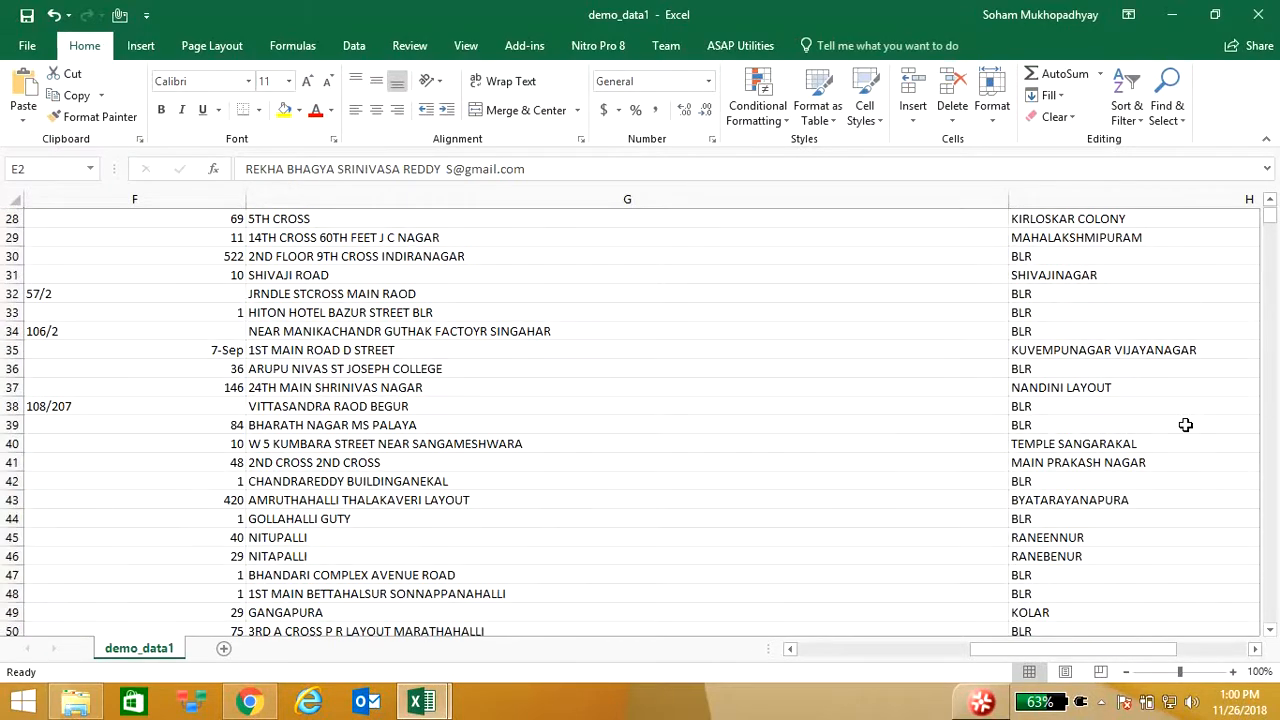
pyautogui.scroll(9, 1185, 425)
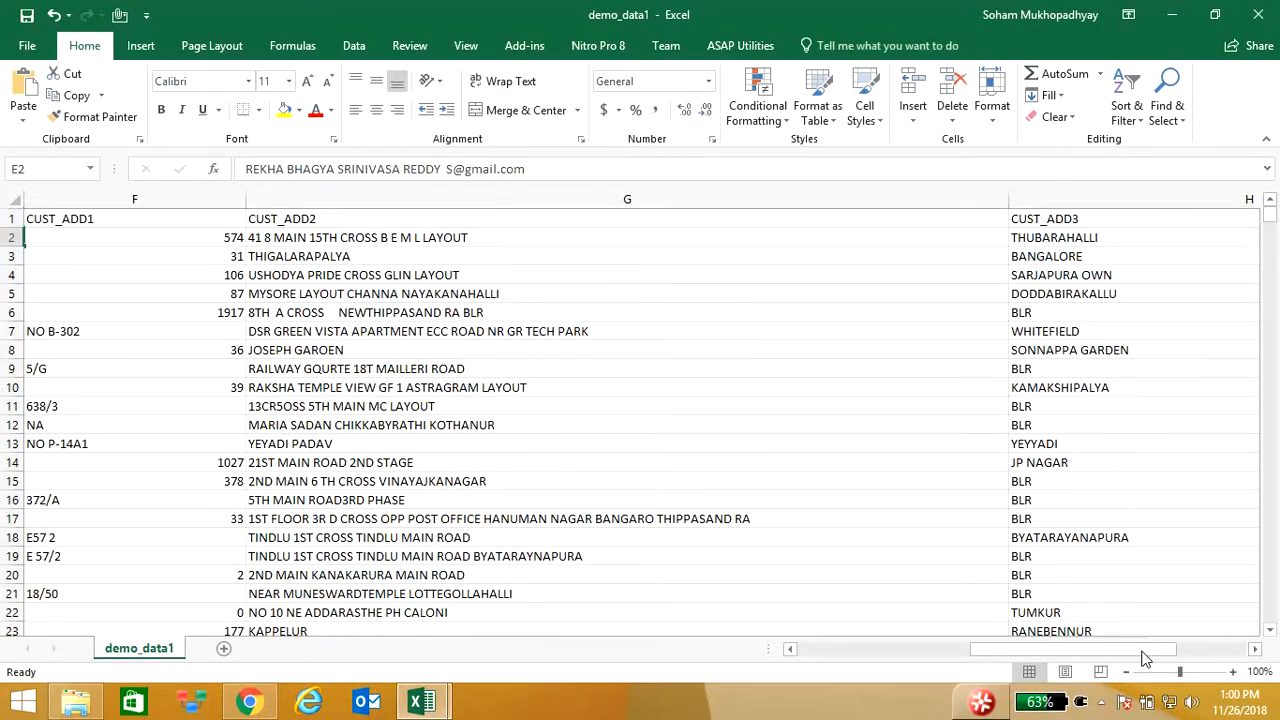
pyautogui.moveTo(1145, 658); pyautogui.dragTo(1194, 649)
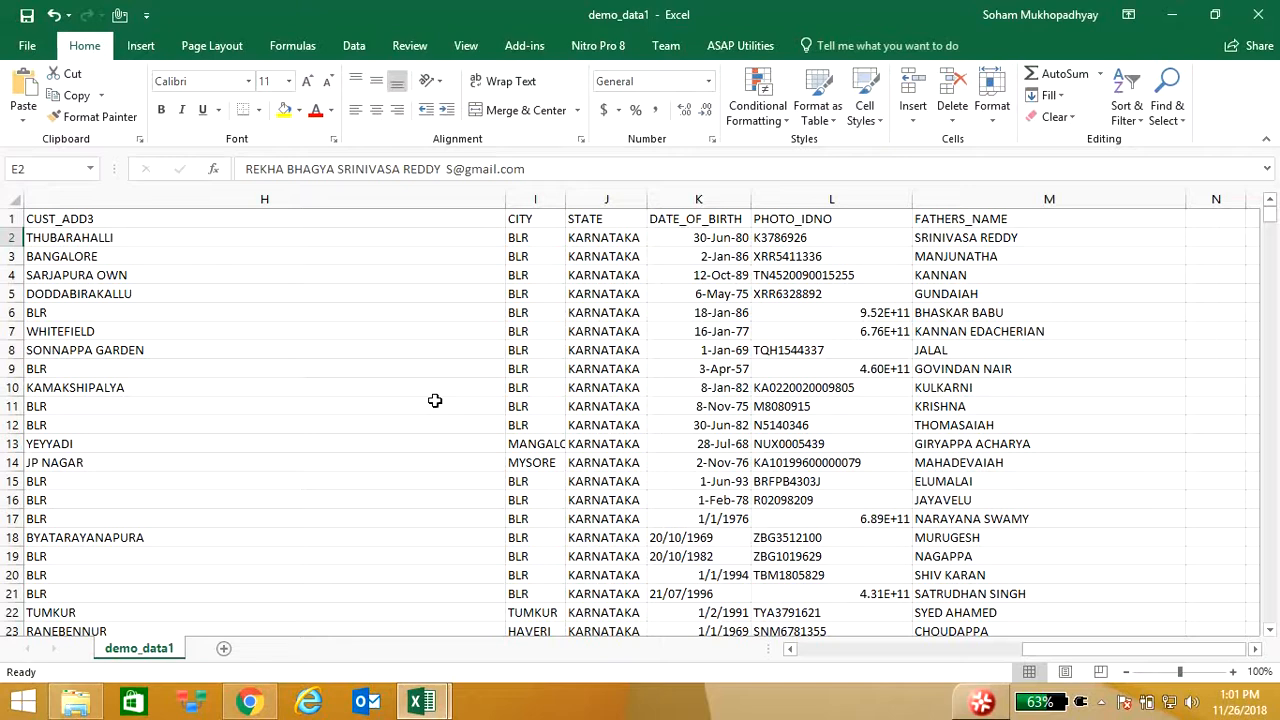
# Switch to STARDQ in Chrome and add a new process named Demo_1 without a dependency
pyautogui.click(249, 702)
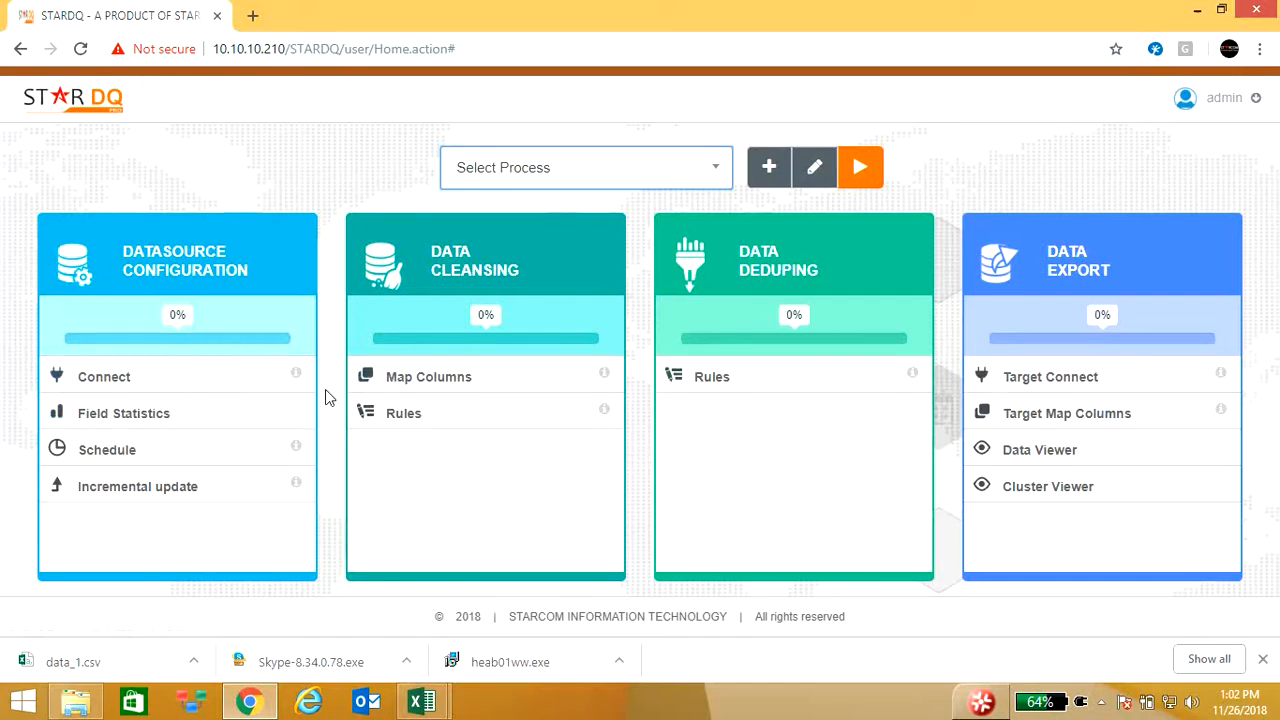
pyautogui.click(205, 383)
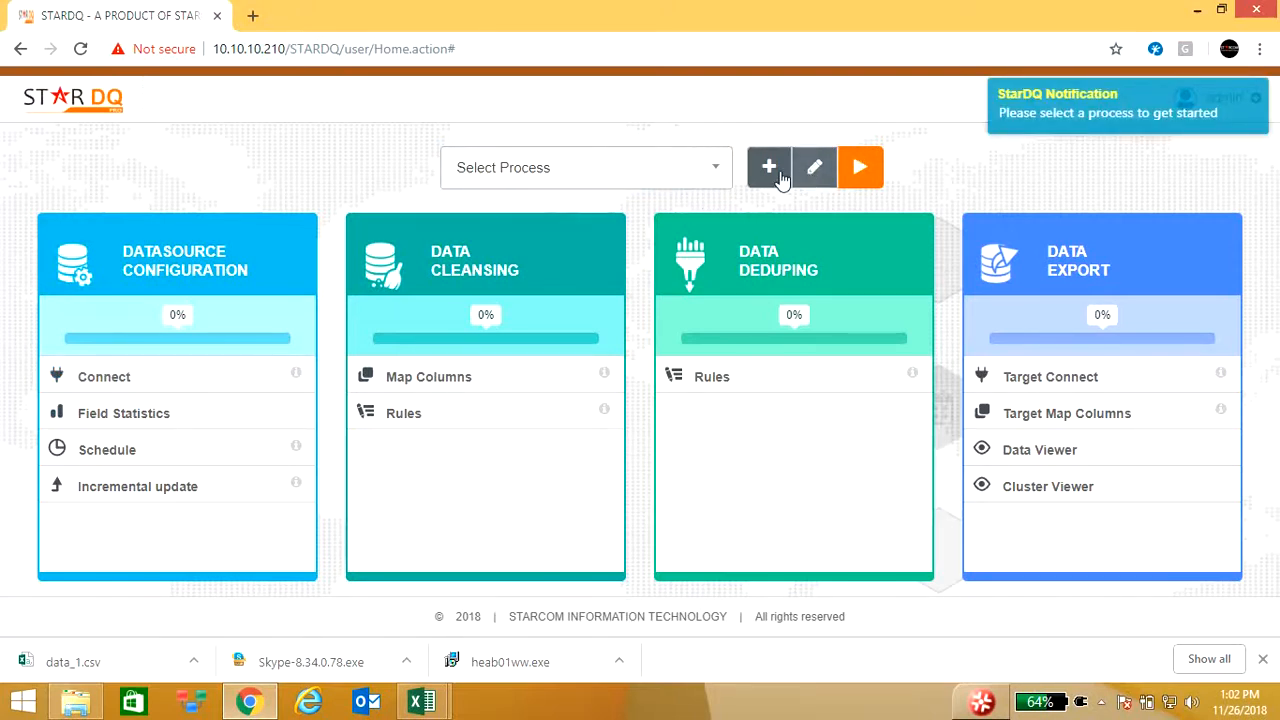
pyautogui.click(718, 170)
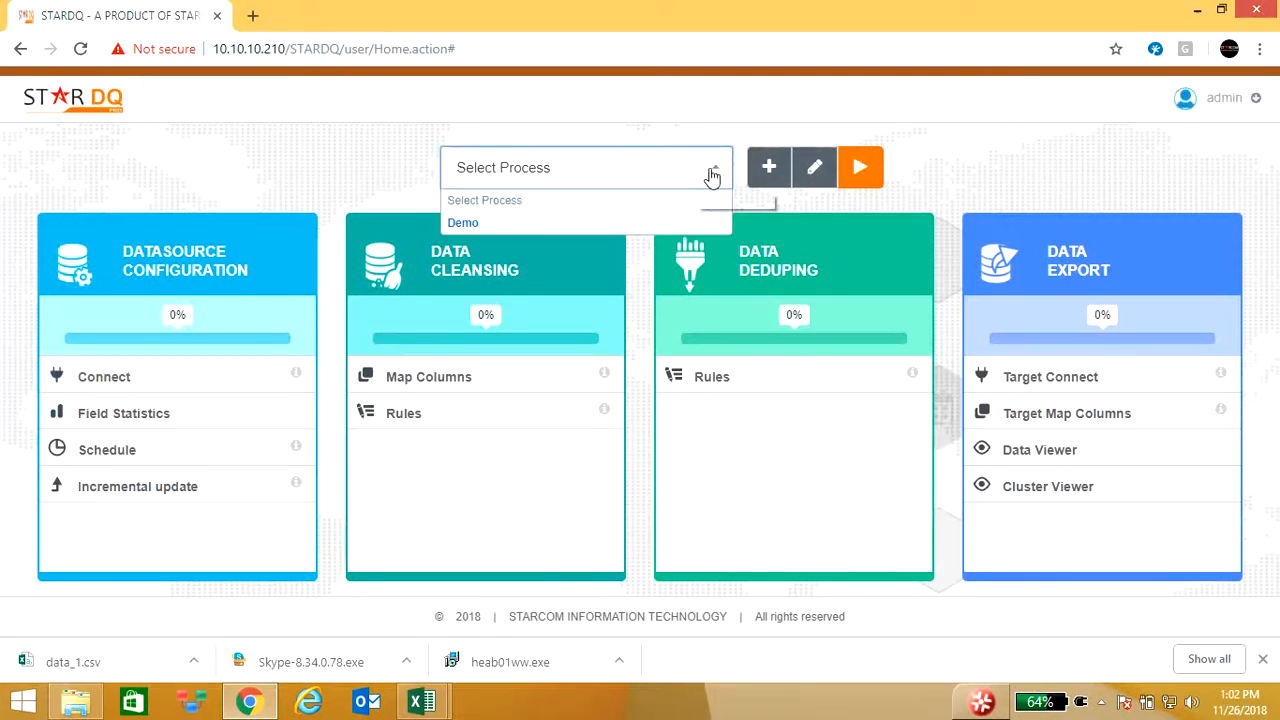
pyautogui.click(760, 170)
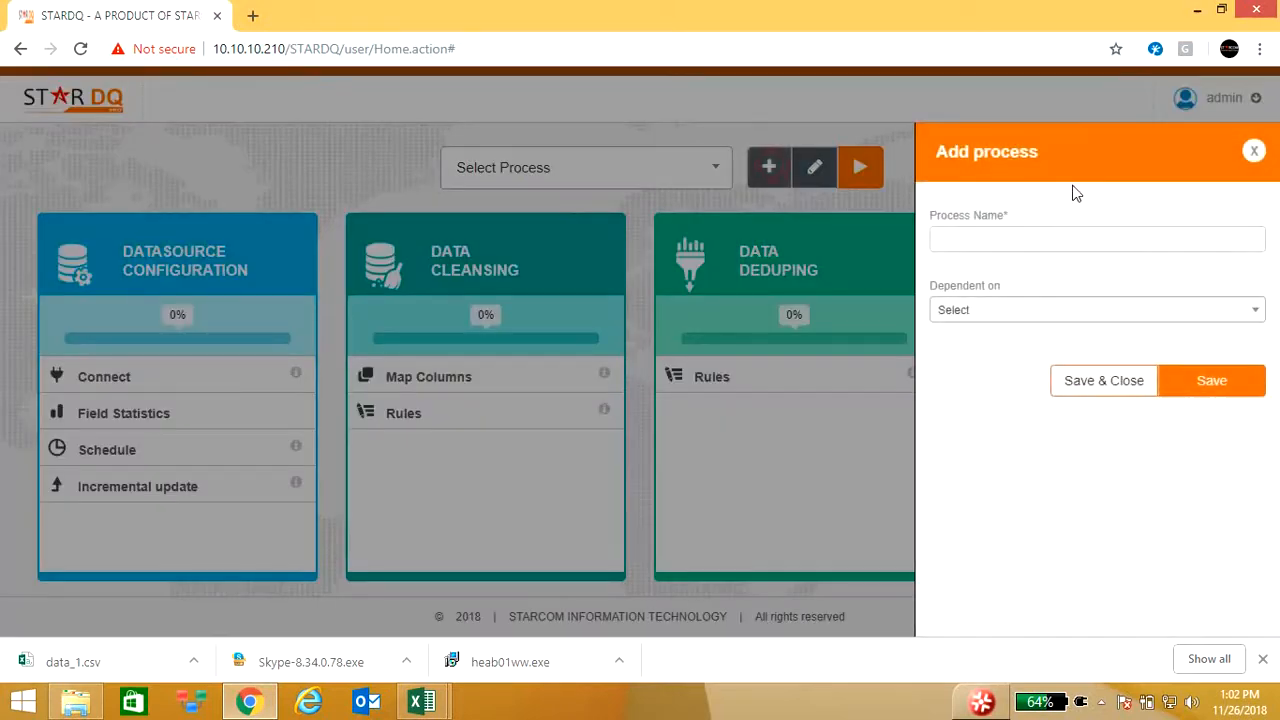
pyautogui.click(1054, 242)
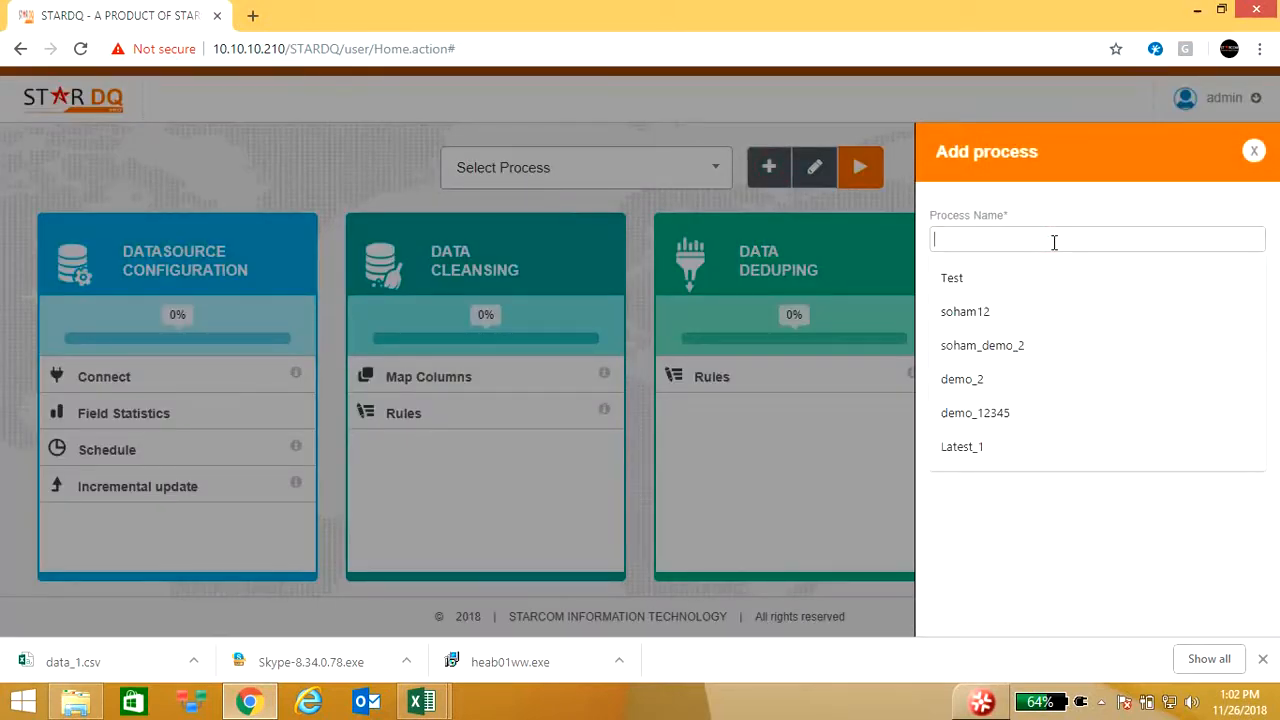
pyautogui.write('Demo')
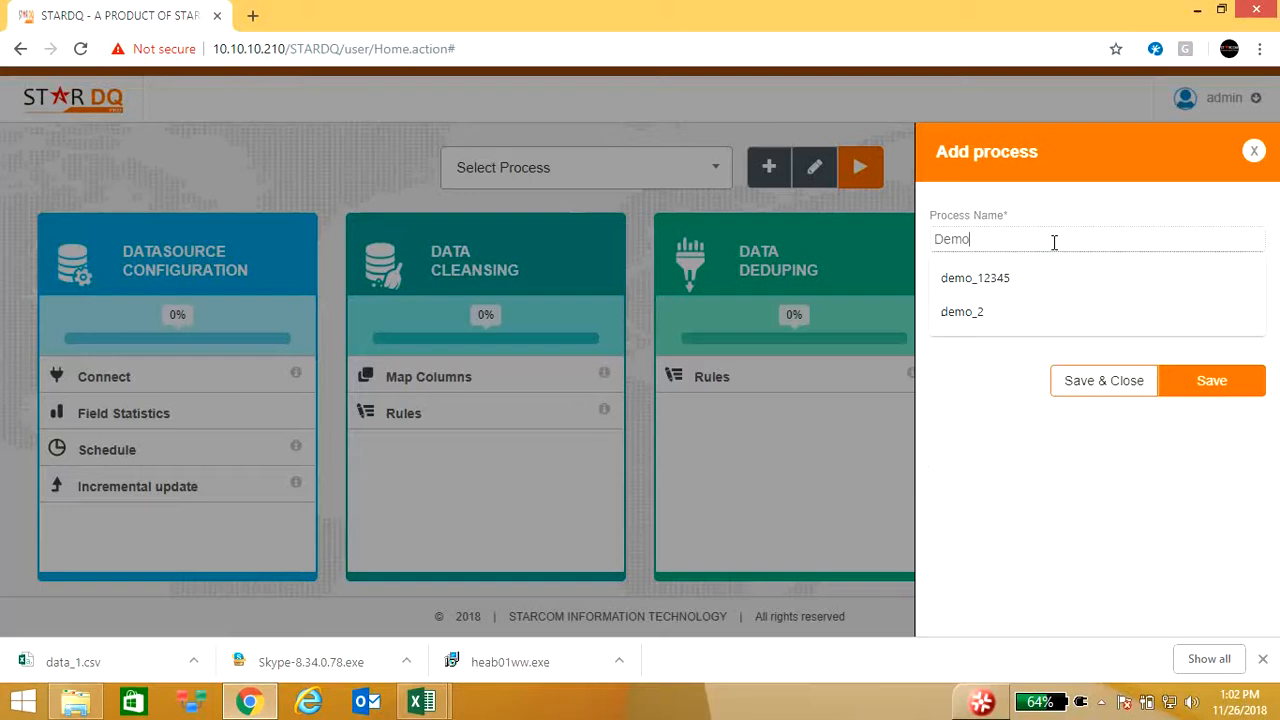
pyautogui.write('_1')
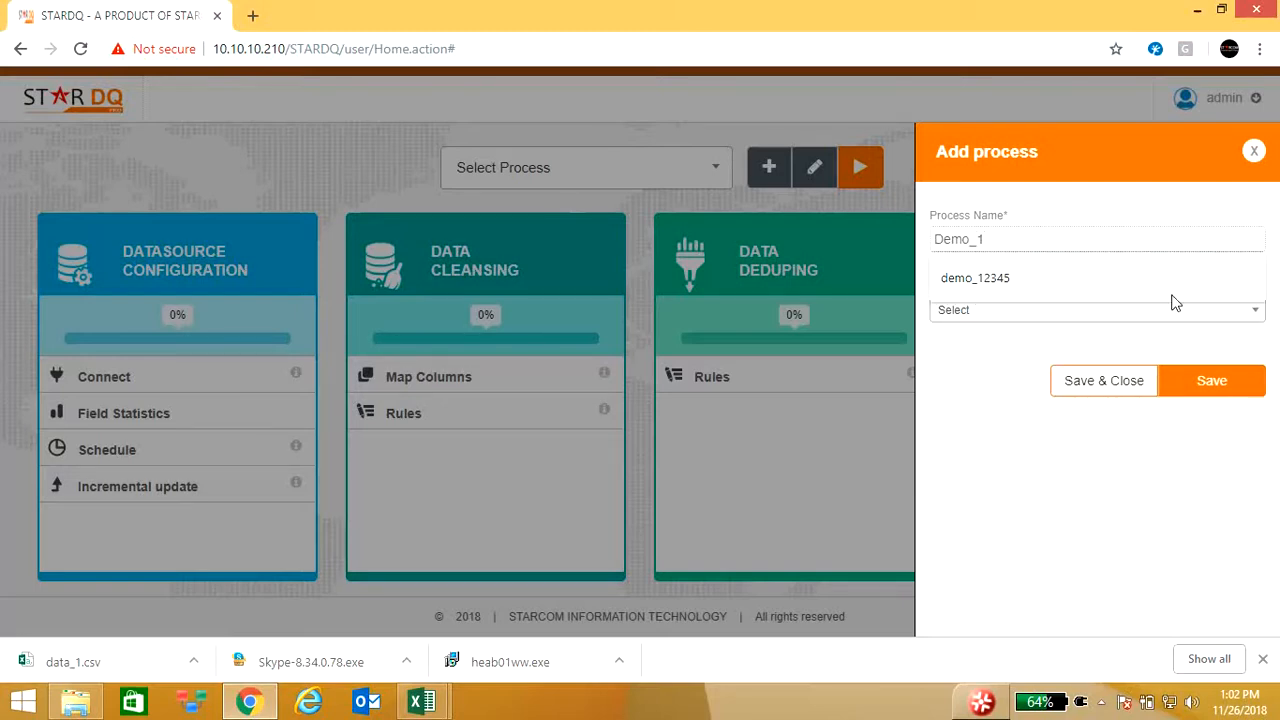
pyautogui.click(1112, 390)
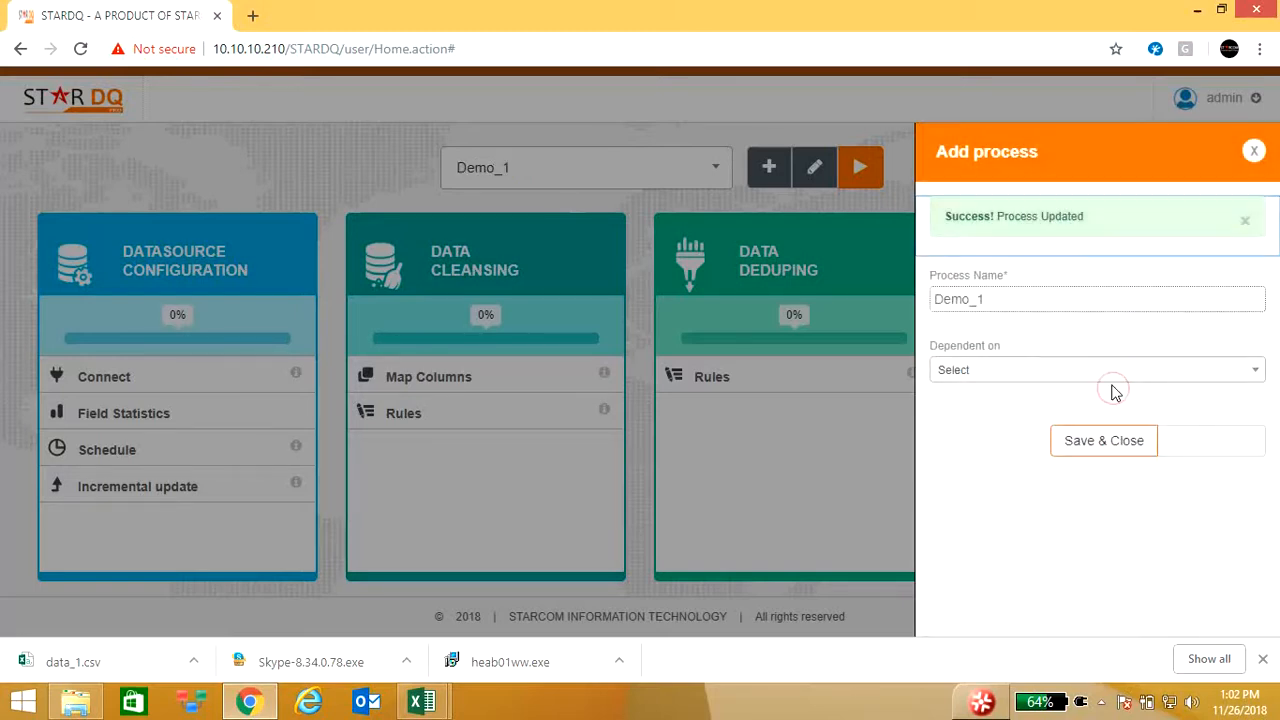
pyautogui.click(1118, 443)
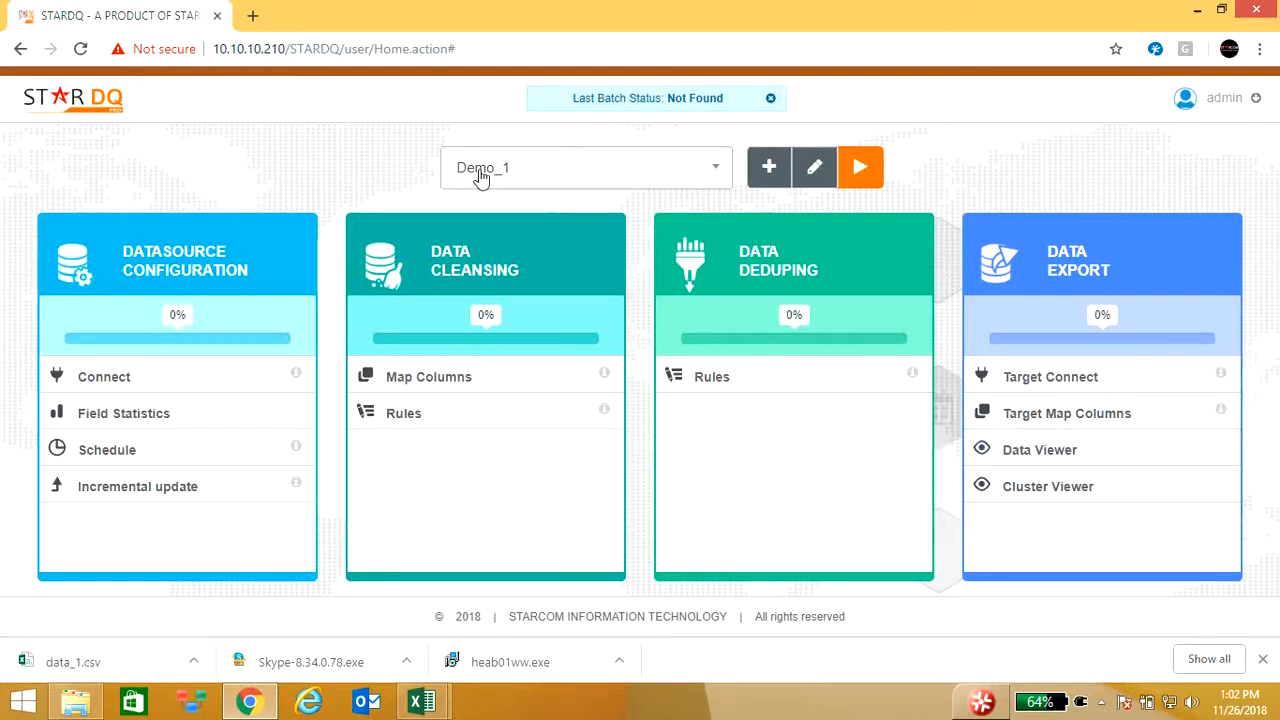
# Start configuring the datasource connection for Demo_1, naming it abc and choosing File as the connector type
pyautogui.click(226, 390)
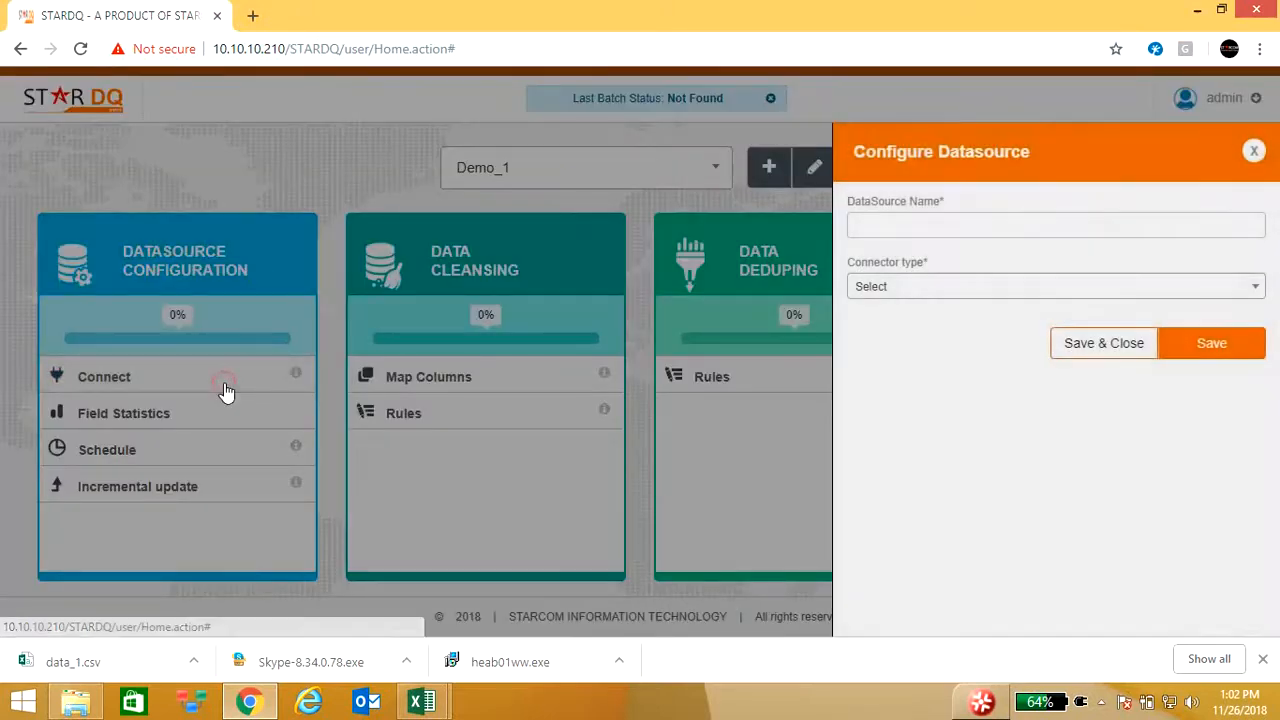
pyautogui.click(924, 226)
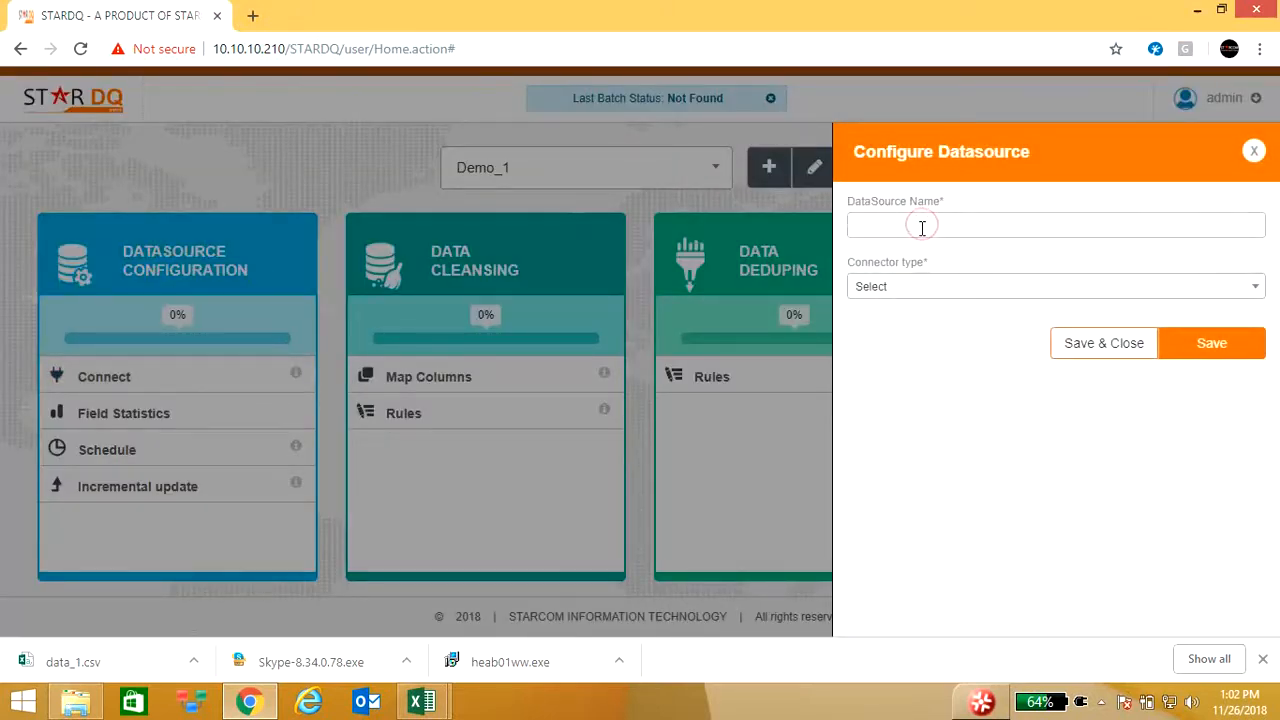
pyautogui.write('abc')
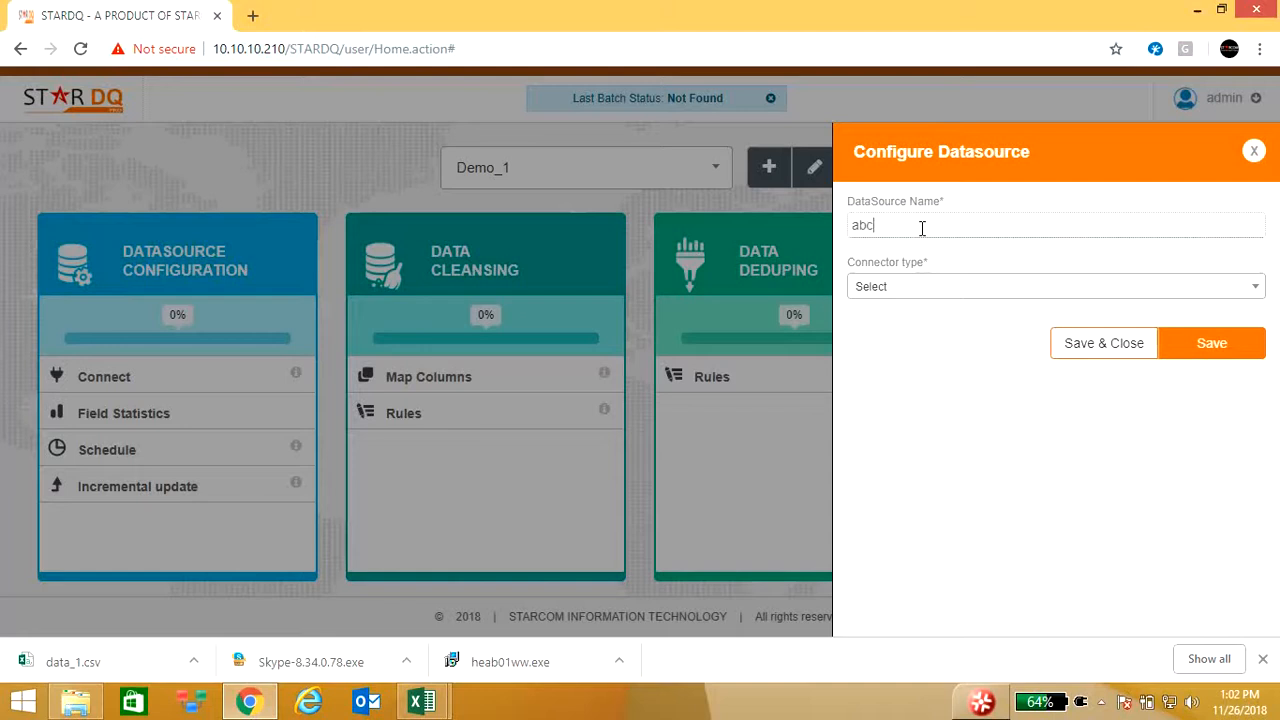
pyautogui.click(940, 286)
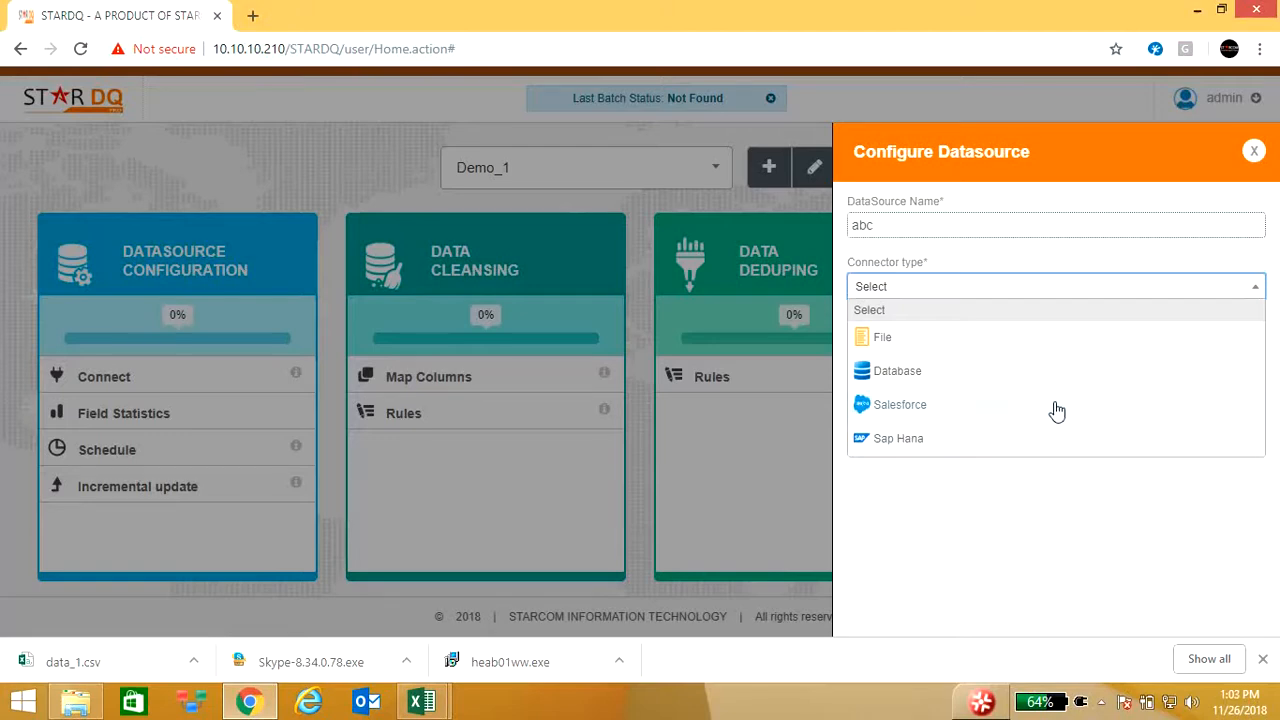
pyautogui.click(925, 384)
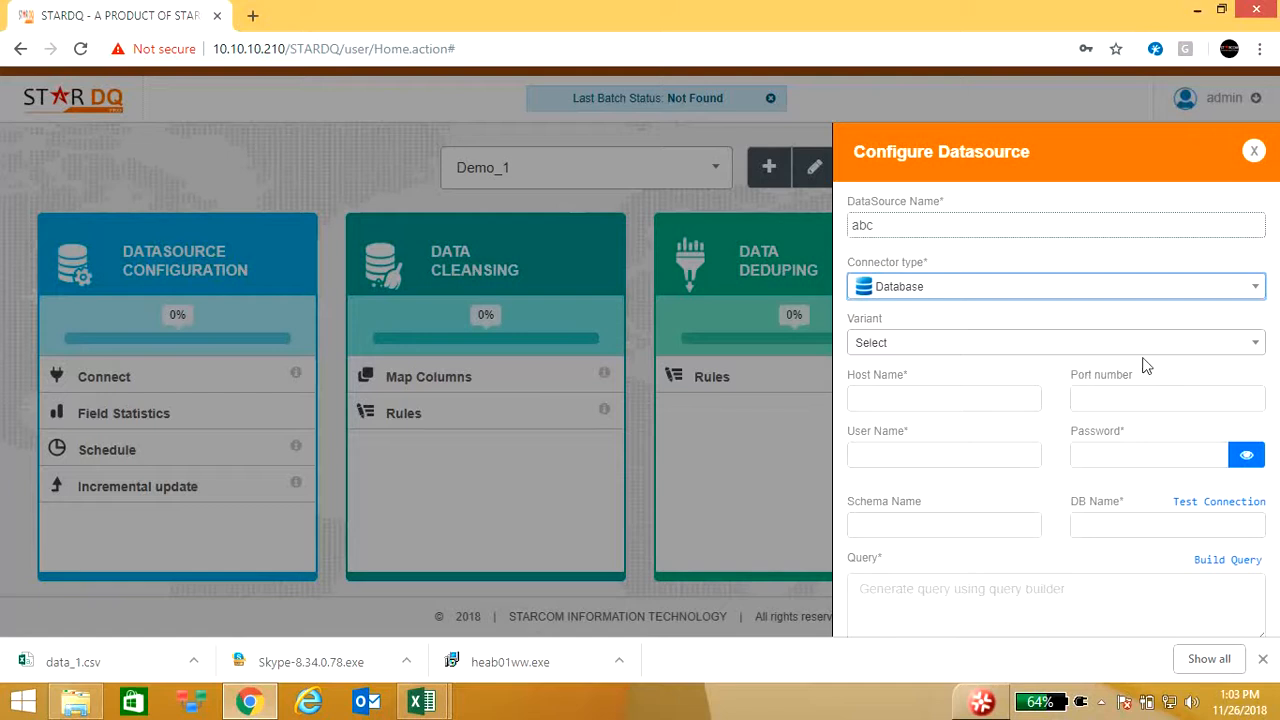
pyautogui.click(1255, 290)
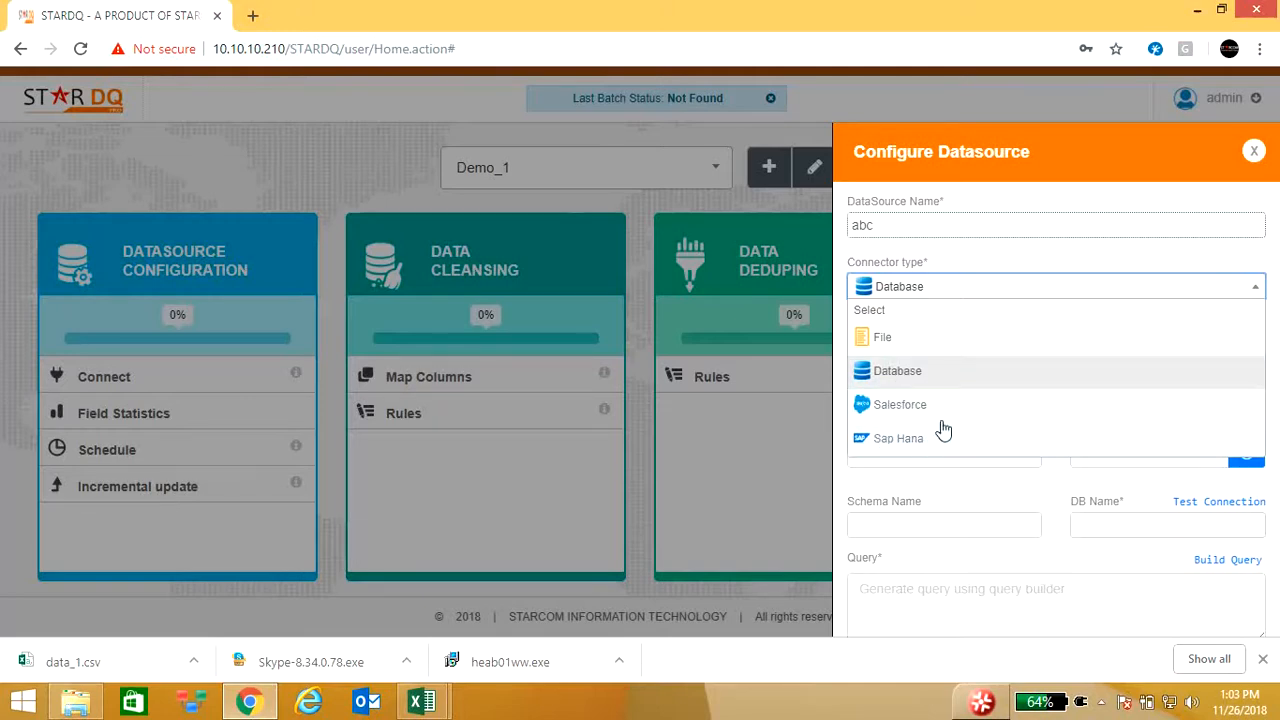
pyautogui.click(921, 342)
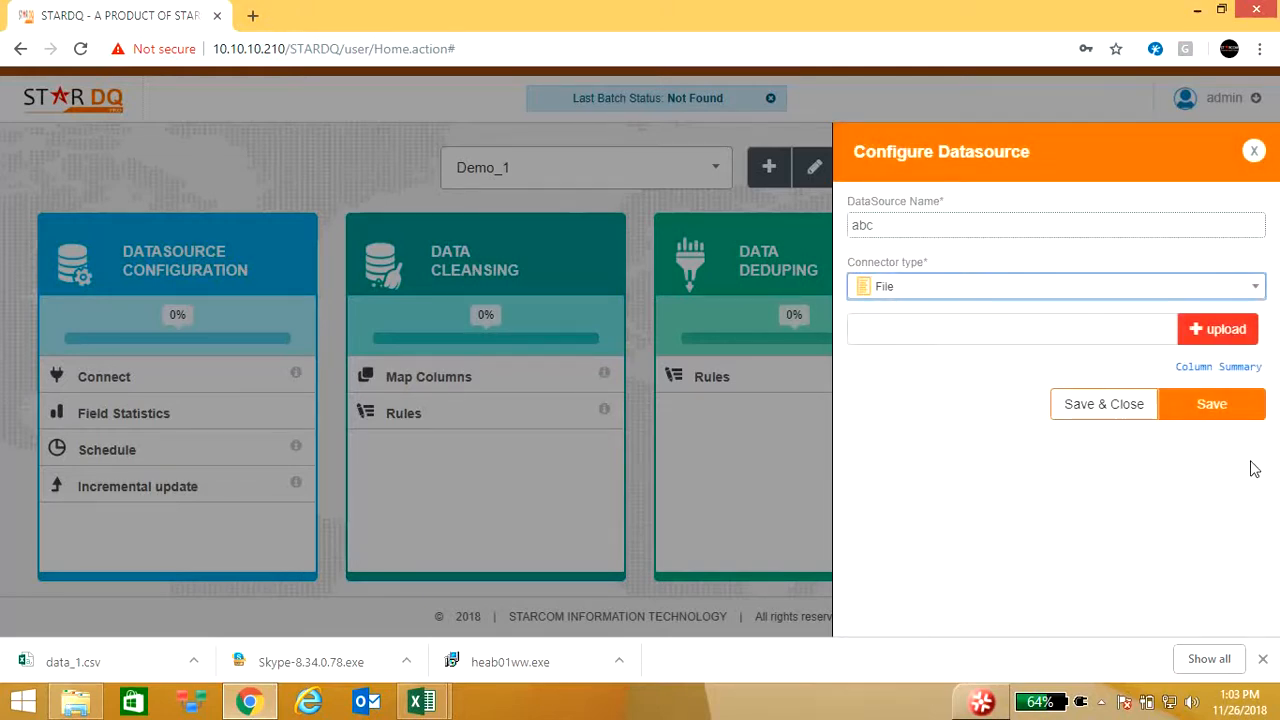
# Upload demo_data1.csv from the Desktop as the file for the abc datasource
pyautogui.click(1226, 340)
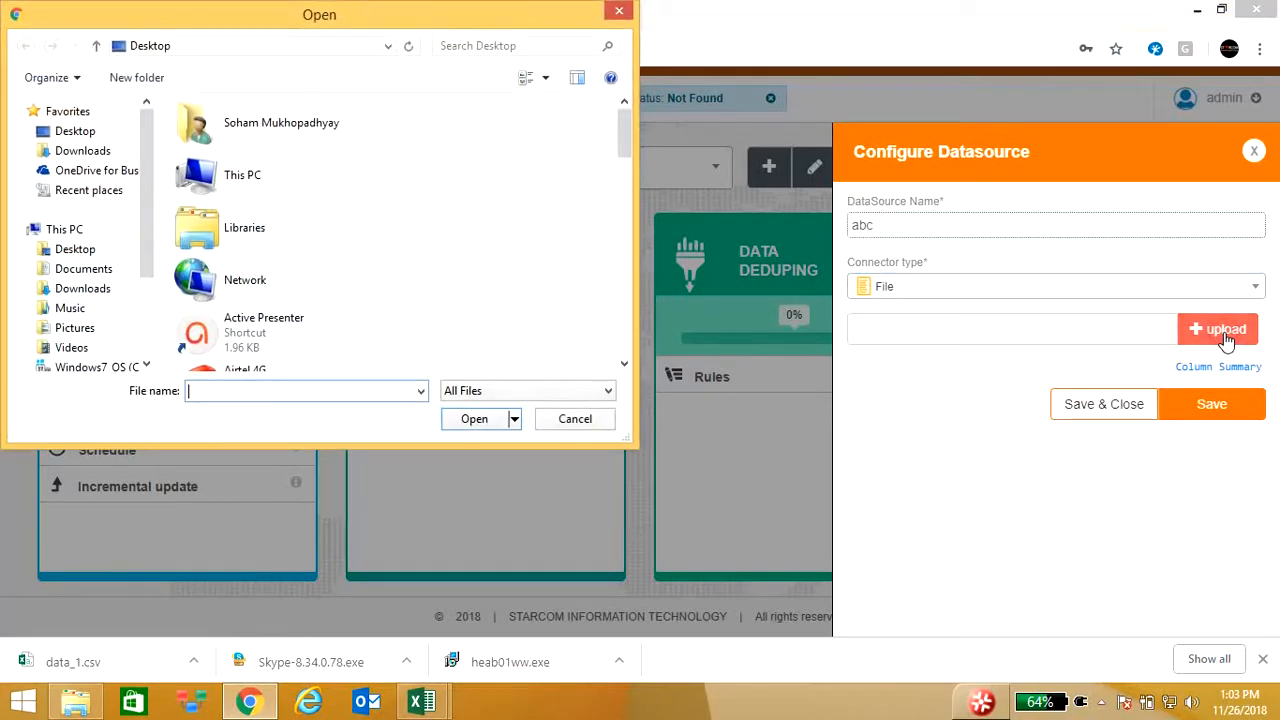
pyautogui.moveTo(619, 147); pyautogui.dragTo(656, 294)
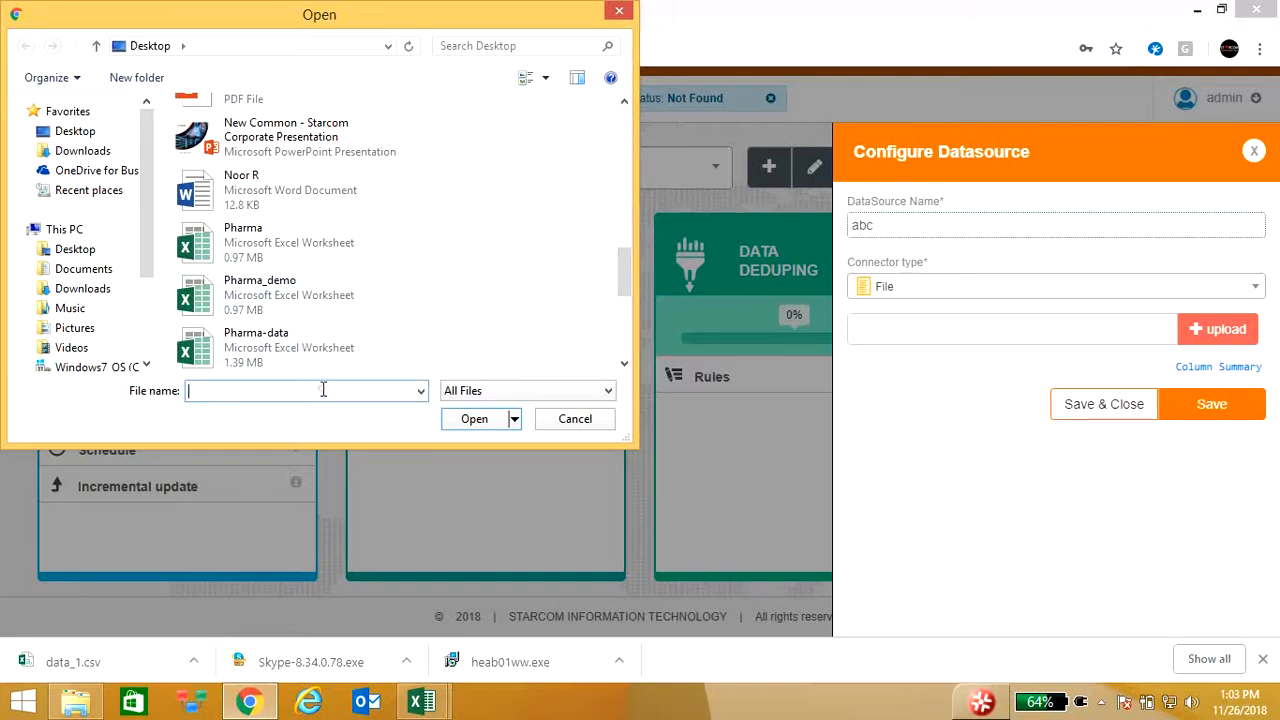
pyautogui.write('de')
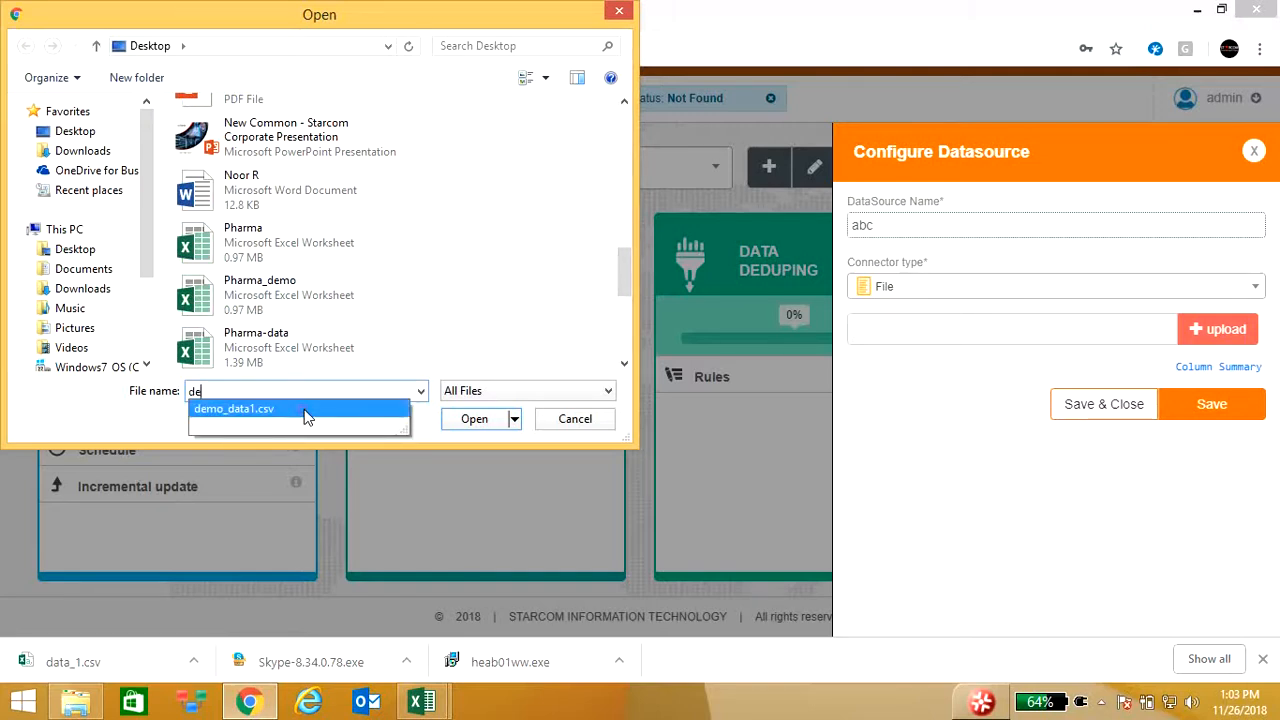
pyautogui.click(303, 411)
pyautogui.click(466, 422)
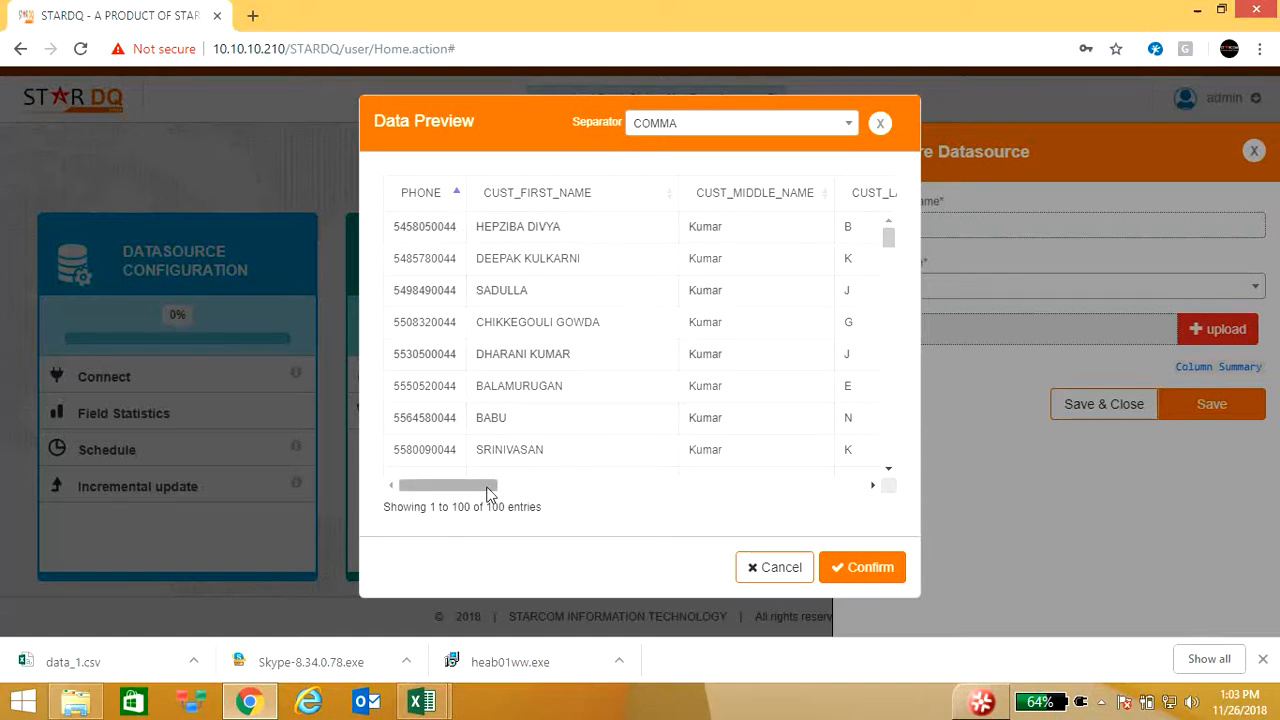
# Accept the comma-separated data preview of demo_data1.csv, then save and close the abc datasource configuration
pyautogui.moveTo(487, 491); pyautogui.dragTo(449, 485)
pyautogui.click(870, 567)
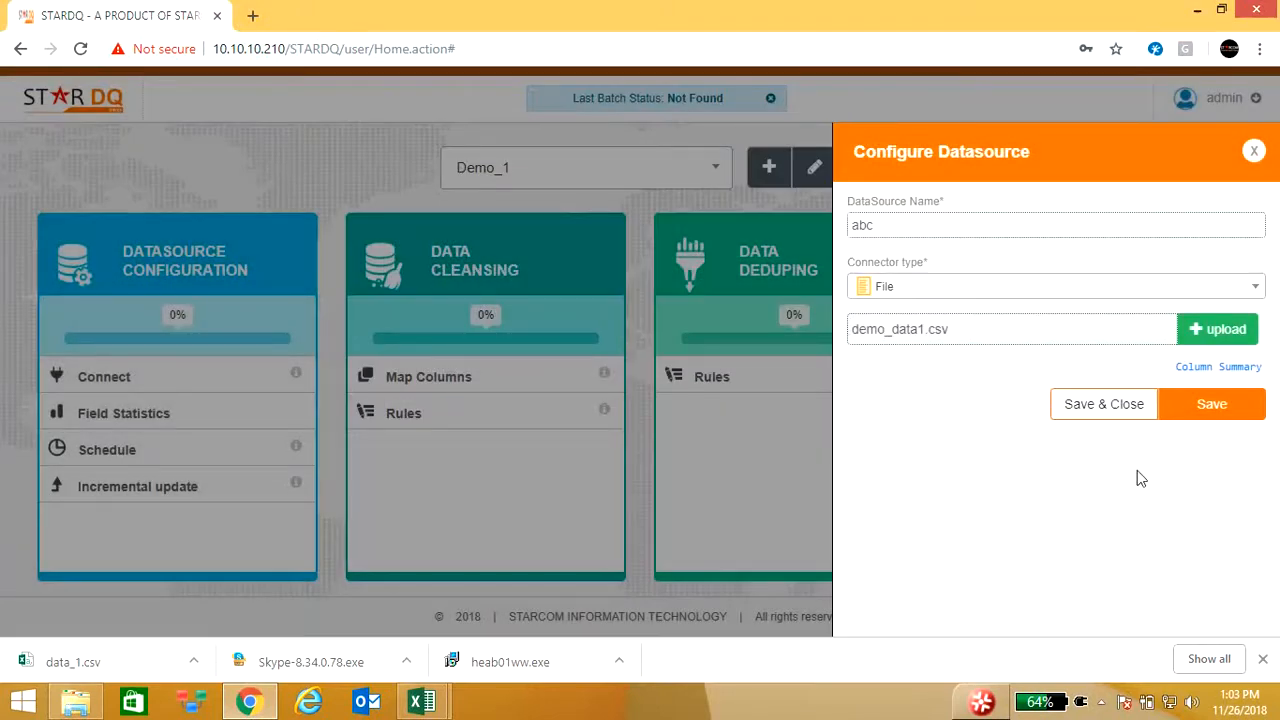
pyautogui.click(1101, 405)
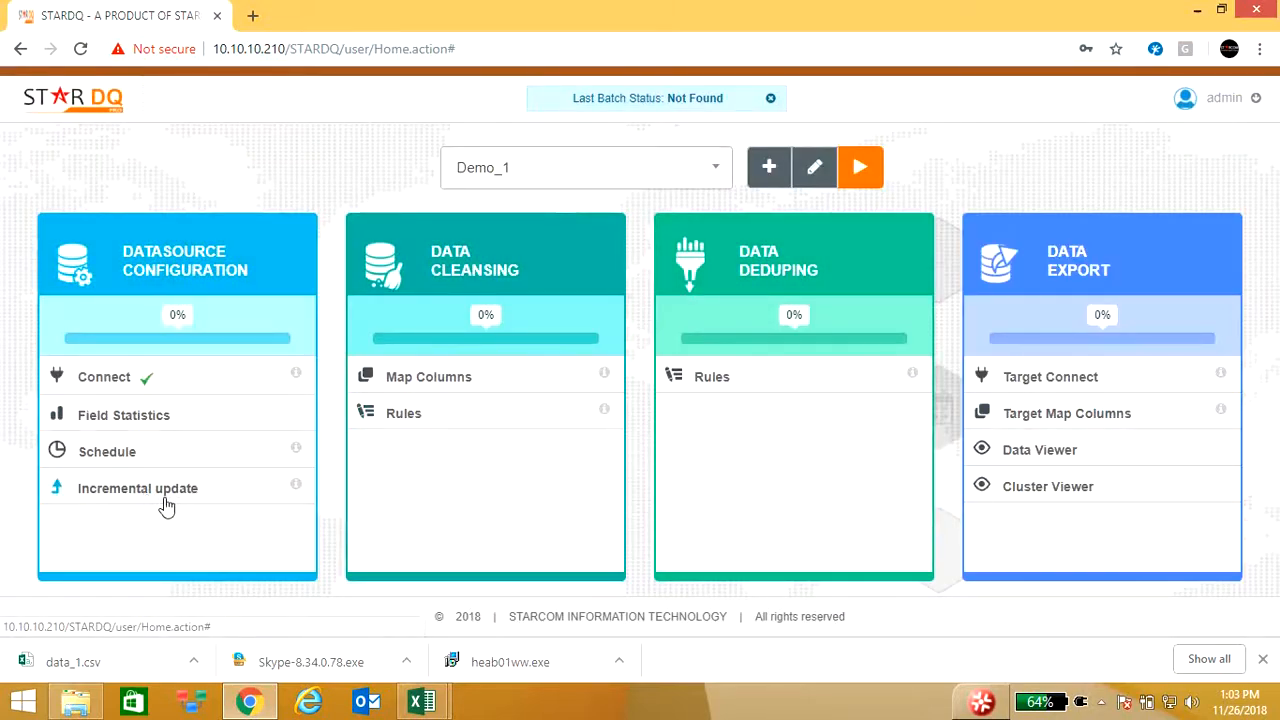
# Review the field statistics of the loaded data and check whether scheduling is available for the process
pyautogui.click(227, 422)
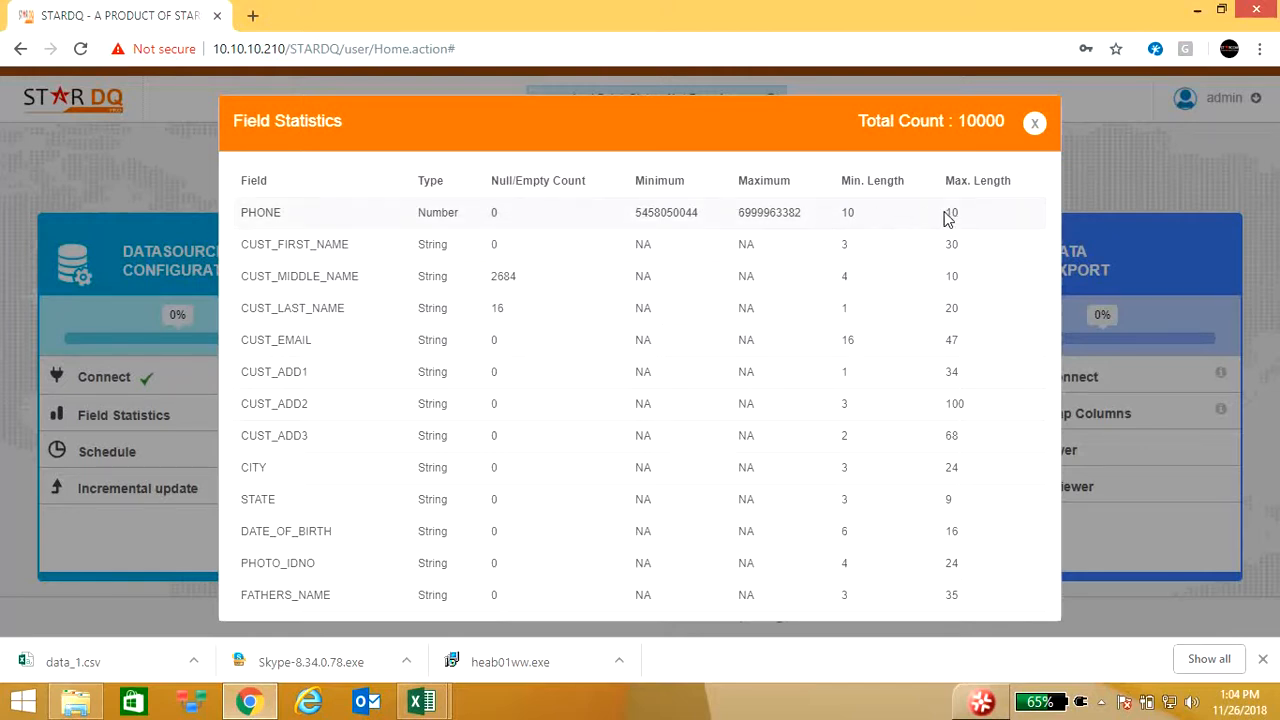
pyautogui.scroll(-1, 729, 283)
pyautogui.scroll(1, 729, 293)
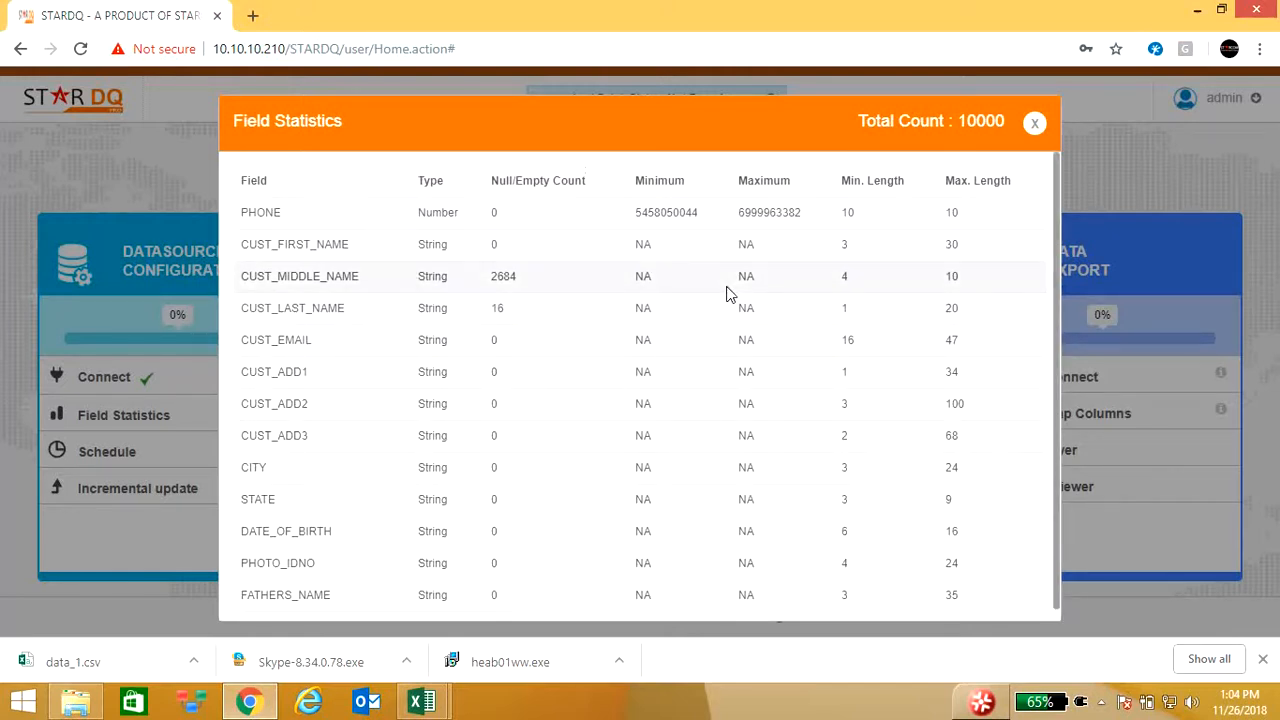
pyautogui.click(1035, 123)
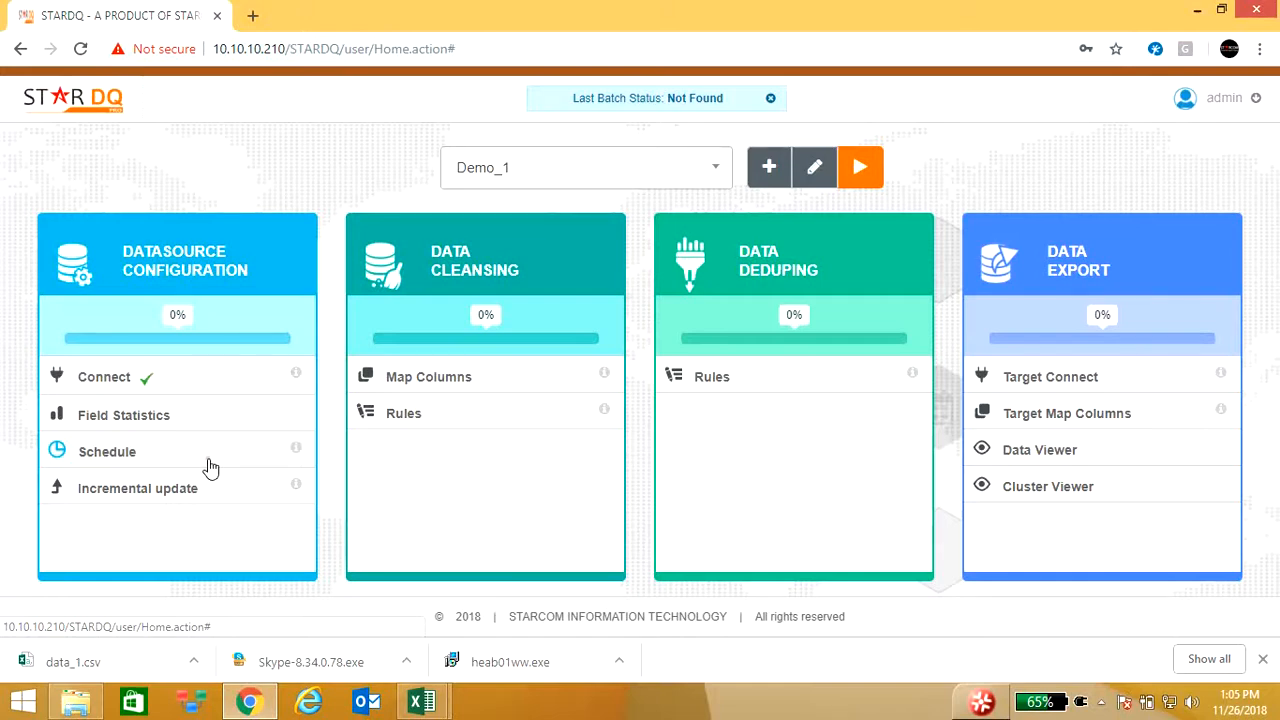
pyautogui.click(210, 468)
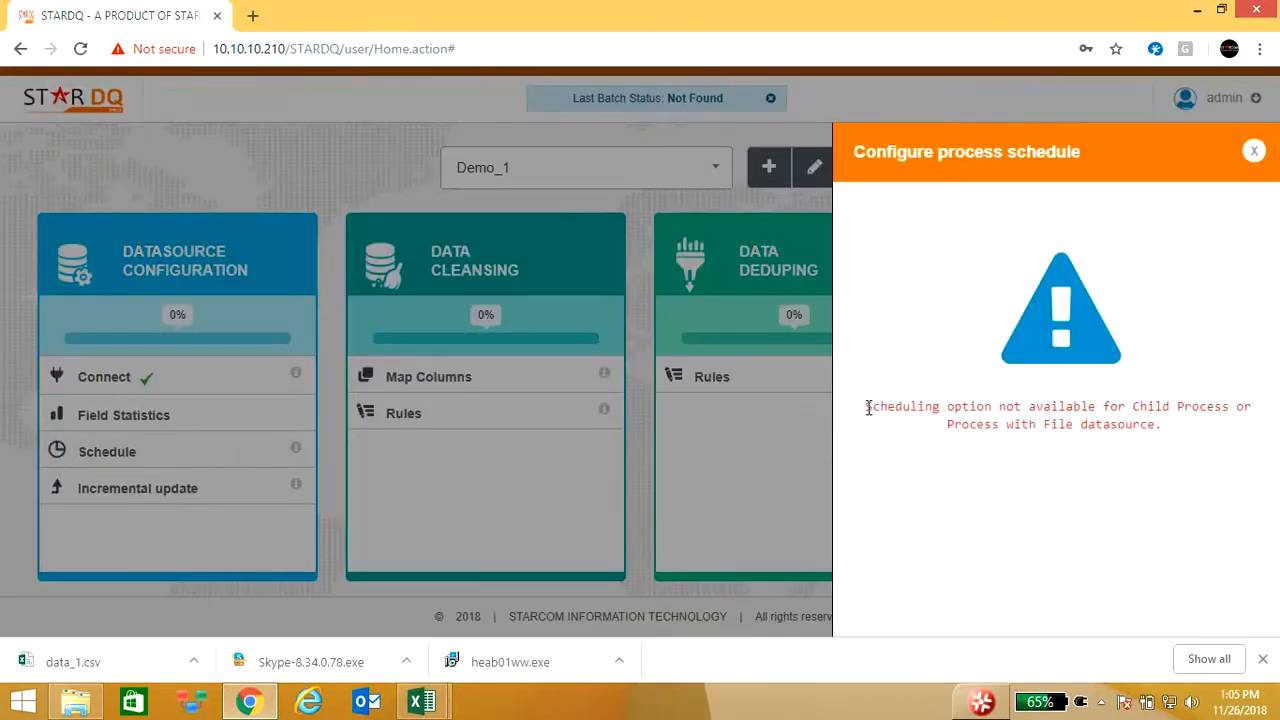
pyautogui.click(1253, 151)
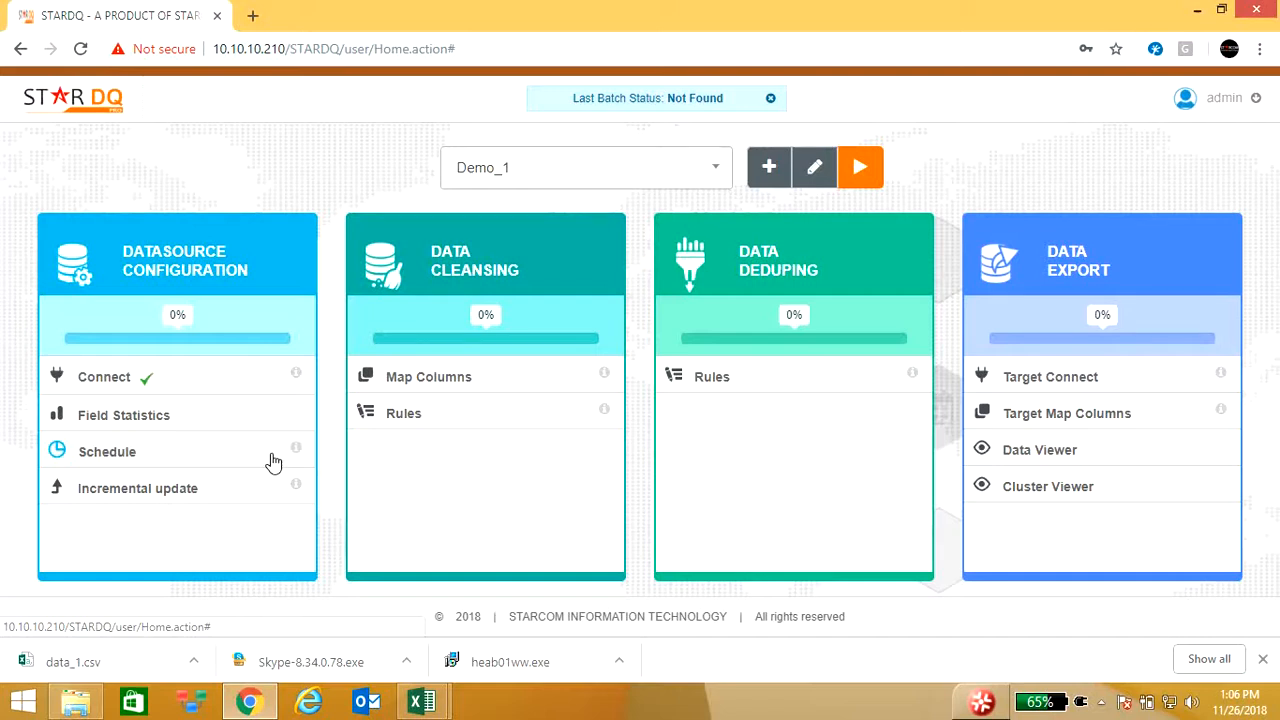
# Examine the incremental update settings, including the choices for handling duplicates, and close them without saving
pyautogui.click(198, 500)
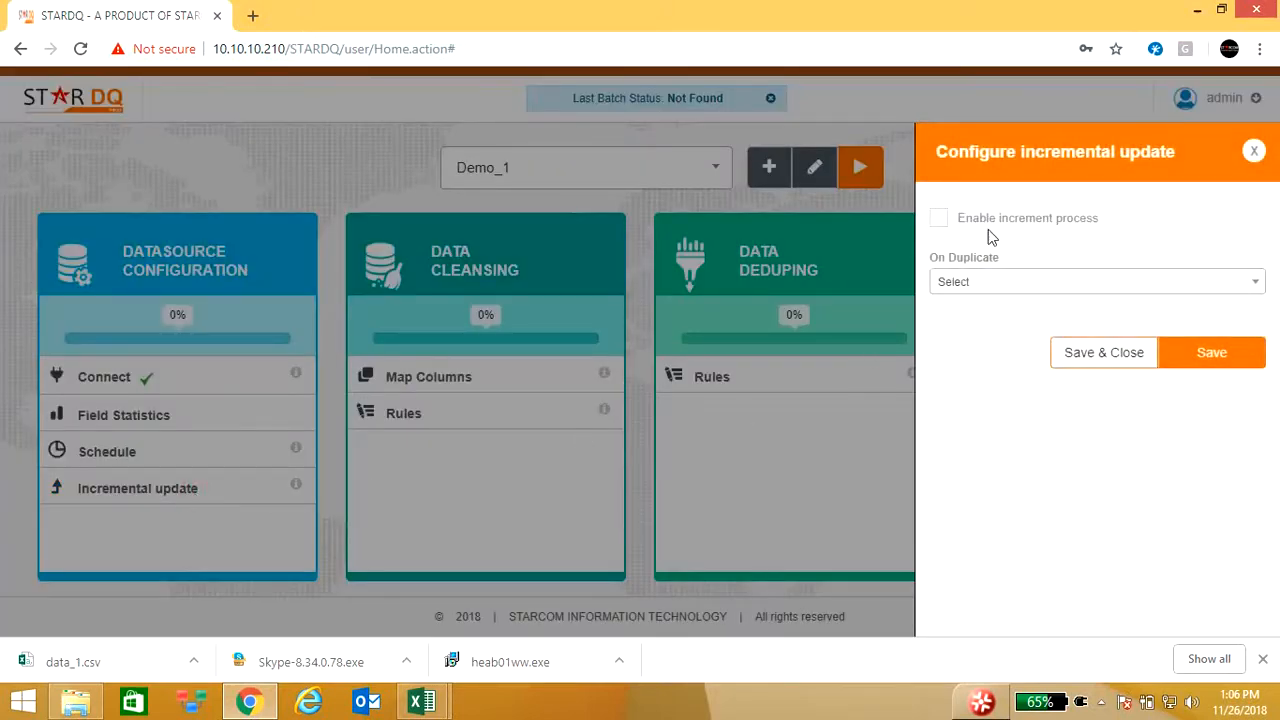
pyautogui.click(942, 222)
pyautogui.click(1235, 286)
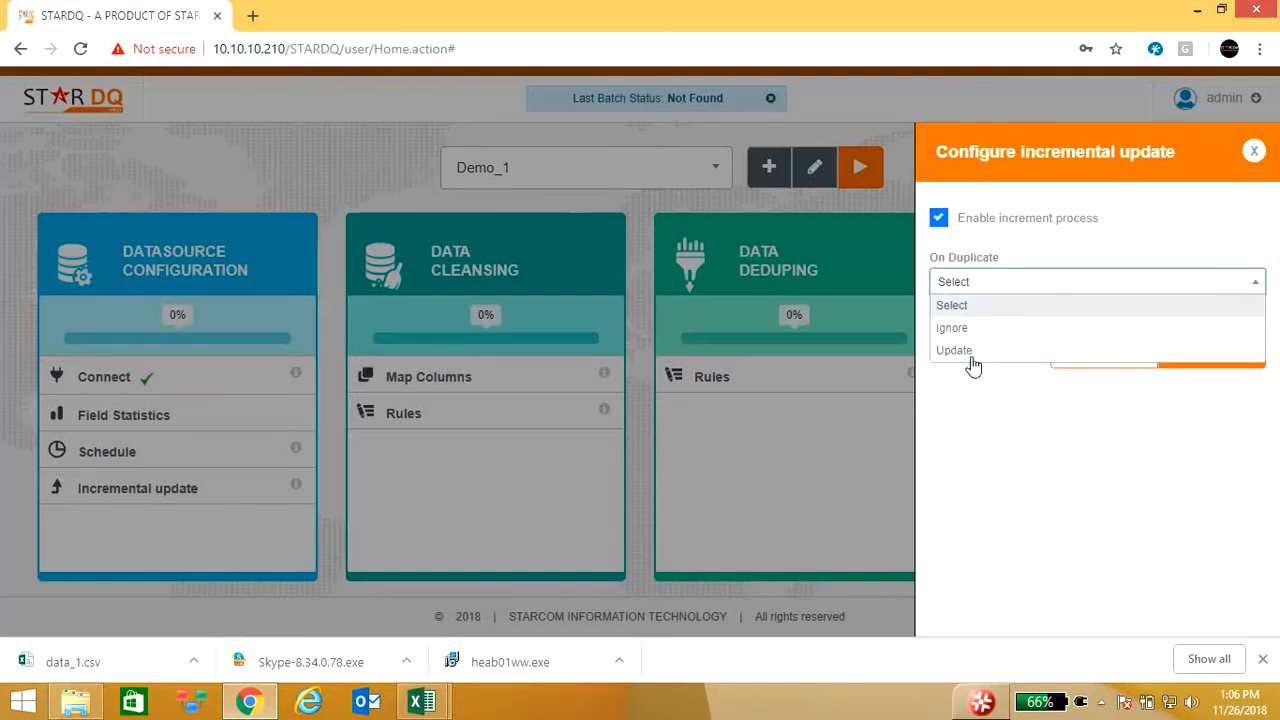
pyautogui.click(1102, 248)
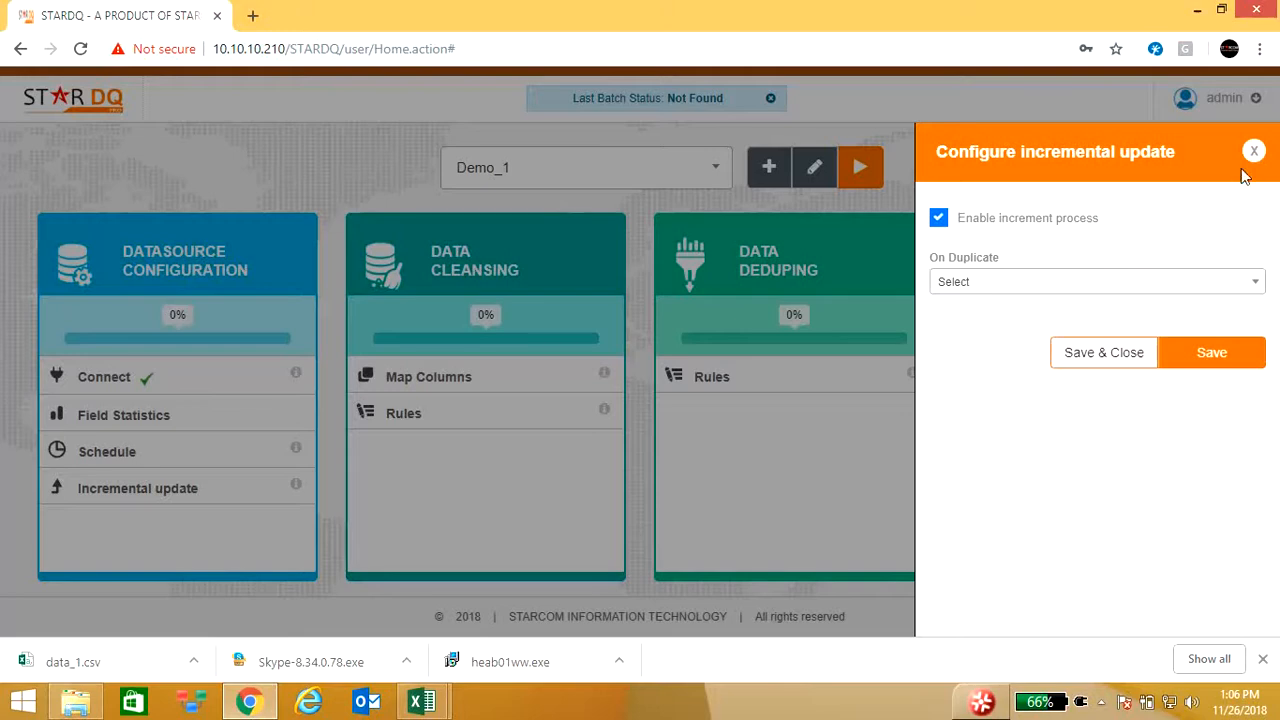
pyautogui.click(938, 218)
pyautogui.click(1253, 151)
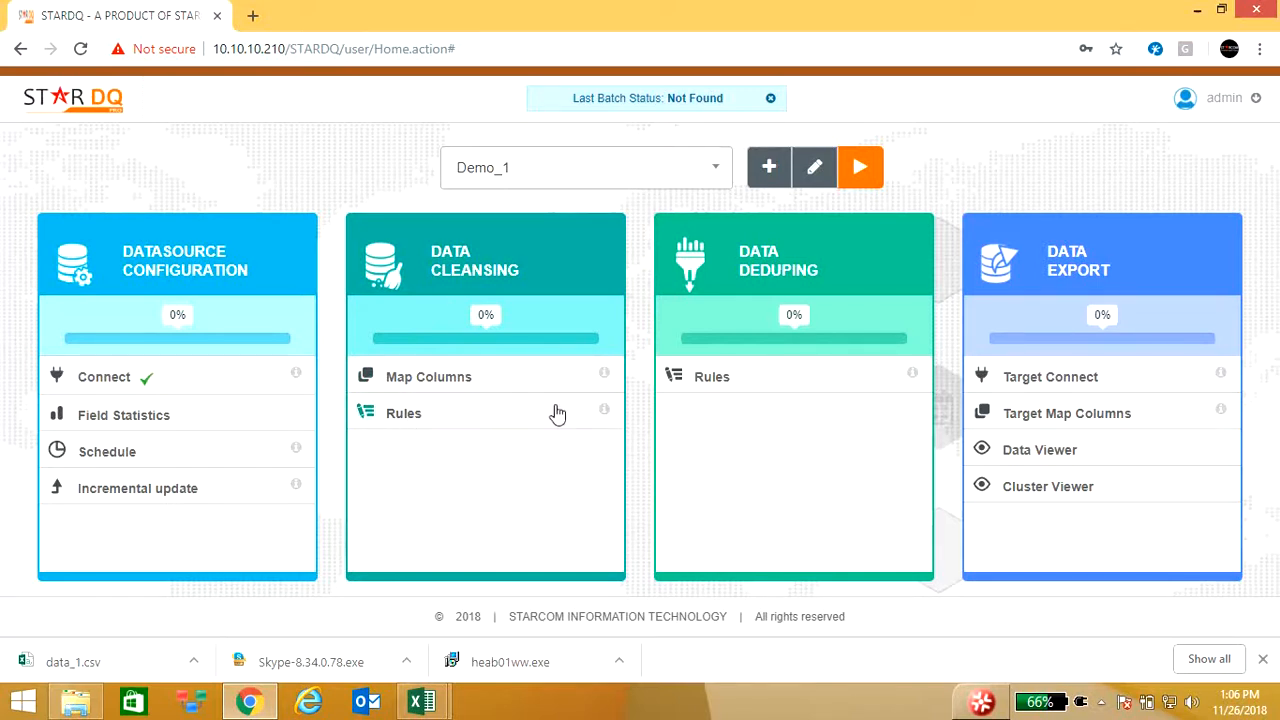
# Start mapping the columns for data cleansing and set the PHONE column's DQ input type to UNIQUE
pyautogui.click(494, 383)
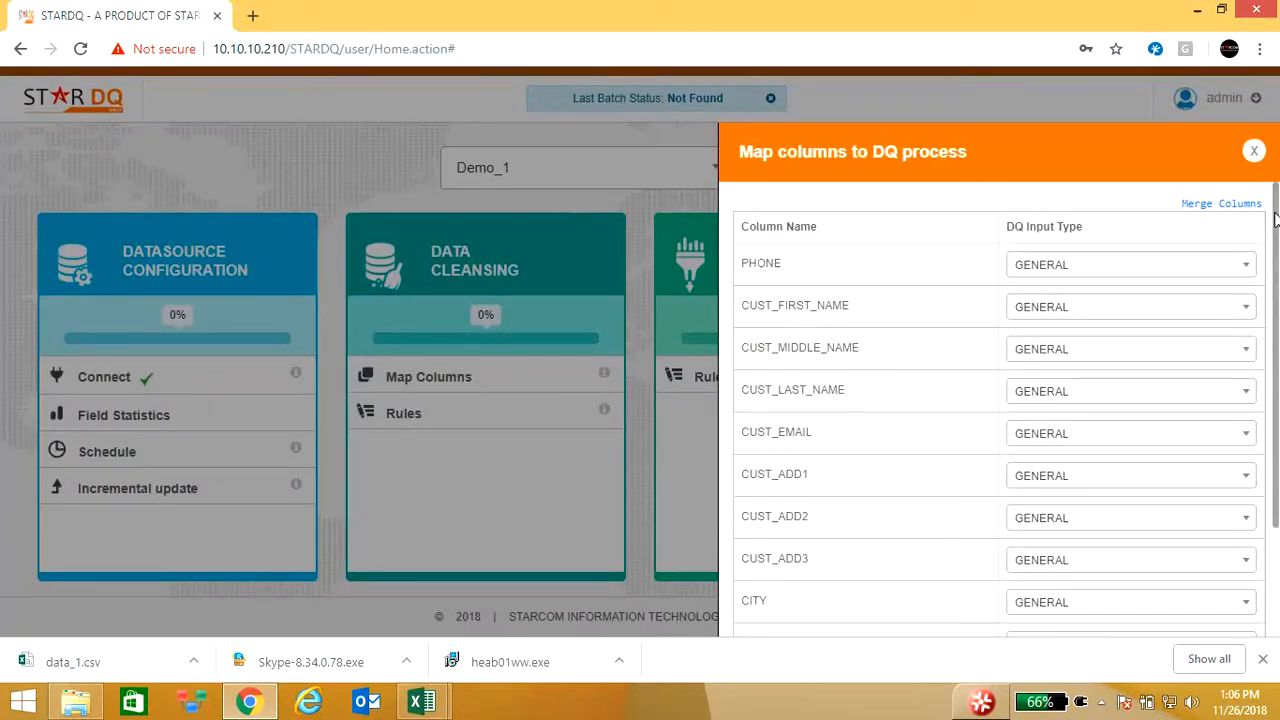
pyautogui.scroll(-2, 849, 485)
pyautogui.scroll(2, 853, 485)
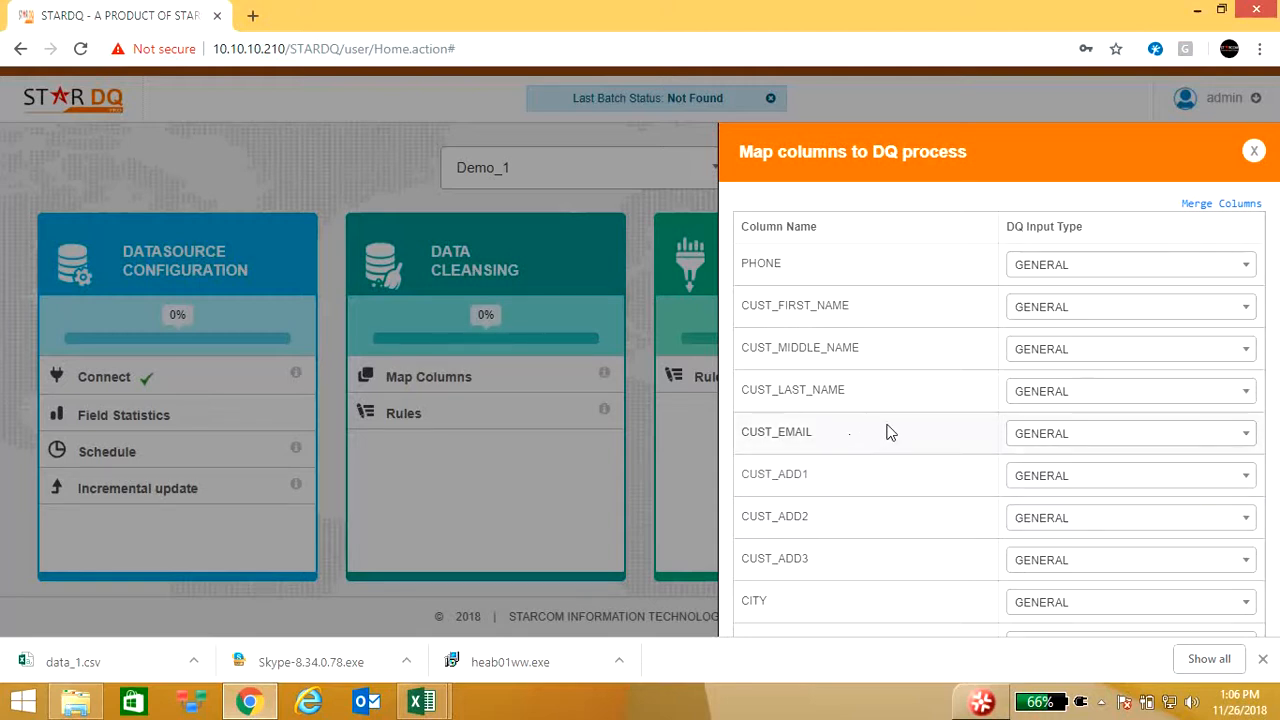
pyautogui.scroll(-2, 922, 430)
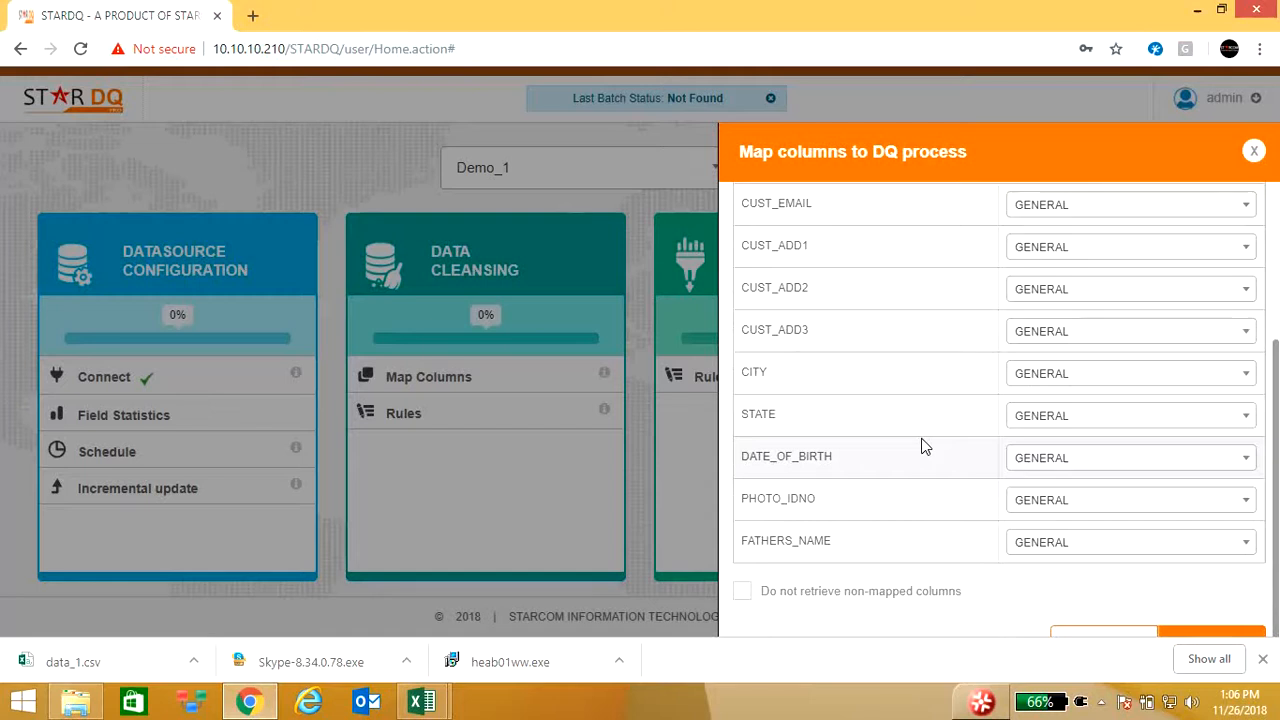
pyautogui.scroll(3, 922, 446)
pyautogui.click(1246, 268)
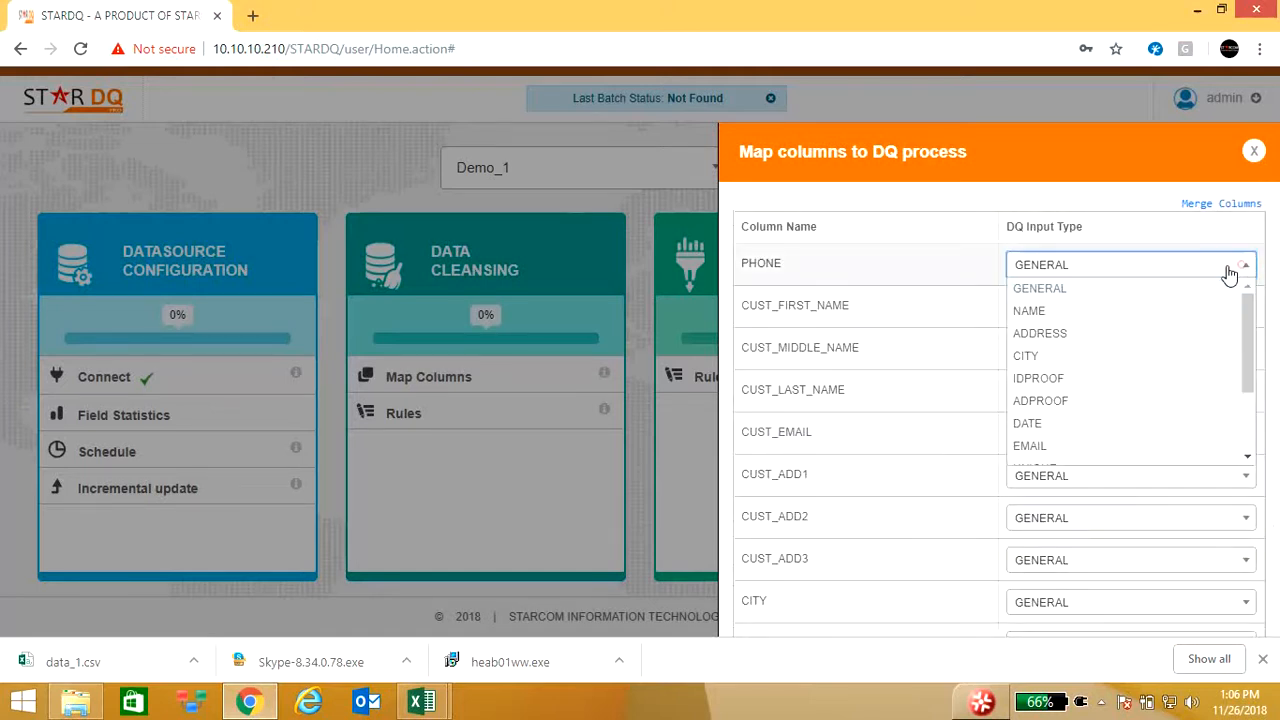
pyautogui.scroll(-2, 1088, 432)
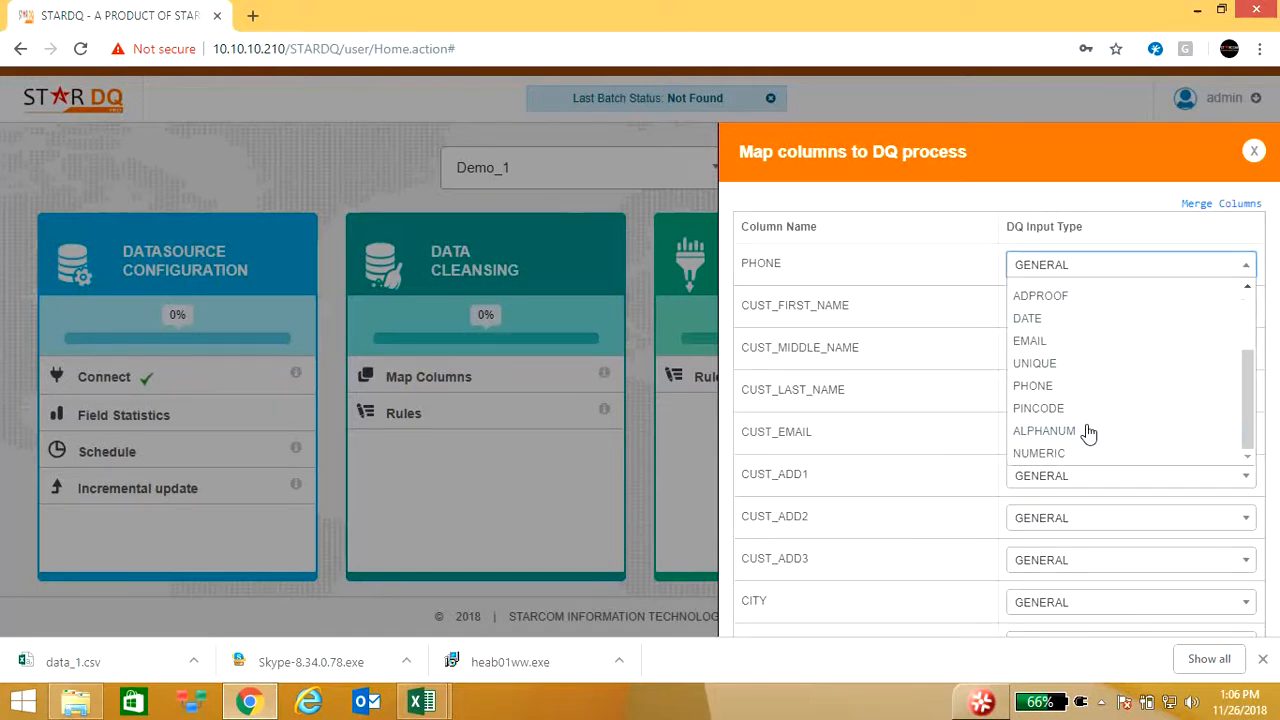
pyautogui.click(1040, 366)
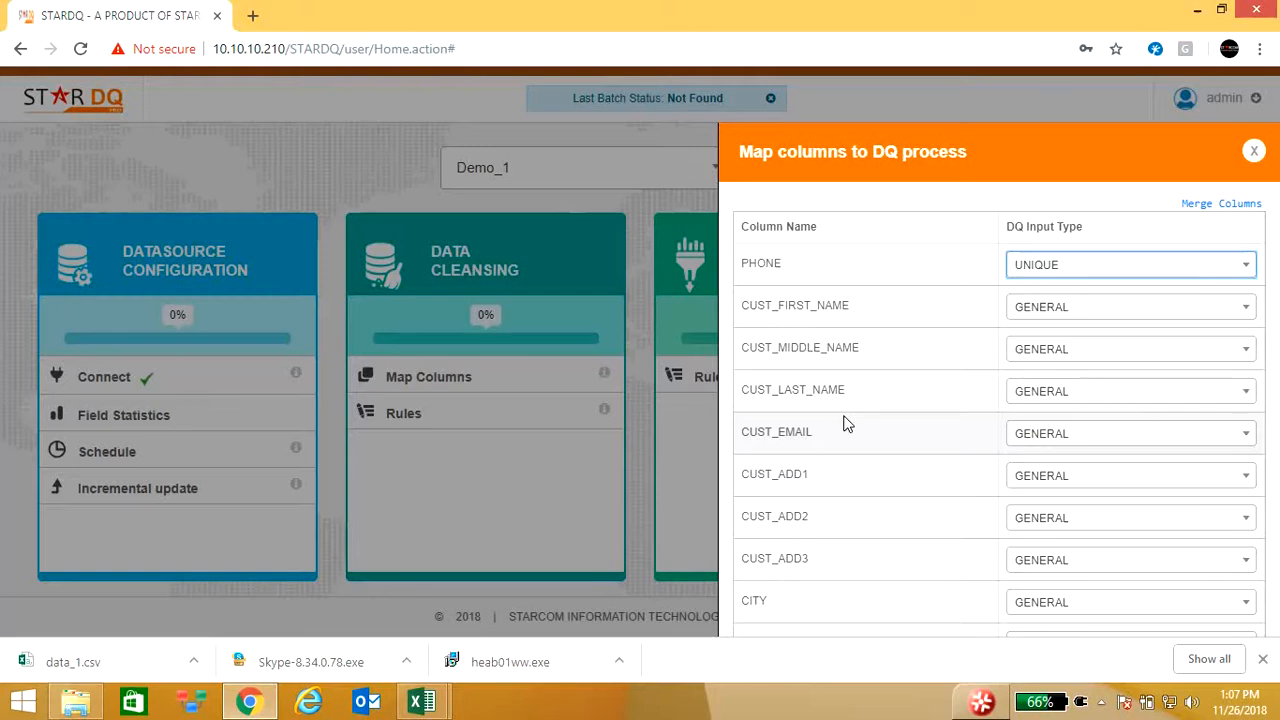
# Merge CUST_FIRST_NAME, CUST_MIDDLE_NAME and CUST_LAST_NAME into a space-delimited column named NAME
pyautogui.click(1196, 204)
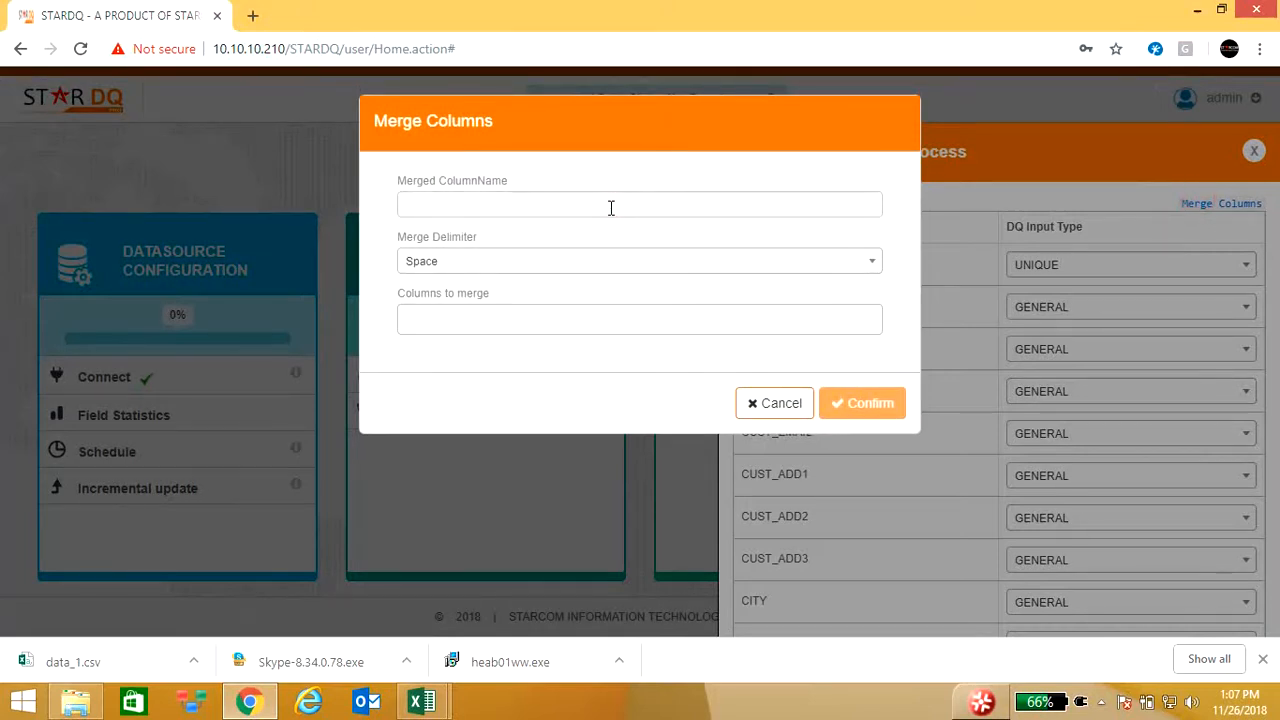
pyautogui.write('NAME')
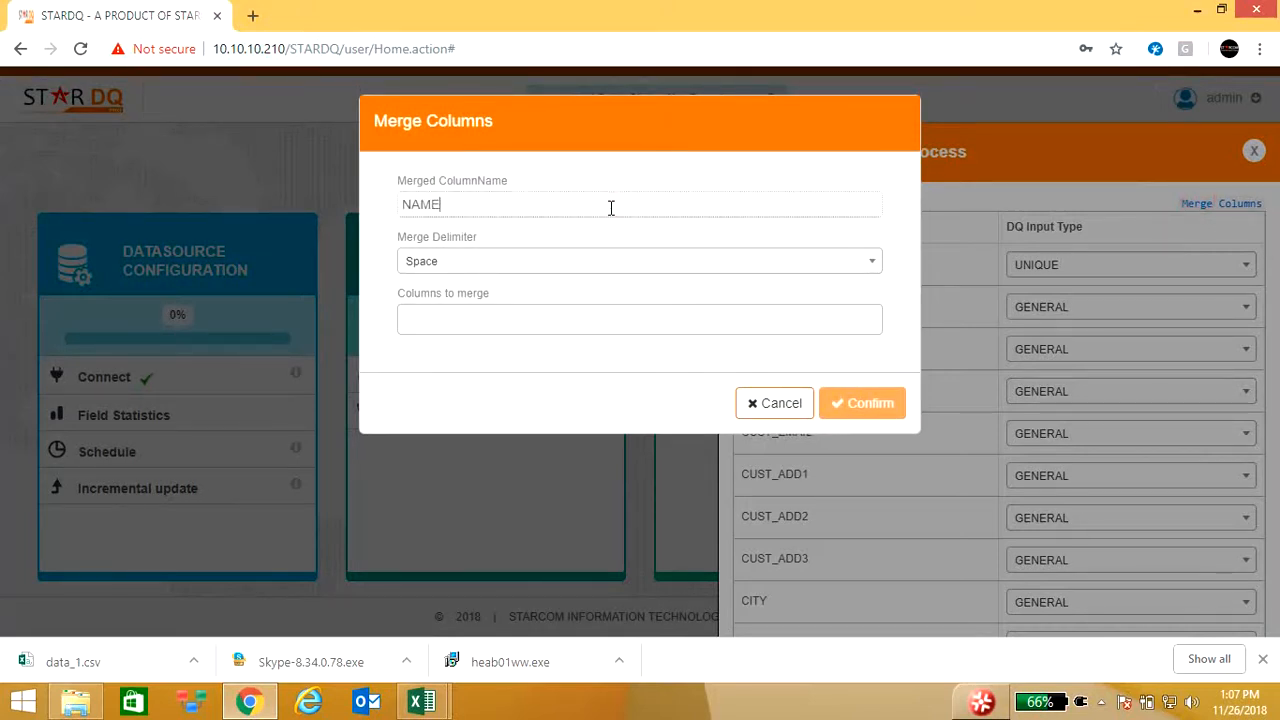
pyautogui.click(560, 317)
pyautogui.click(480, 368)
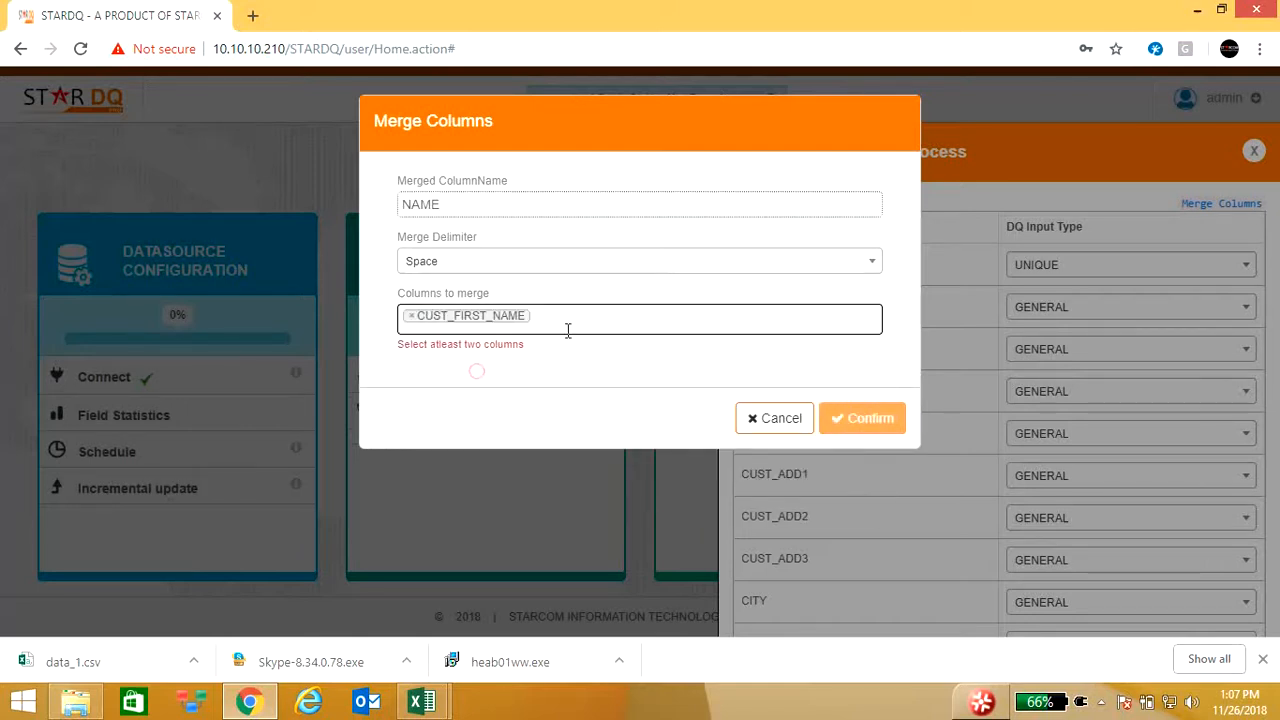
pyautogui.click(585, 316)
pyautogui.click(521, 392)
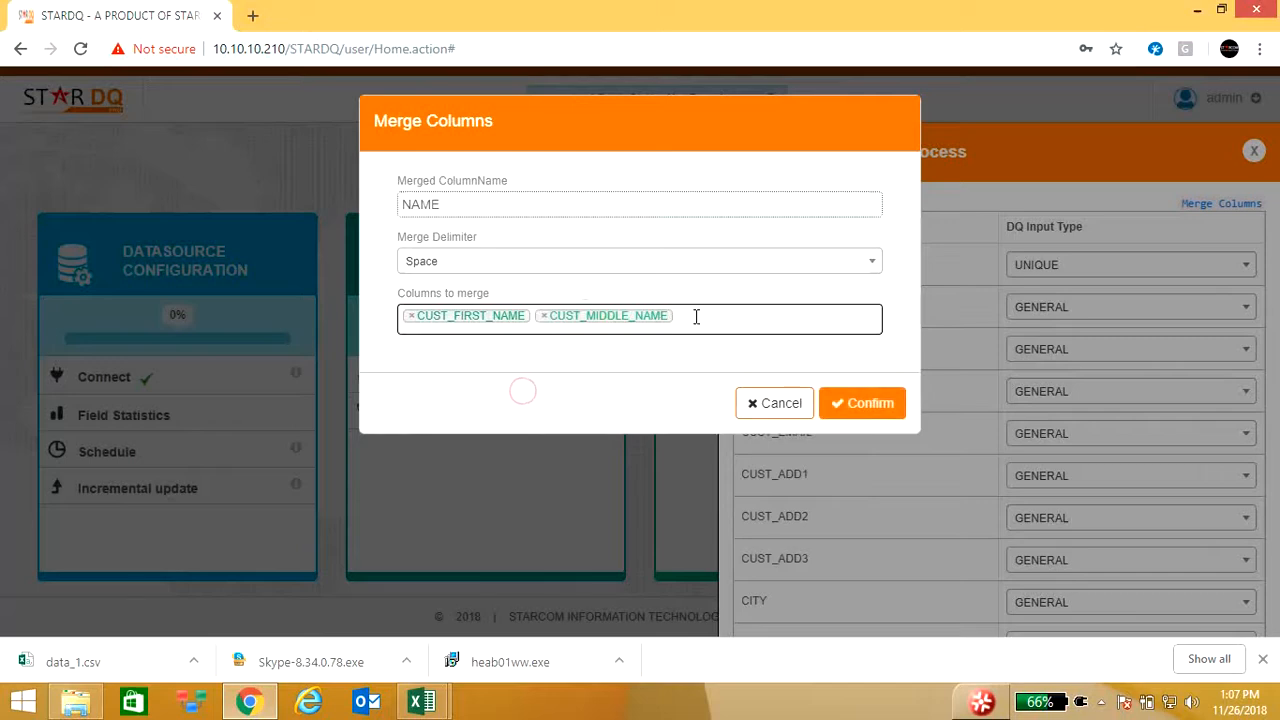
pyautogui.click(694, 317)
pyautogui.click(517, 413)
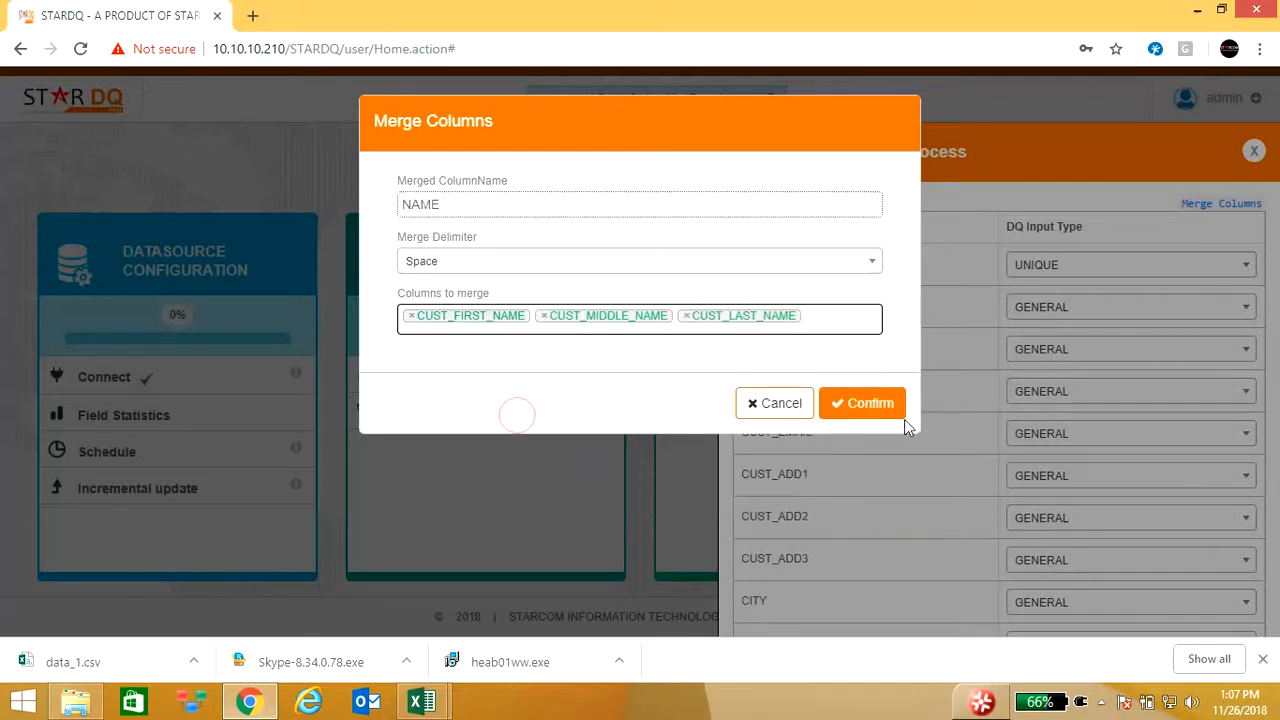
pyautogui.click(866, 403)
# Set the DQ input type of the merged NAME column to NAME
pyautogui.scroll(-5, 990, 480)
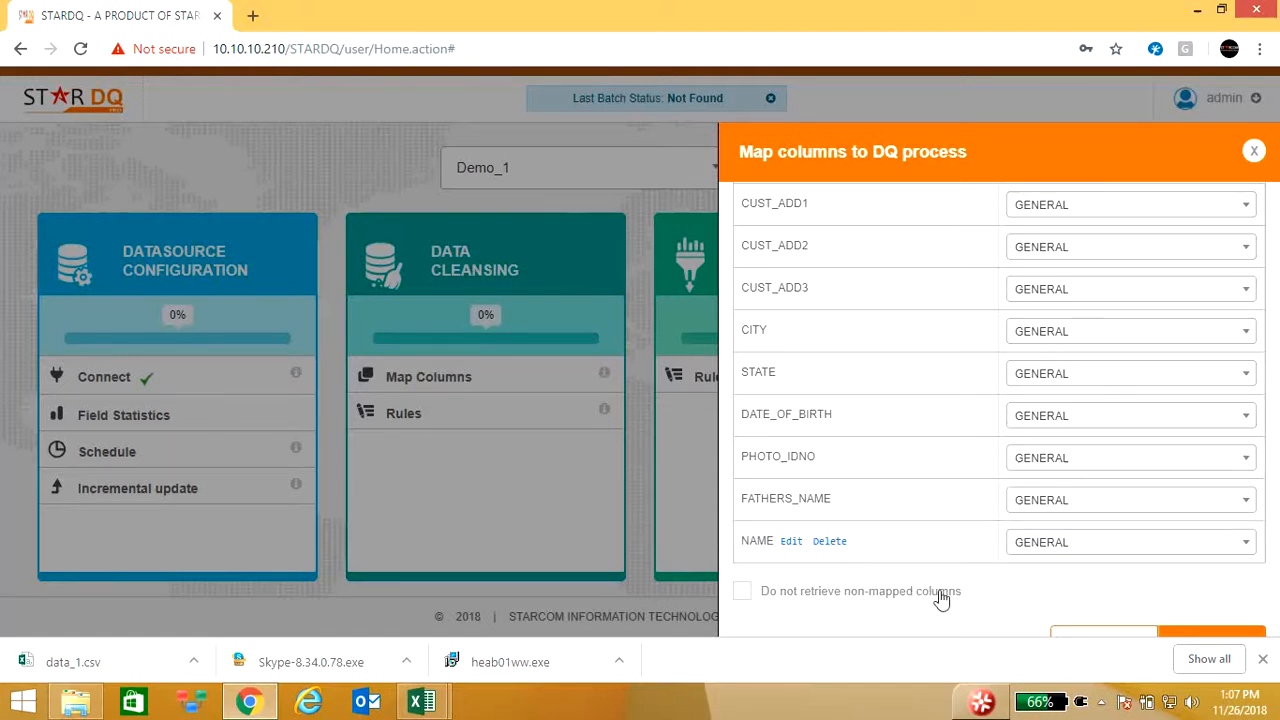
pyautogui.click(1110, 550)
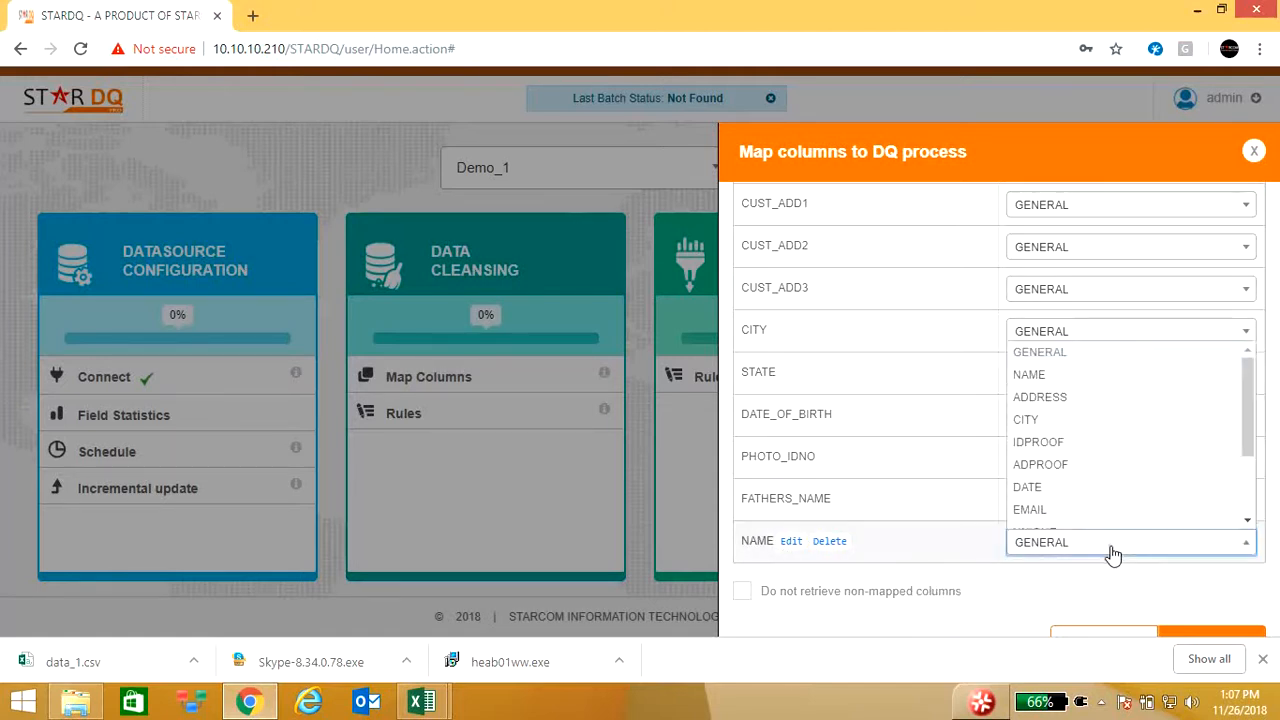
pyautogui.click(1036, 378)
# Merge CUST_ADD1, CUST_ADD2 and CUST_ADD3 into a space-delimited column named ADDRESS
pyautogui.scroll(3, 884, 528)
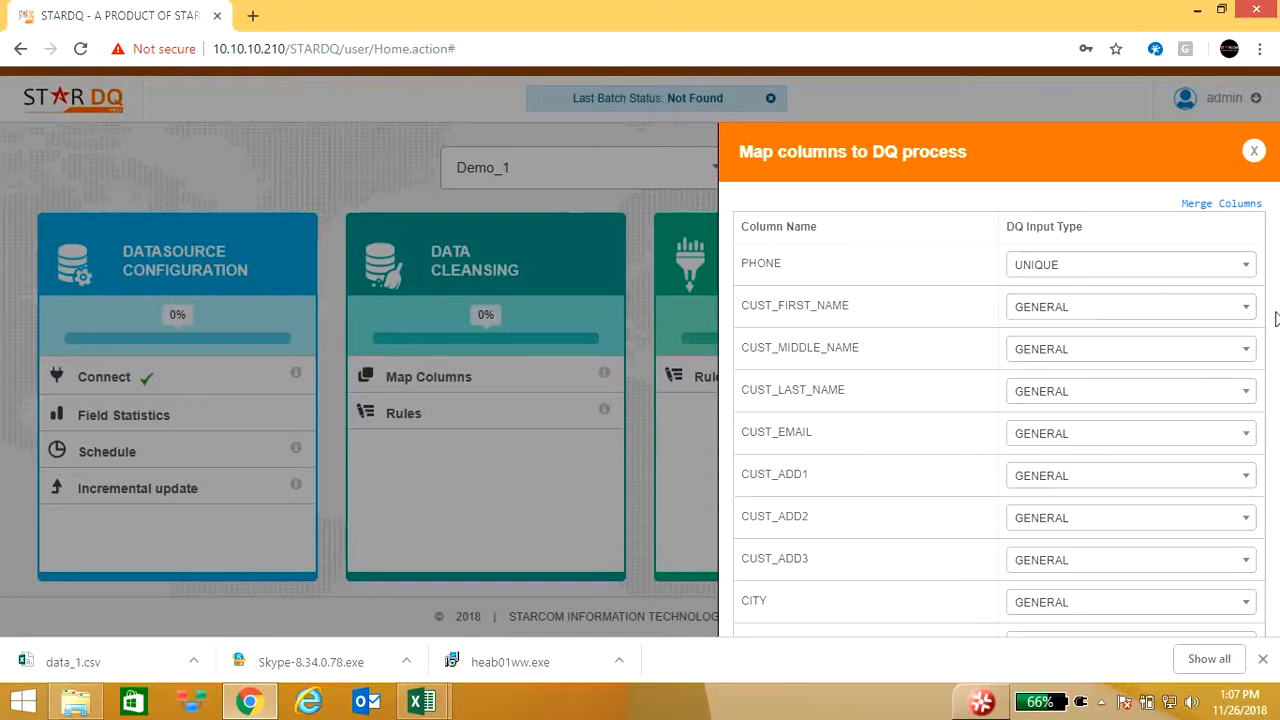
pyautogui.click(1226, 204)
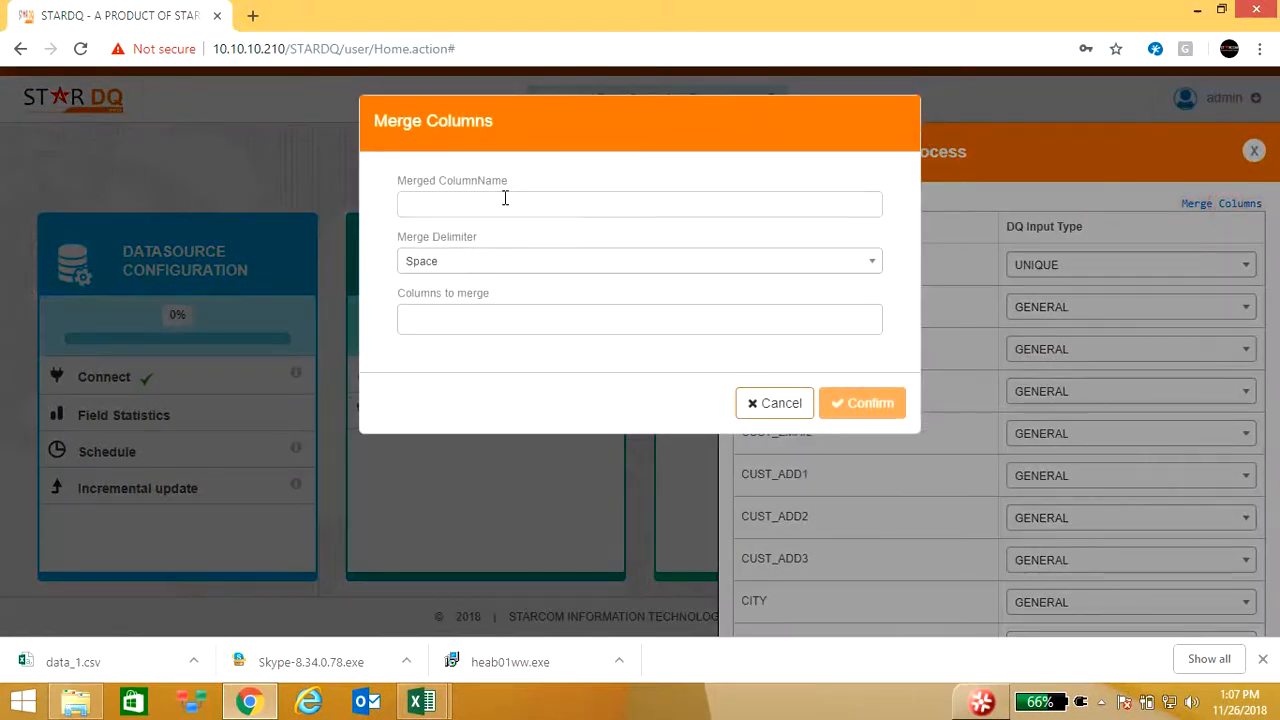
pyautogui.write('ADDRESS')
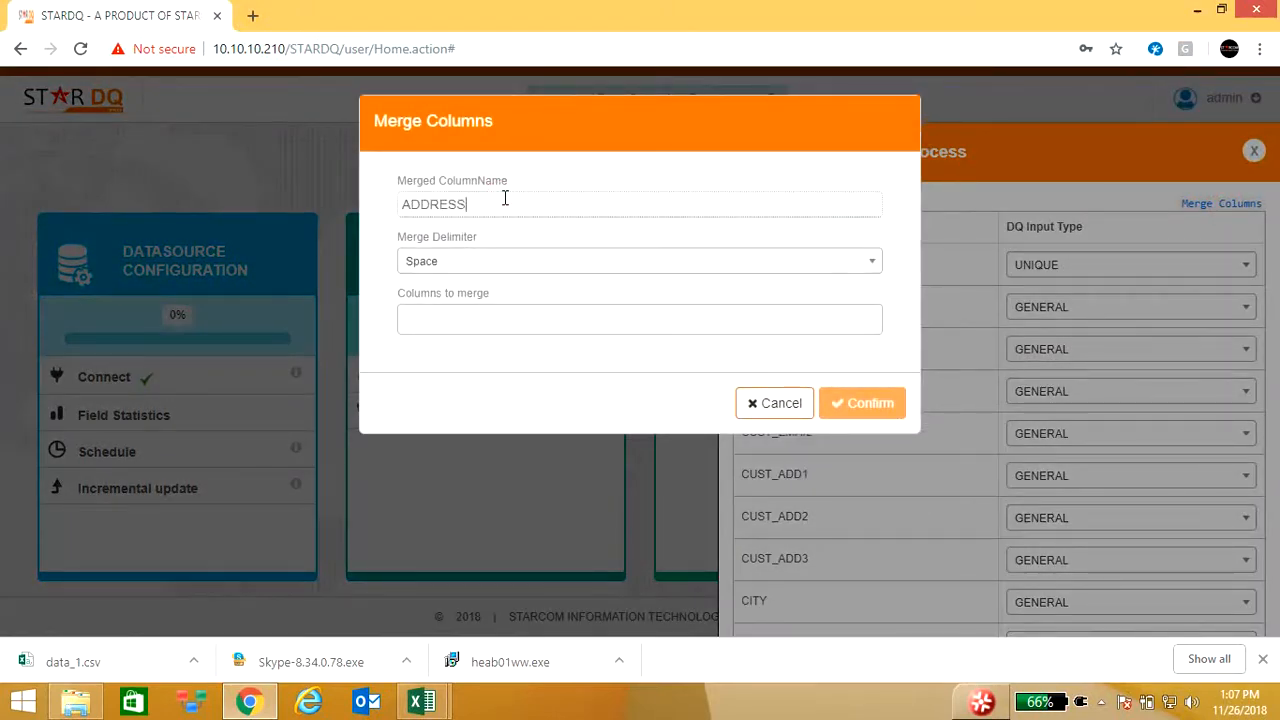
pyautogui.click(486, 320)
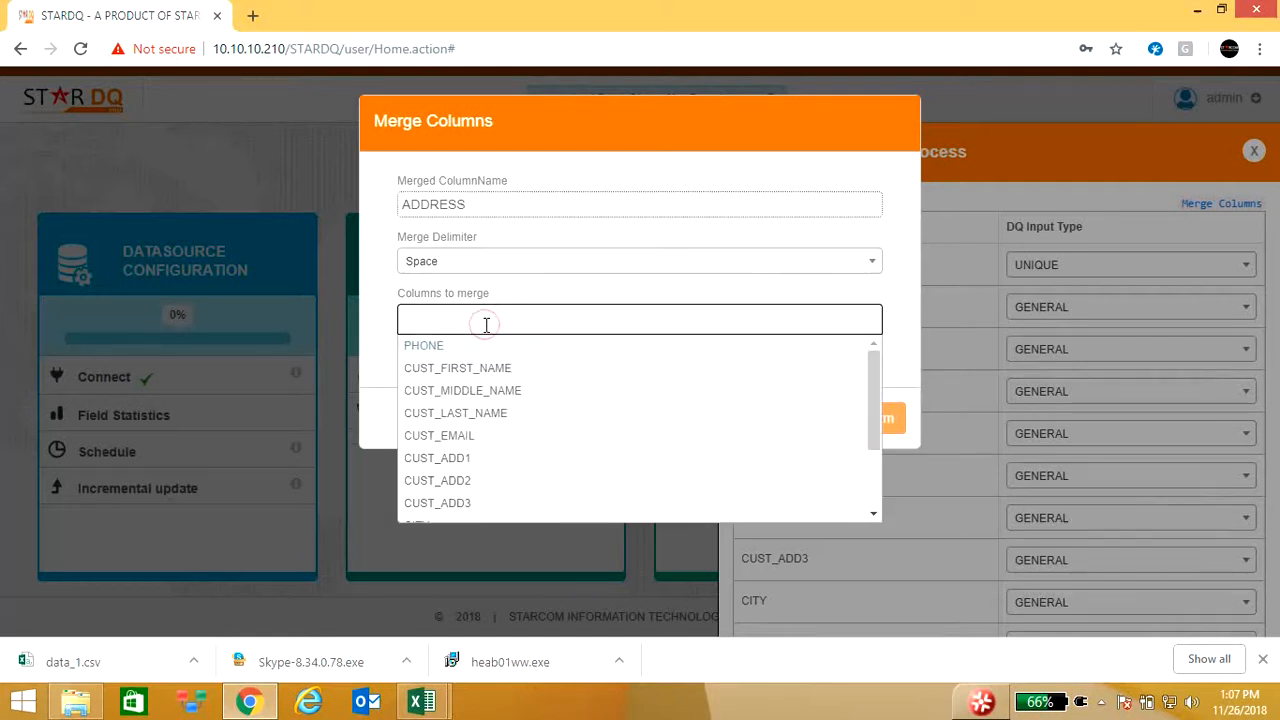
pyautogui.click(447, 460)
pyautogui.click(556, 320)
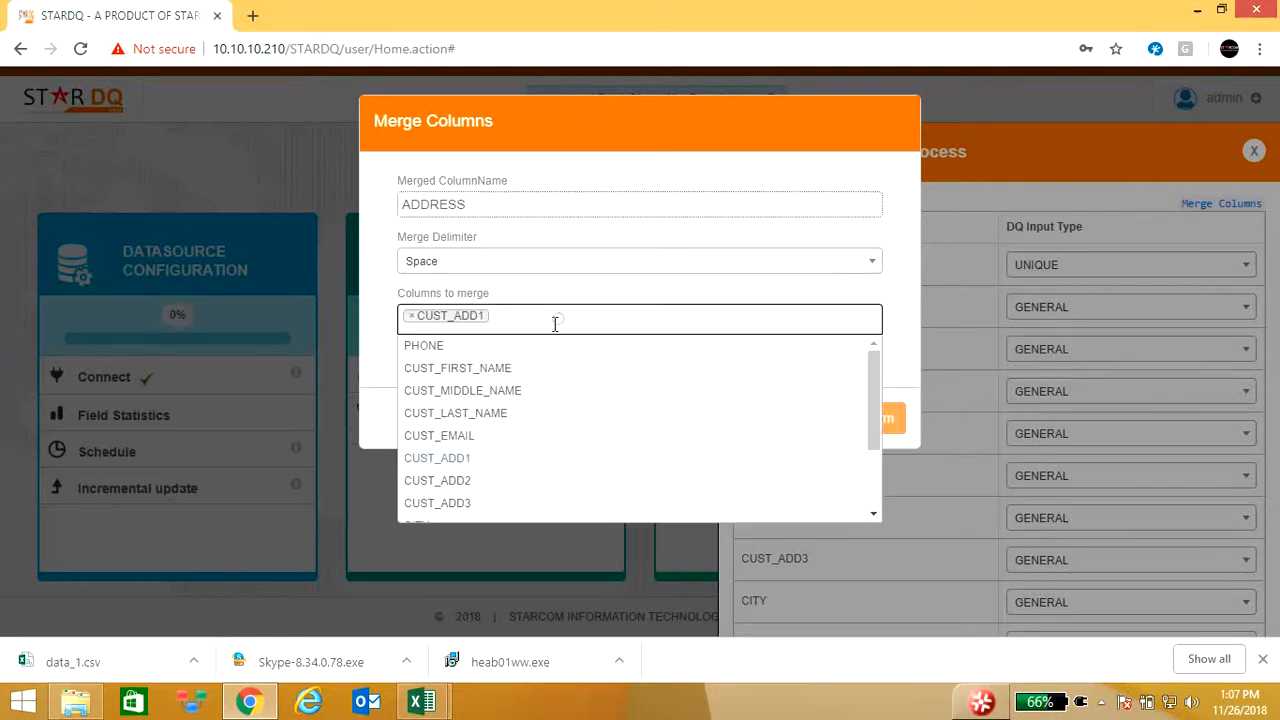
pyautogui.click(466, 485)
pyautogui.click(629, 317)
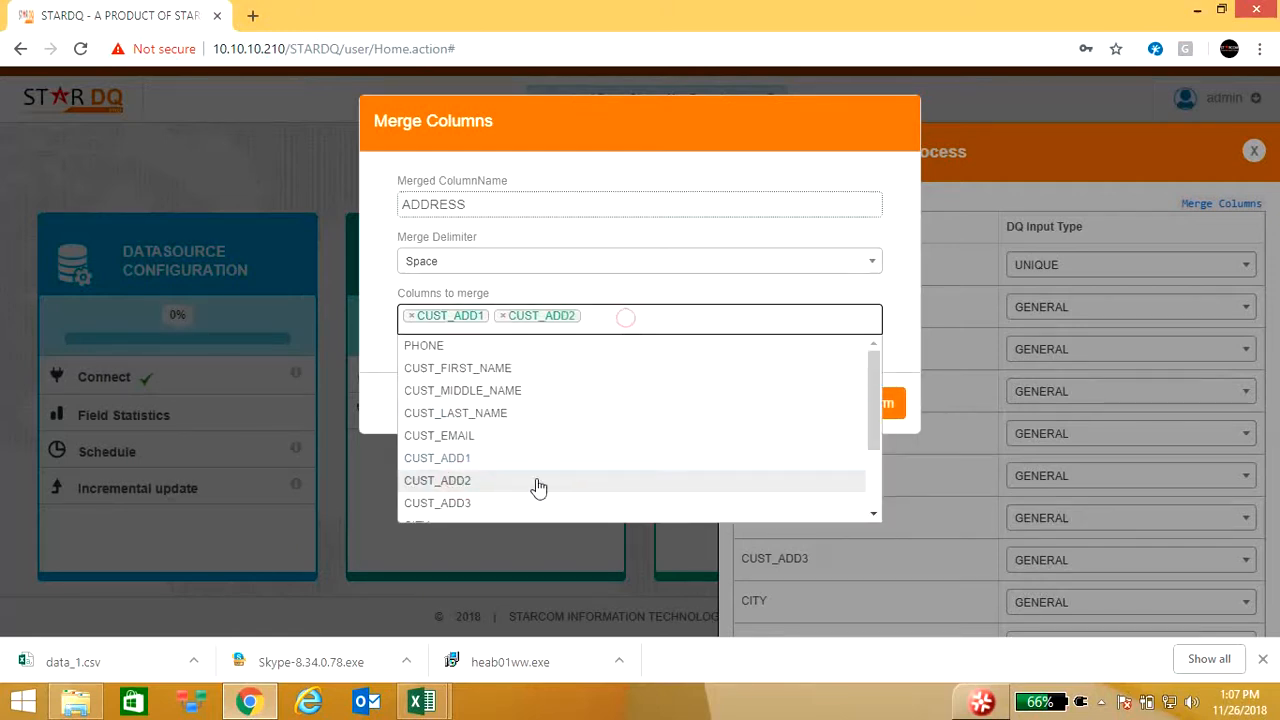
pyautogui.click(490, 505)
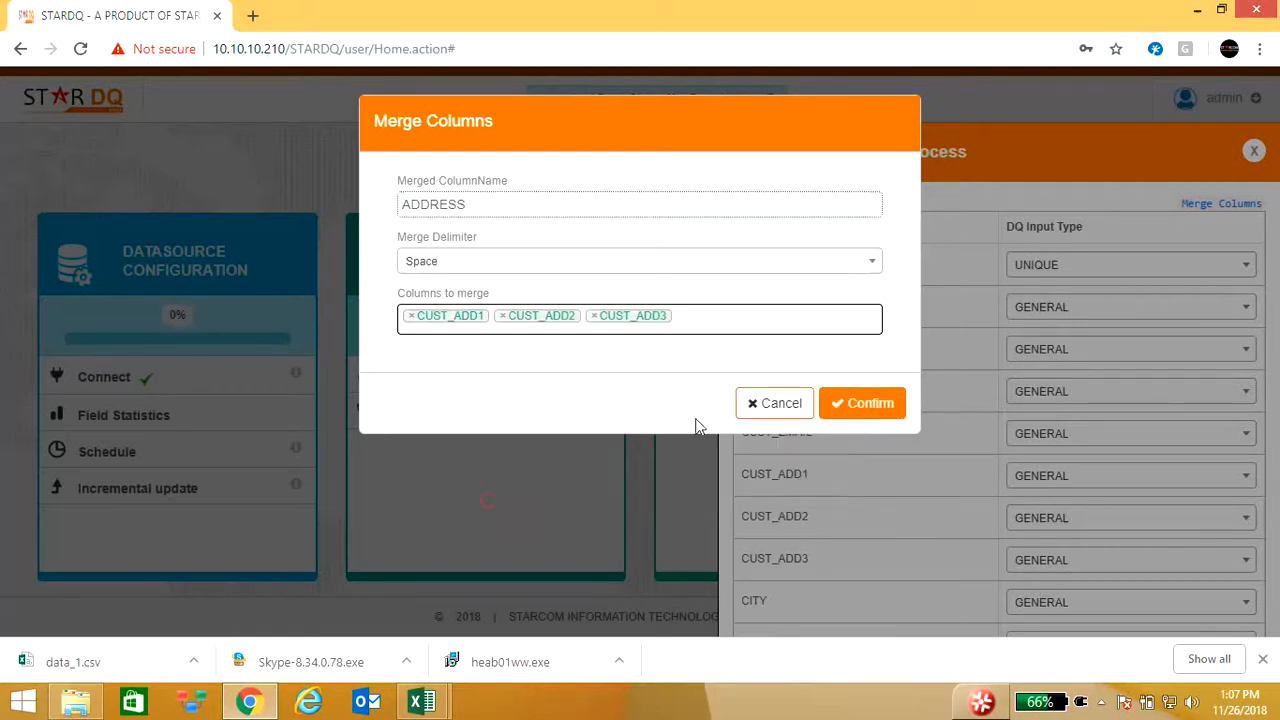
pyautogui.click(866, 404)
# Set the DQ input type of the CUST_EMAIL column to EMAIL
pyautogui.scroll(-3, 894, 417)
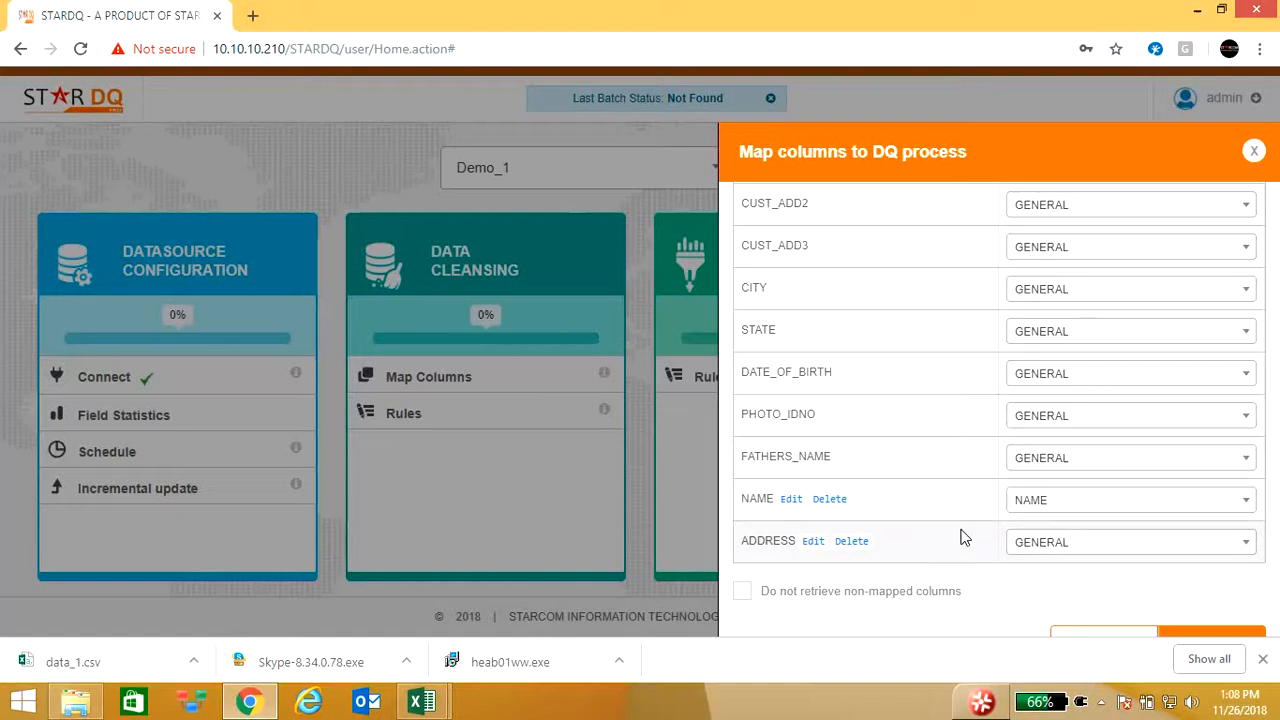
pyautogui.scroll(5, 960, 537)
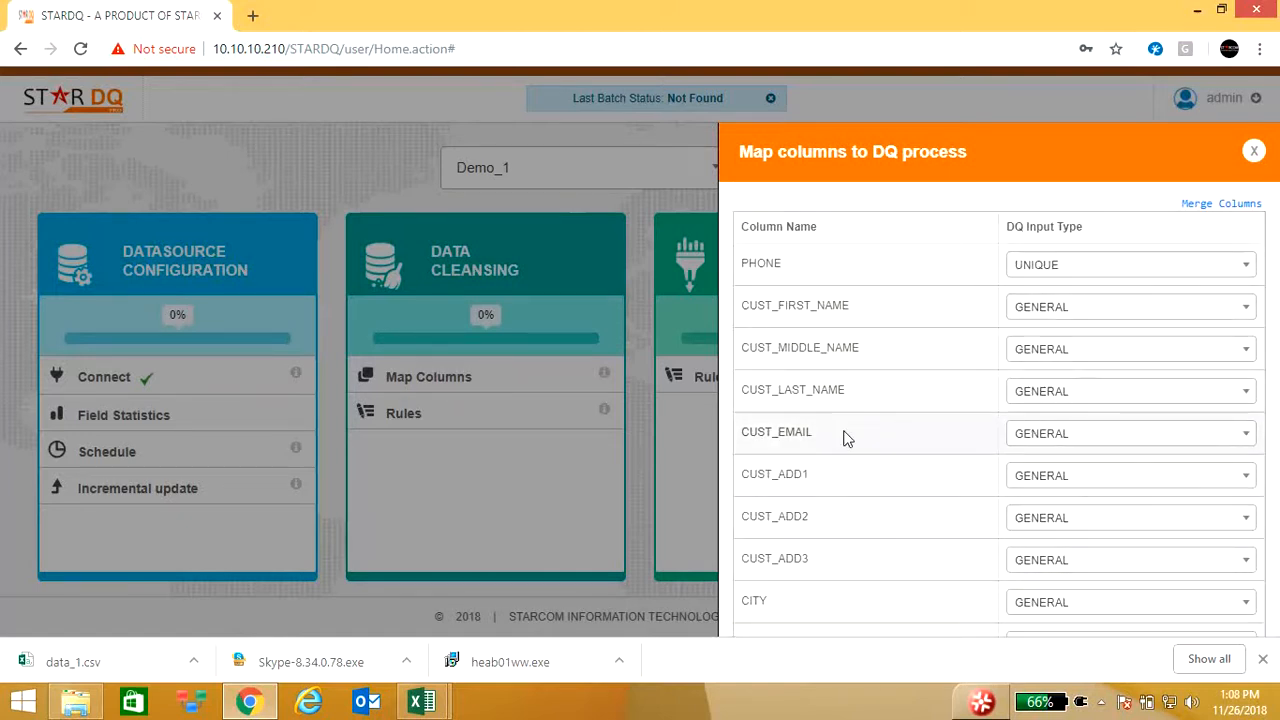
pyautogui.click(1189, 441)
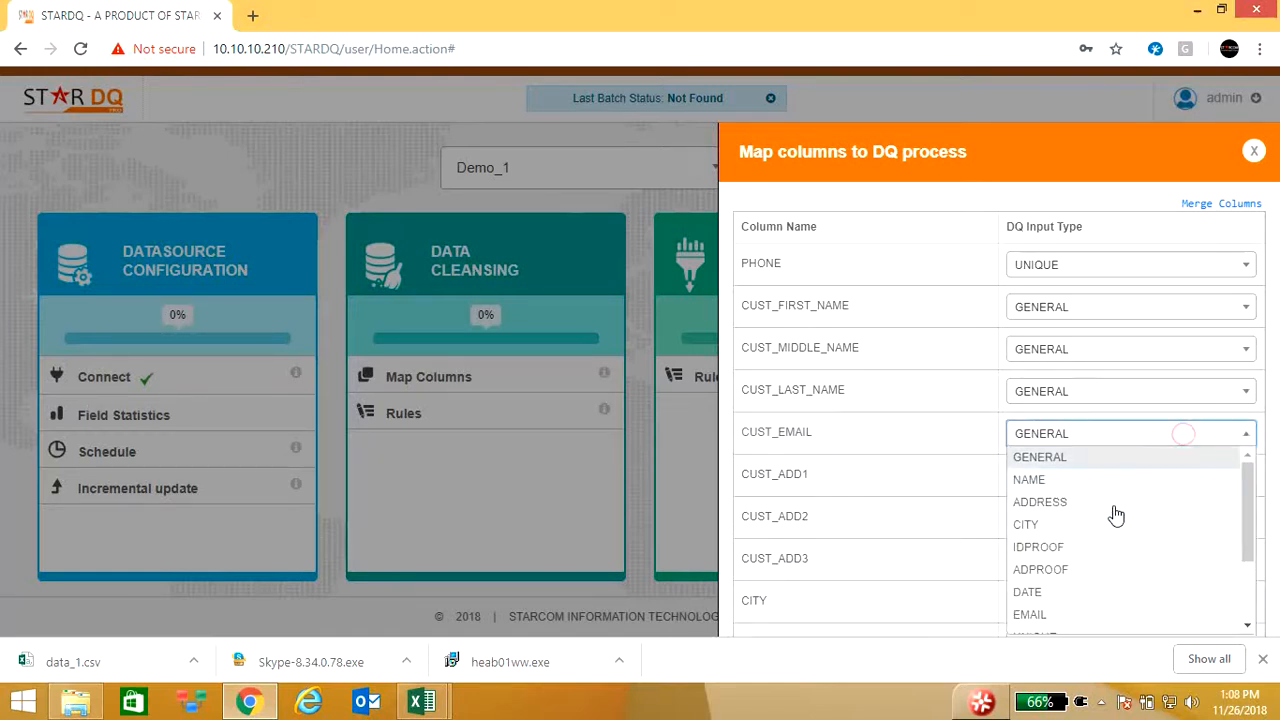
pyautogui.scroll(-2, 1075, 565)
pyautogui.scroll(2, 1080, 563)
pyautogui.click(1038, 616)
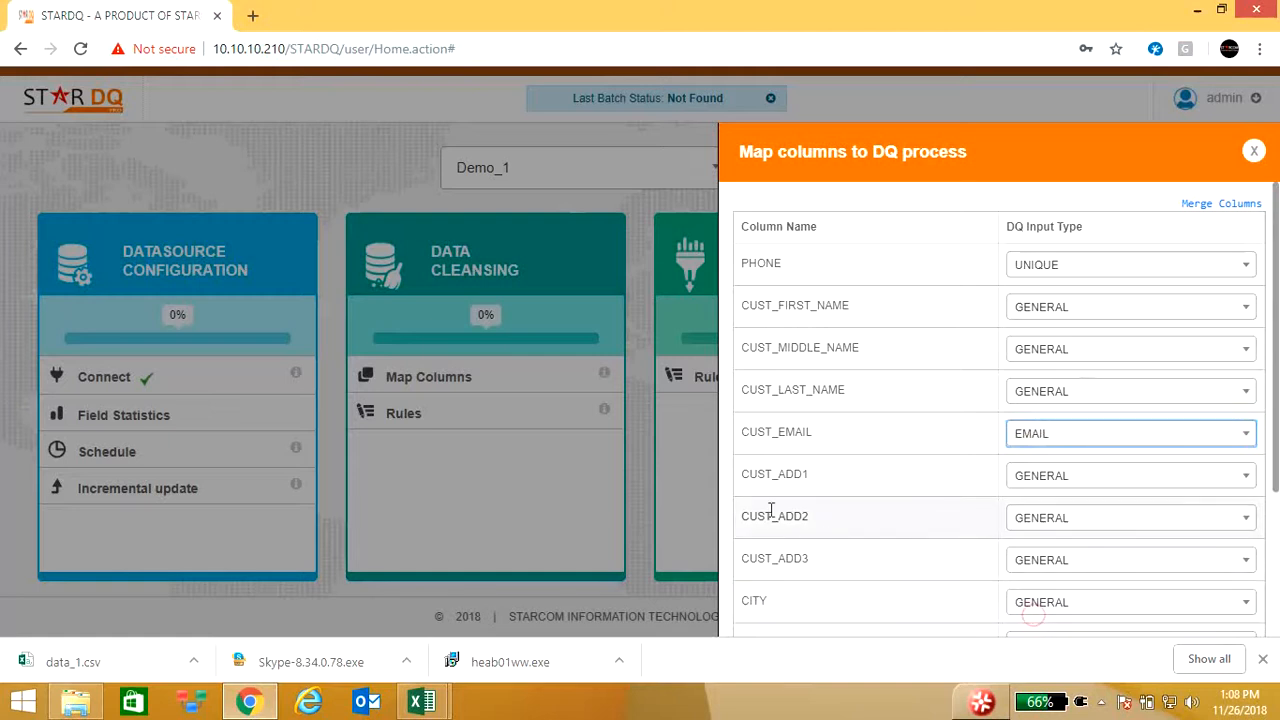
# Add the CITY column to the columns merged into ADDRESS
pyautogui.scroll(-1, 1070, 505)
pyautogui.scroll(-1, 1068, 502)
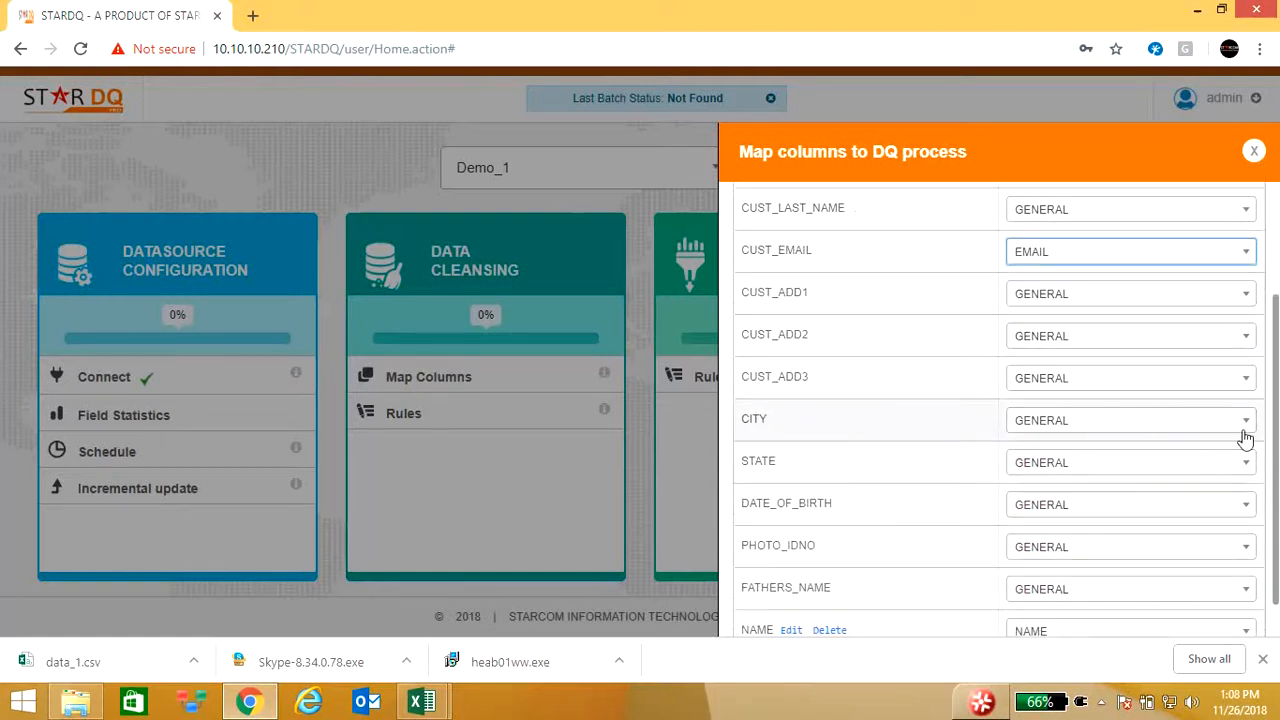
pyautogui.scroll(-1, 900, 495)
pyautogui.scroll(1, 897, 495)
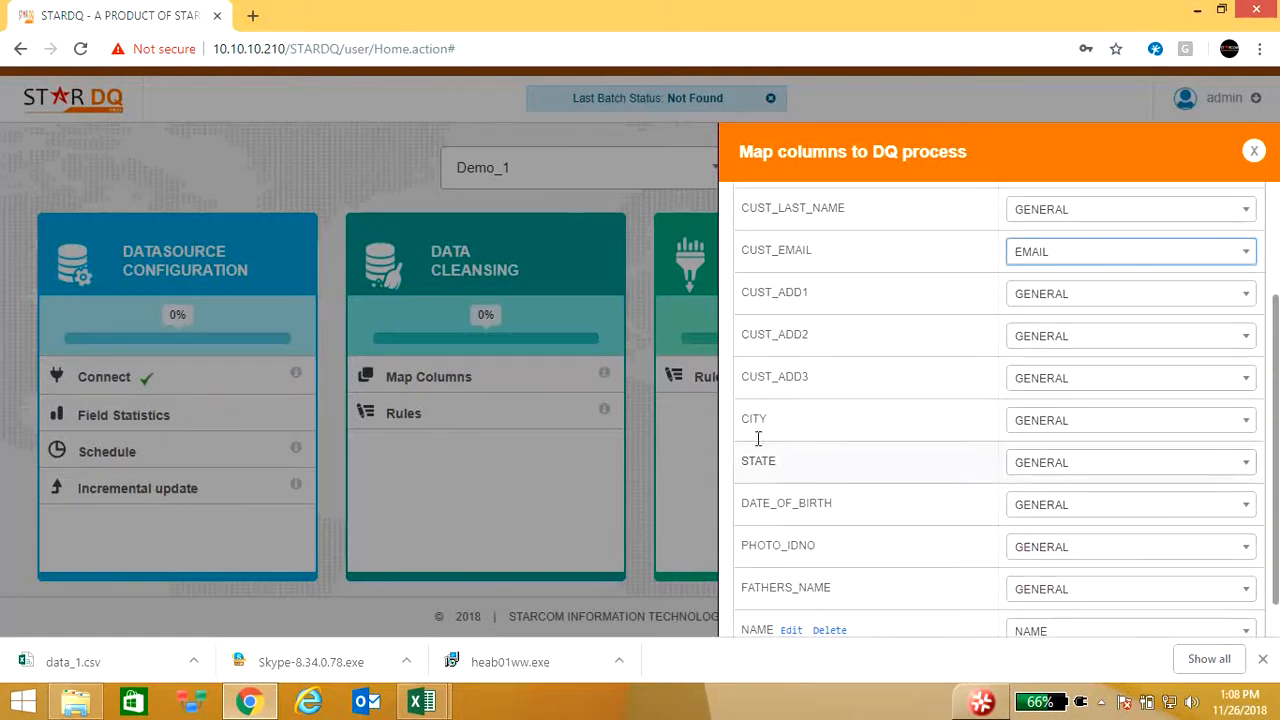
pyautogui.scroll(-2, 1090, 495)
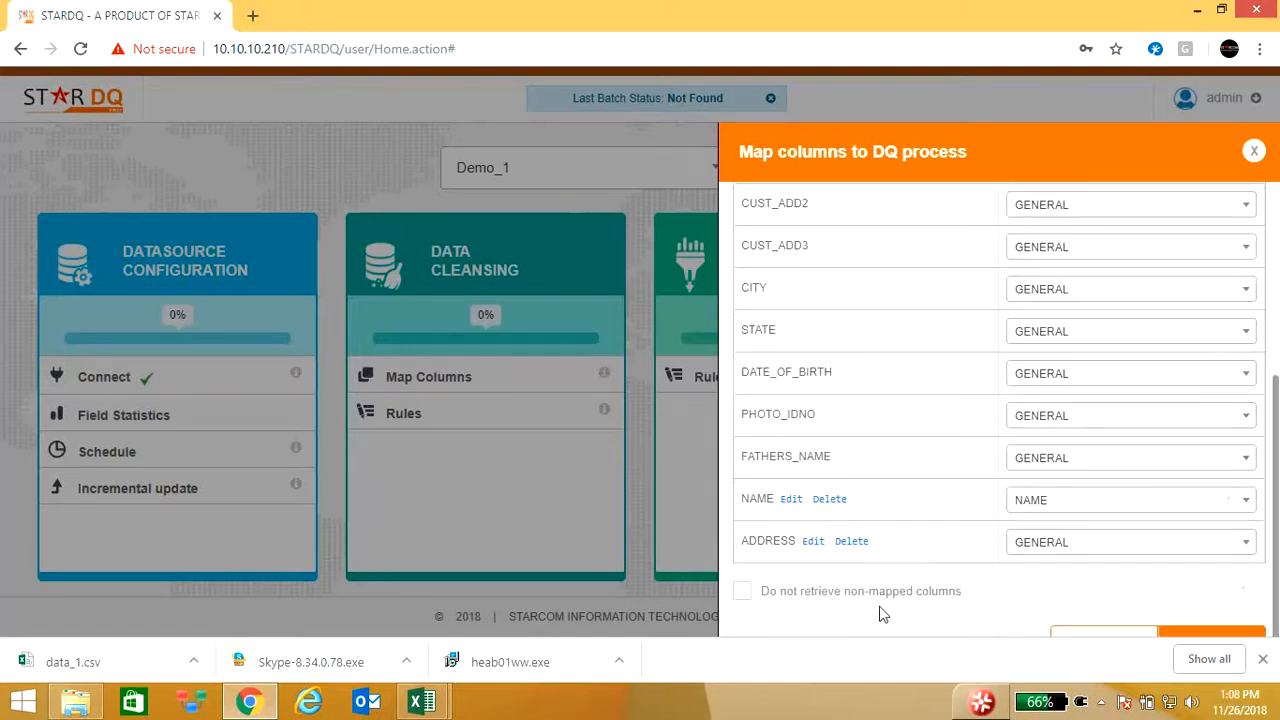
pyautogui.click(814, 542)
pyautogui.click(720, 314)
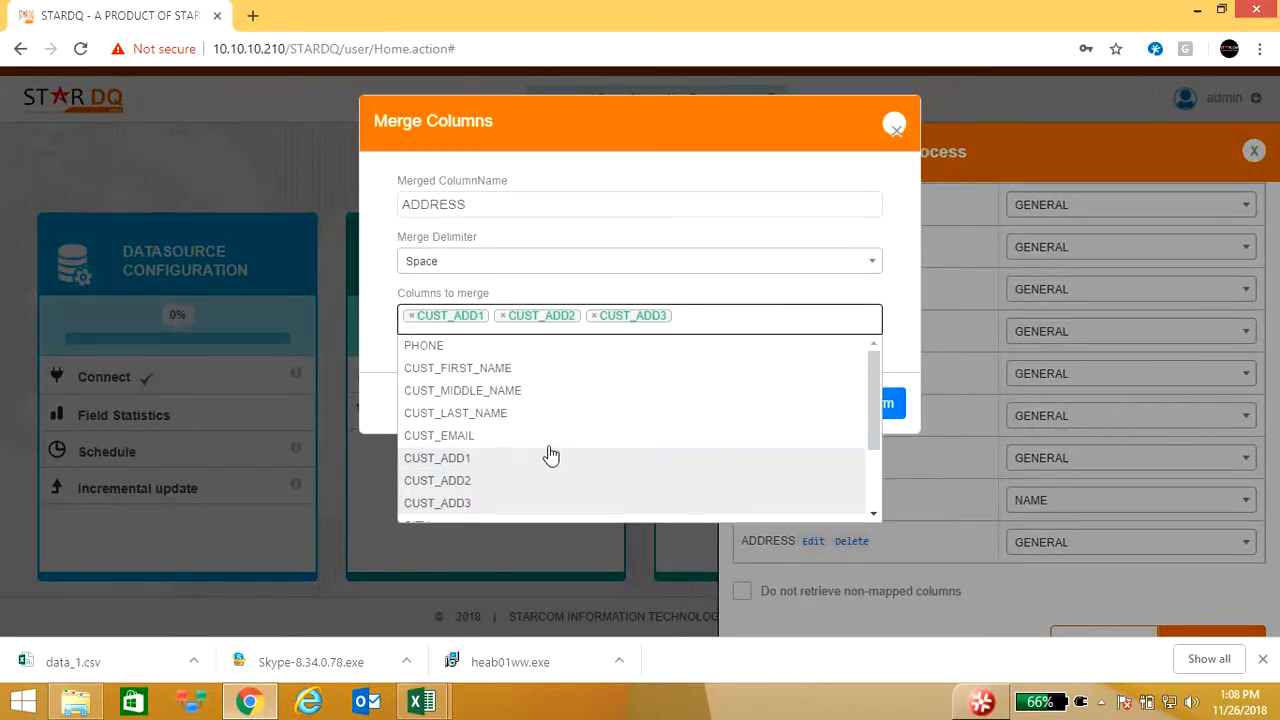
pyautogui.scroll(-2, 551, 455)
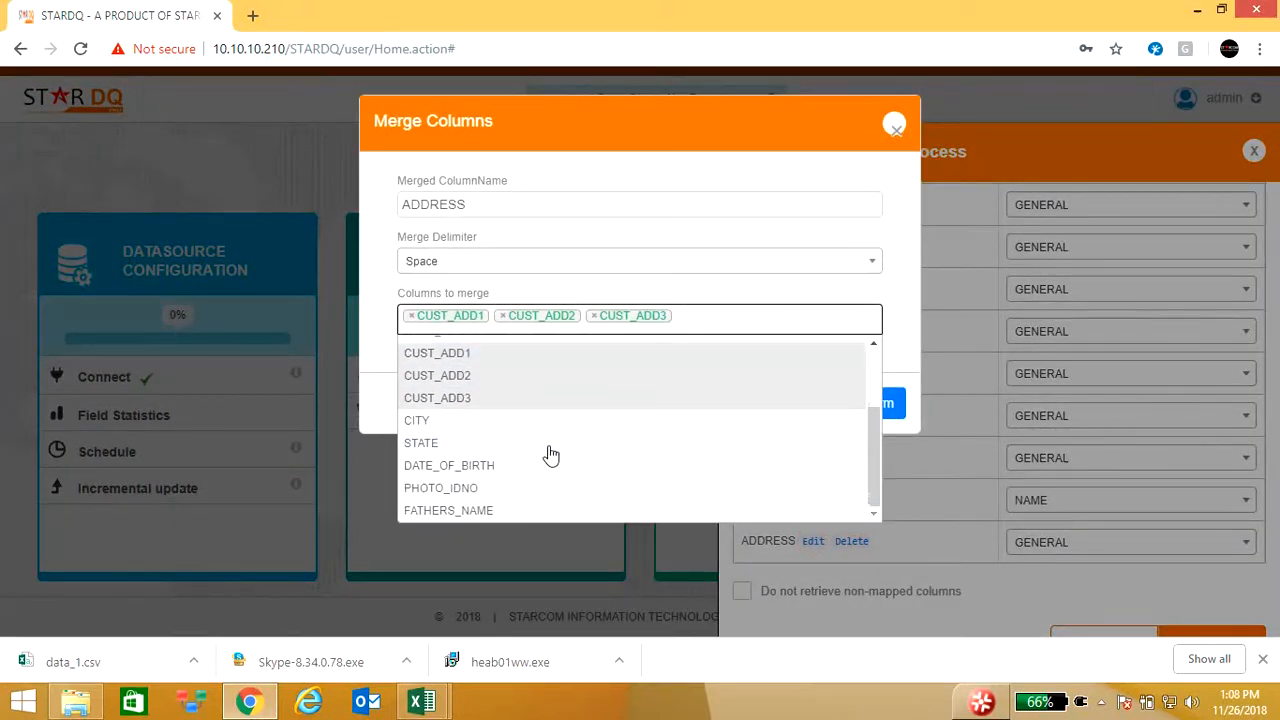
pyautogui.click(426, 420)
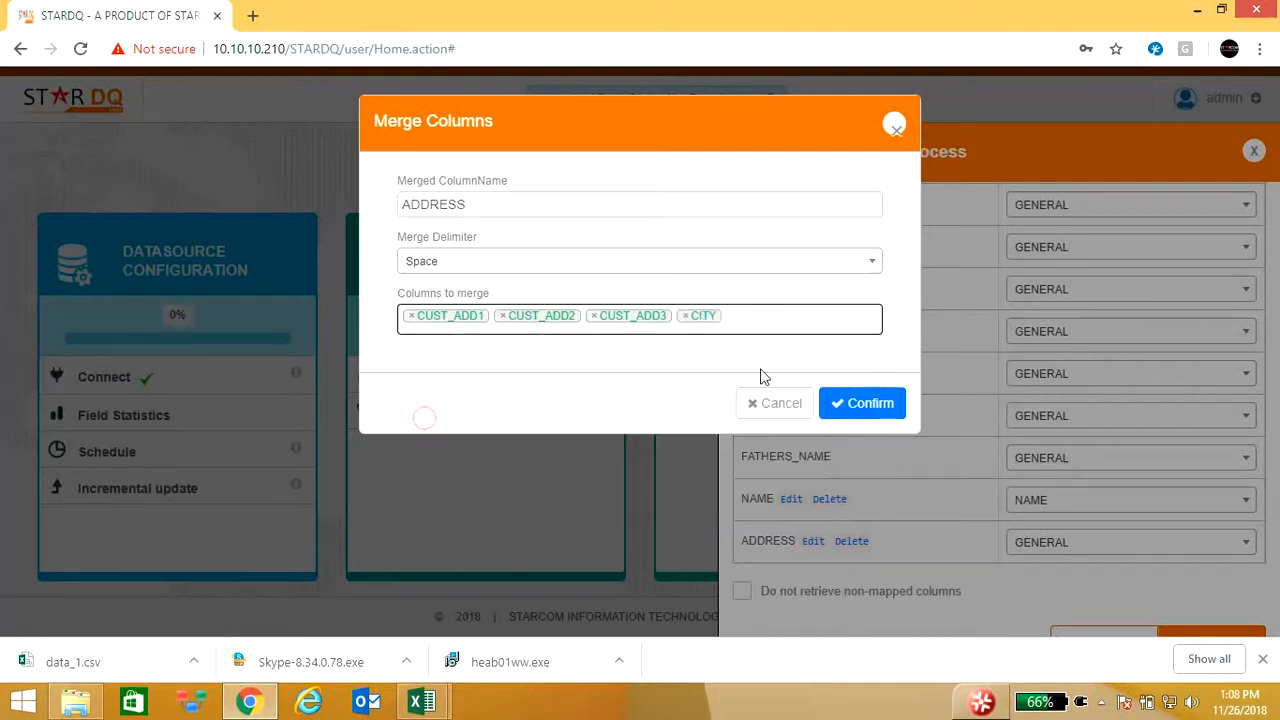
pyautogui.click(864, 408)
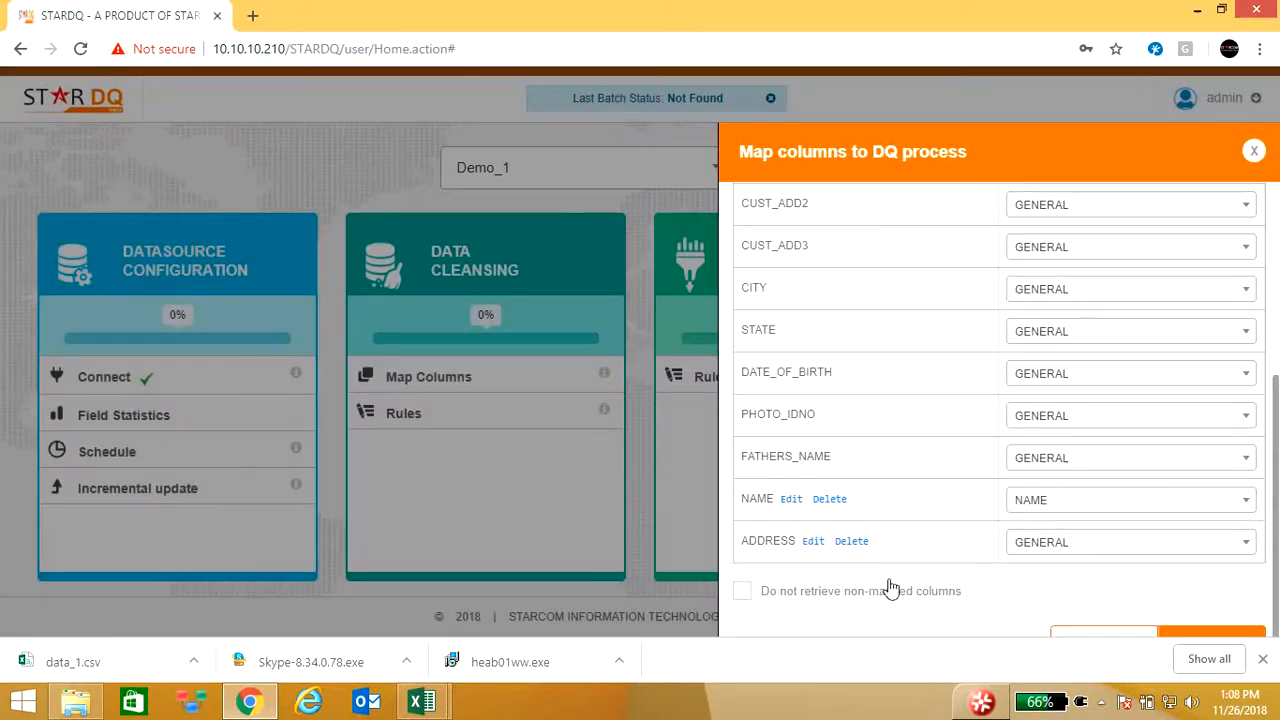
# Set the DQ input type of the merged ADDRESS column to ADDRESS
pyautogui.click(1206, 553)
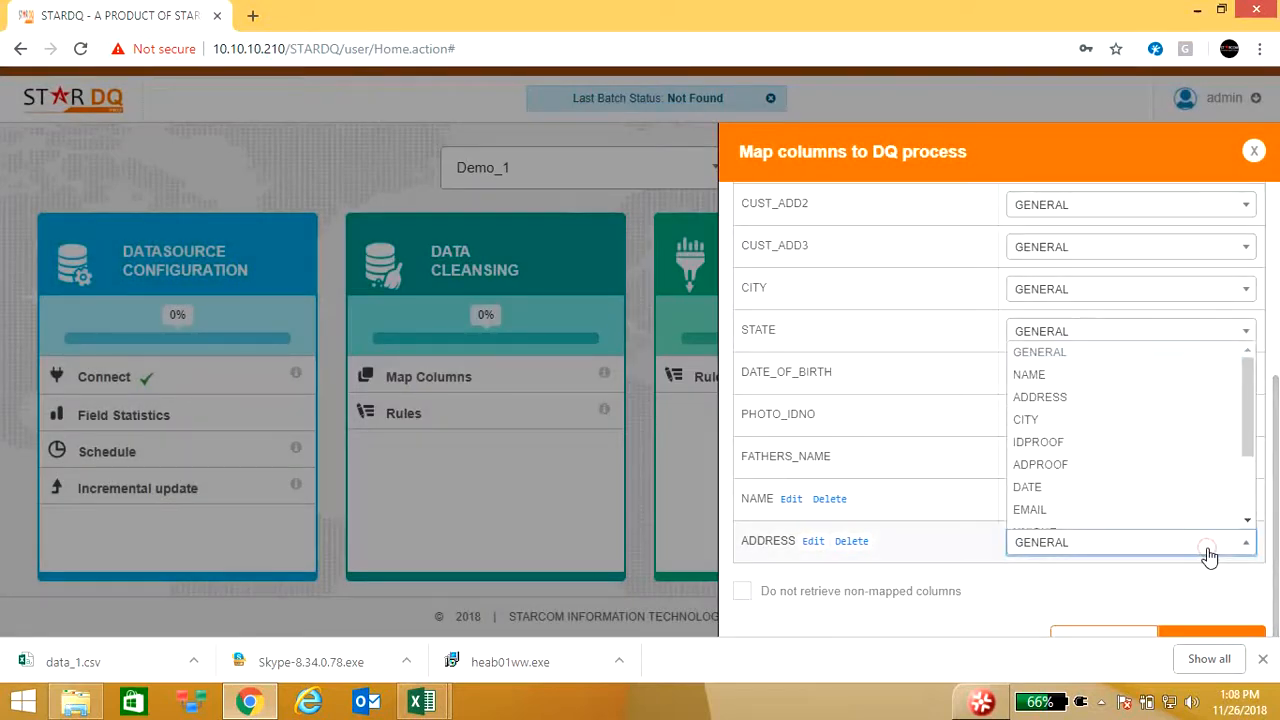
pyautogui.click(1050, 399)
# Review and save the mapping of columns to the DQ process, and close the mapping form
pyautogui.scroll(5, 1007, 603)
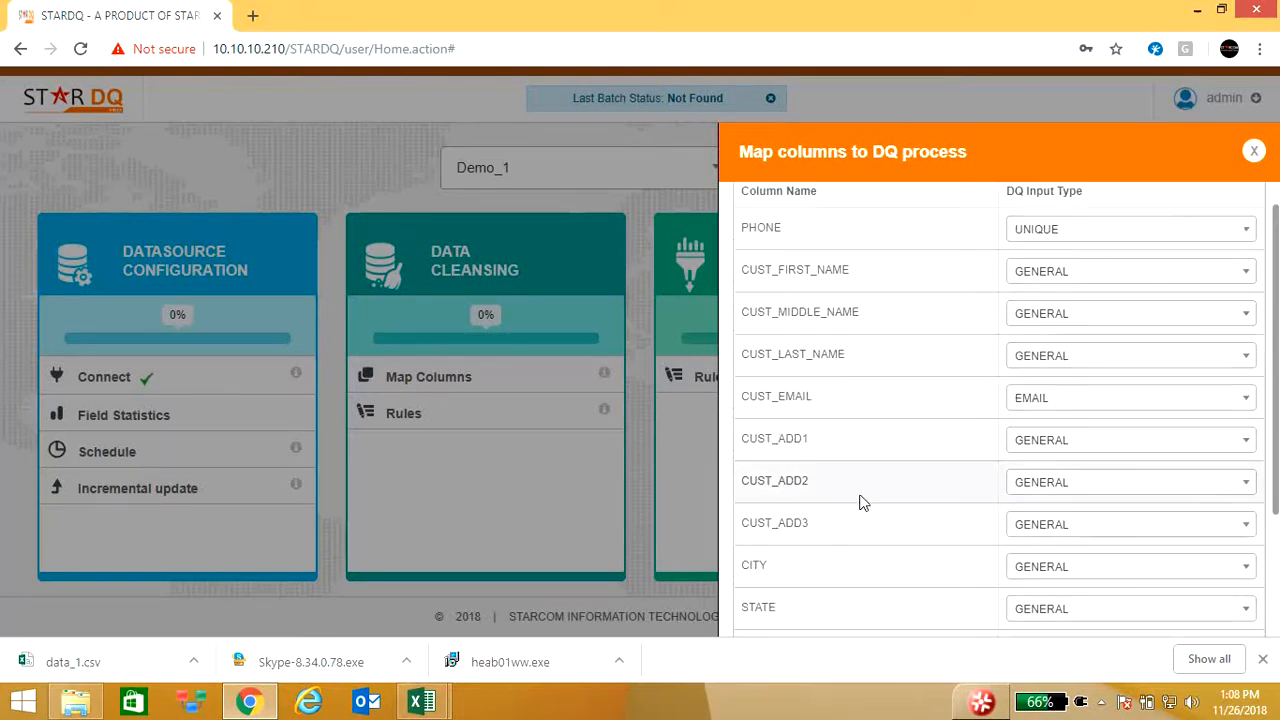
pyautogui.scroll(2, 860, 503)
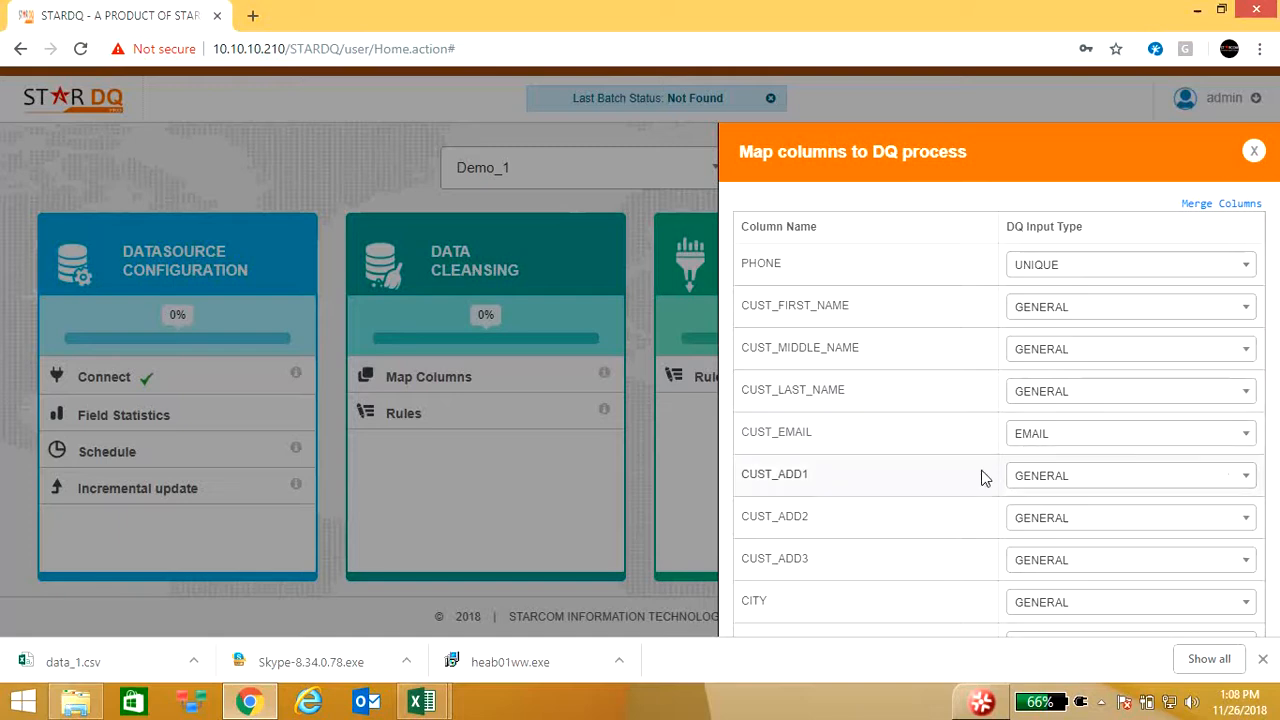
pyautogui.scroll(-3, 940, 495)
pyautogui.scroll(-2, 895, 512)
pyautogui.scroll(-1, 900, 512)
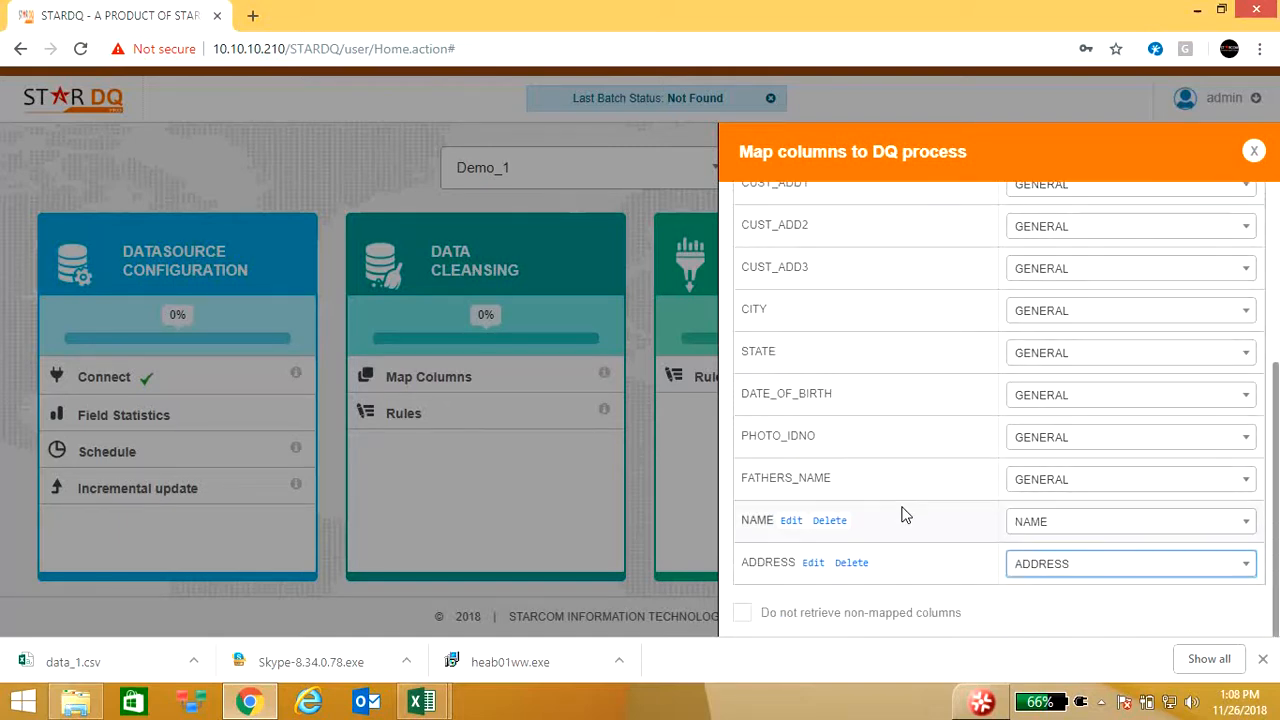
pyautogui.scroll(5, 903, 514)
pyautogui.scroll(-3, 905, 380)
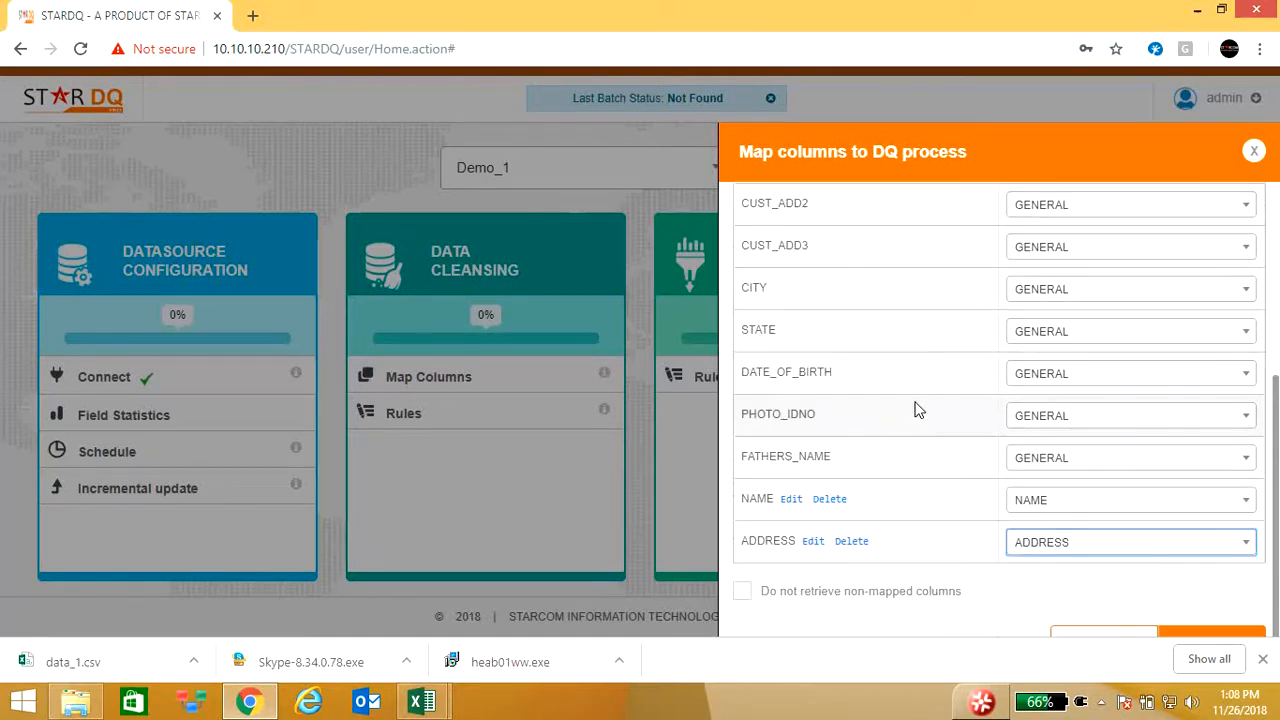
pyautogui.click(1020, 537)
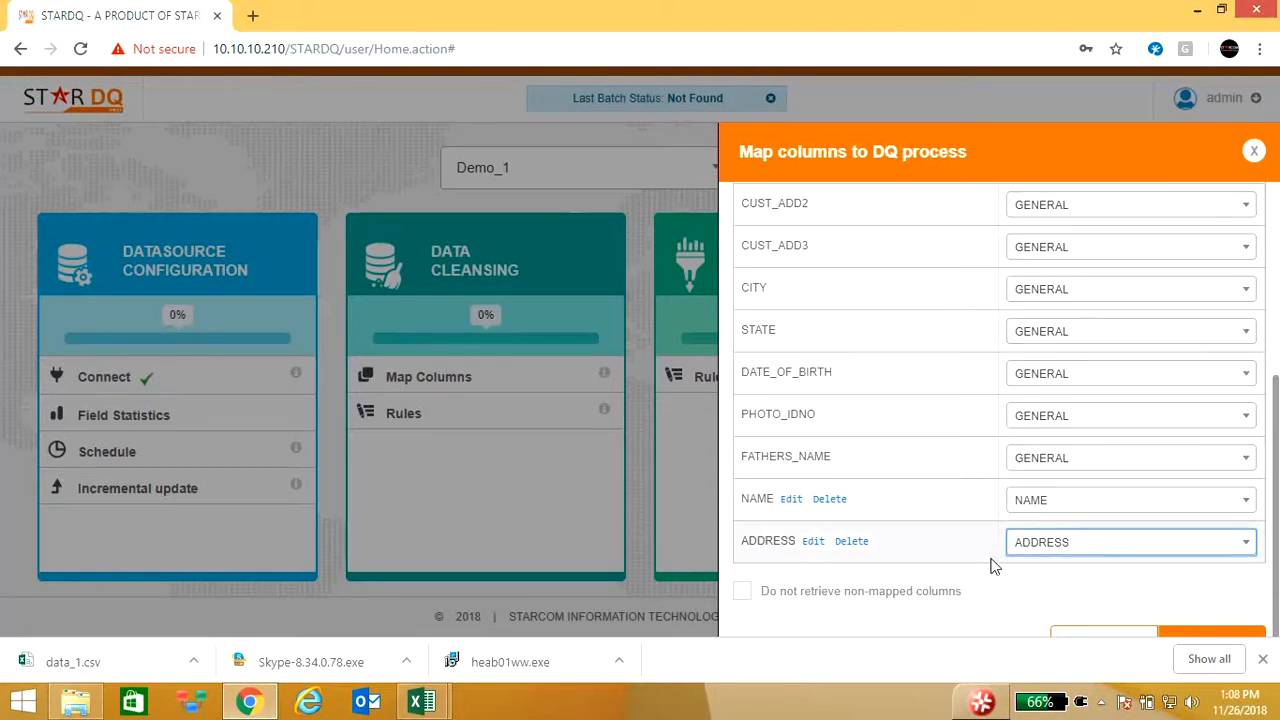
pyautogui.moveTo(1274, 431); pyautogui.dragTo(1274, 429)
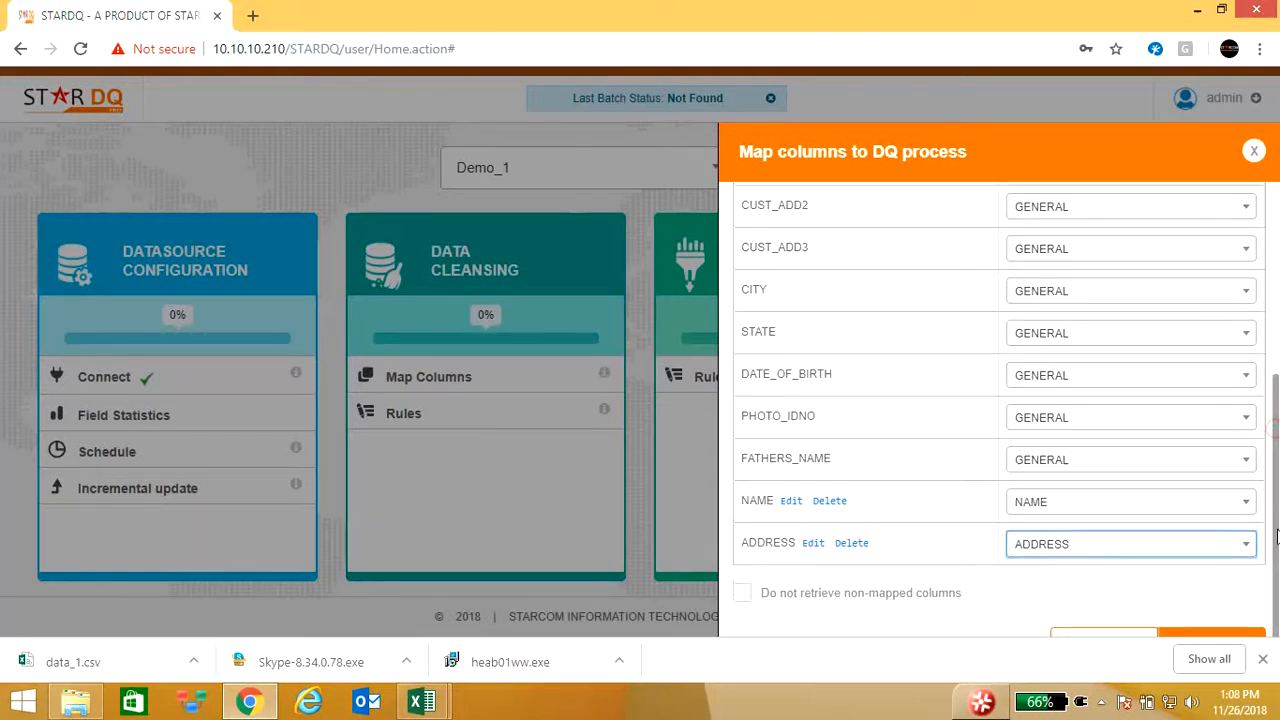
pyautogui.click(1262, 659)
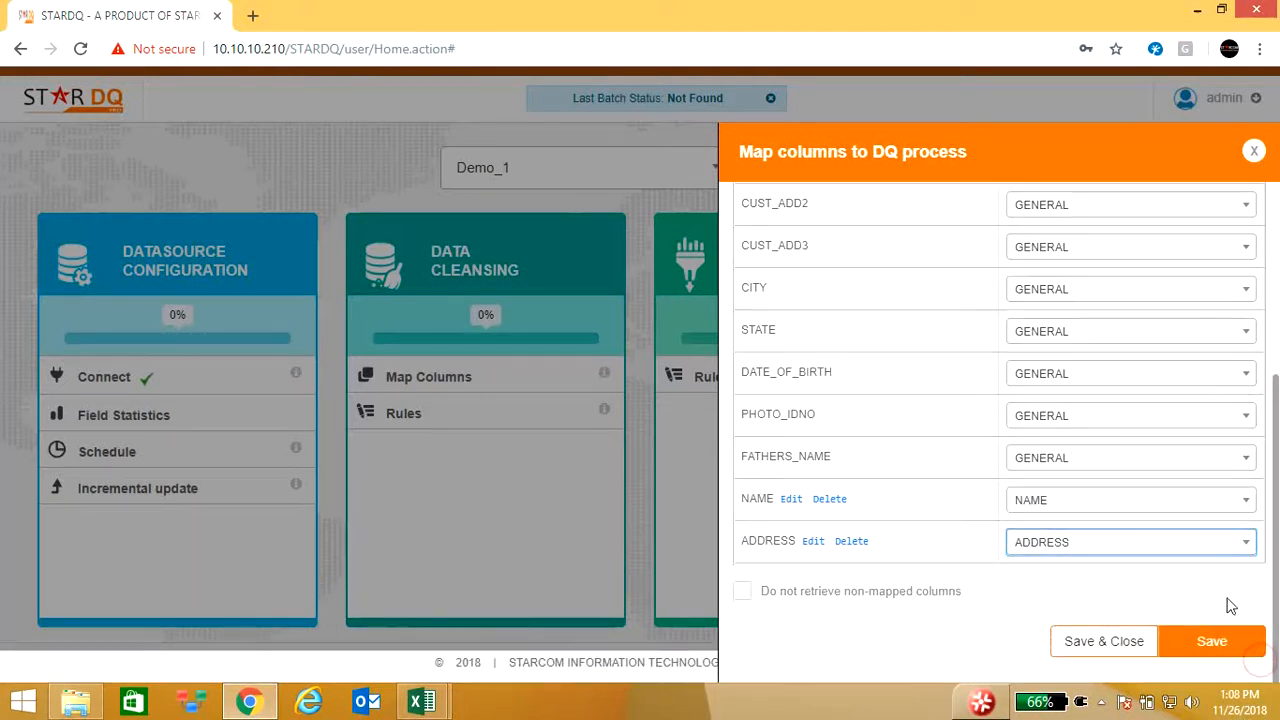
pyautogui.click(1216, 651)
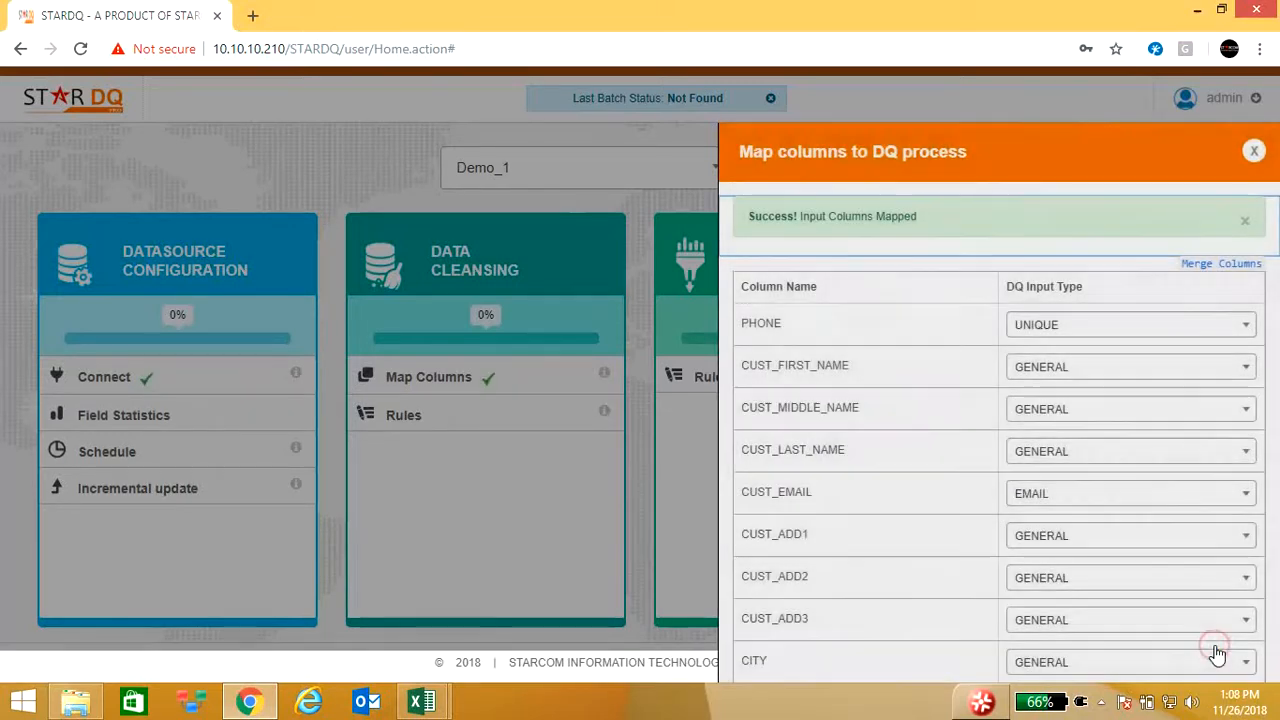
pyautogui.scroll(-5, 870, 440)
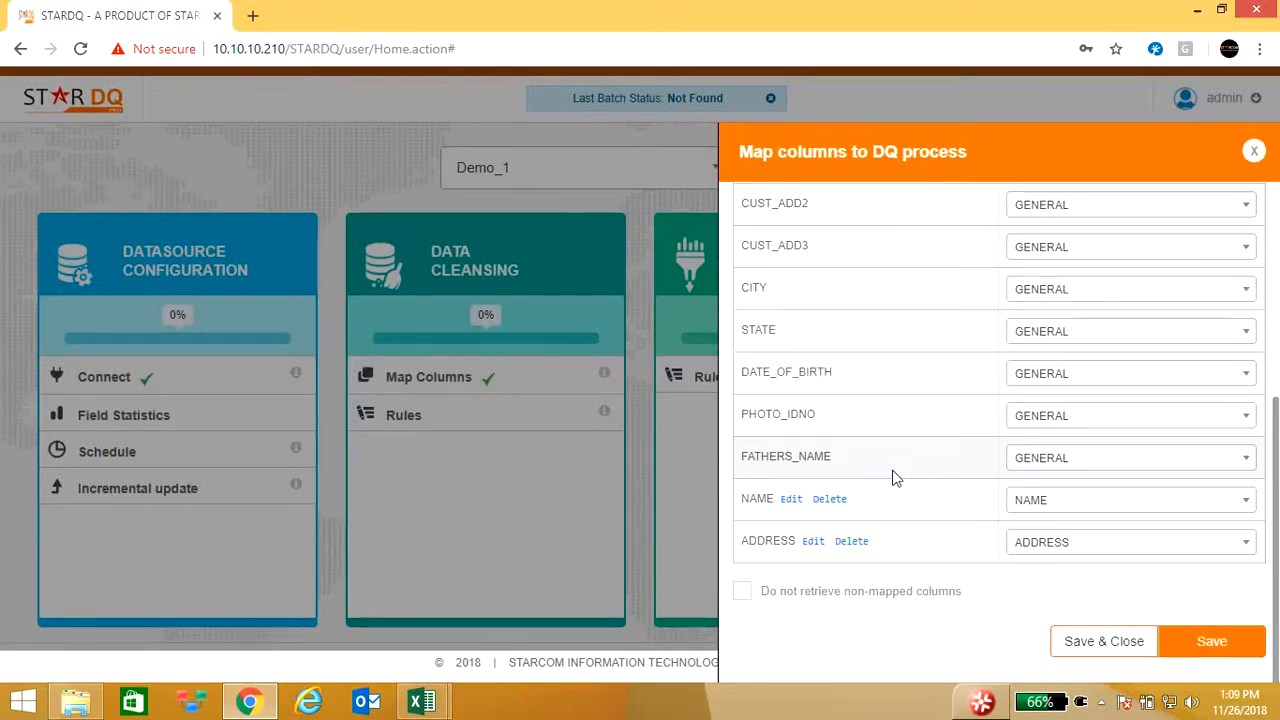
pyautogui.scroll(5, 894, 477)
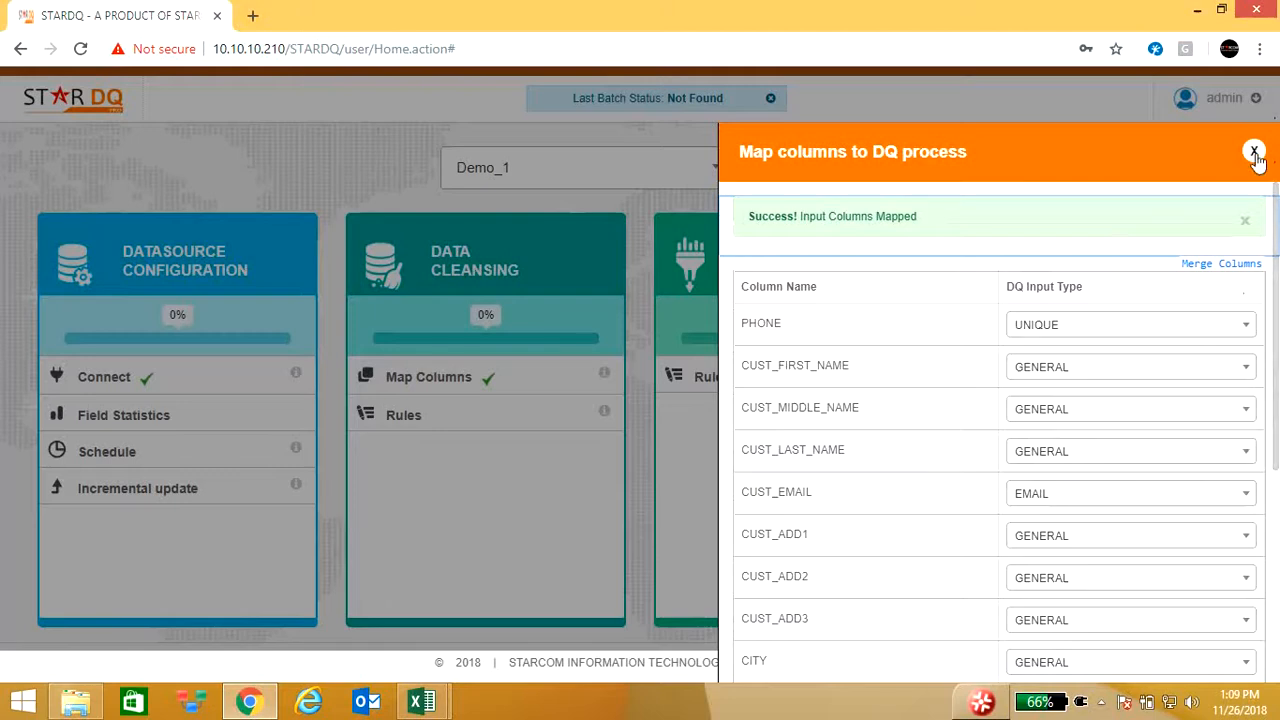
pyautogui.click(1256, 152)
# In the data cleansing rules, give the NAME column Leading & Trailing space removal and Proper case conversion
pyautogui.click(492, 420)
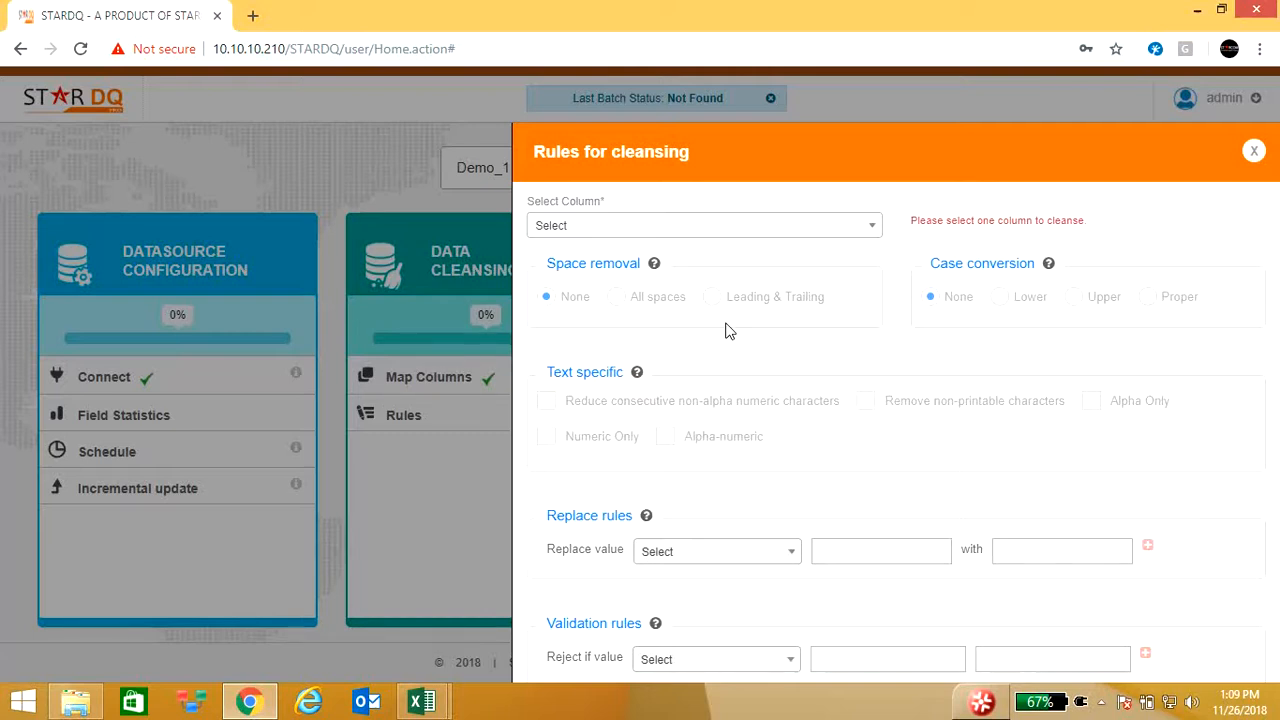
pyautogui.click(869, 230)
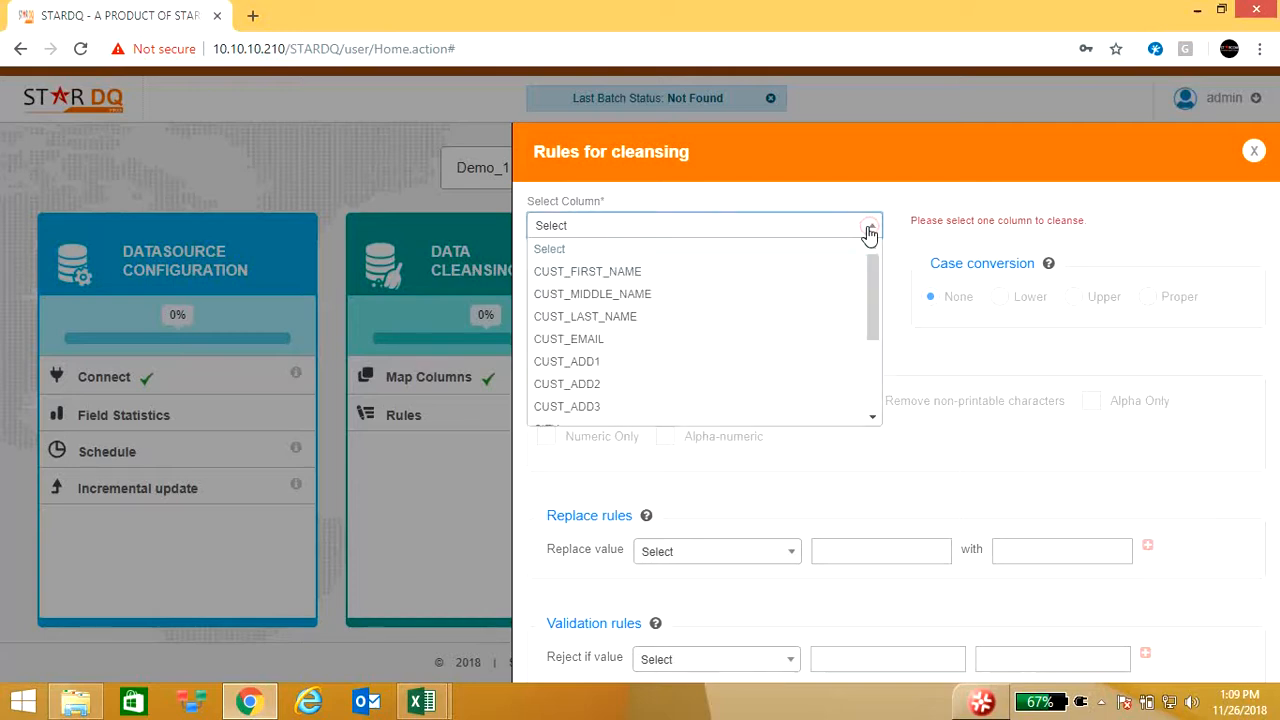
pyautogui.moveTo(871, 329); pyautogui.dragTo(880, 413)
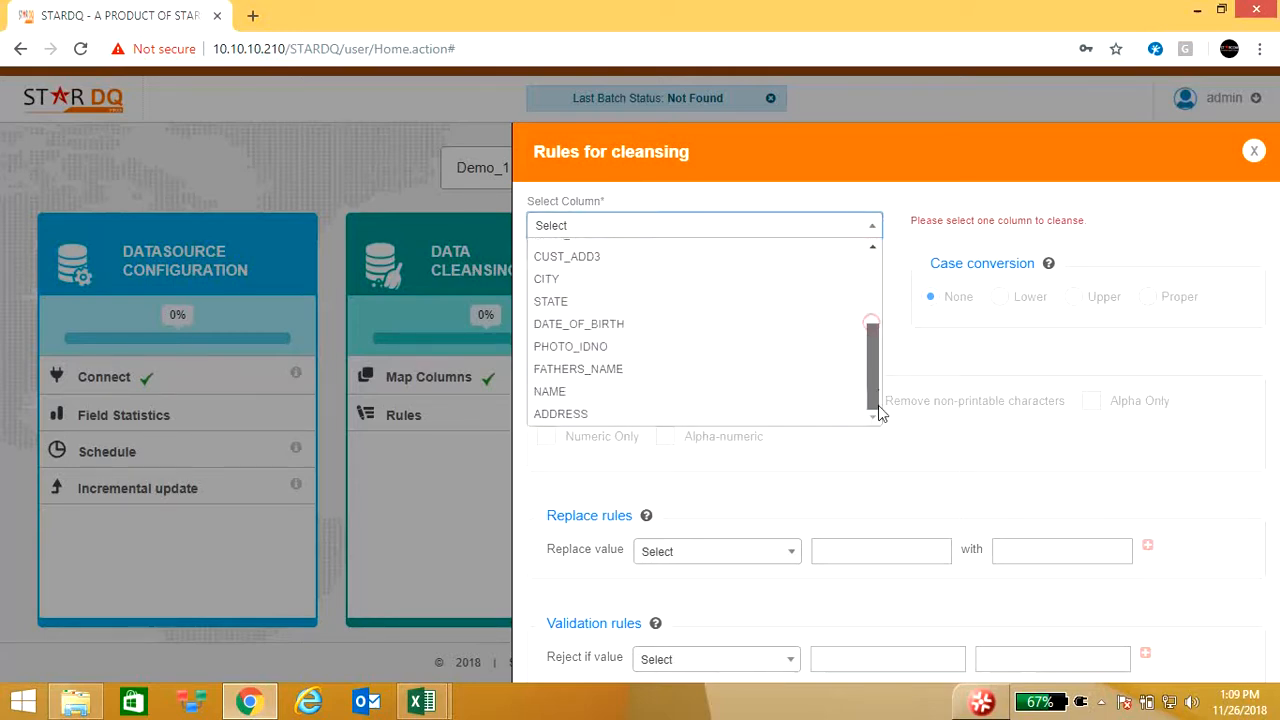
pyautogui.click(588, 393)
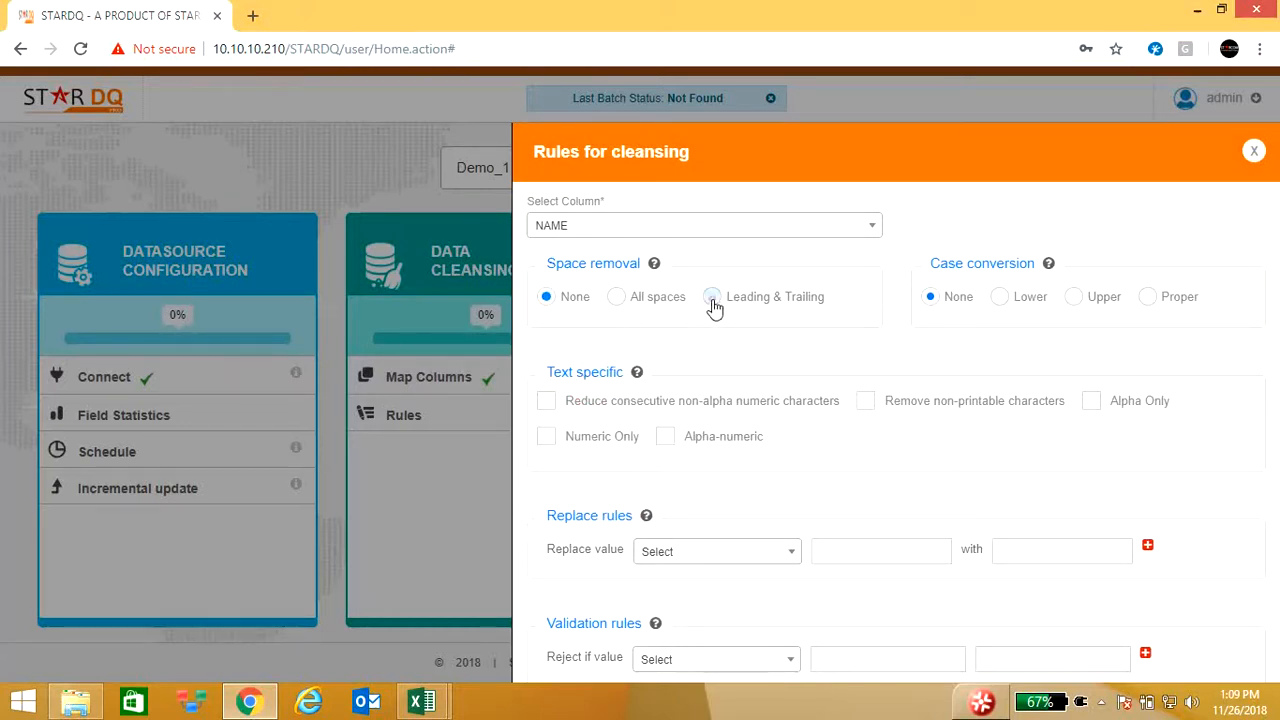
pyautogui.click(712, 298)
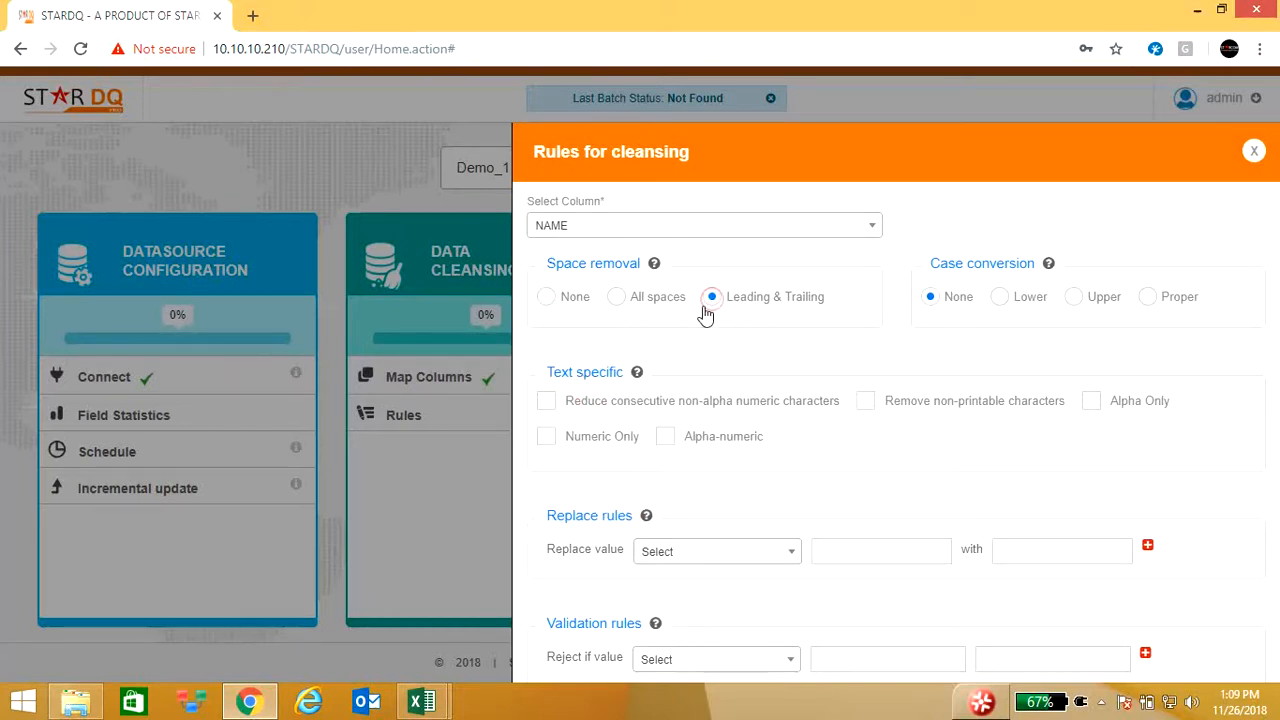
pyautogui.click(1148, 298)
# Enable reducing consecutive non-alphanumeric characters and removing non-printable characters for the NAME column, and save its cleansing rule
pyautogui.click(553, 406)
pyautogui.click(865, 402)
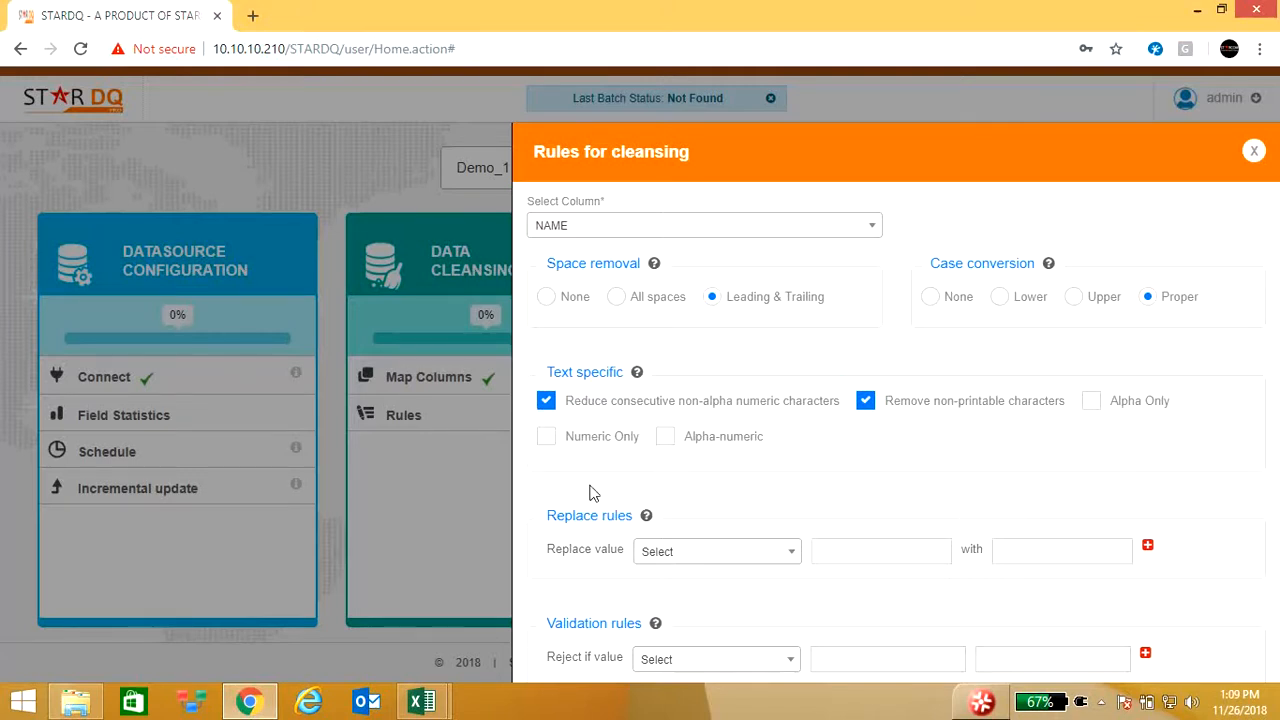
pyautogui.scroll(-1, 966, 497)
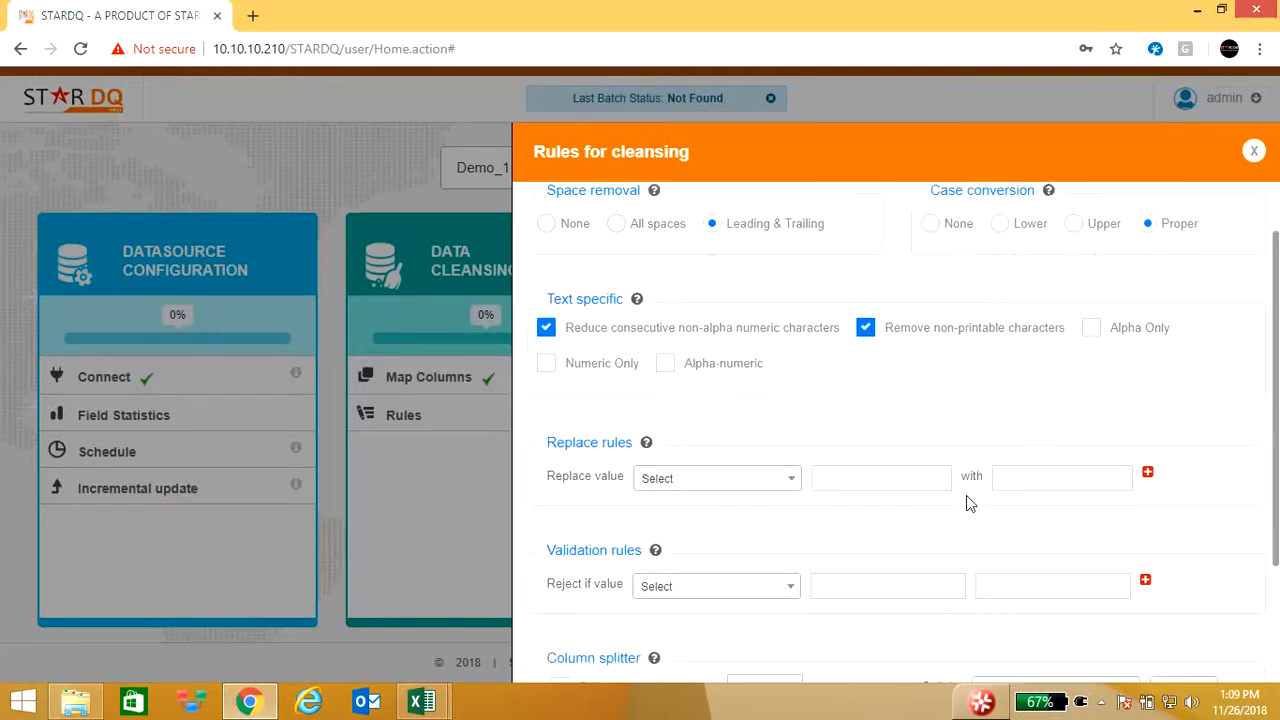
pyautogui.scroll(1, 786, 559)
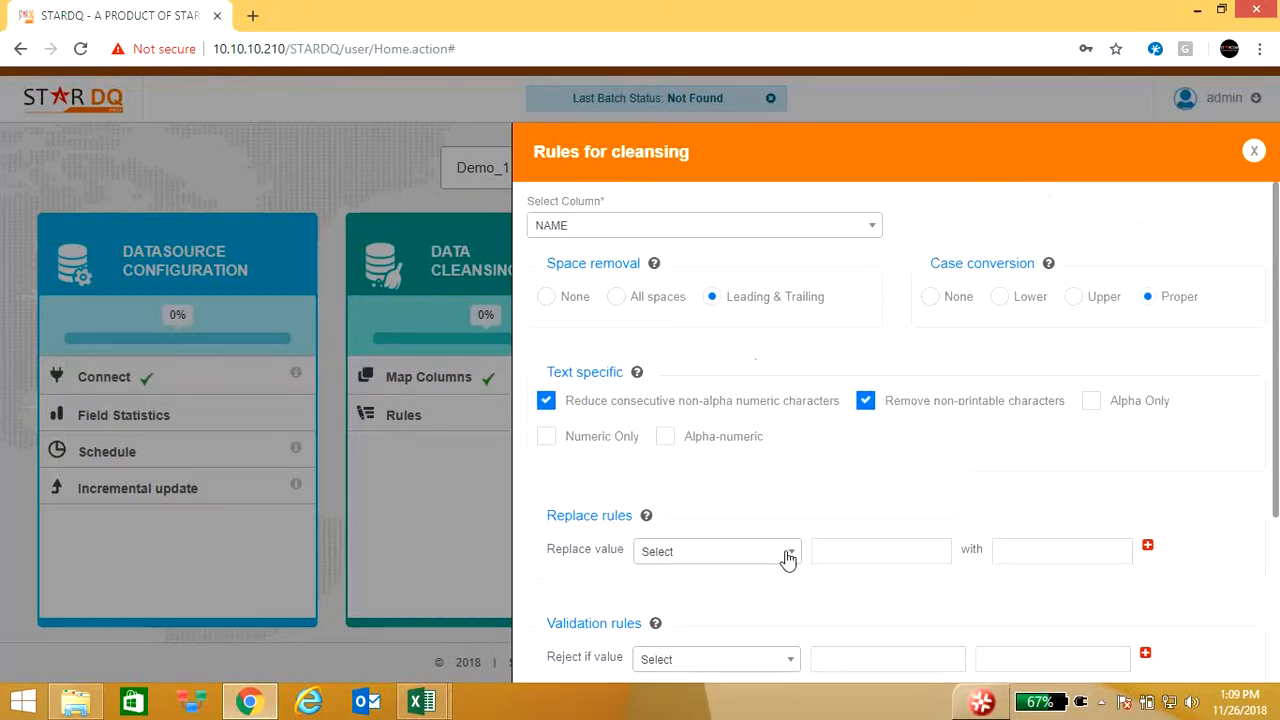
pyautogui.scroll(-3, 795, 558)
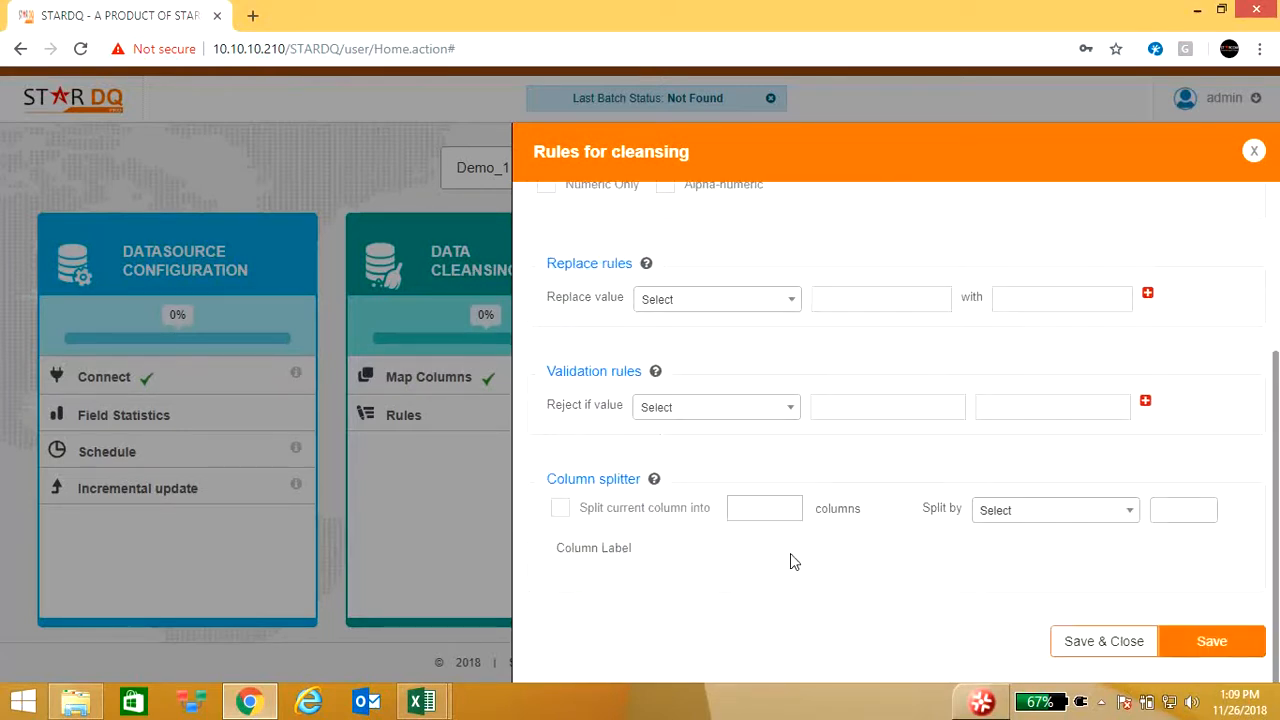
pyautogui.click(1226, 655)
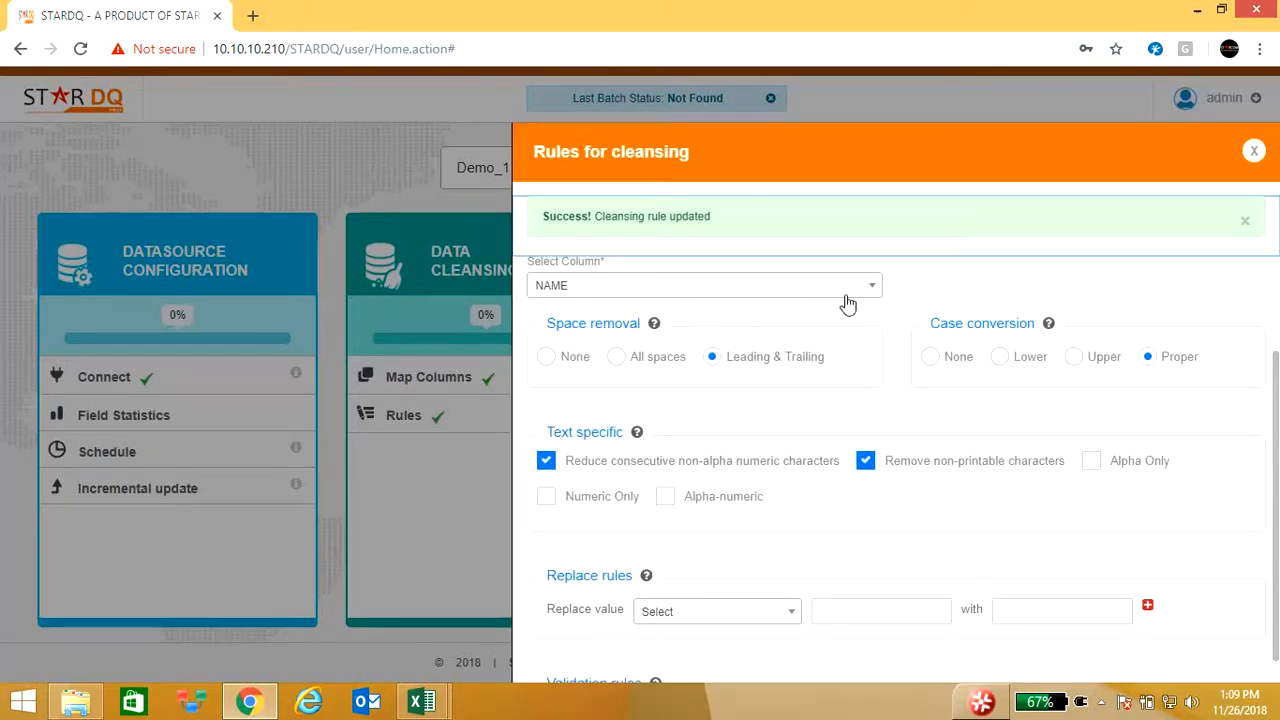
# Choose the ADDRESS column for cleansing and set Leading & Trailing space removal with Upper case conversion
pyautogui.click(870, 288)
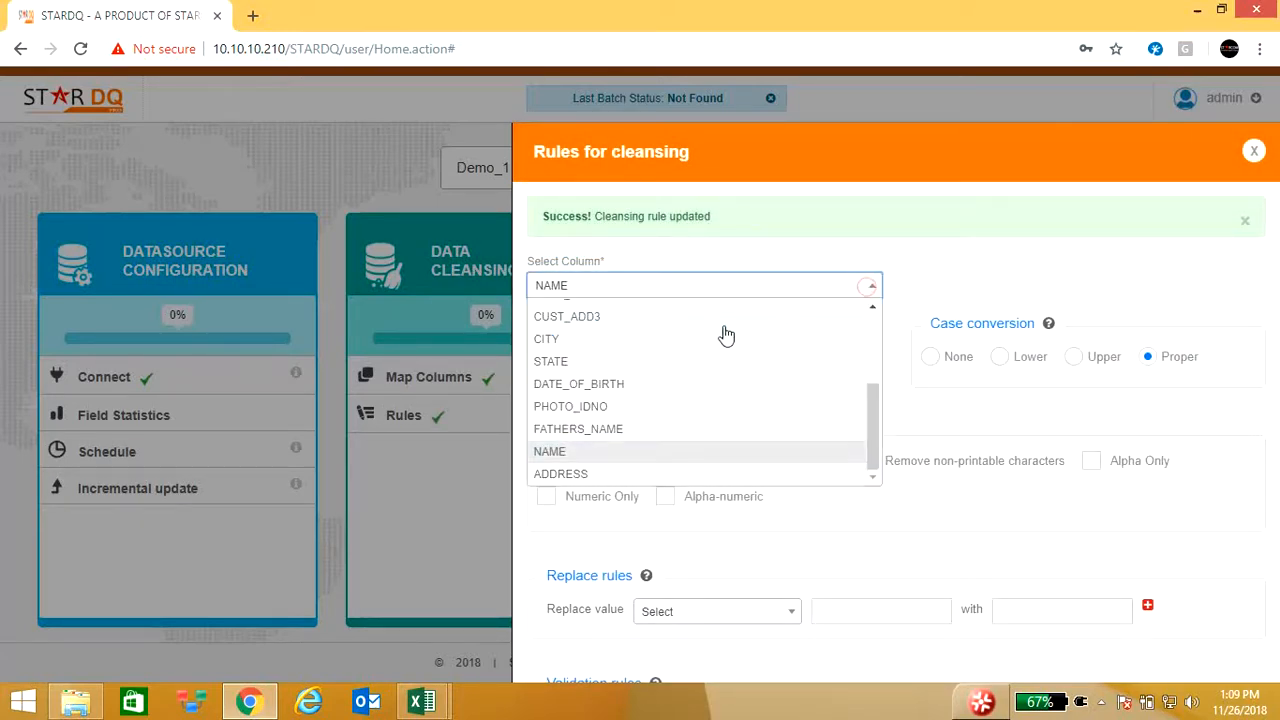
pyautogui.click(563, 475)
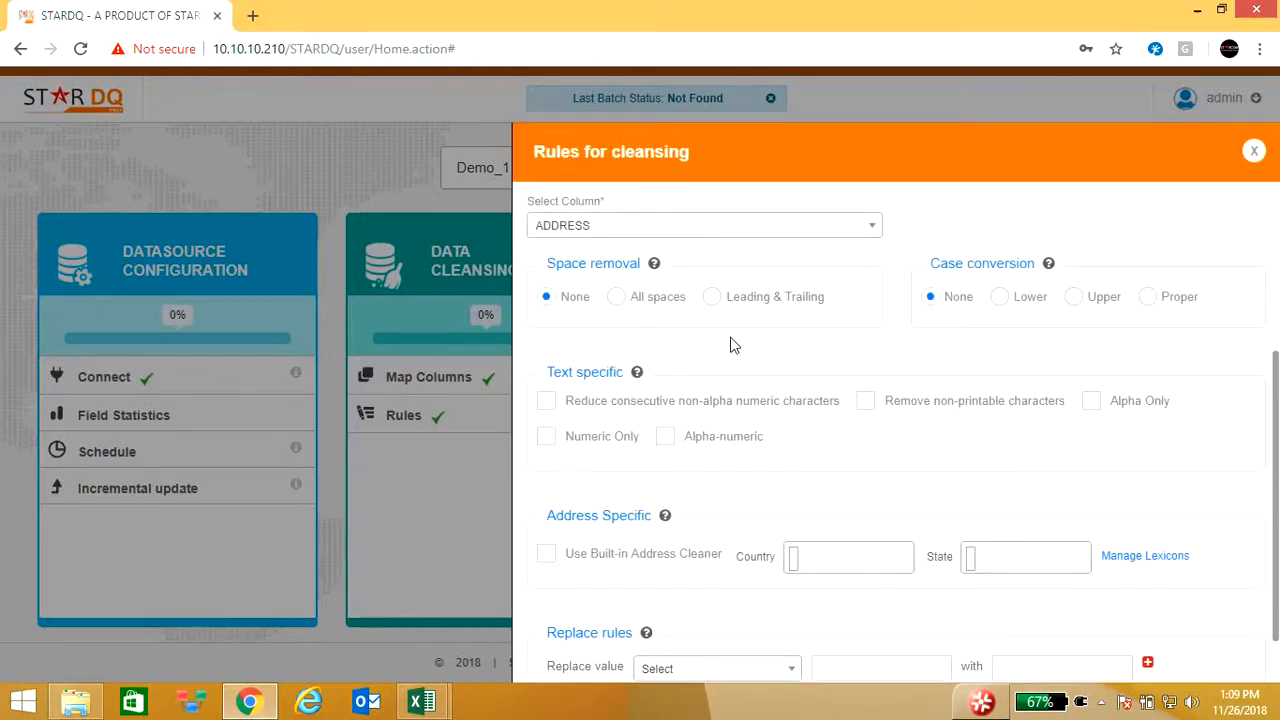
pyautogui.click(711, 298)
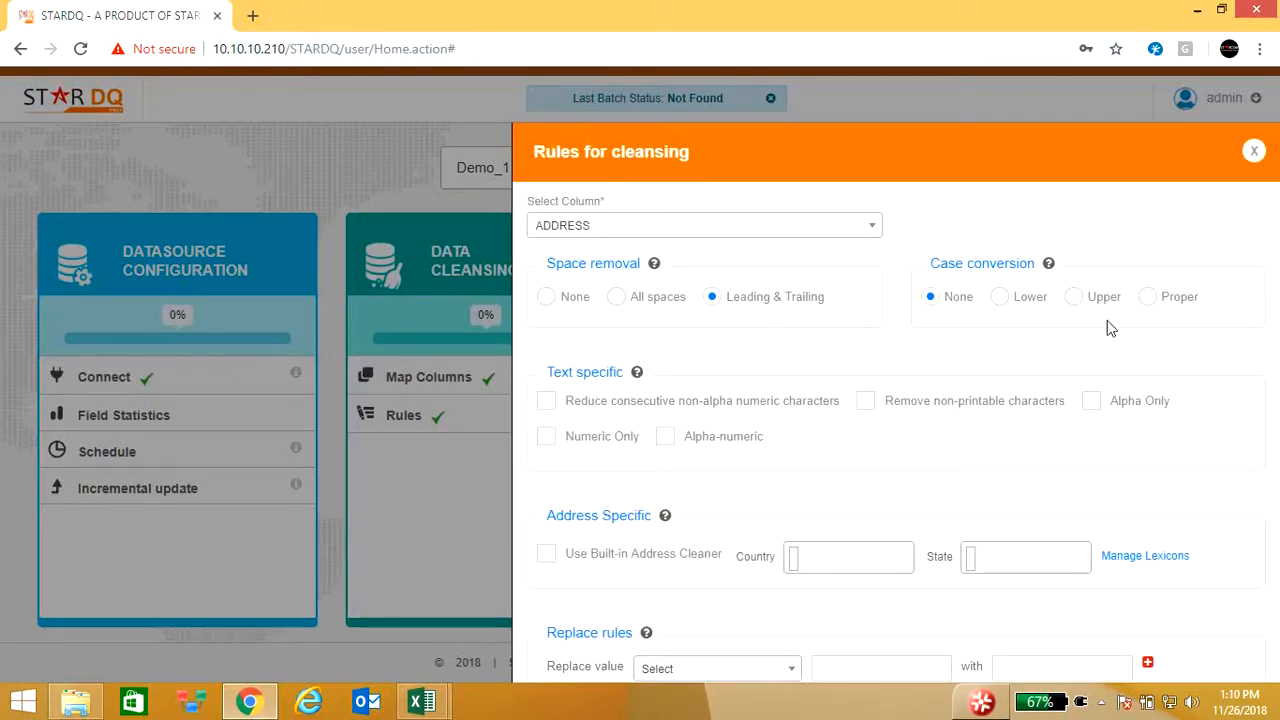
pyautogui.click(1072, 299)
# Enable reducing consecutive non-alphanumeric characters and removing non-printable characters for the ADDRESS column
pyautogui.click(546, 401)
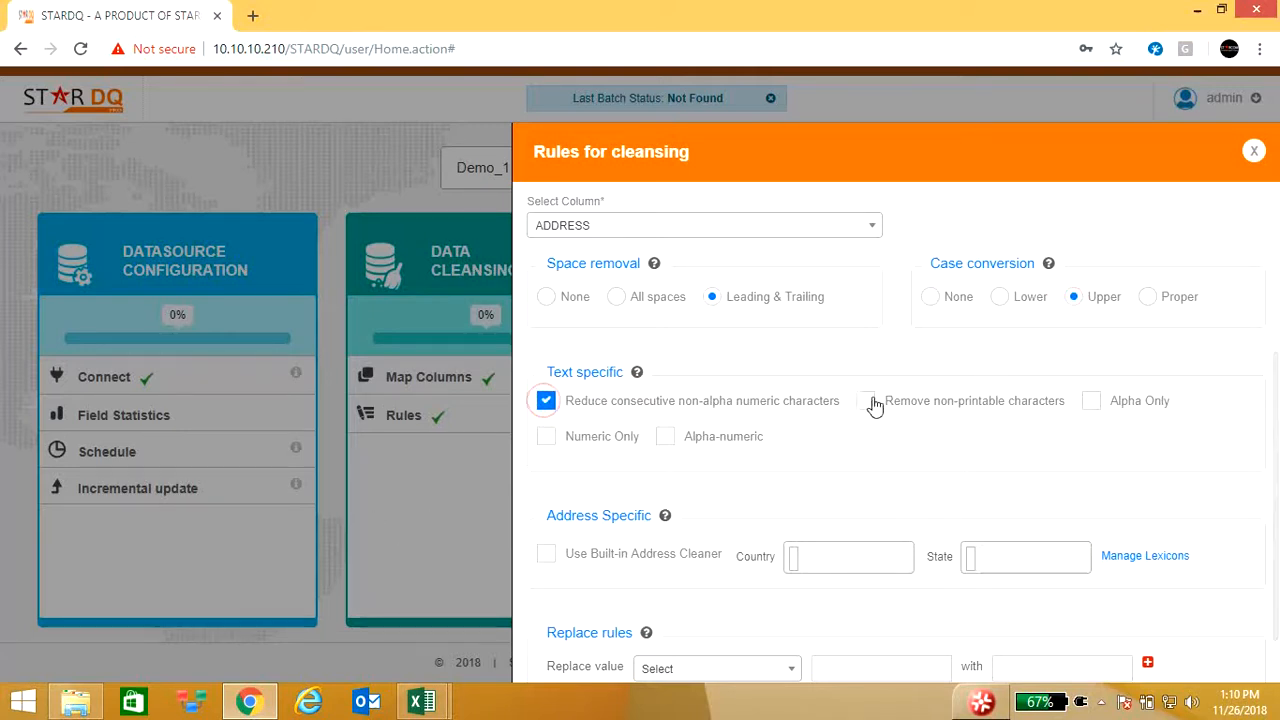
pyautogui.click(867, 402)
pyautogui.scroll(-5, 1154, 451)
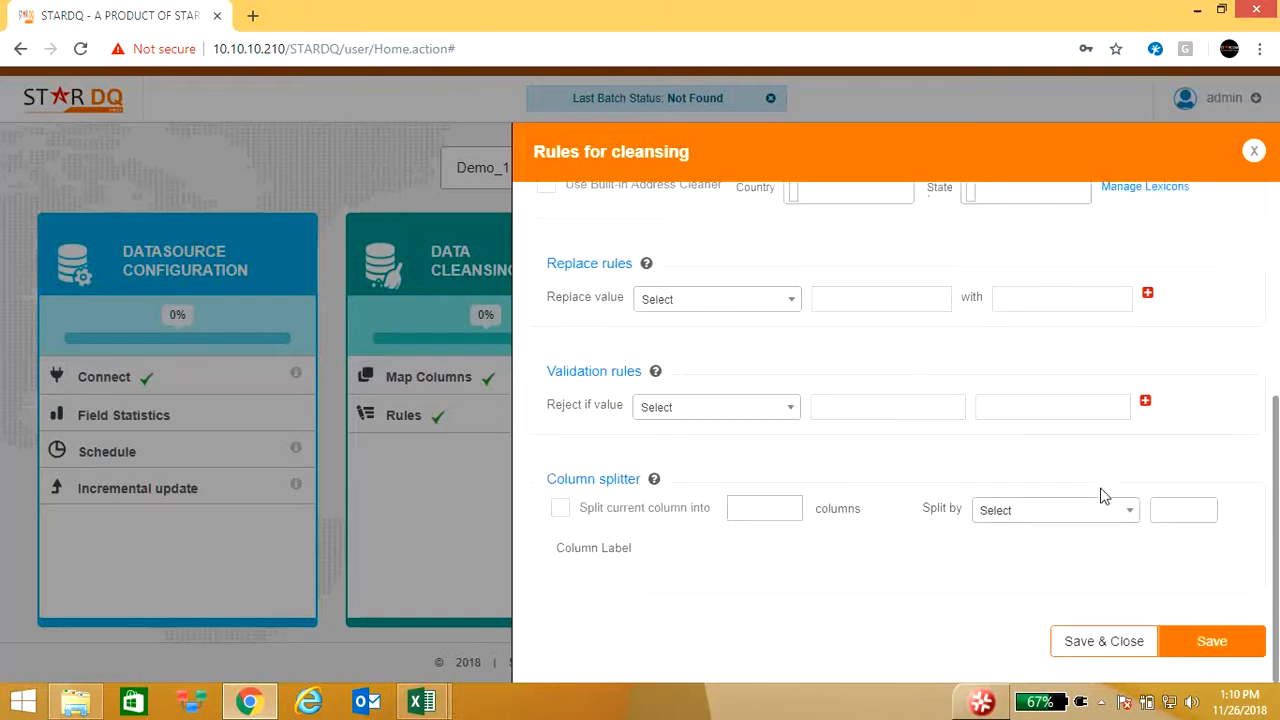
pyautogui.scroll(1, 885, 456)
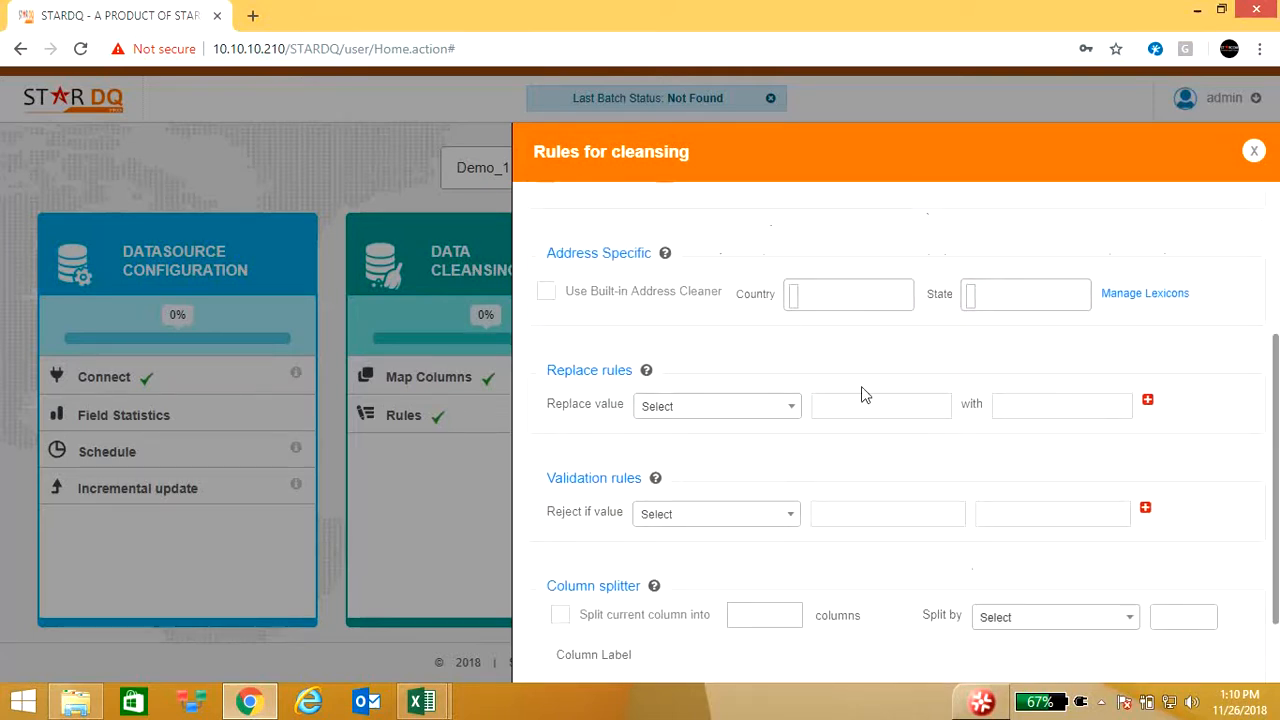
pyautogui.scroll(2, 865, 393)
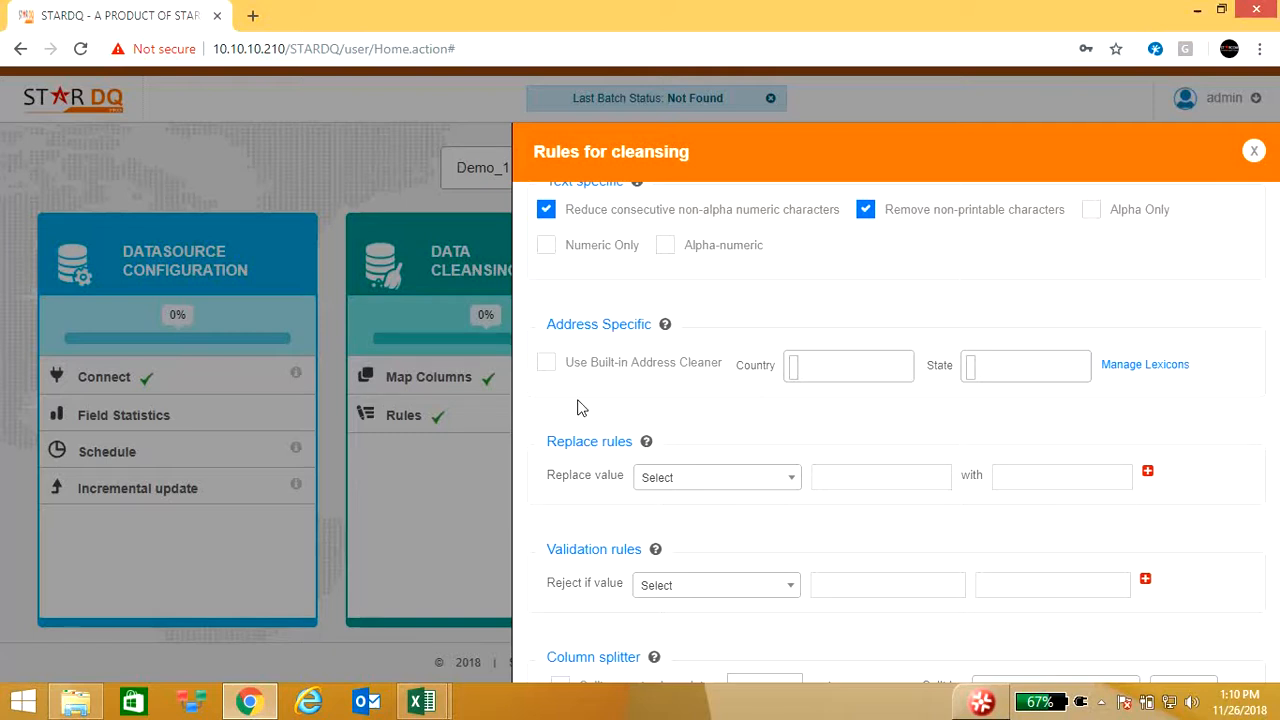
# Enable the built-in address cleaner for the ADDRESS column with country IN and state KA
pyautogui.click(546, 366)
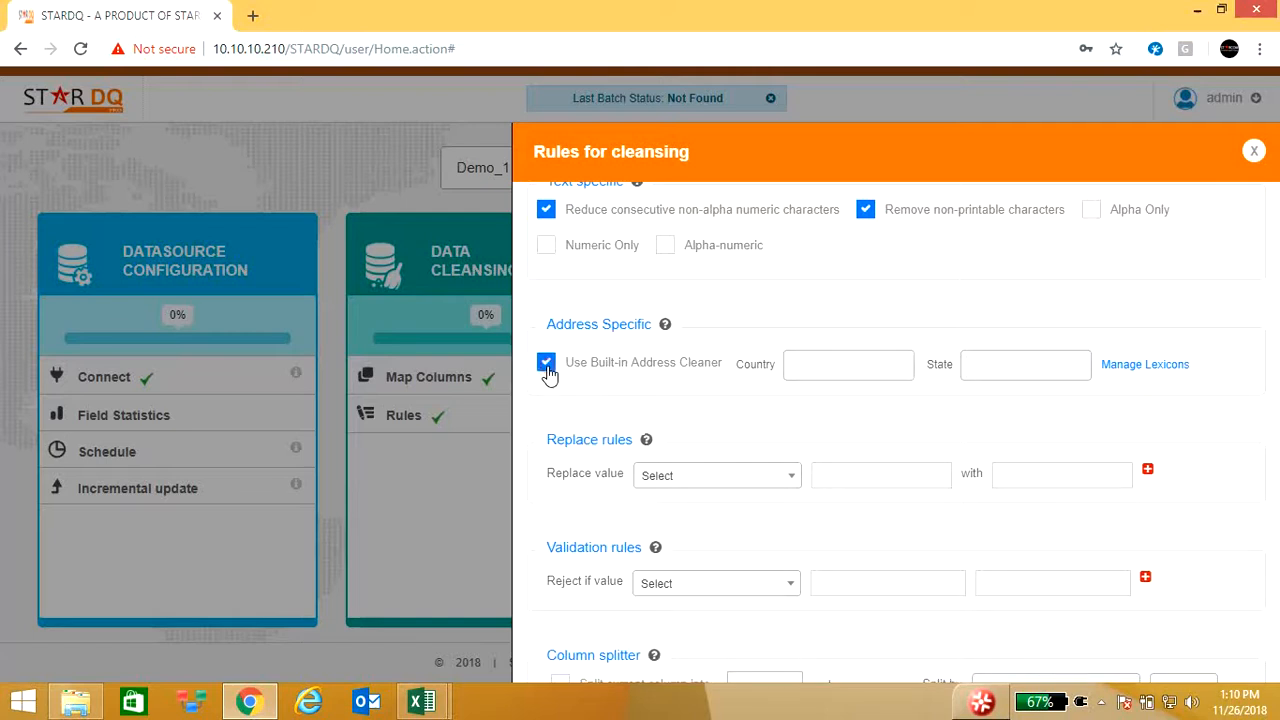
pyautogui.click(832, 364)
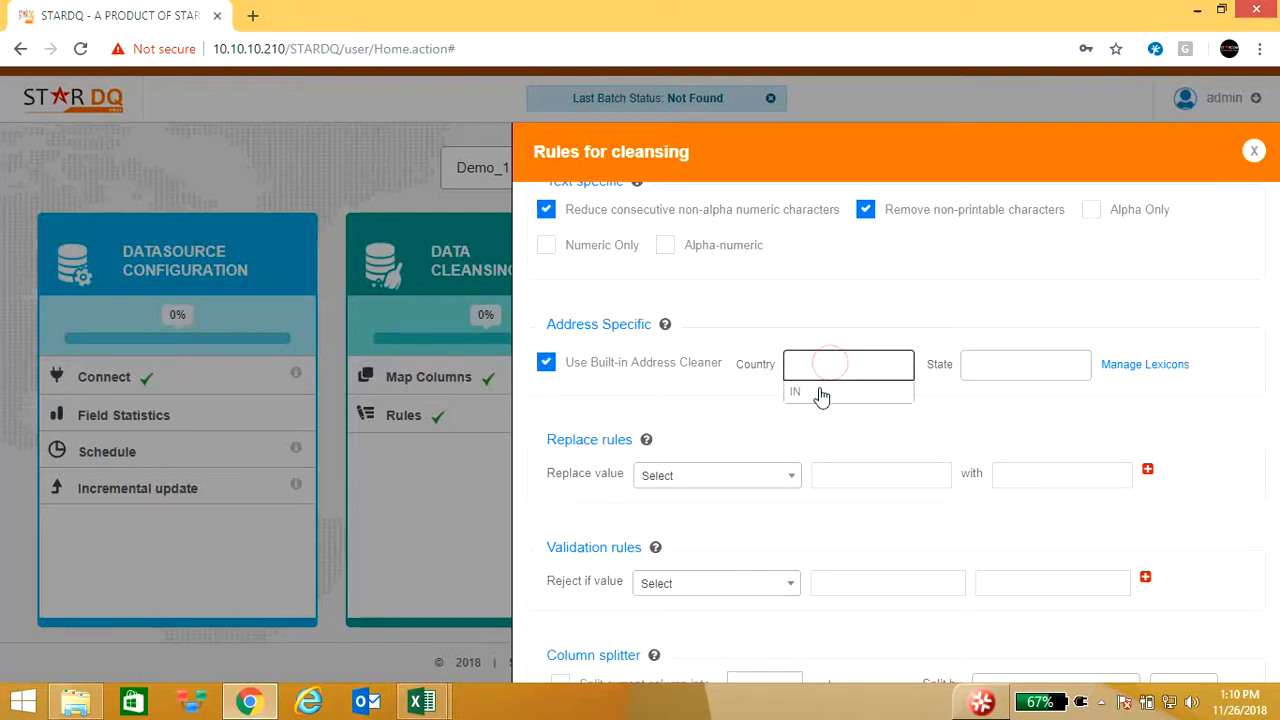
pyautogui.click(820, 394)
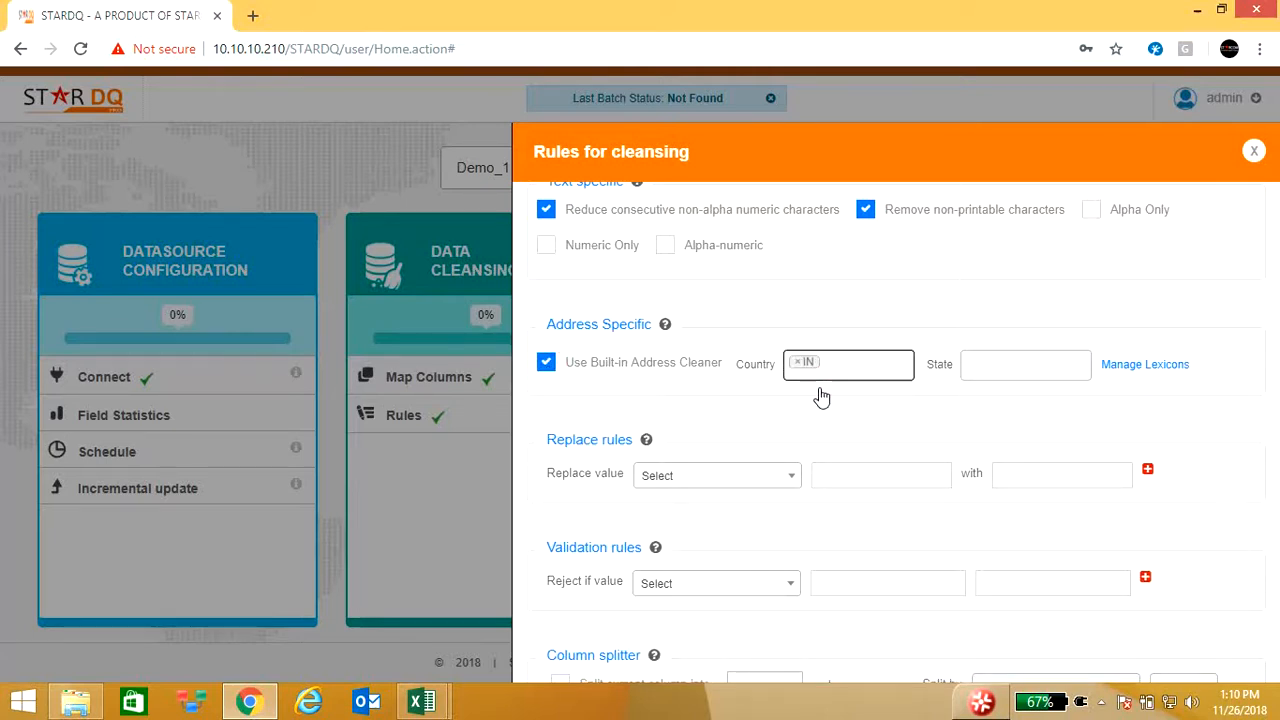
pyautogui.click(1024, 358)
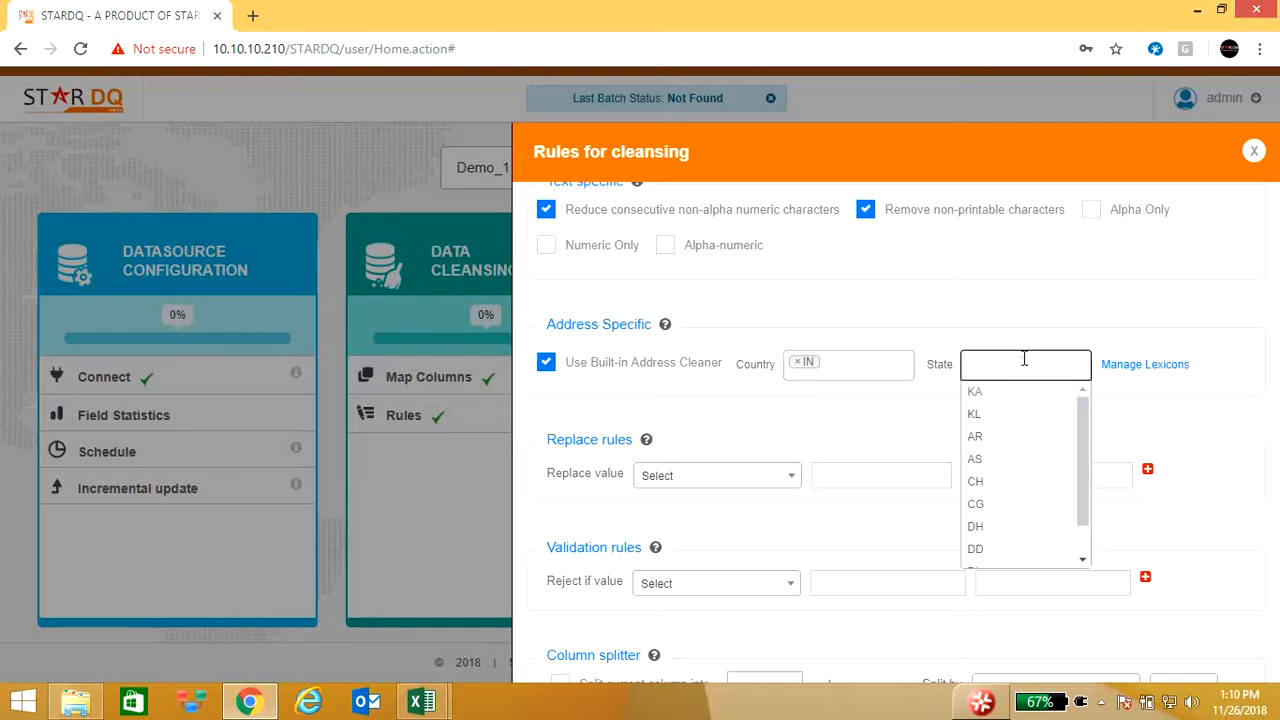
pyautogui.moveTo(1079, 422); pyautogui.dragTo(1094, 508)
pyautogui.moveTo(1079, 454); pyautogui.dragTo(1081, 405)
pyautogui.click(1023, 393)
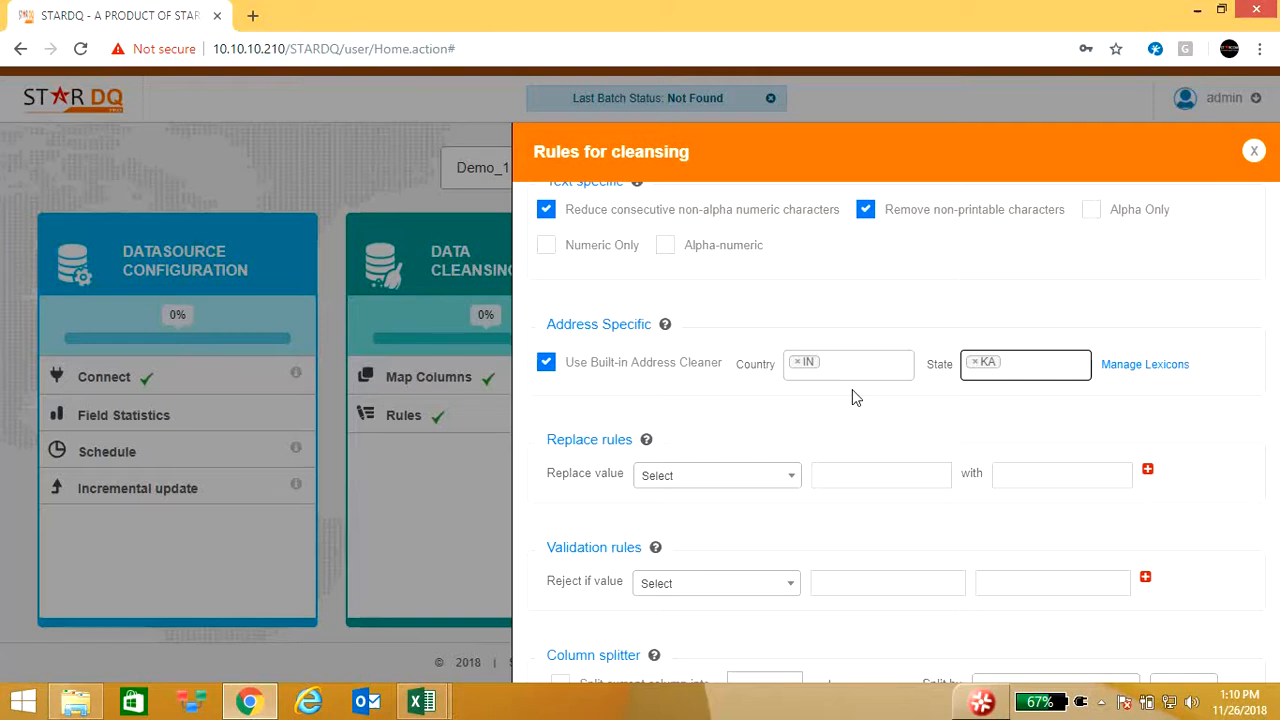
# Open the address lexicons and examine the city and area entries and the first pages of city abbreviations
pyautogui.click(1145, 364)
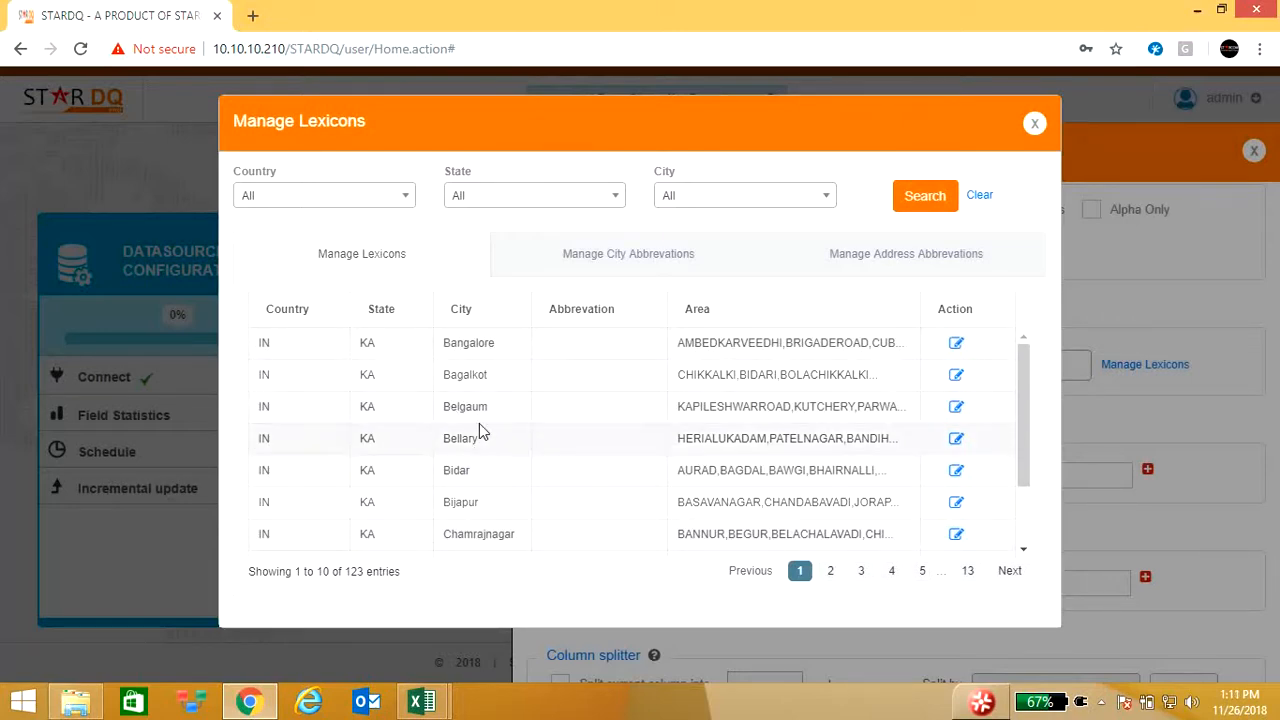
pyautogui.scroll(-1, 483, 426)
pyautogui.scroll(1, 490, 430)
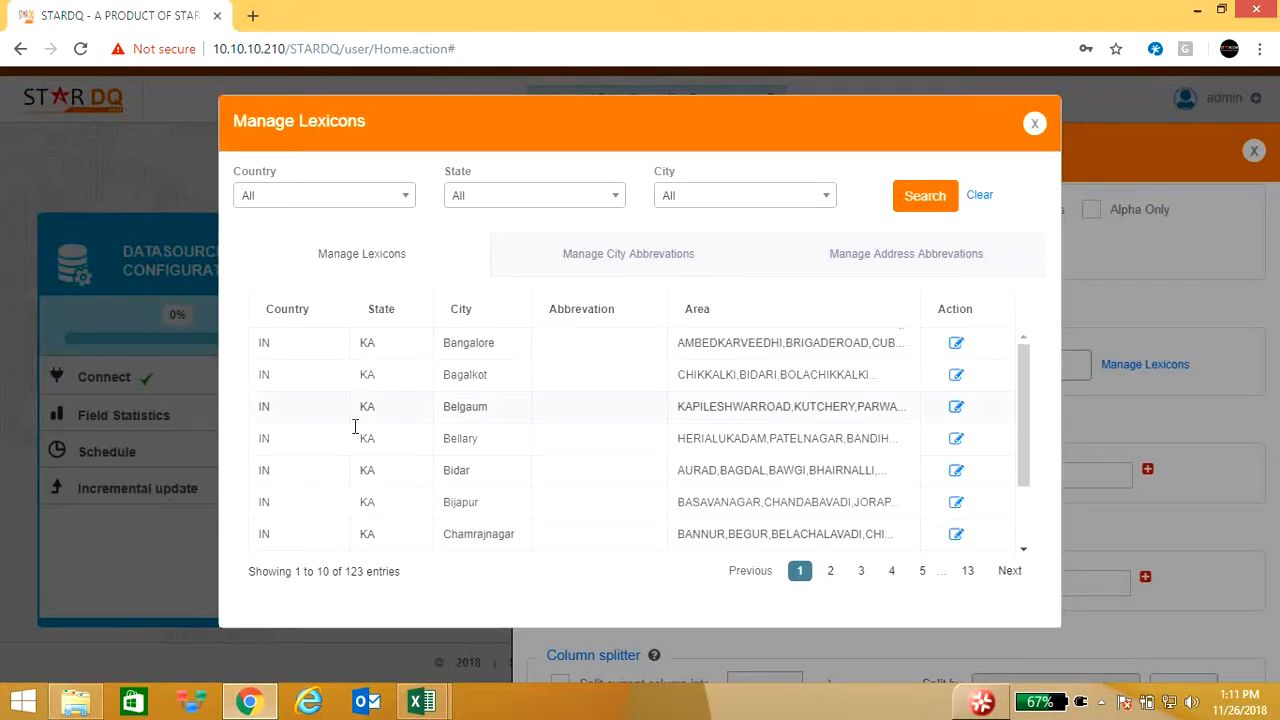
pyautogui.scroll(-2, 507, 436)
pyautogui.scroll(2, 510, 444)
pyautogui.click(618, 258)
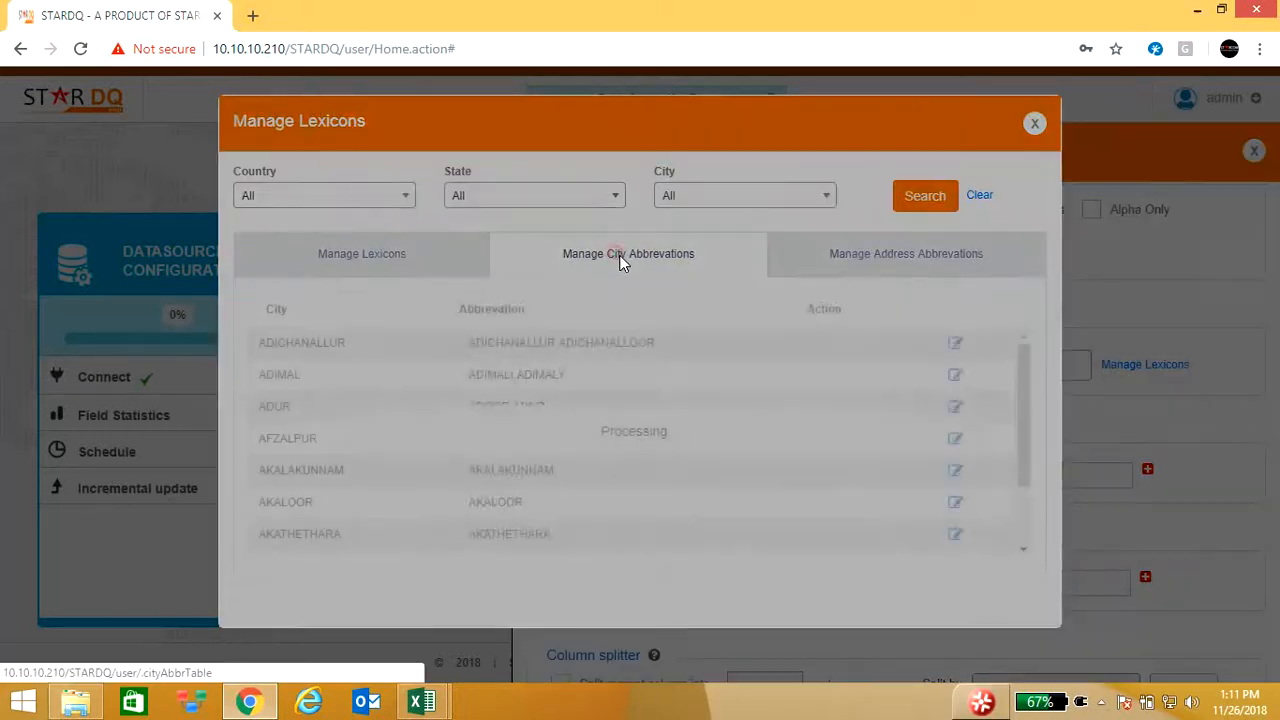
pyautogui.scroll(-2, 359, 379)
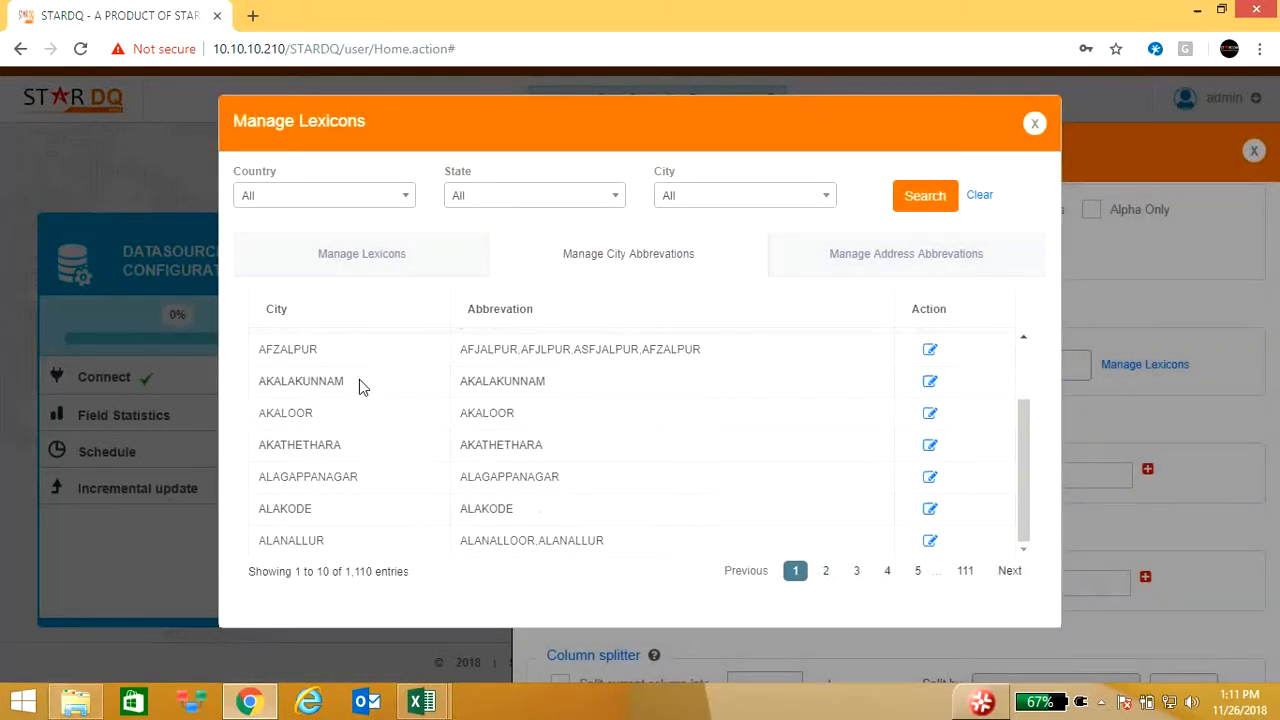
pyautogui.scroll(2, 362, 393)
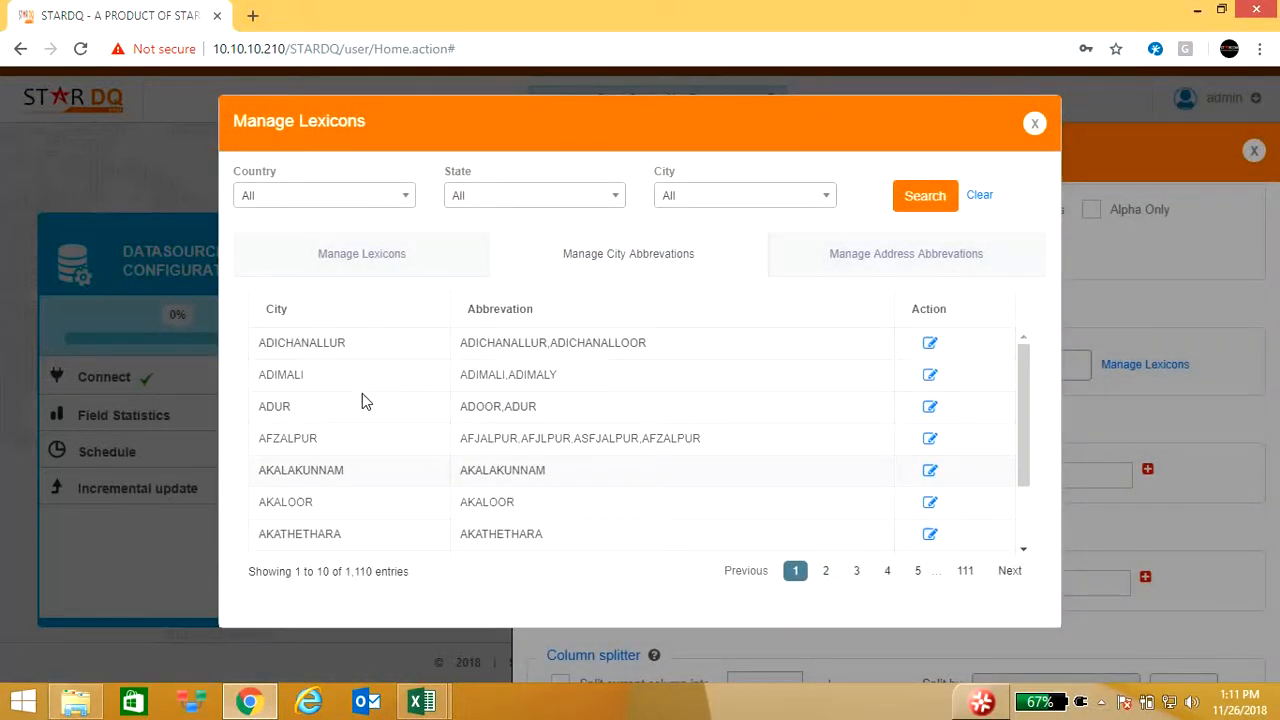
pyautogui.click(825, 572)
pyautogui.click(856, 573)
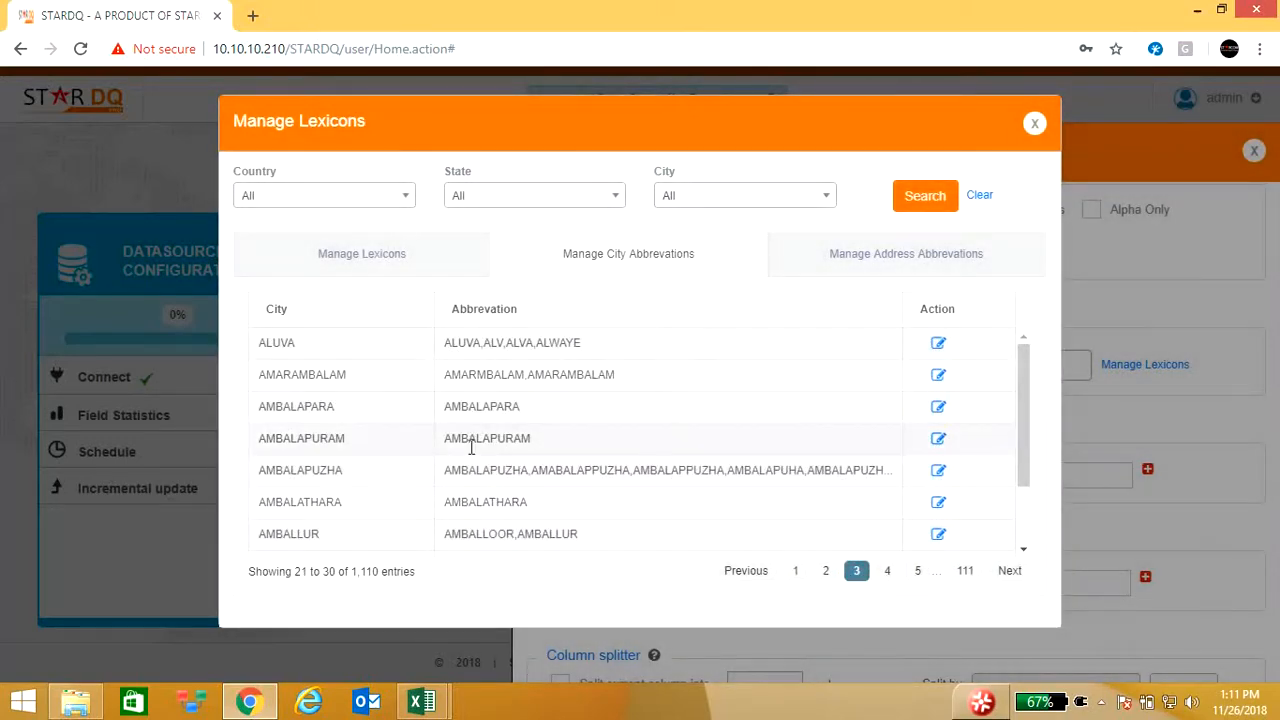
# Examine the address abbreviations, revisit the city abbreviations and lexicon entries, and close the lexicon manager
pyautogui.click(897, 262)
pyautogui.scroll(-1, 497, 415)
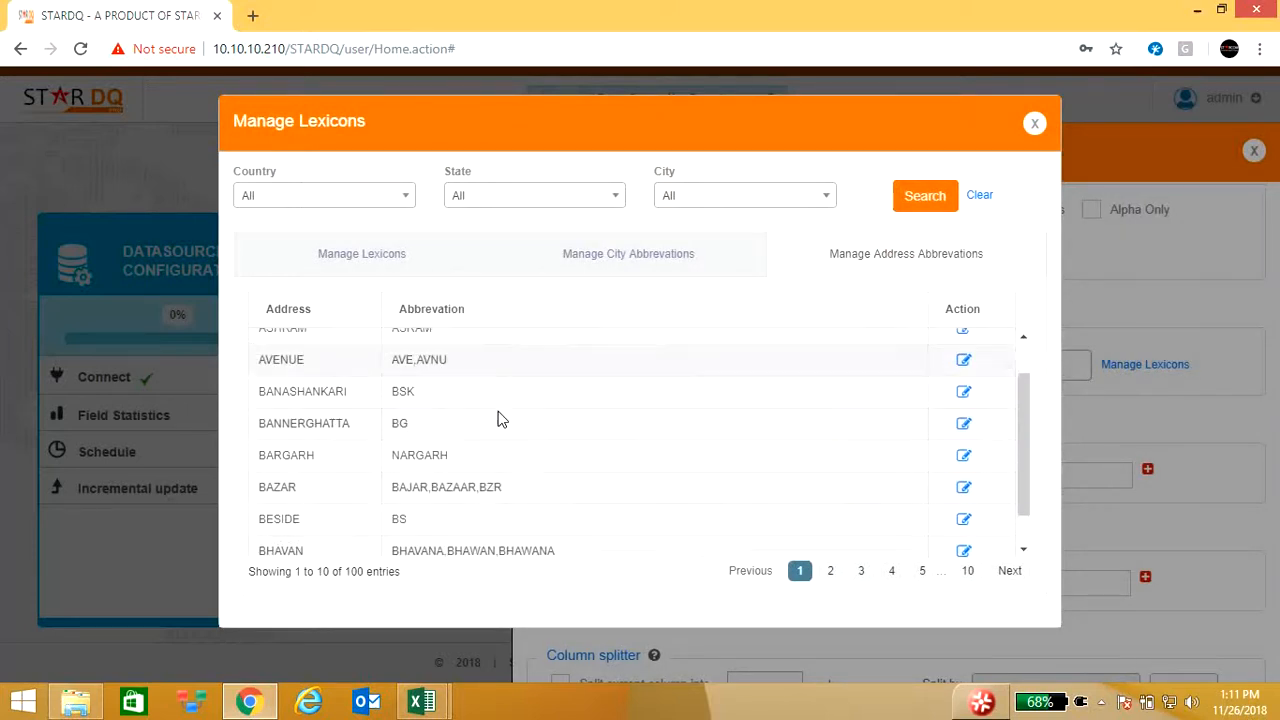
pyautogui.scroll(1, 497, 415)
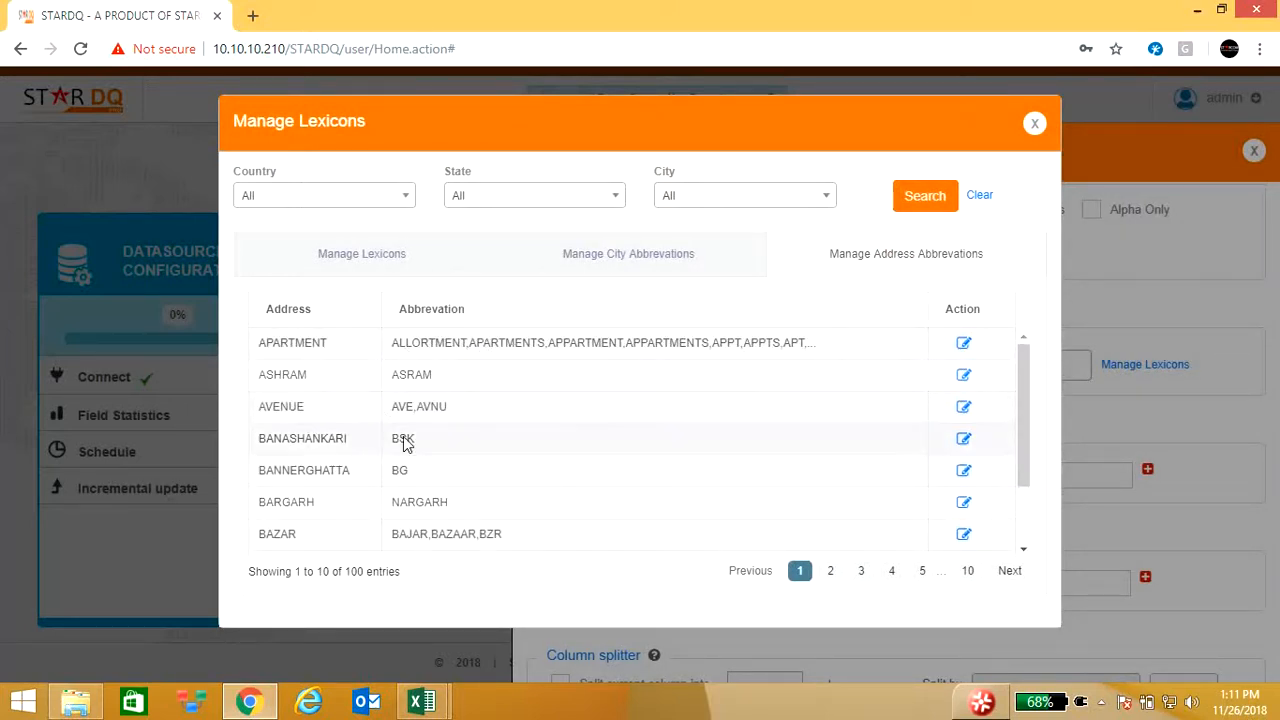
pyautogui.scroll(-2, 493, 425)
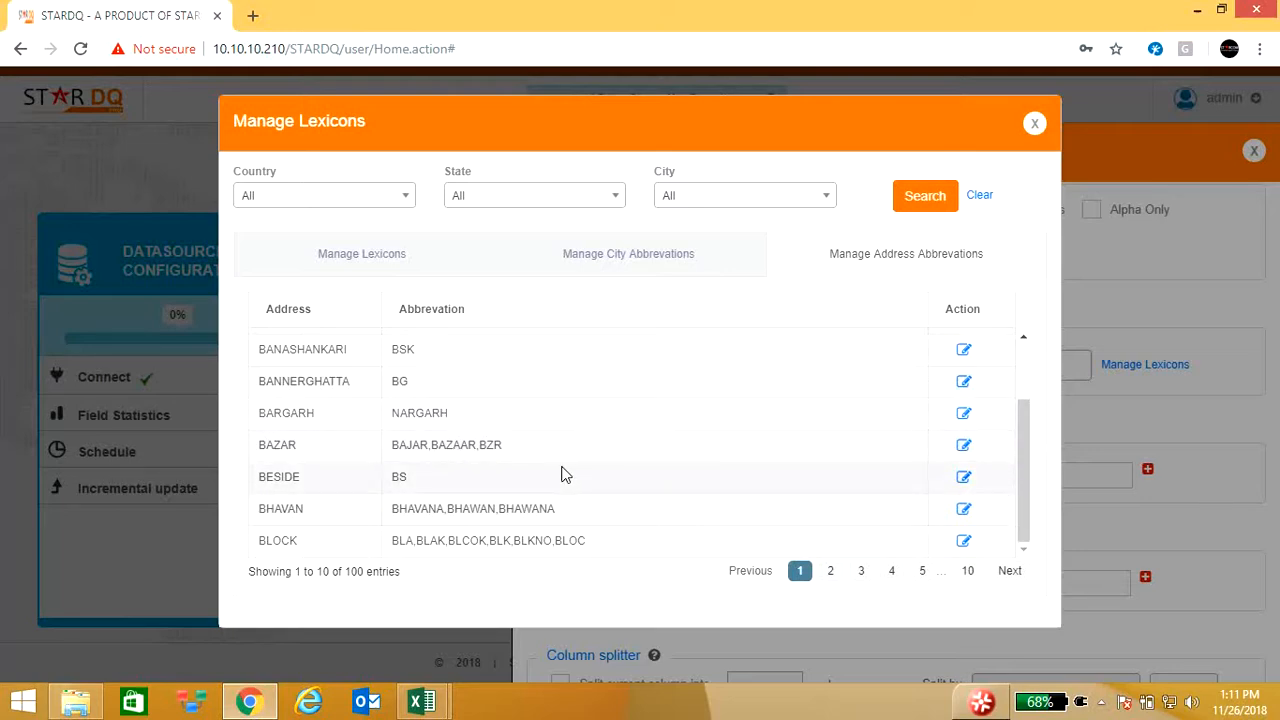
pyautogui.scroll(1, 561, 474)
pyautogui.click(510, 268)
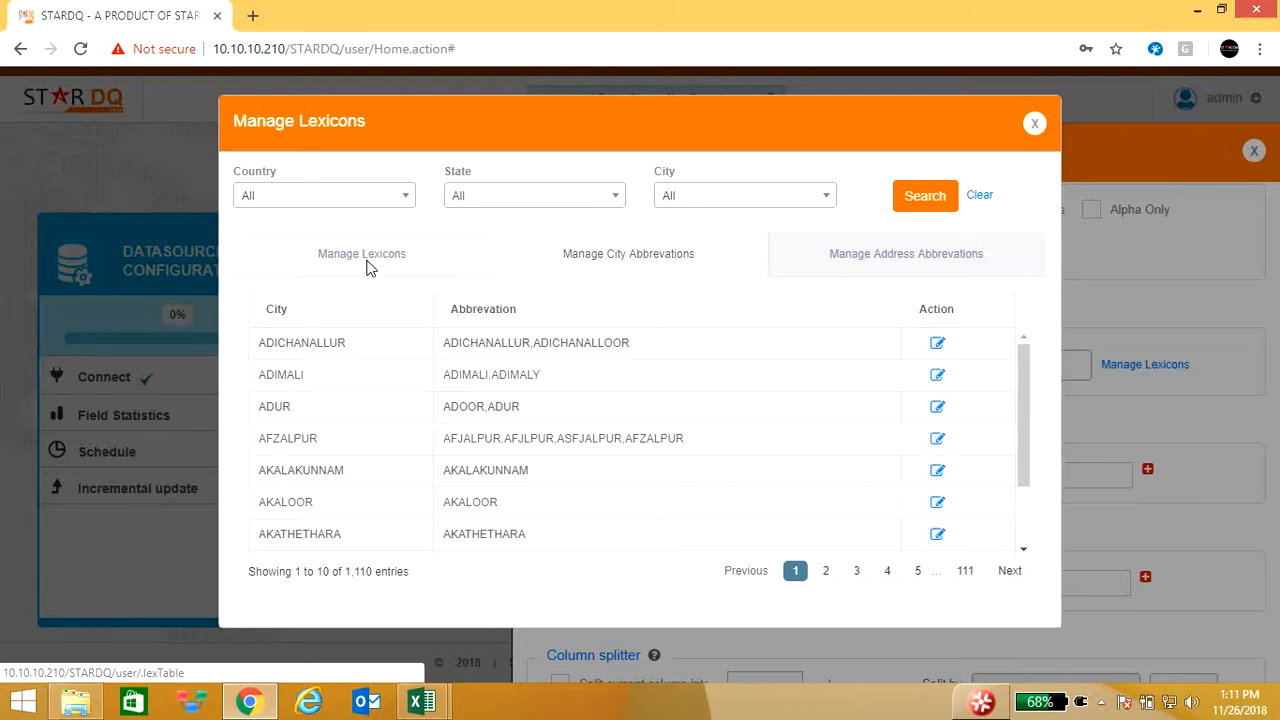
pyautogui.click(366, 258)
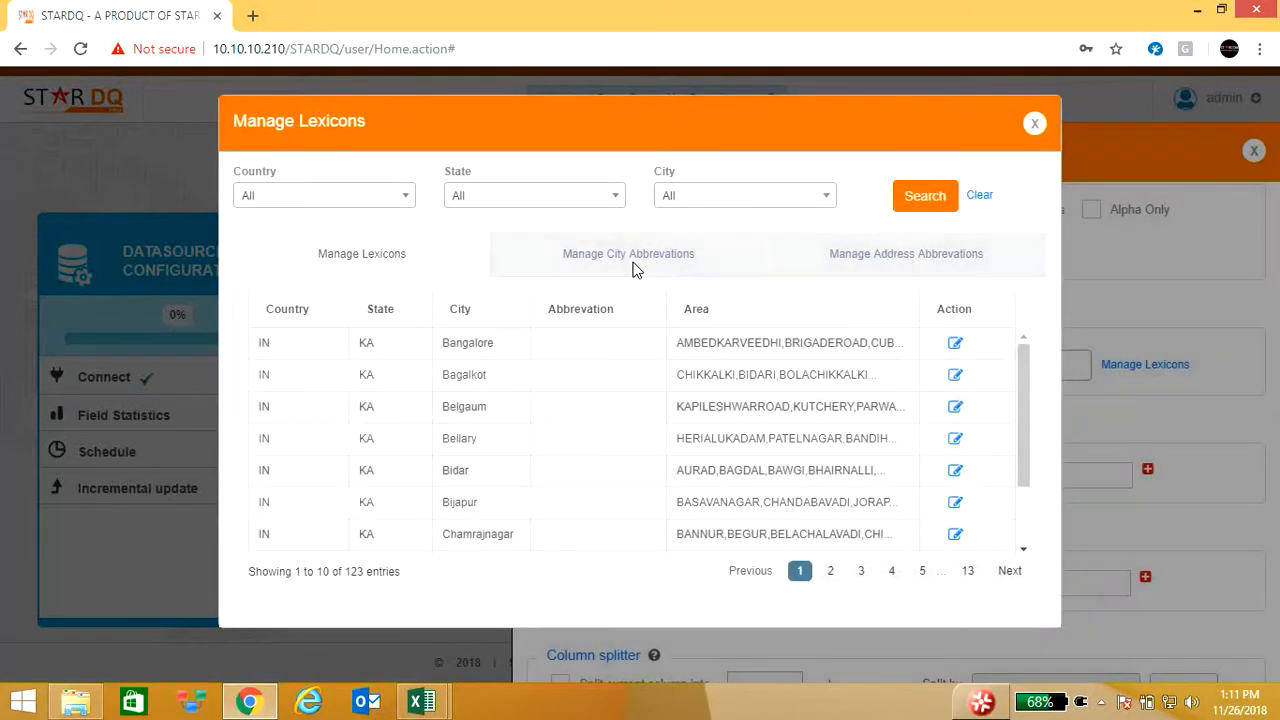
pyautogui.click(630, 262)
pyautogui.click(882, 257)
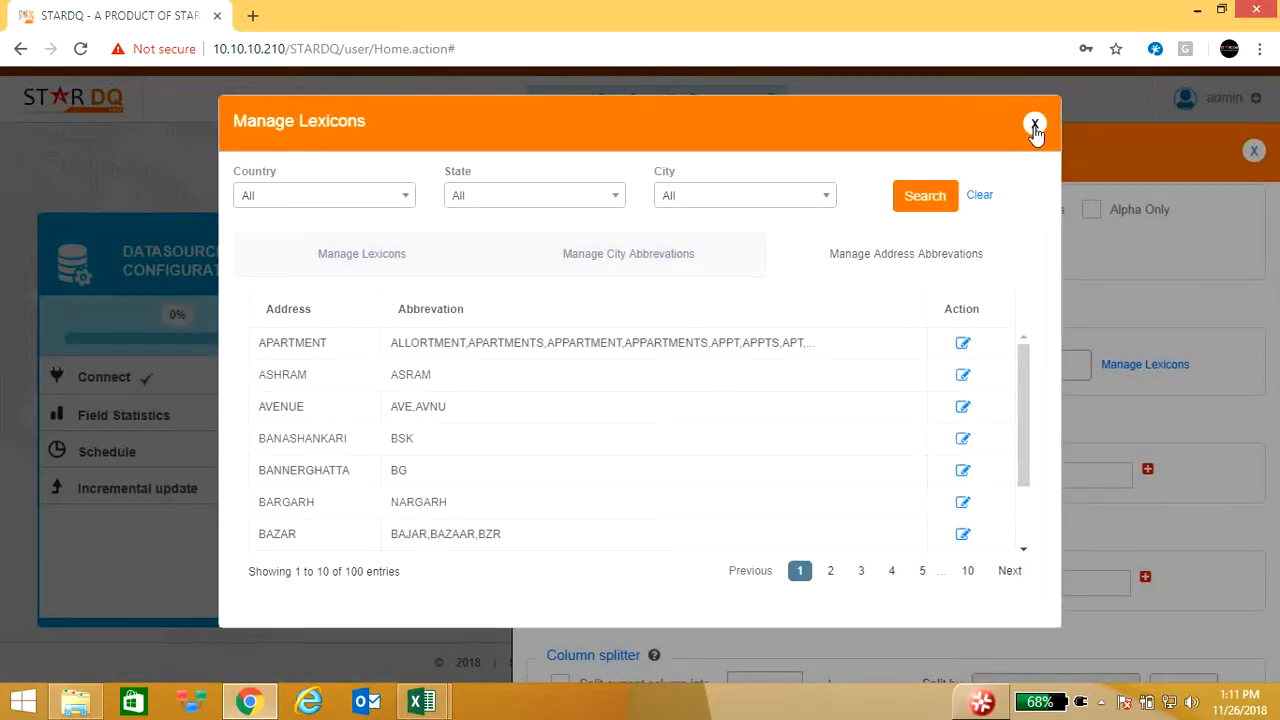
pyautogui.click(1035, 126)
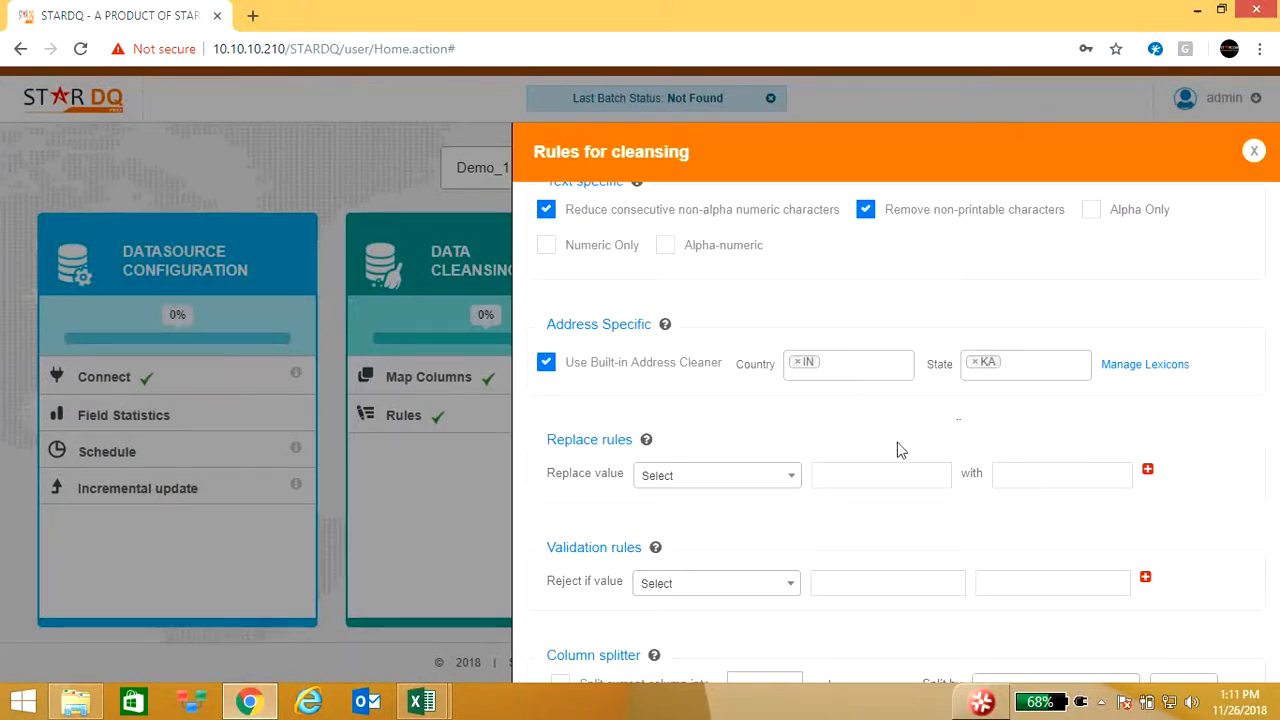
# Review the ADDRESS column's cleansing settings and save the rule, keeping the rules form open
pyautogui.scroll(2, 655, 410)
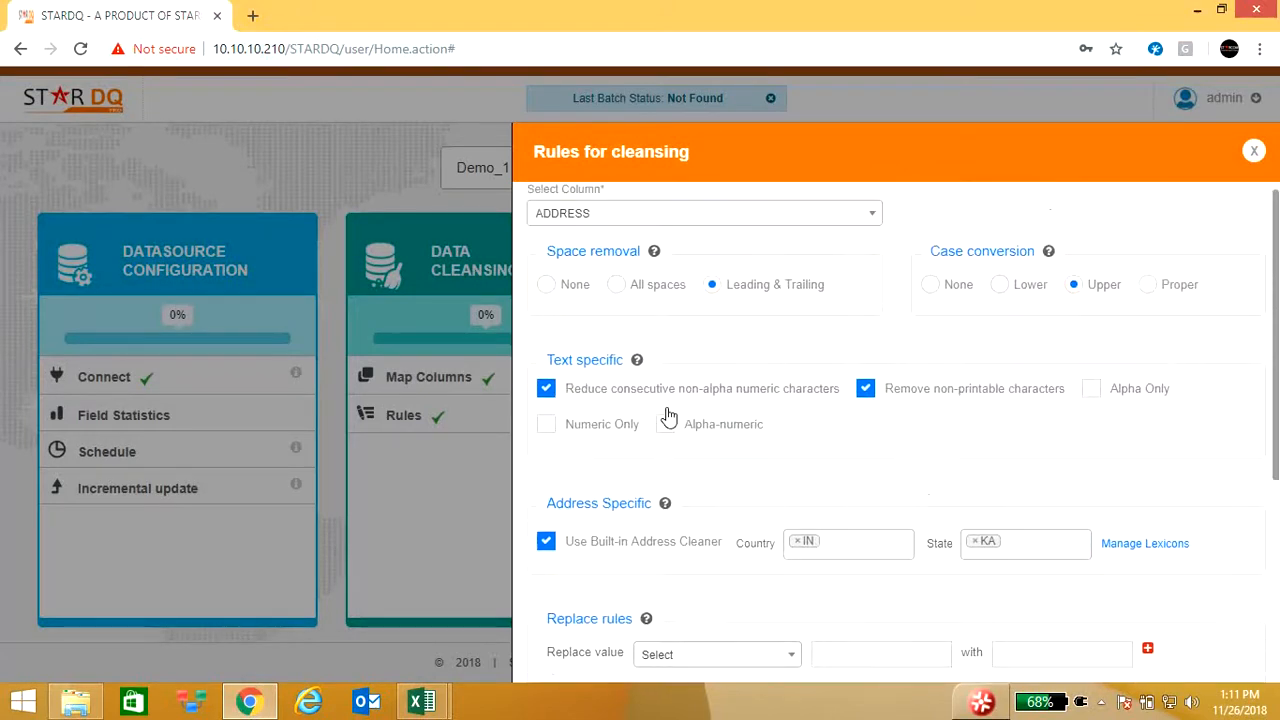
pyautogui.scroll(-1, 665, 420)
pyautogui.scroll(-2, 670, 415)
pyautogui.scroll(1, 670, 415)
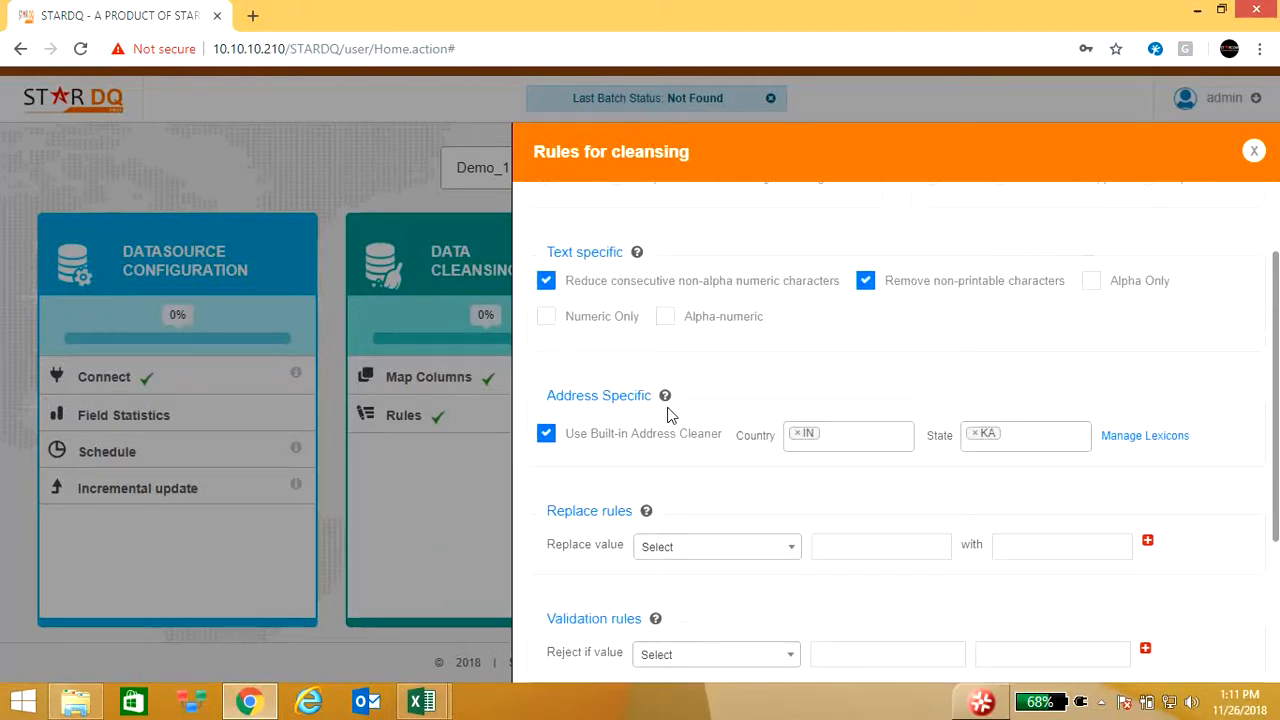
pyautogui.scroll(-2, 670, 415)
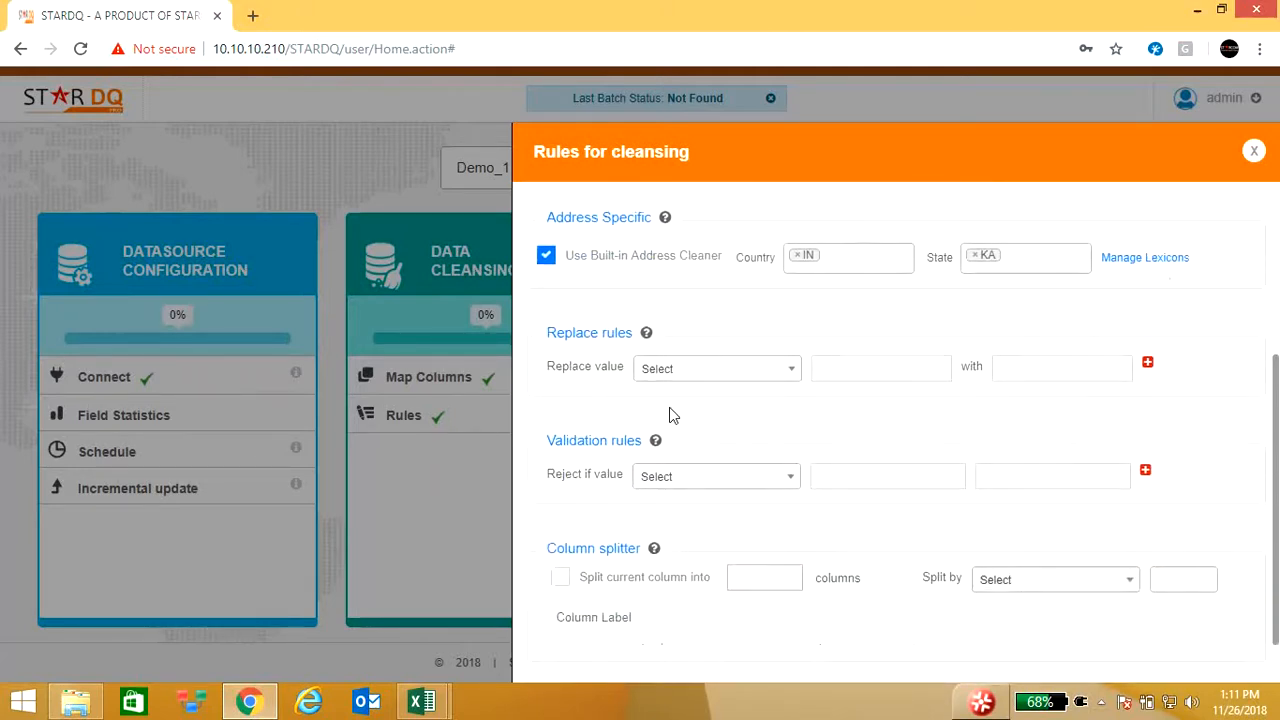
pyautogui.scroll(-1, 672, 416)
pyautogui.scroll(1, 672, 416)
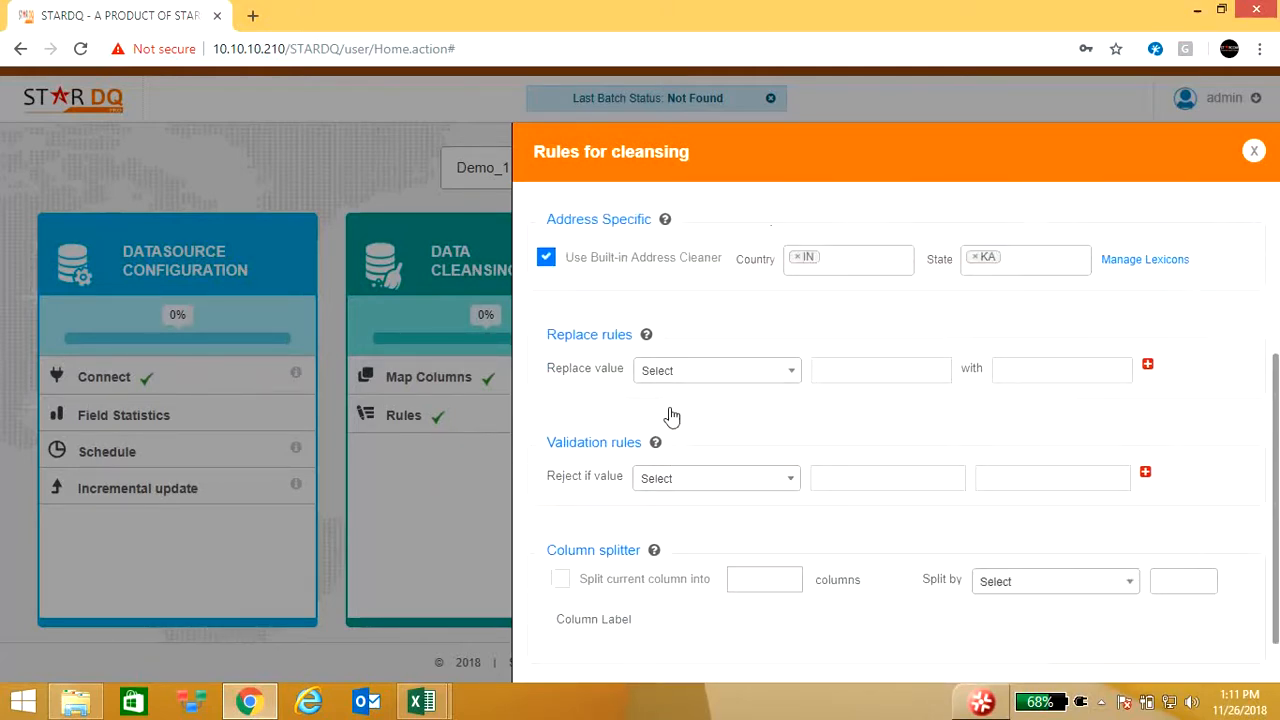
pyautogui.scroll(-1, 672, 416)
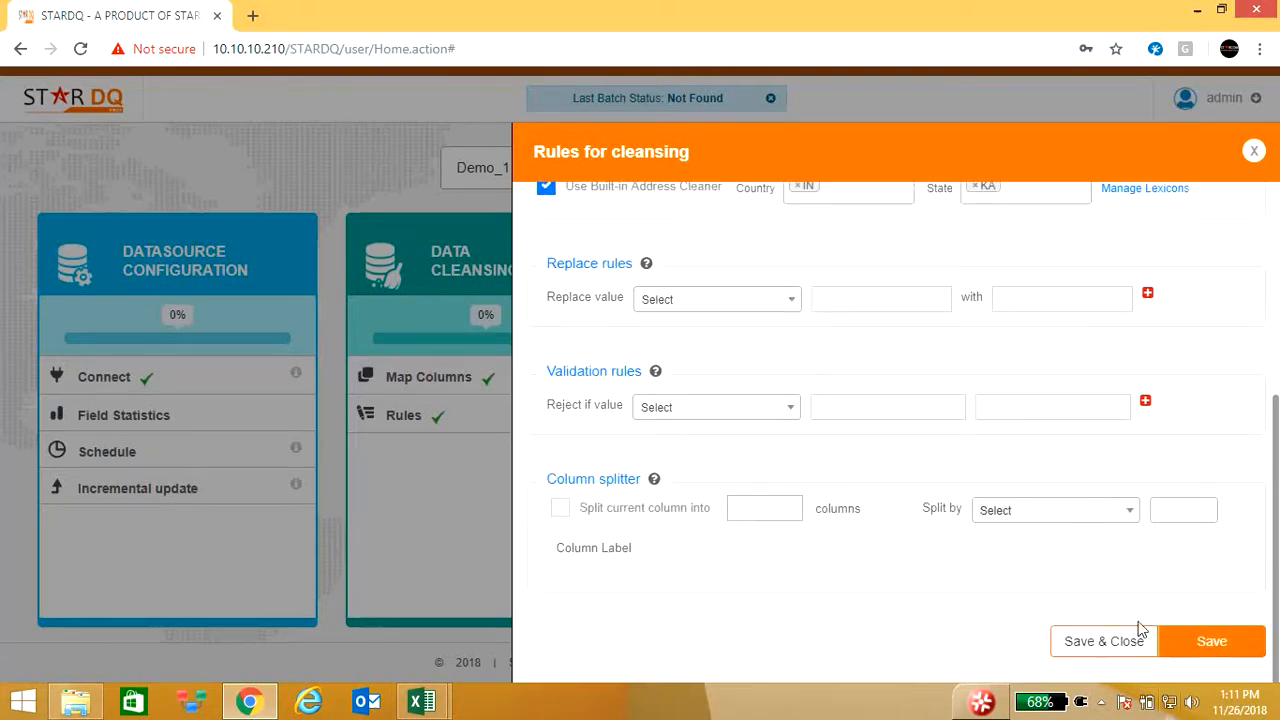
pyautogui.click(1208, 650)
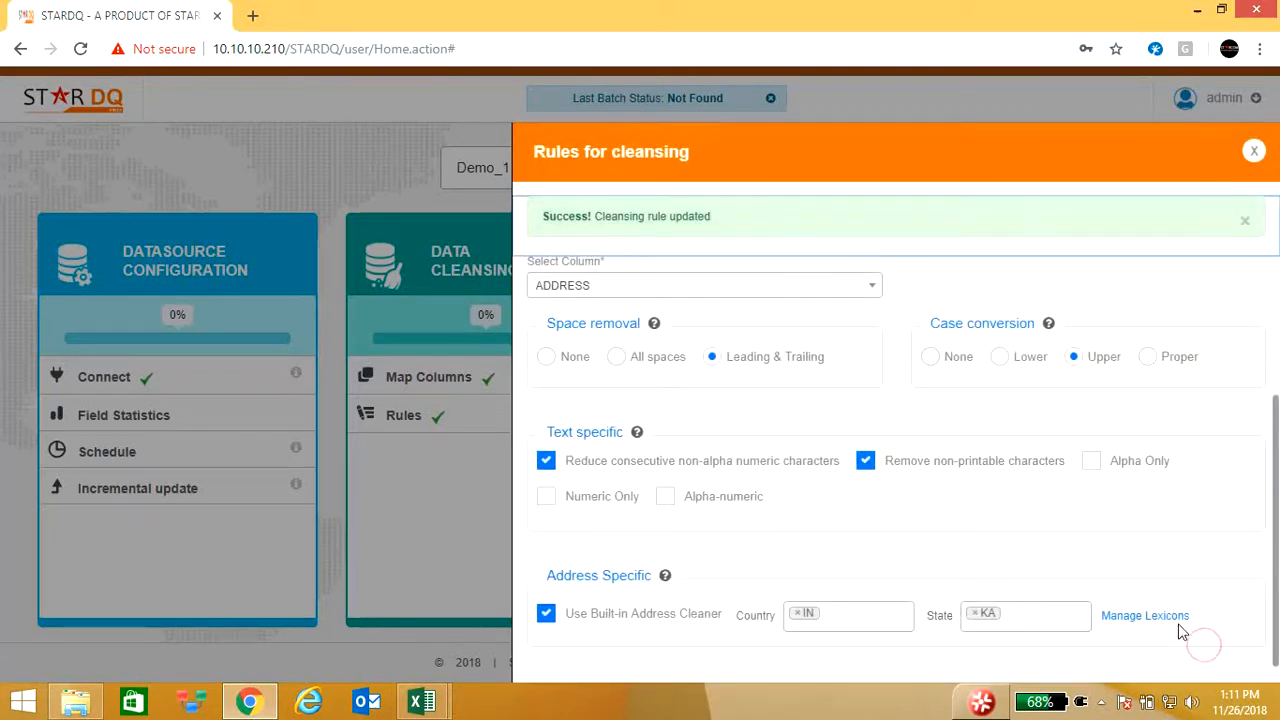
# Choose the CUST_EMAIL column as the one to define cleansing rules for
pyautogui.scroll(-4, 711, 428)
pyautogui.scroll(4, 716, 428)
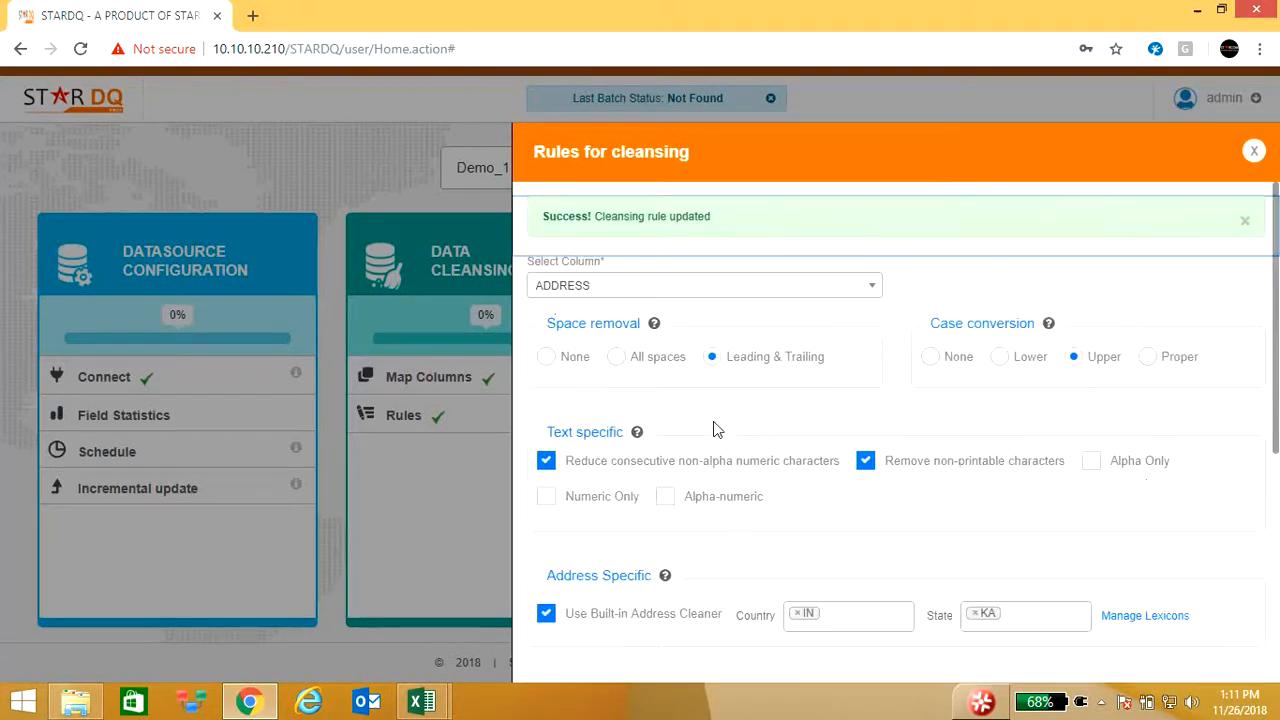
pyautogui.click(875, 288)
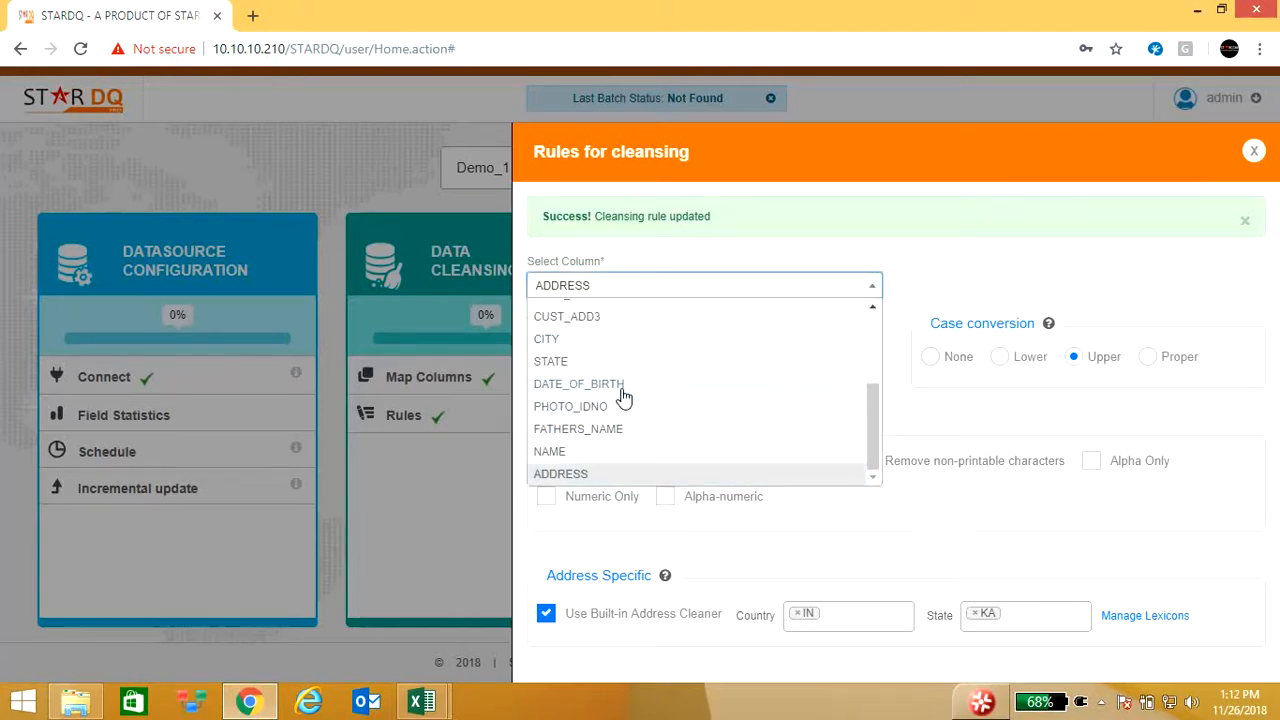
pyautogui.scroll(3, 620, 398)
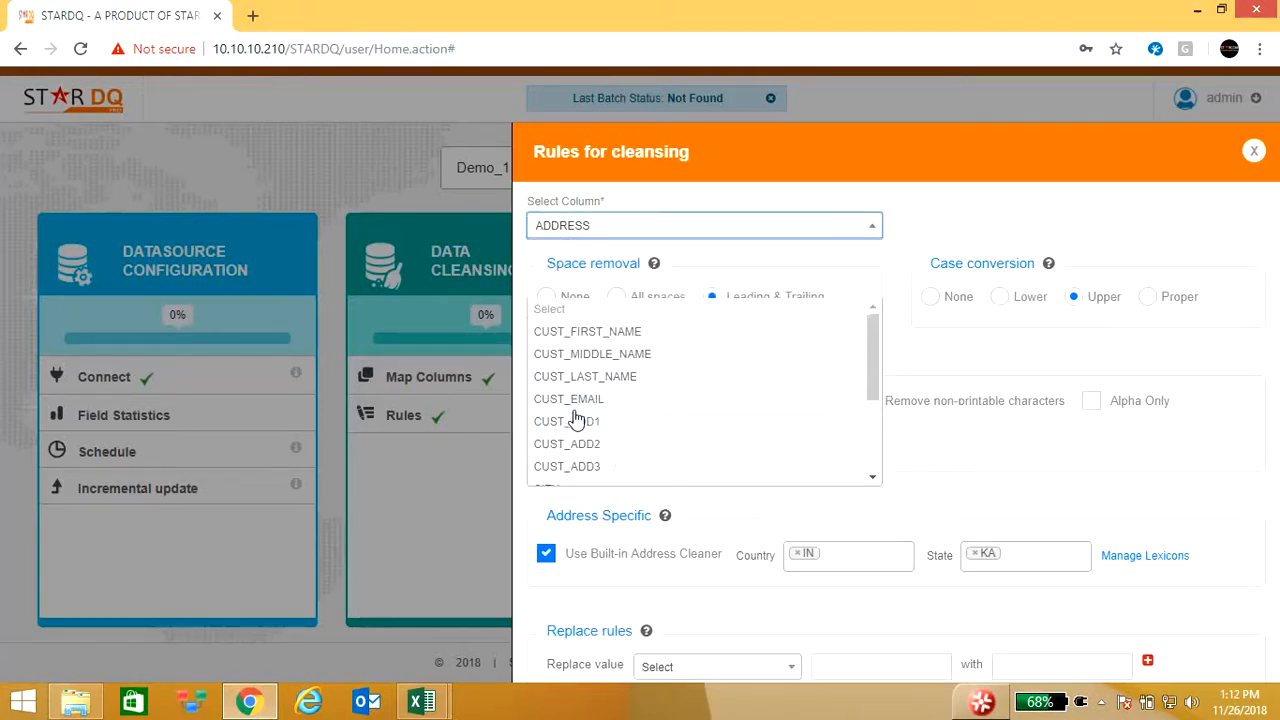
pyautogui.click(585, 400)
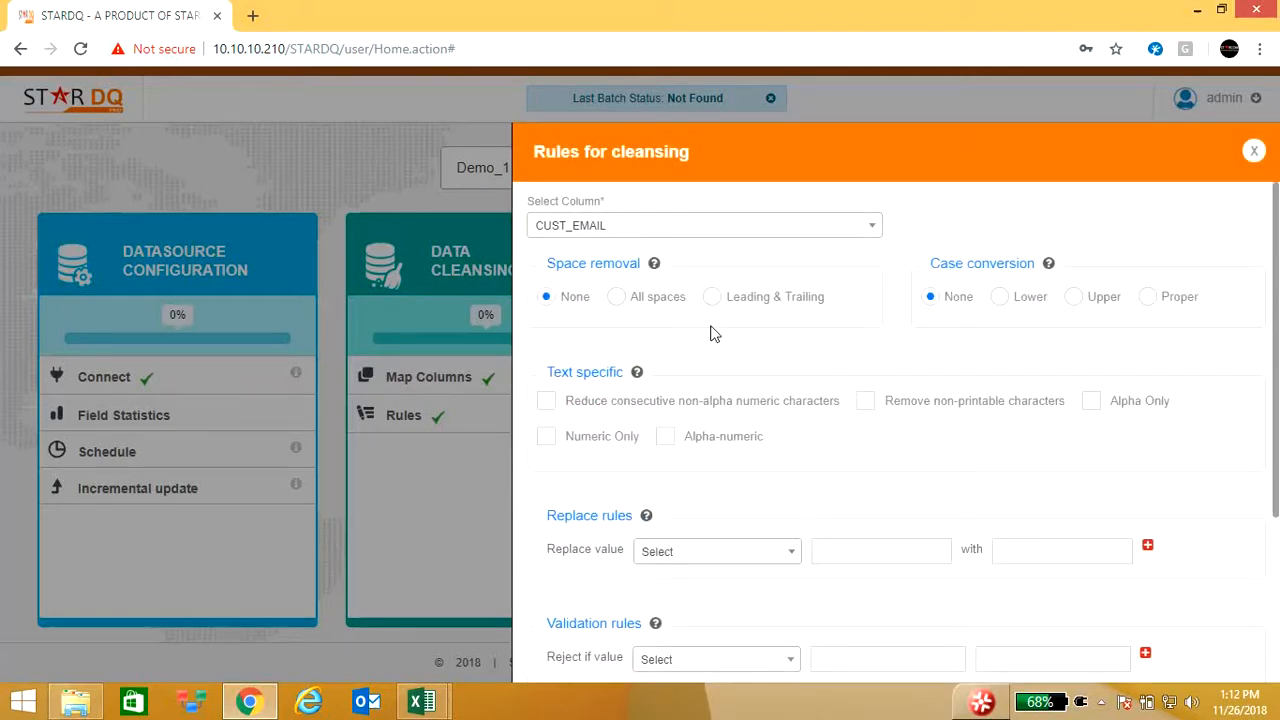
# Give CUST_EMAIL All spaces removal and Lower case conversion, and enable reducing consecutive non-alphanumeric characters and removing non-printable characters
pyautogui.click(619, 300)
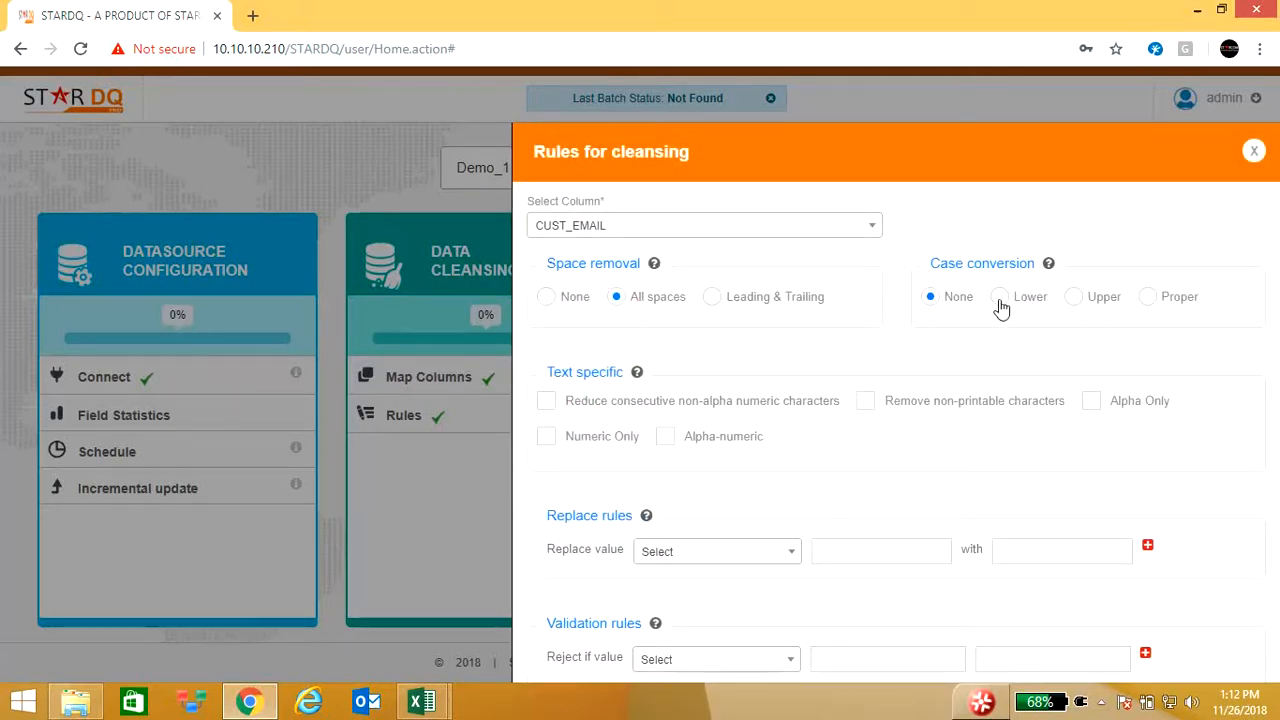
pyautogui.click(1000, 297)
pyautogui.click(546, 402)
pyautogui.click(866, 402)
# Add a validation rule for CUST_EMAIL that rejects values that CONTAINS yahoo.com, with the reject label INVALID_EMAIL
pyautogui.scroll(-1, 826, 534)
pyautogui.scroll(-1, 843, 584)
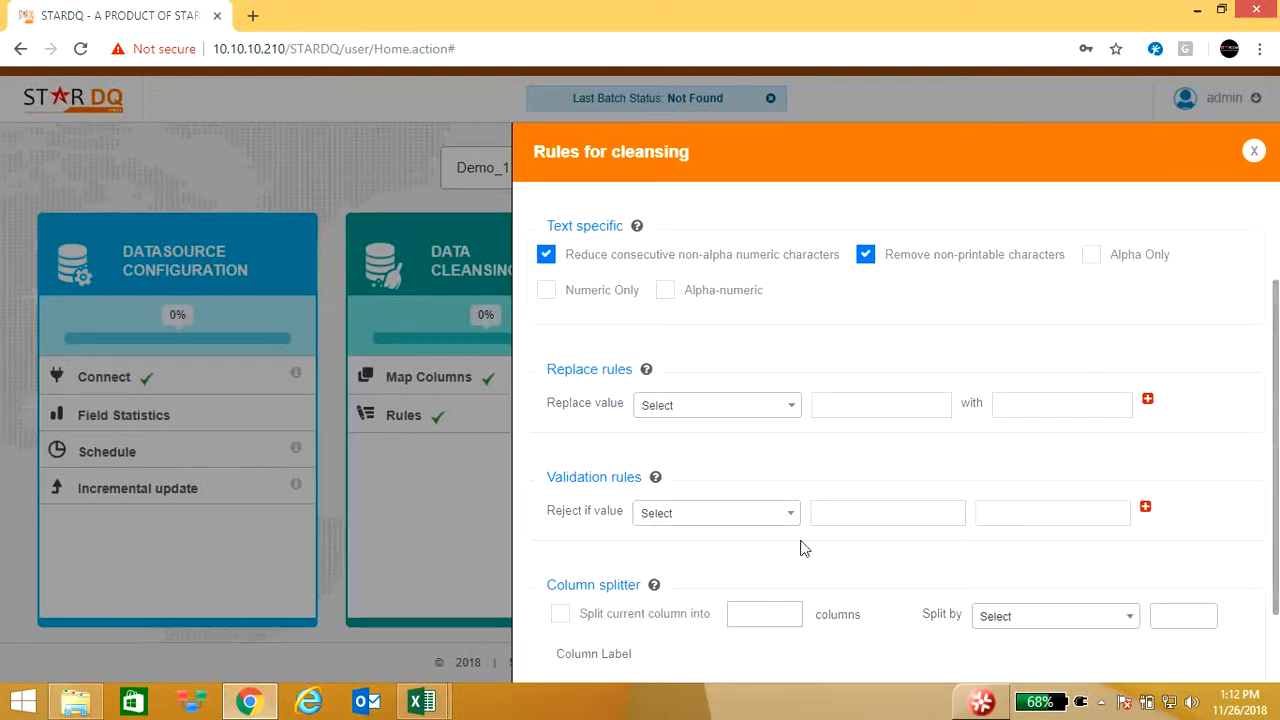
pyautogui.click(790, 513)
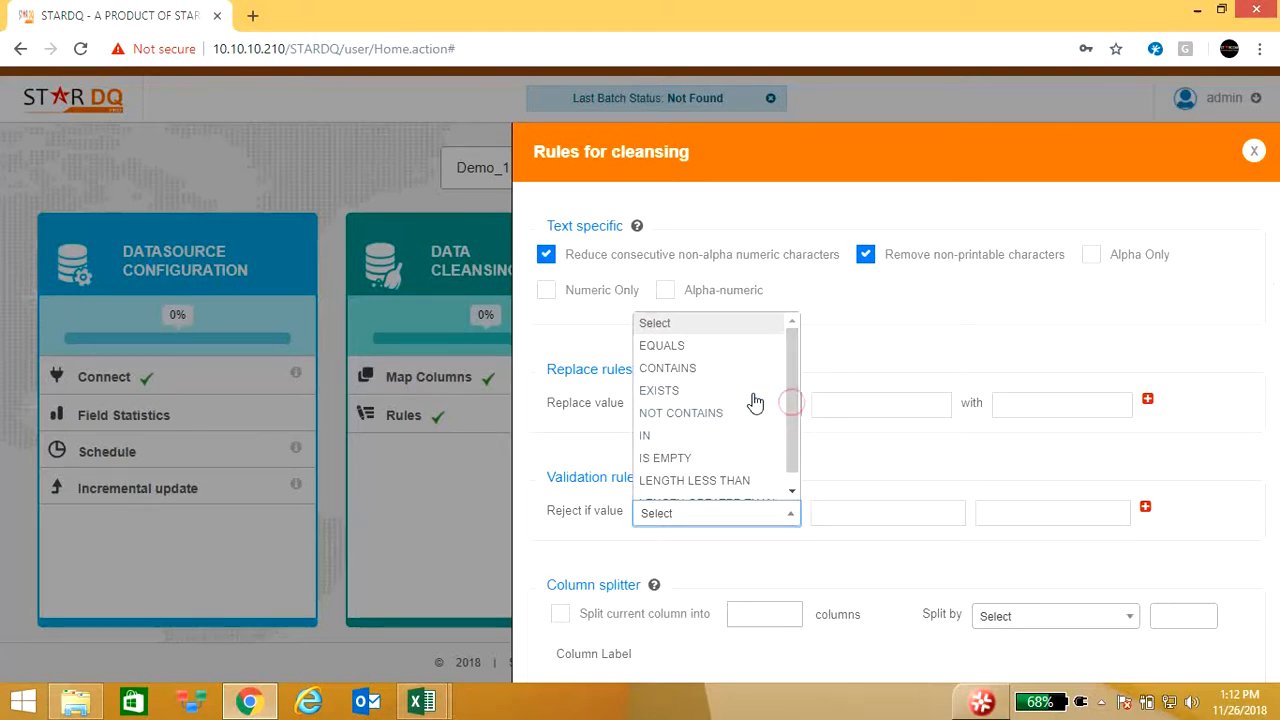
pyautogui.moveTo(793, 372)
pyautogui.mouseDown()
pyautogui.moveTo(801, 411)
pyautogui.moveTo(802, 360)
pyautogui.mouseUp()
pyautogui.click(698, 370)
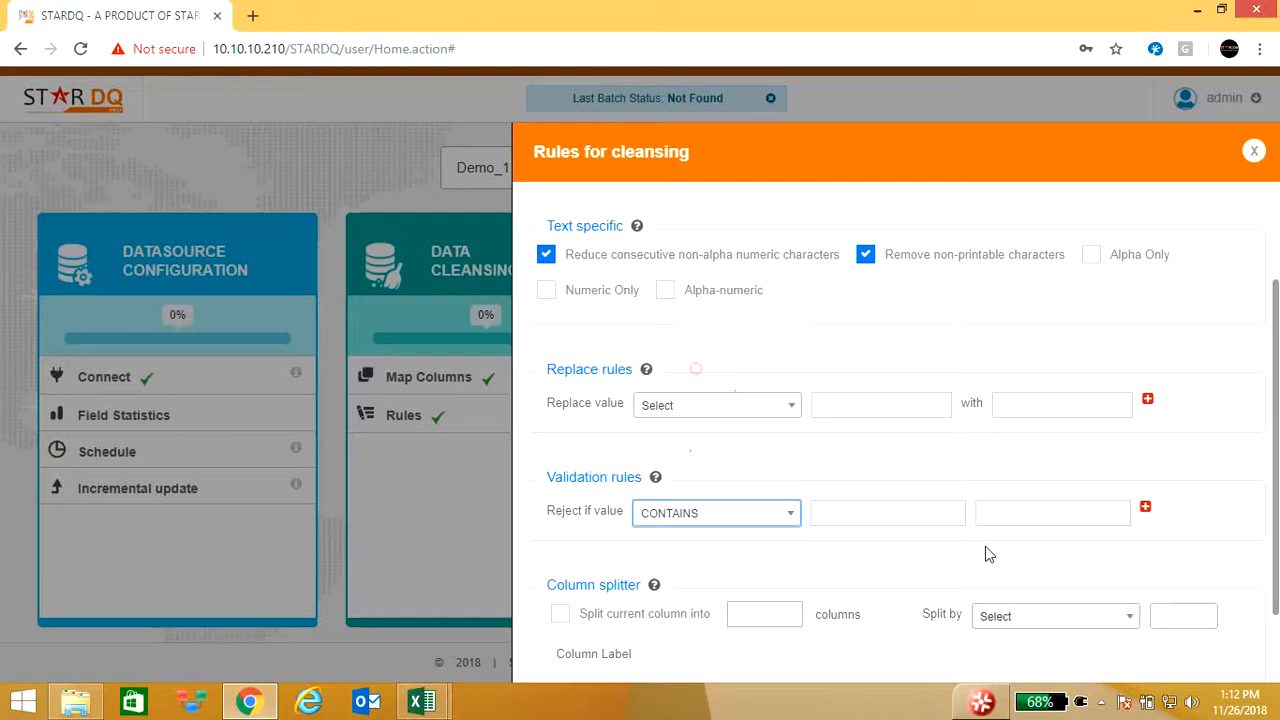
pyautogui.click(905, 514)
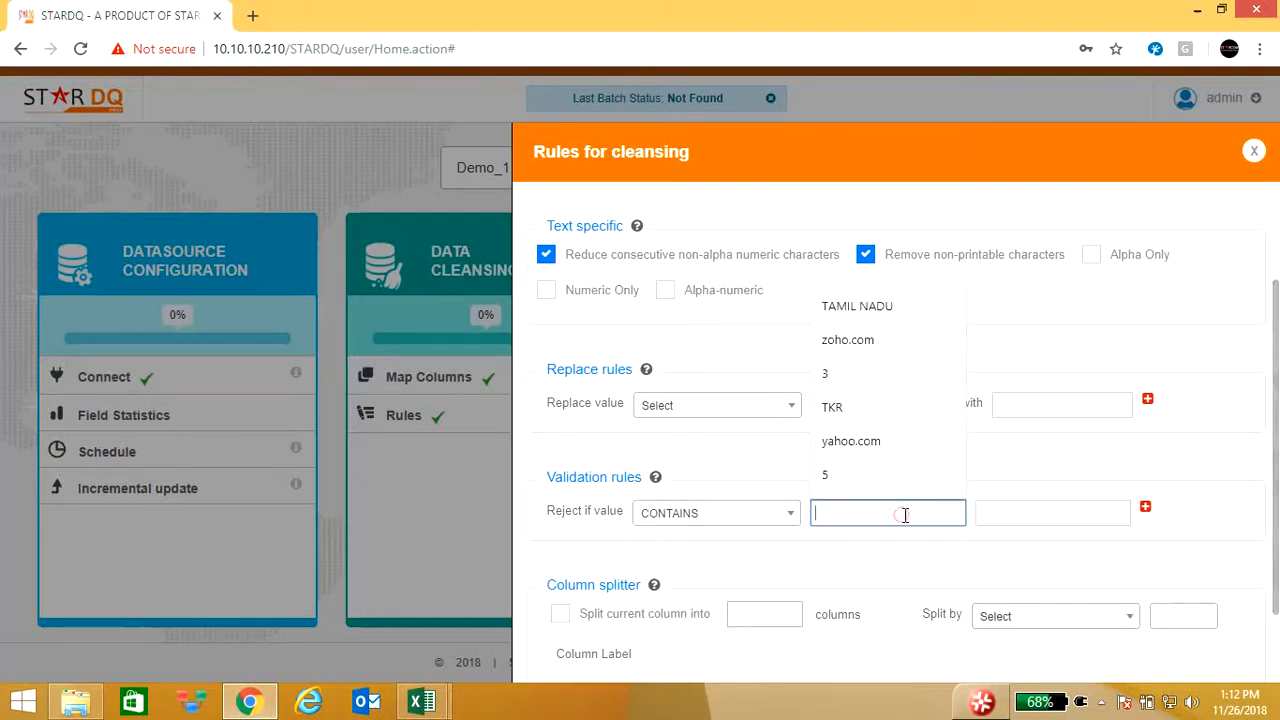
pyautogui.click(872, 447)
pyautogui.click(1078, 517)
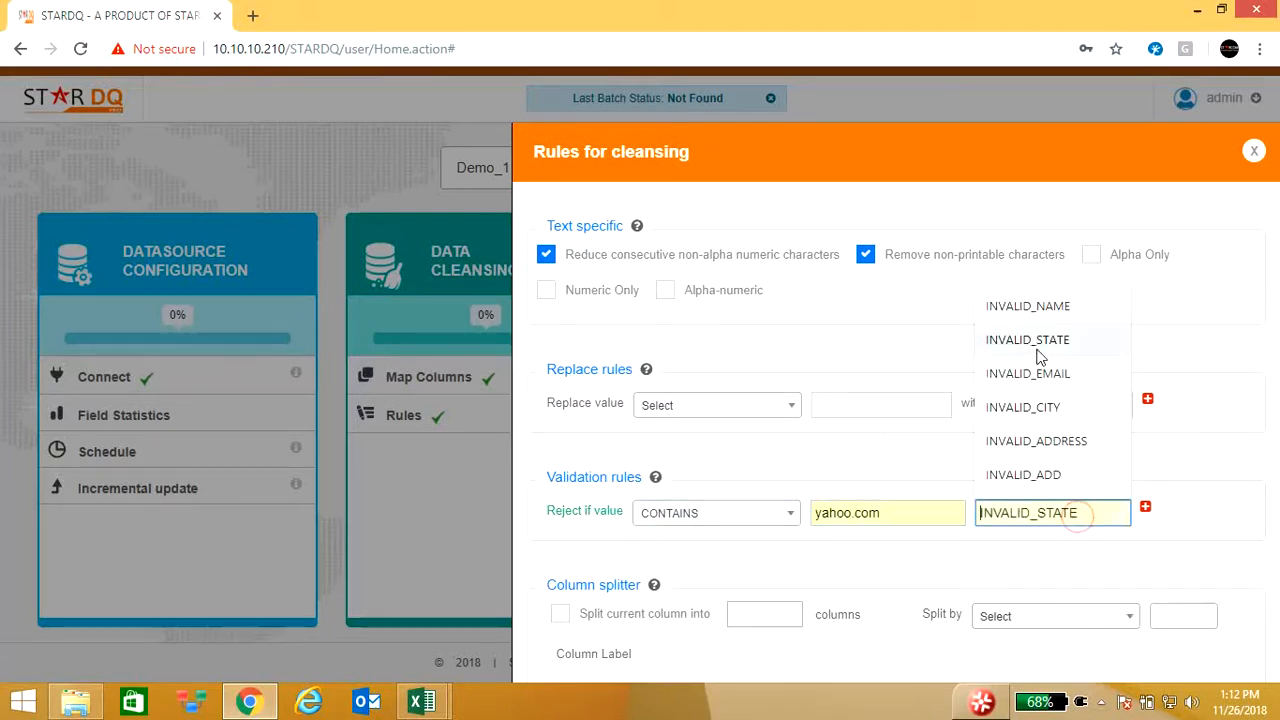
pyautogui.click(1058, 372)
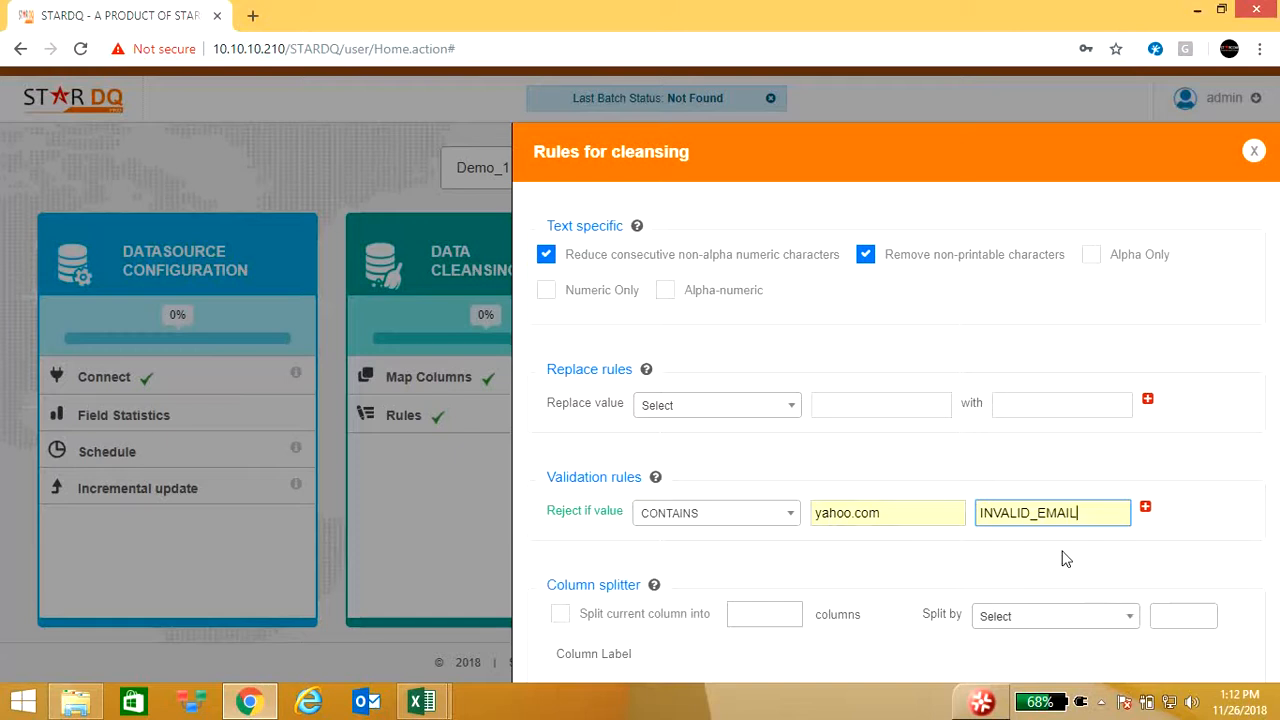
# Save and close the CUST_EMAIL cleansing rules and open the data deduping rules
pyautogui.scroll(-2, 1063, 558)
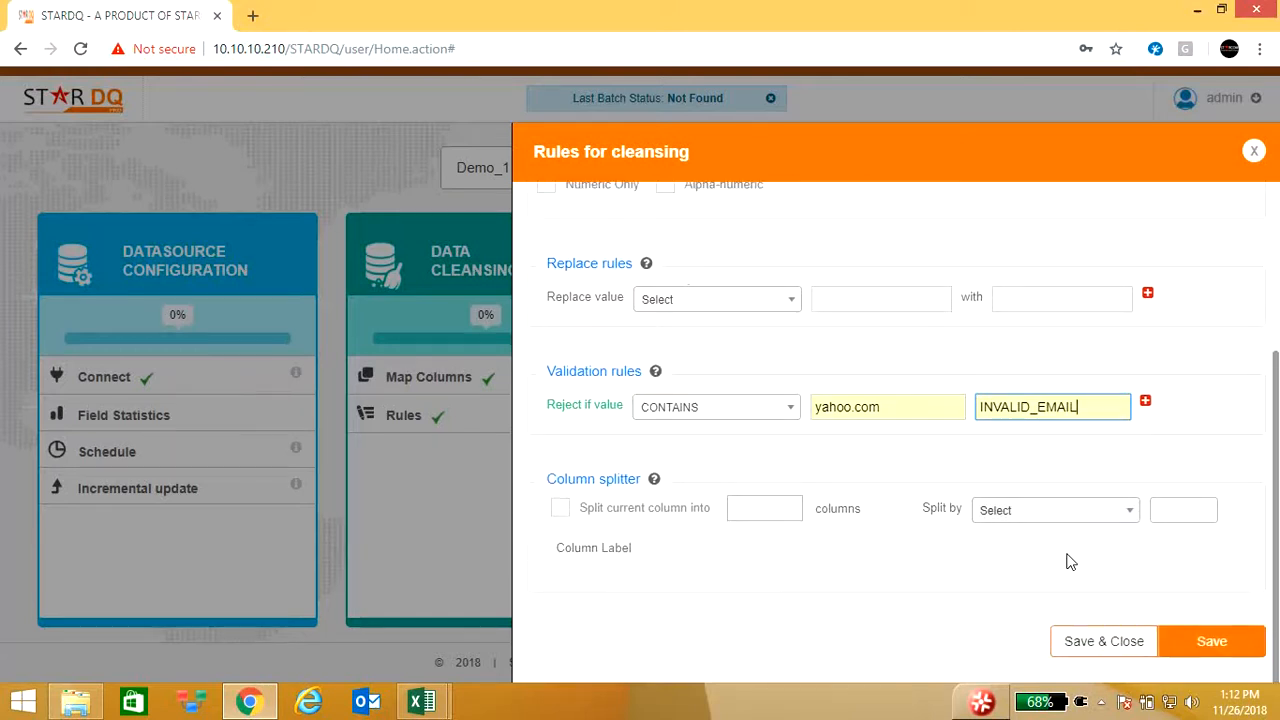
pyautogui.click(1106, 647)
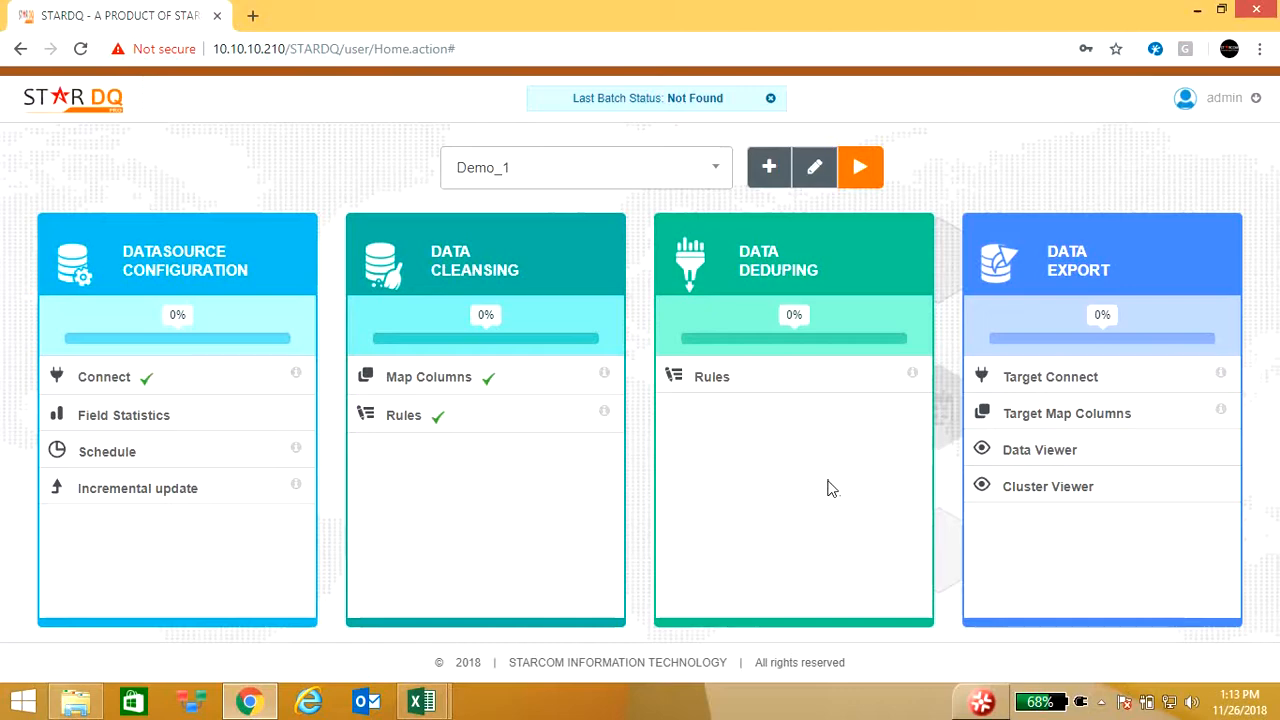
pyautogui.click(875, 392)
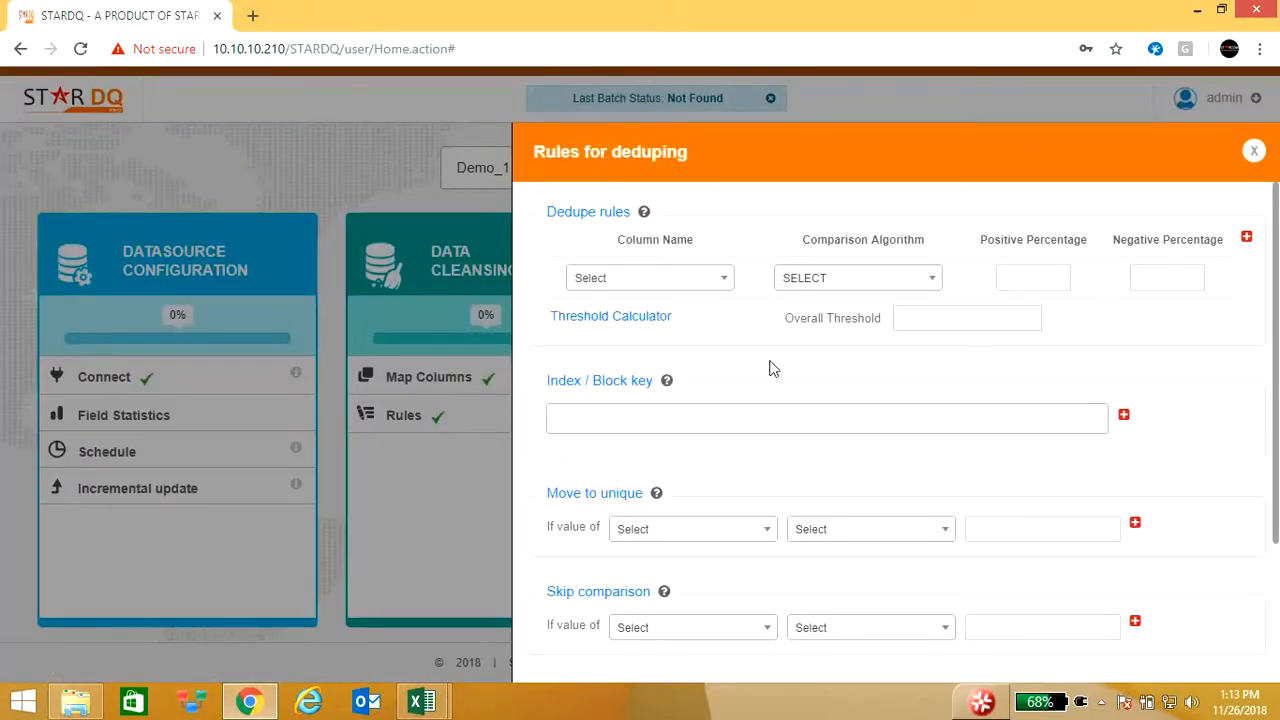
# Set the first dedupe rule to compare the NAME column with the Indian Name algorithm
pyautogui.click(722, 280)
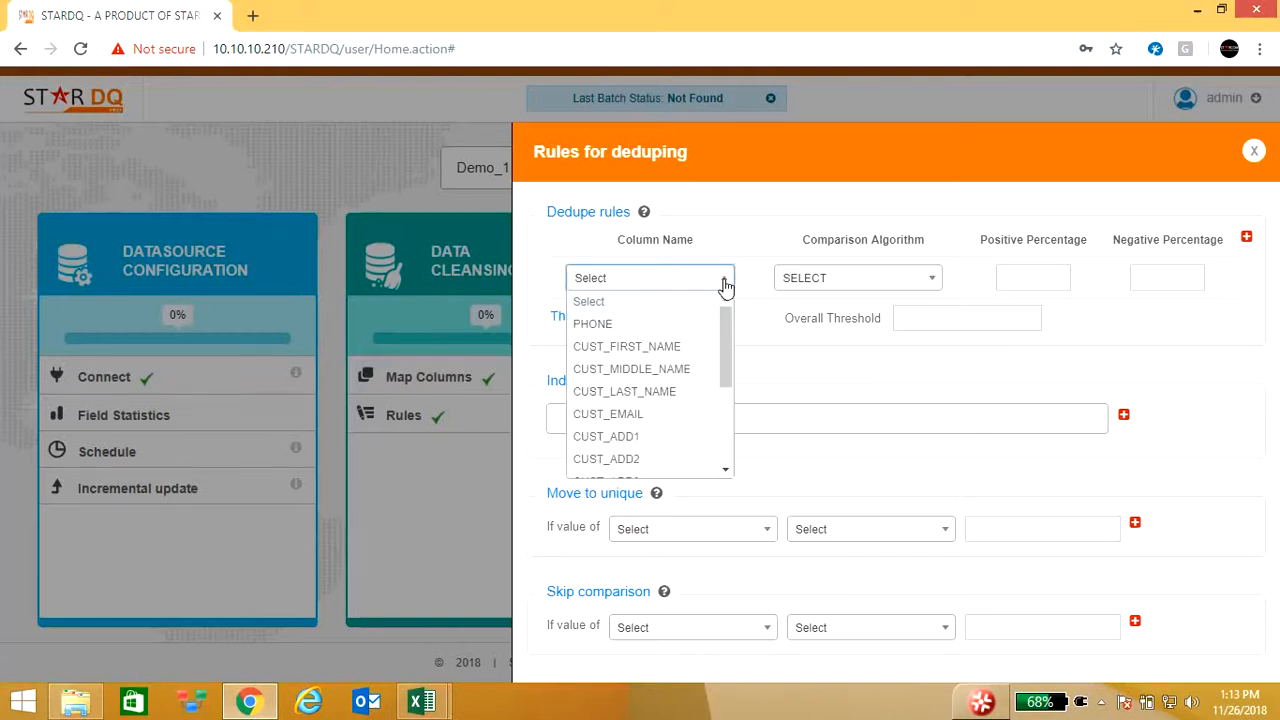
pyautogui.scroll(-5, 689, 434)
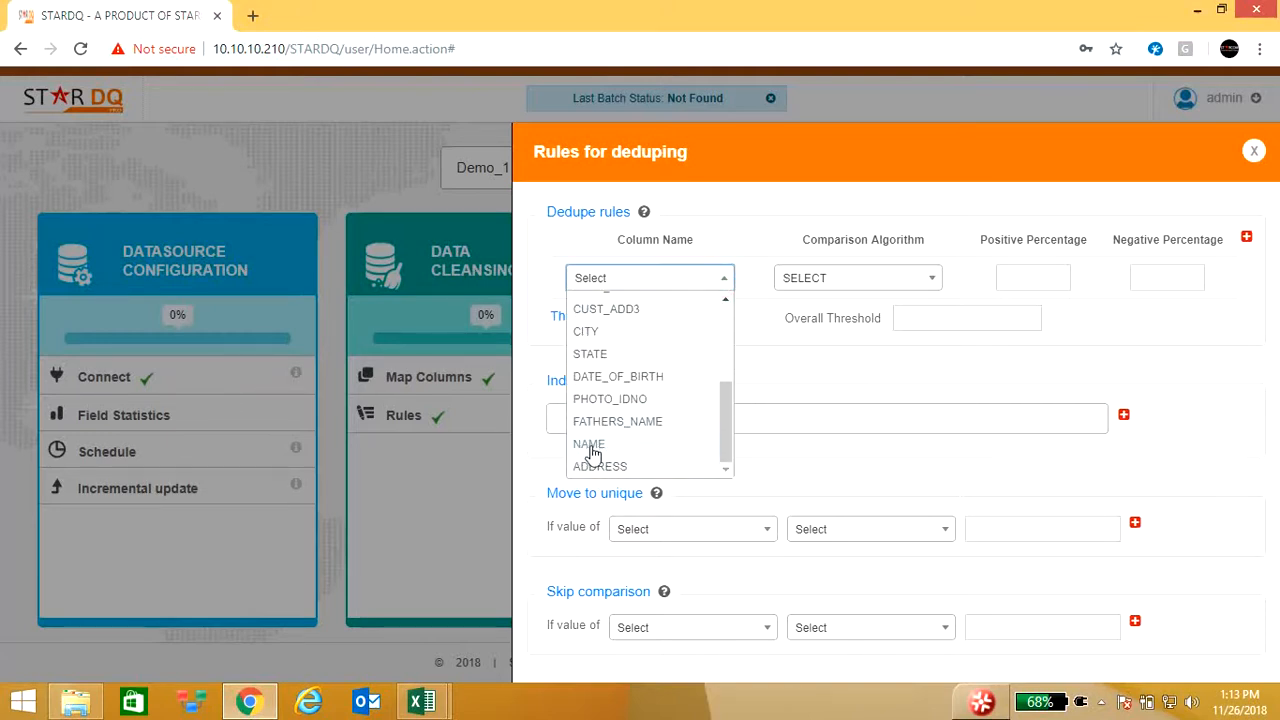
pyautogui.click(590, 444)
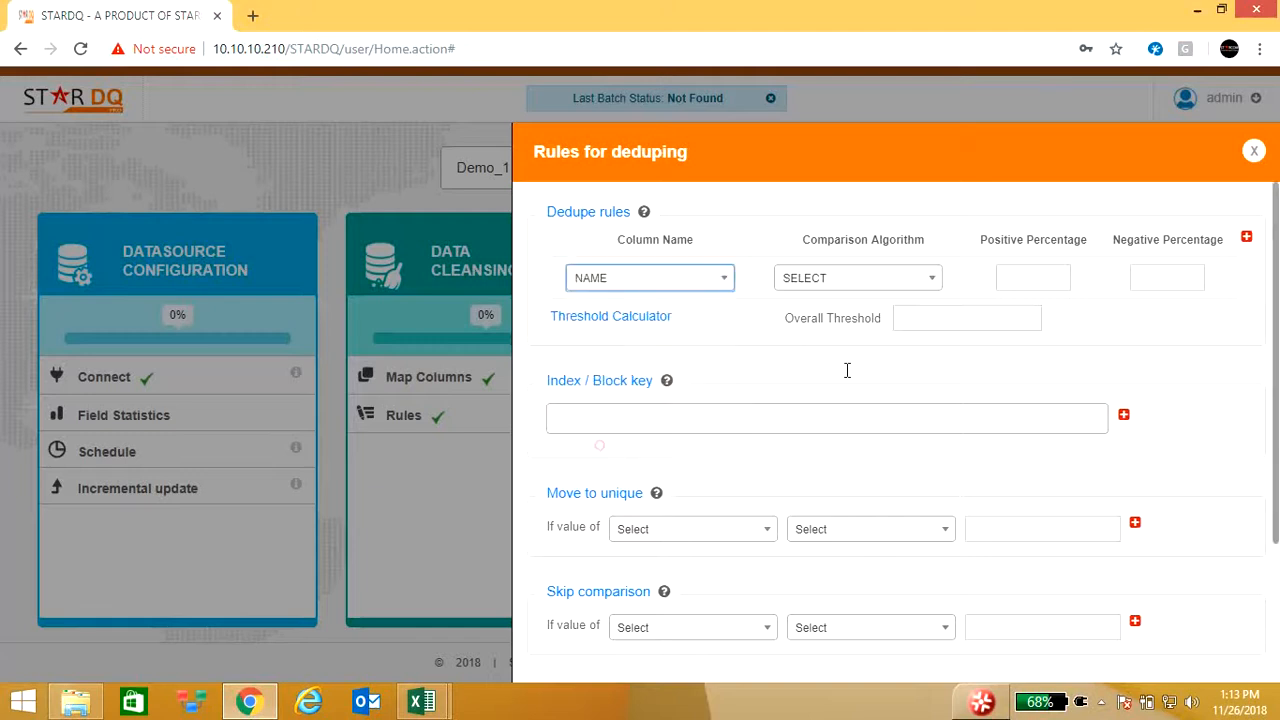
pyautogui.click(932, 280)
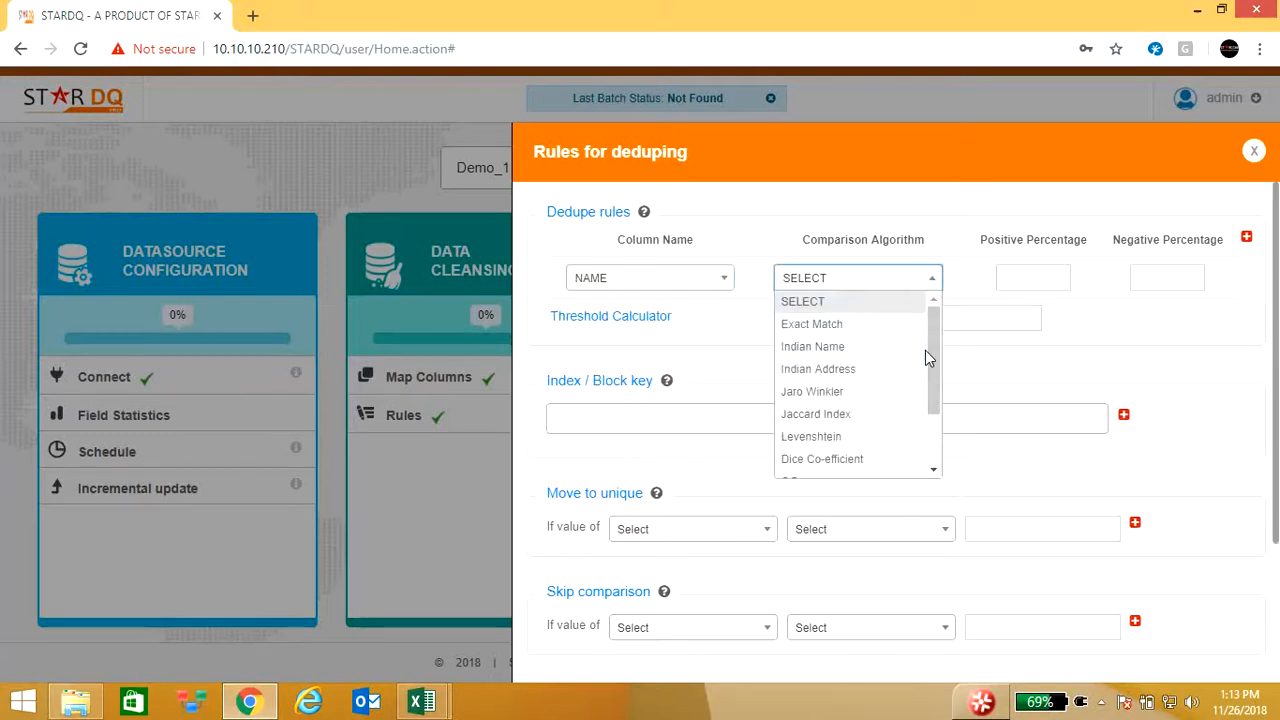
pyautogui.moveTo(935, 345)
pyautogui.mouseDown()
pyautogui.moveTo(940, 420)
pyautogui.moveTo(934, 343)
pyautogui.mouseUp()
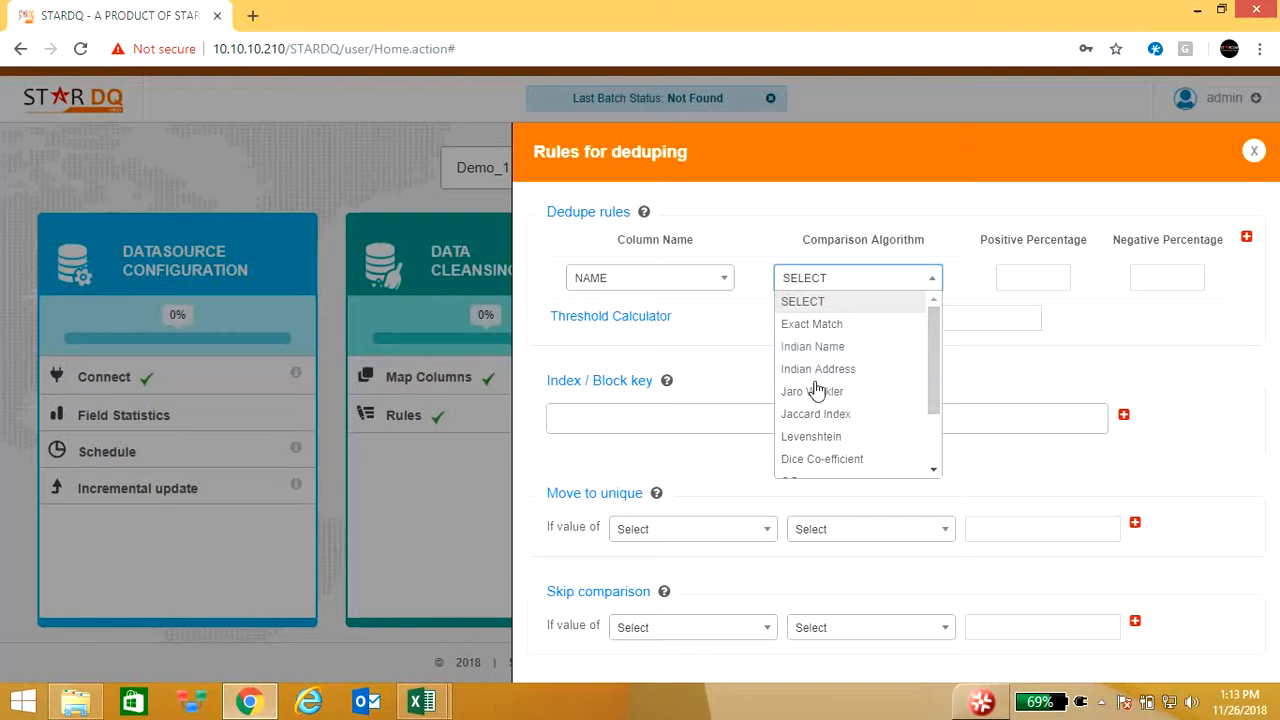
pyautogui.moveTo(929, 351)
pyautogui.mouseDown()
pyautogui.moveTo(934, 398)
pyautogui.moveTo(947, 333)
pyautogui.mouseUp()
pyautogui.click(857, 346)
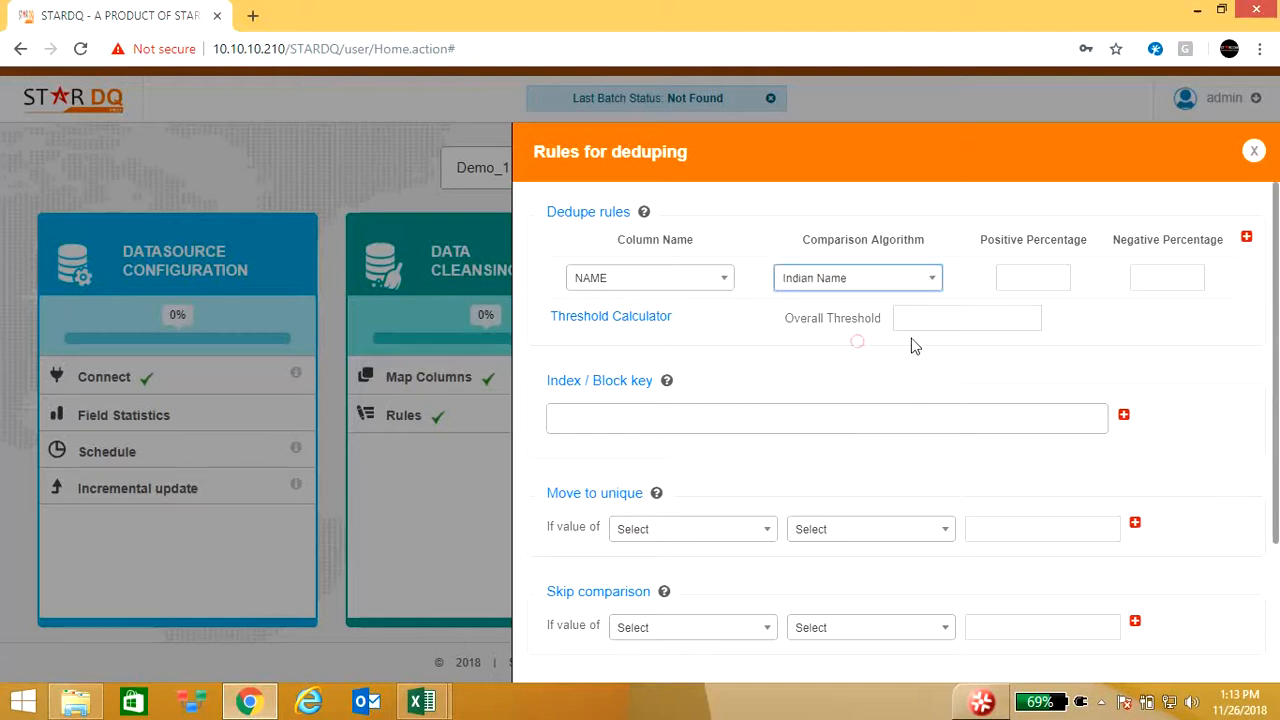
# Set the NAME dedupe rule's positive percentage to 70 and negative percentage to 20
pyautogui.click(1055, 277)
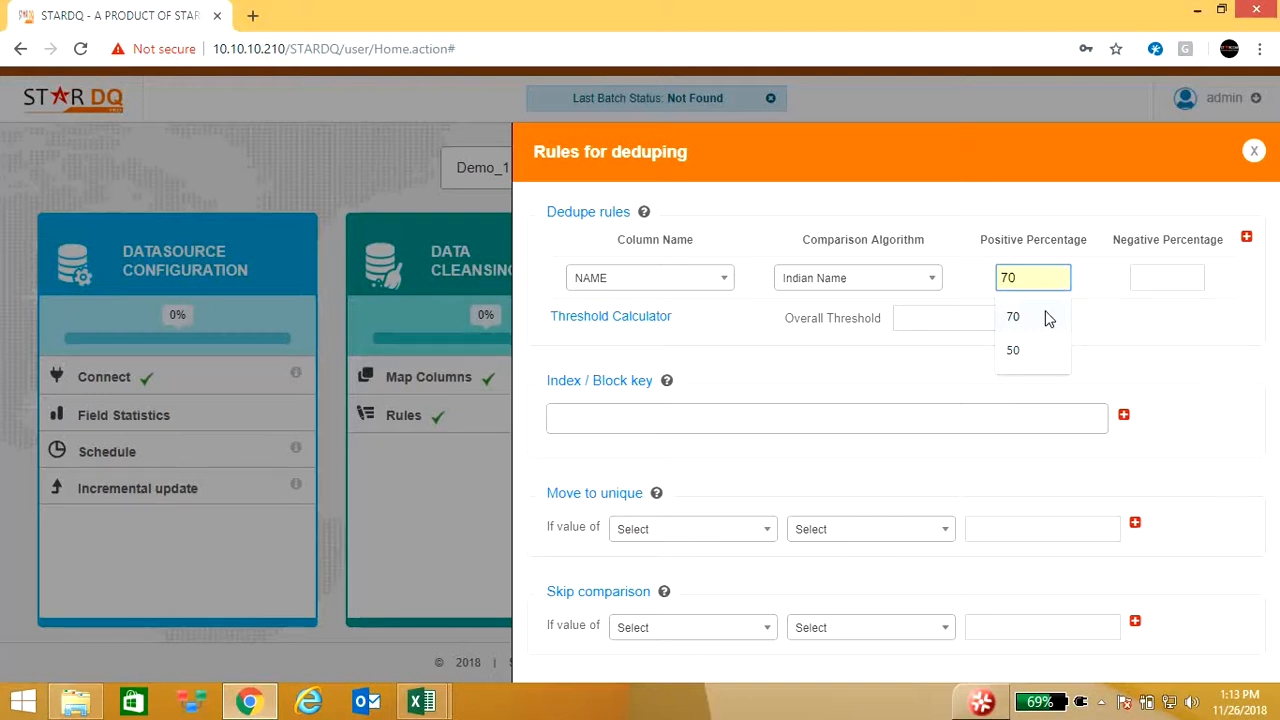
pyautogui.click(1013, 317)
pyautogui.click(1183, 278)
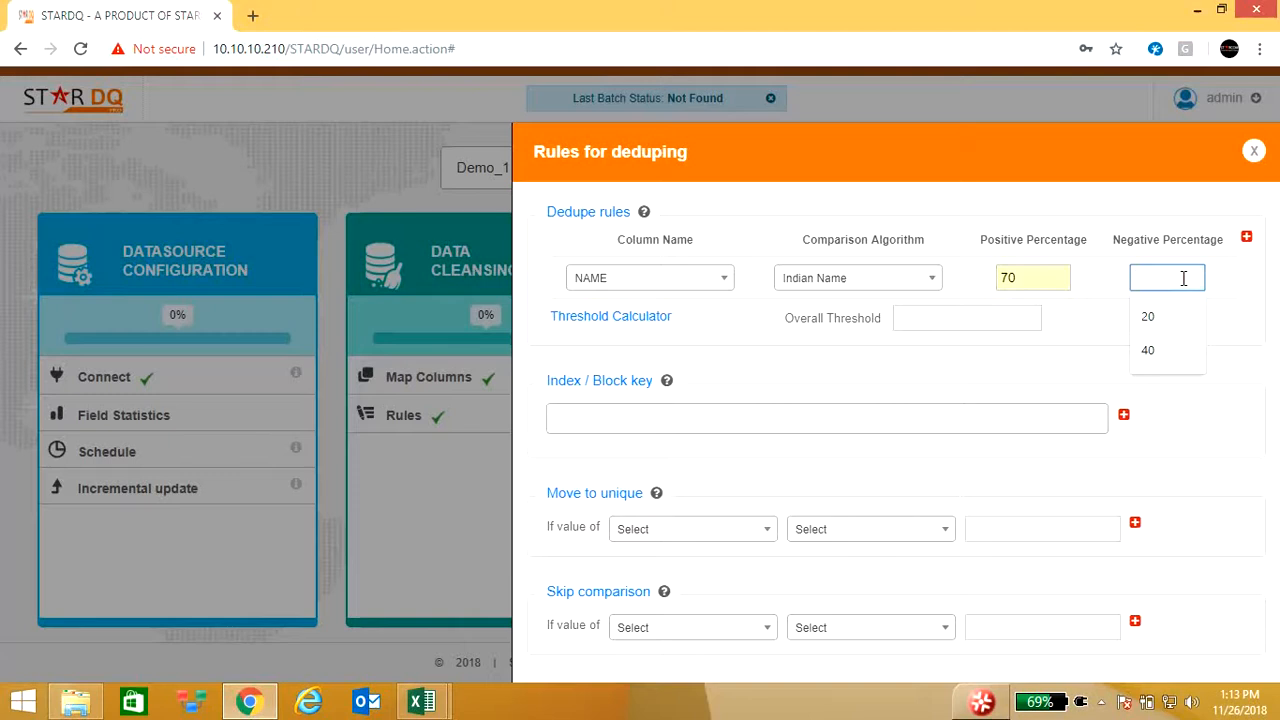
pyautogui.click(1175, 318)
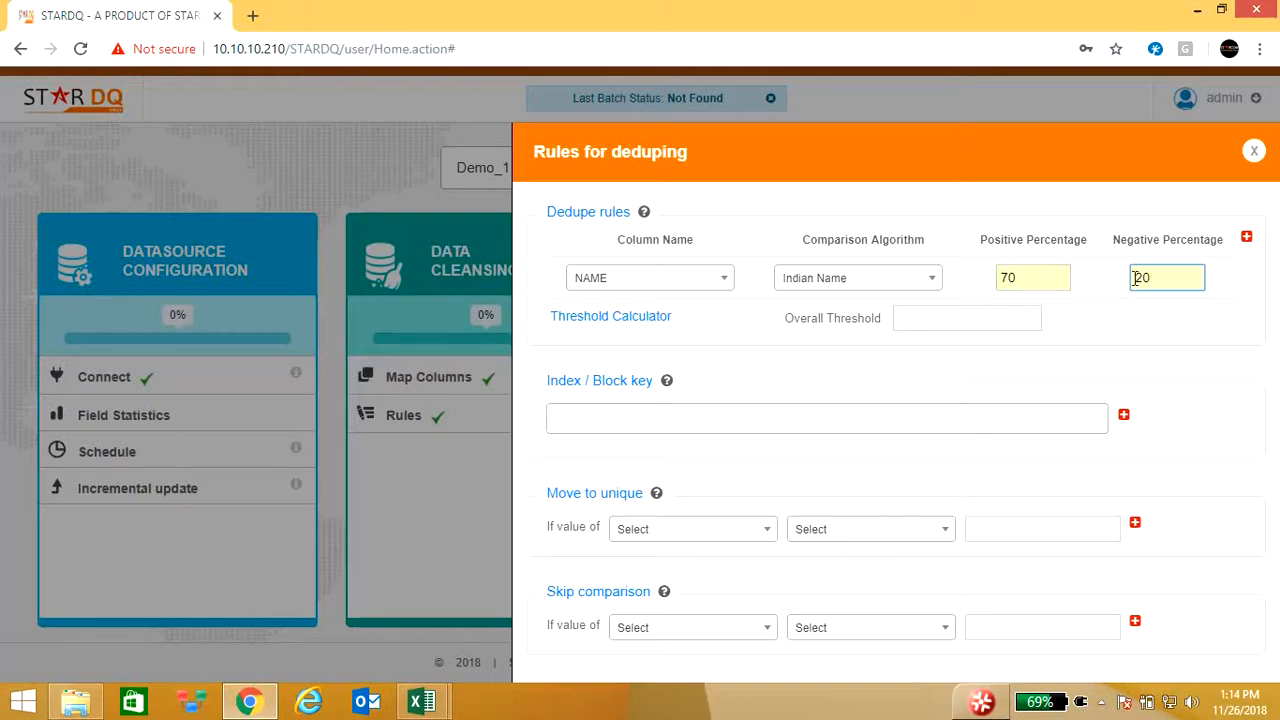
# Add a second dedupe rule that compares the ADDRESS column with the Indian Address algorithm
pyautogui.click(1244, 238)
pyautogui.click(723, 321)
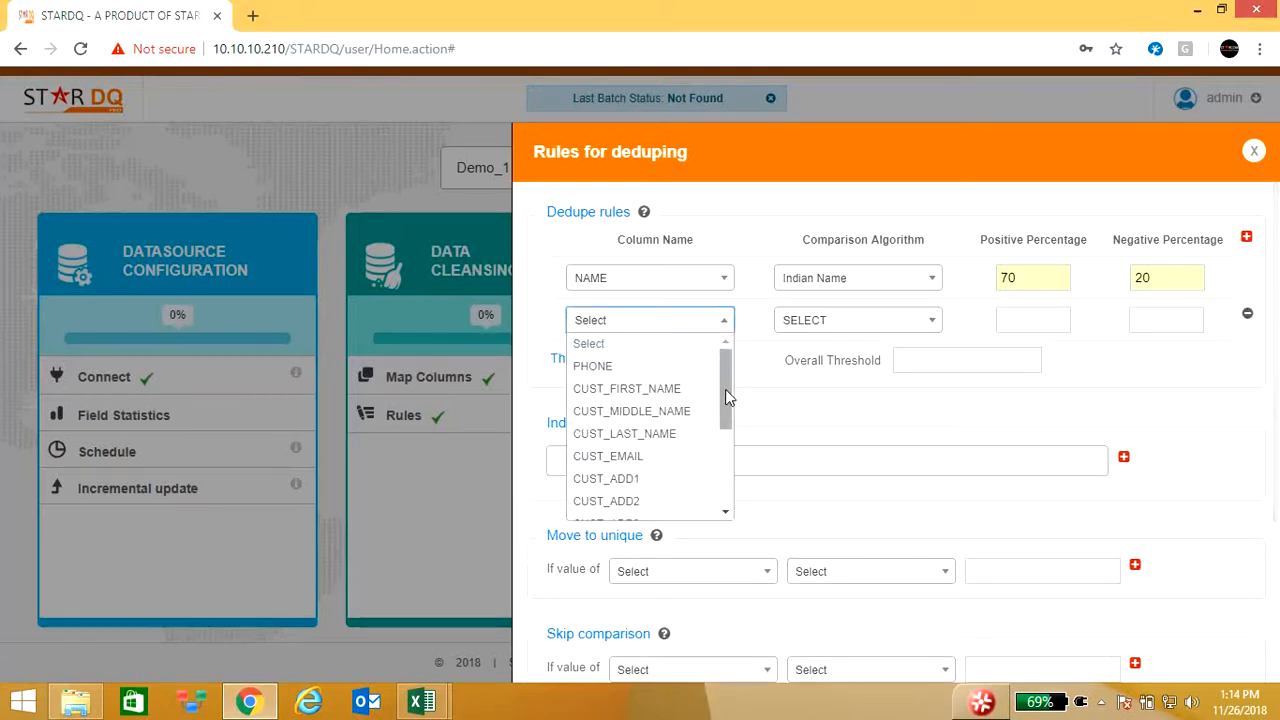
pyautogui.moveTo(725, 389); pyautogui.dragTo(743, 500)
pyautogui.click(608, 508)
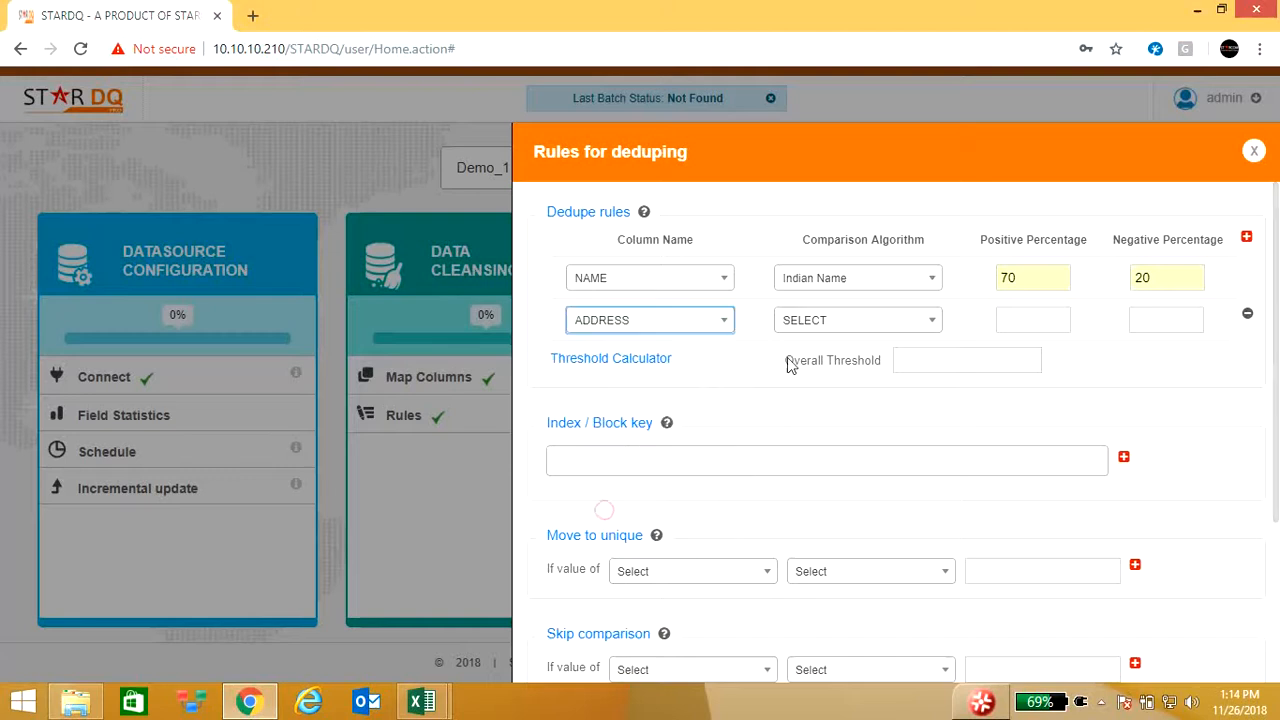
pyautogui.click(928, 322)
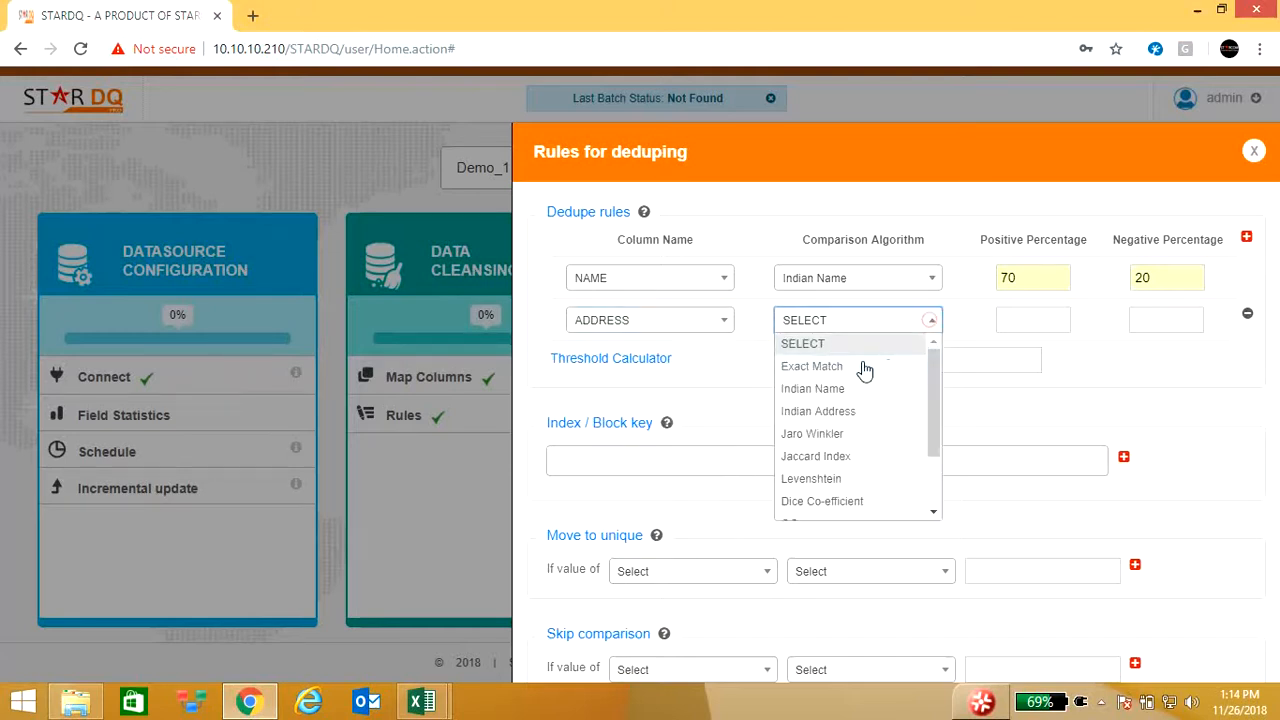
pyautogui.click(830, 420)
# Set the ADDRESS dedupe rule's positive percentage to 70 and negative percentage to 40
pyautogui.click(1057, 320)
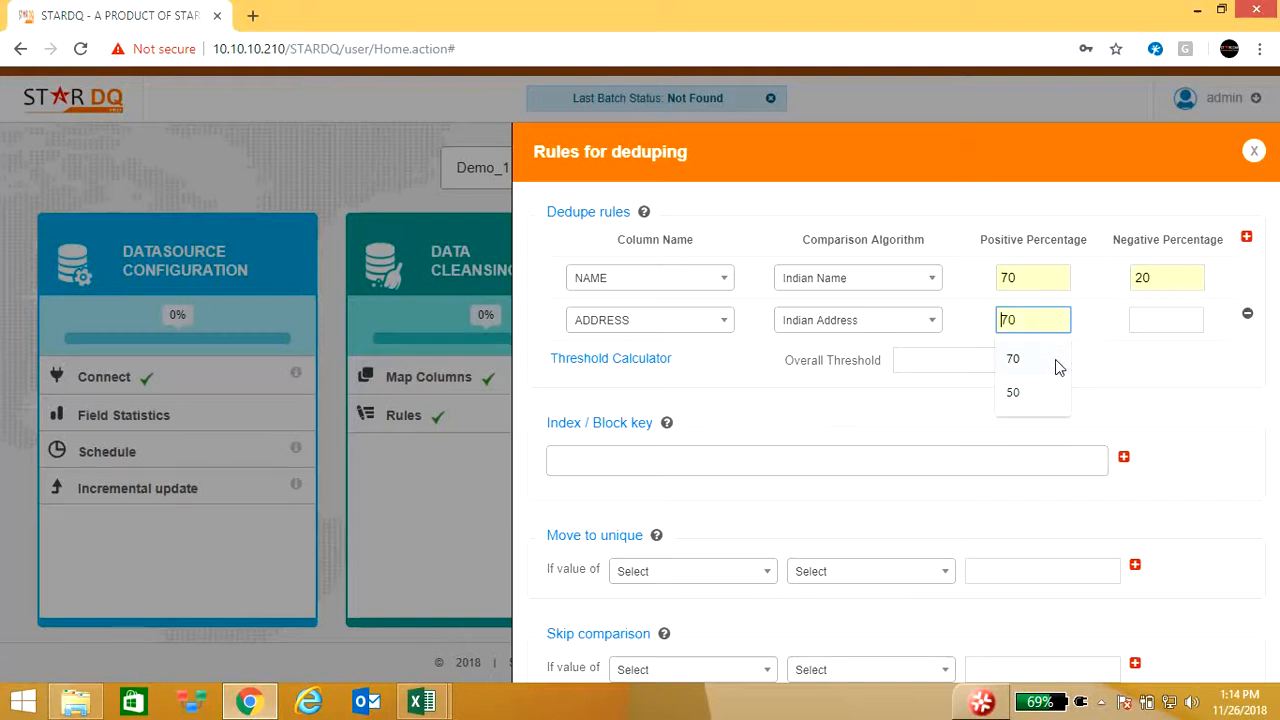
pyautogui.click(1055, 362)
pyautogui.click(1155, 319)
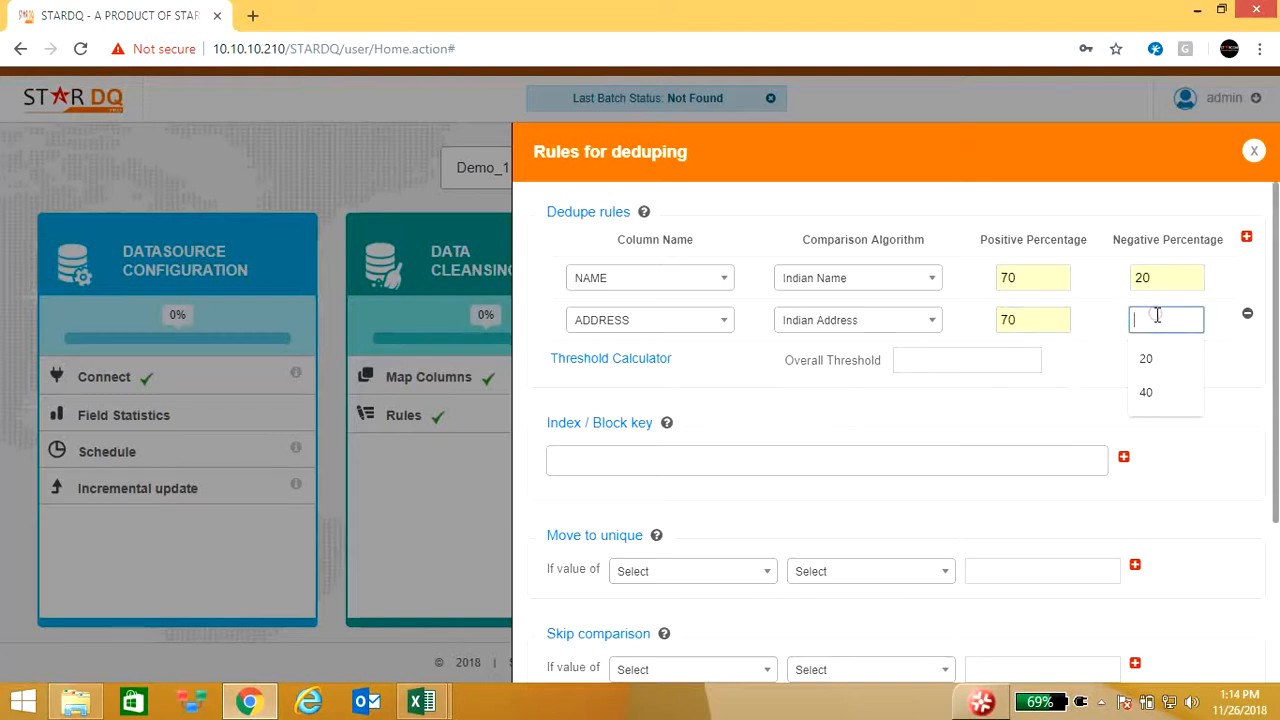
pyautogui.click(1155, 392)
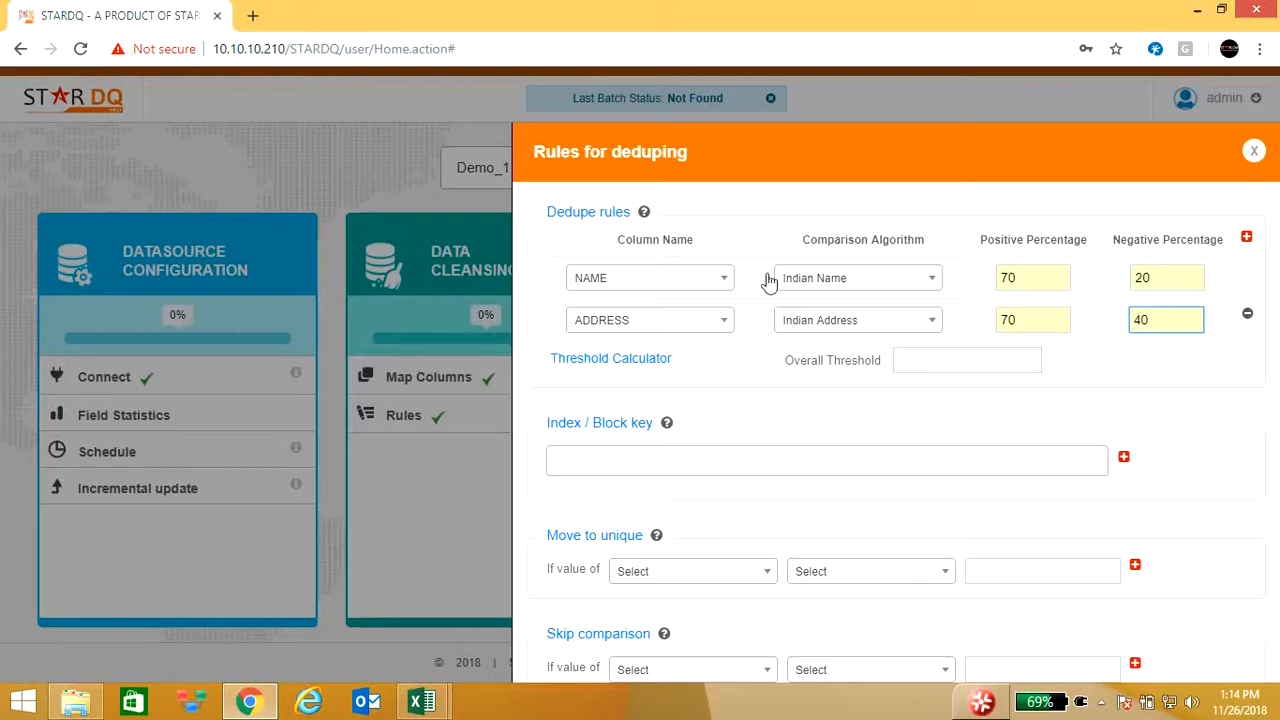
# Set the overall threshold to 70 and choose NAME as the index/block key
pyautogui.click(1001, 364)
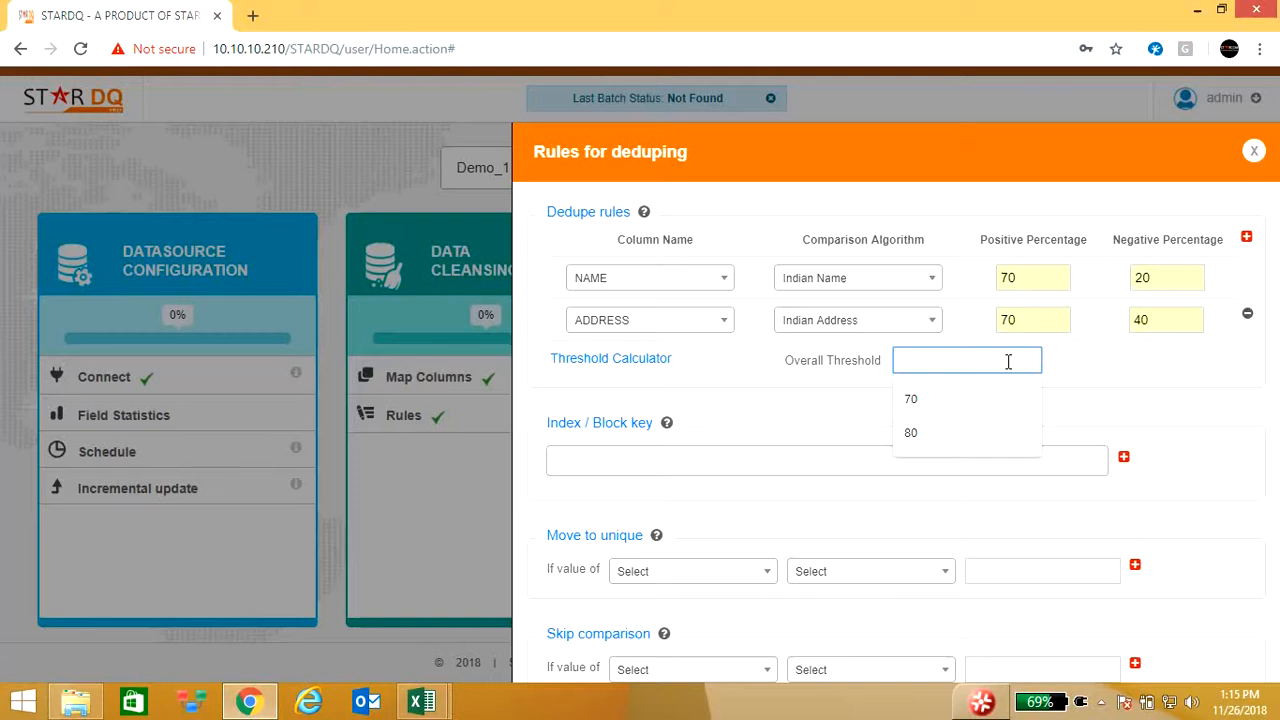
pyautogui.click(934, 399)
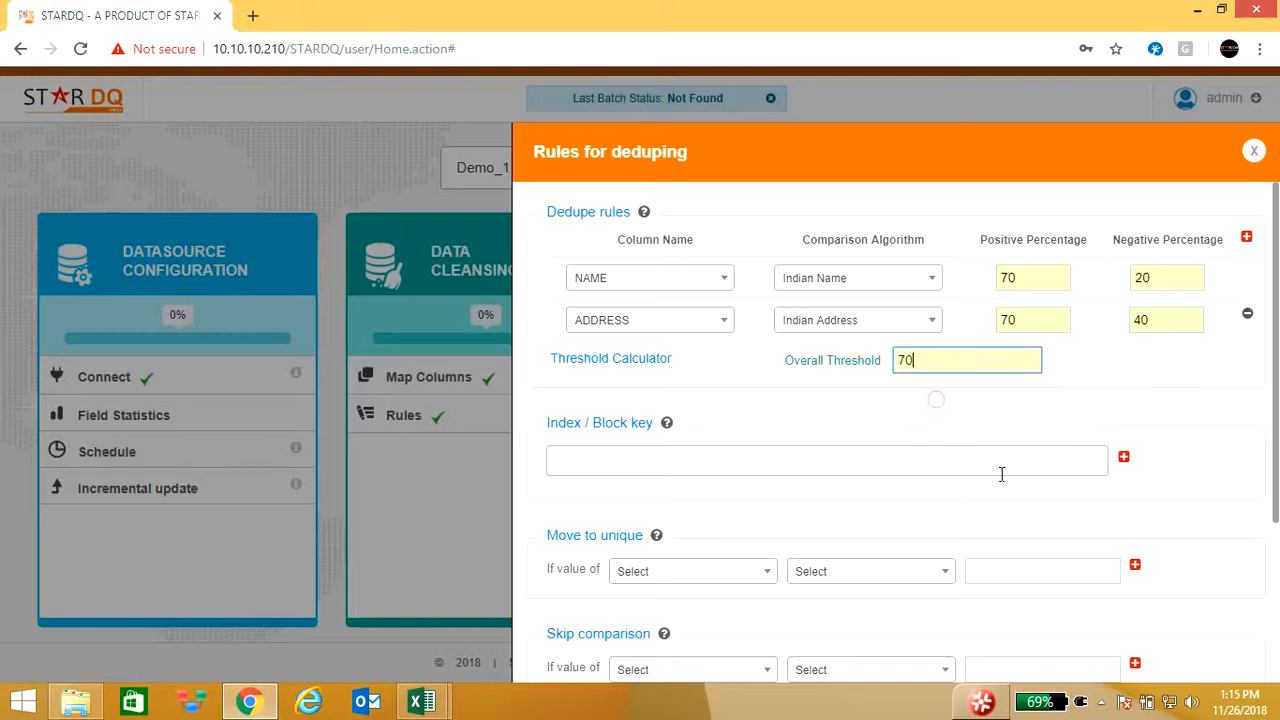
pyautogui.click(785, 463)
pyautogui.scroll(-3, 730, 543)
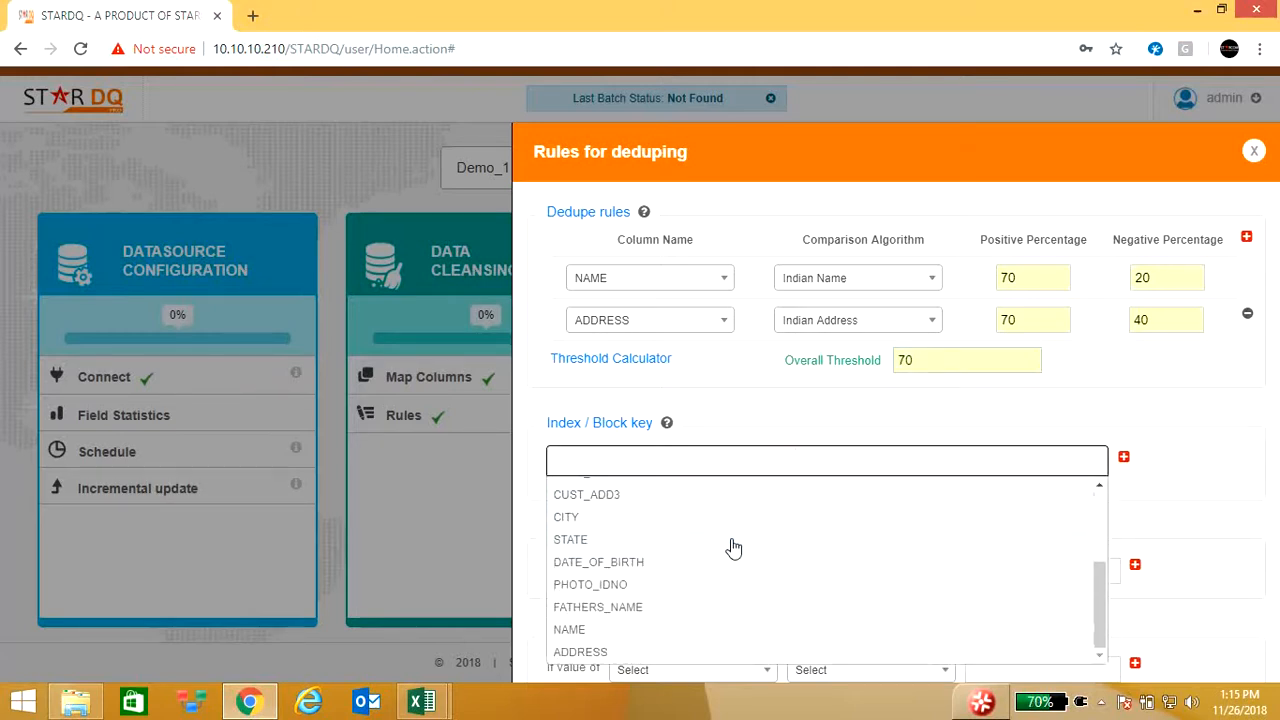
pyautogui.click(569, 629)
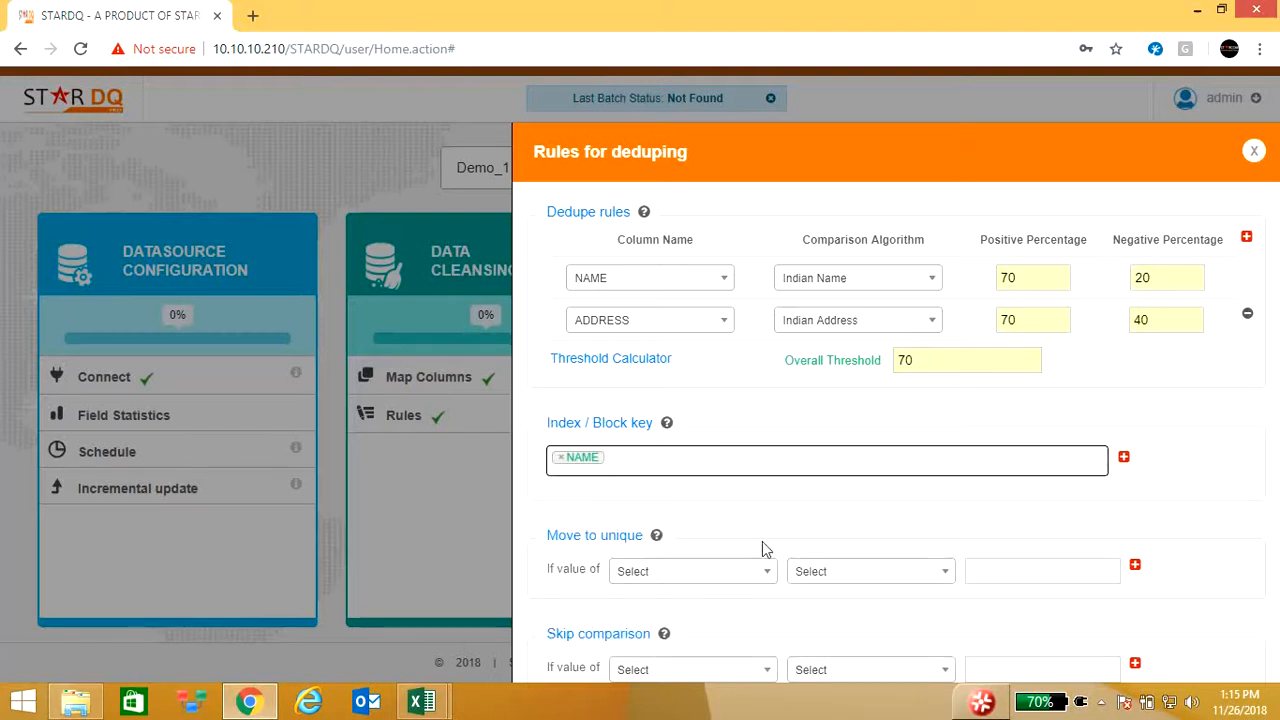
# Examine the column and condition choices for the Move to unique, Skip comparison and Skip words rules, leaving all three unset
pyautogui.scroll(-2, 773, 508)
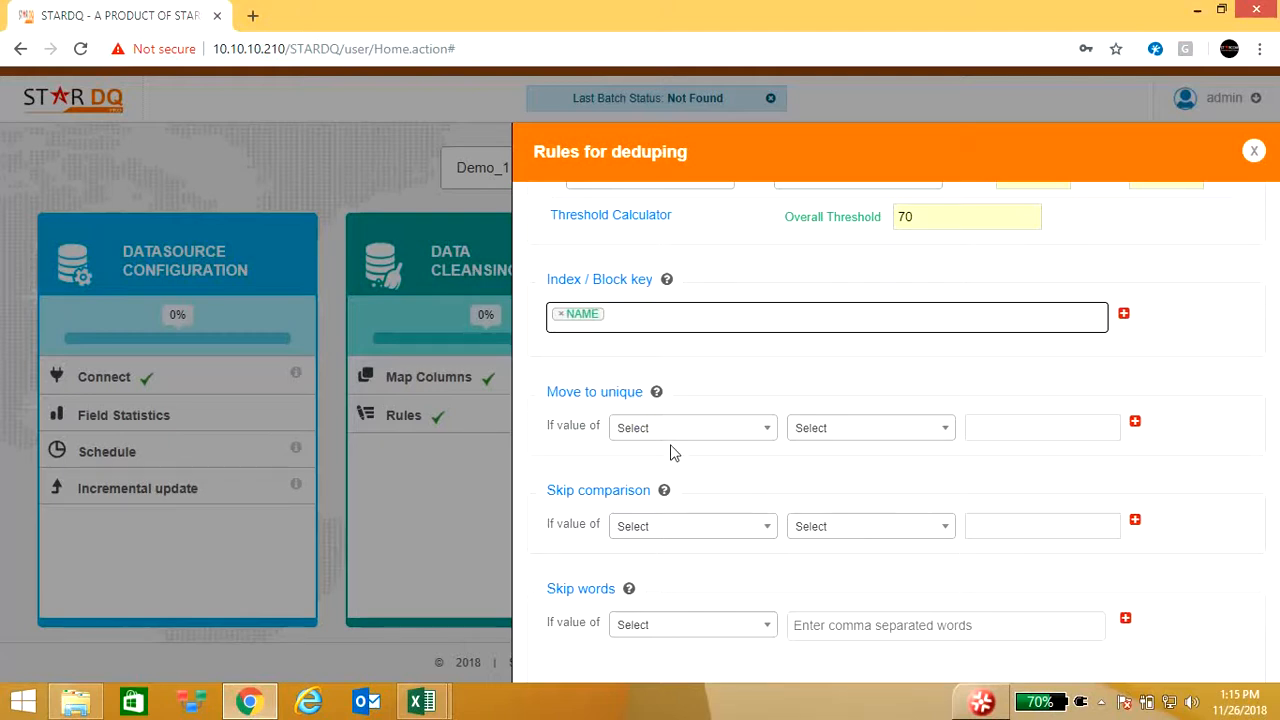
pyautogui.click(765, 430)
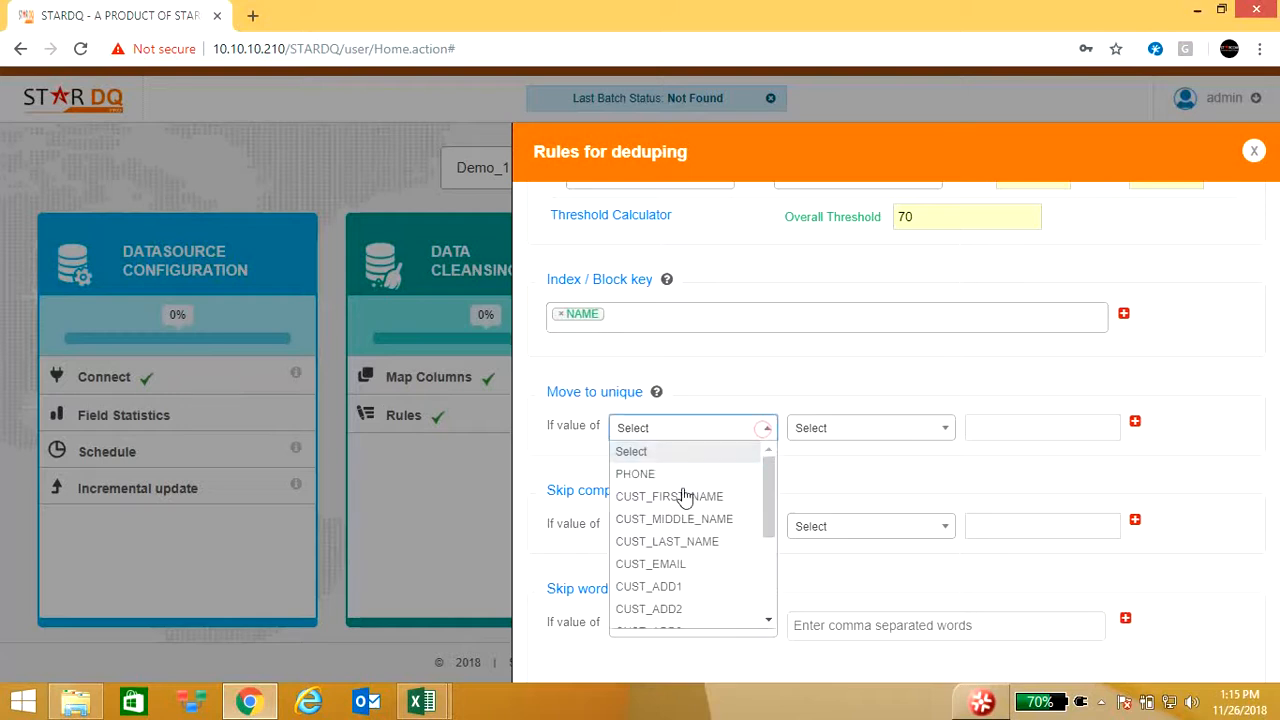
pyautogui.click(883, 448)
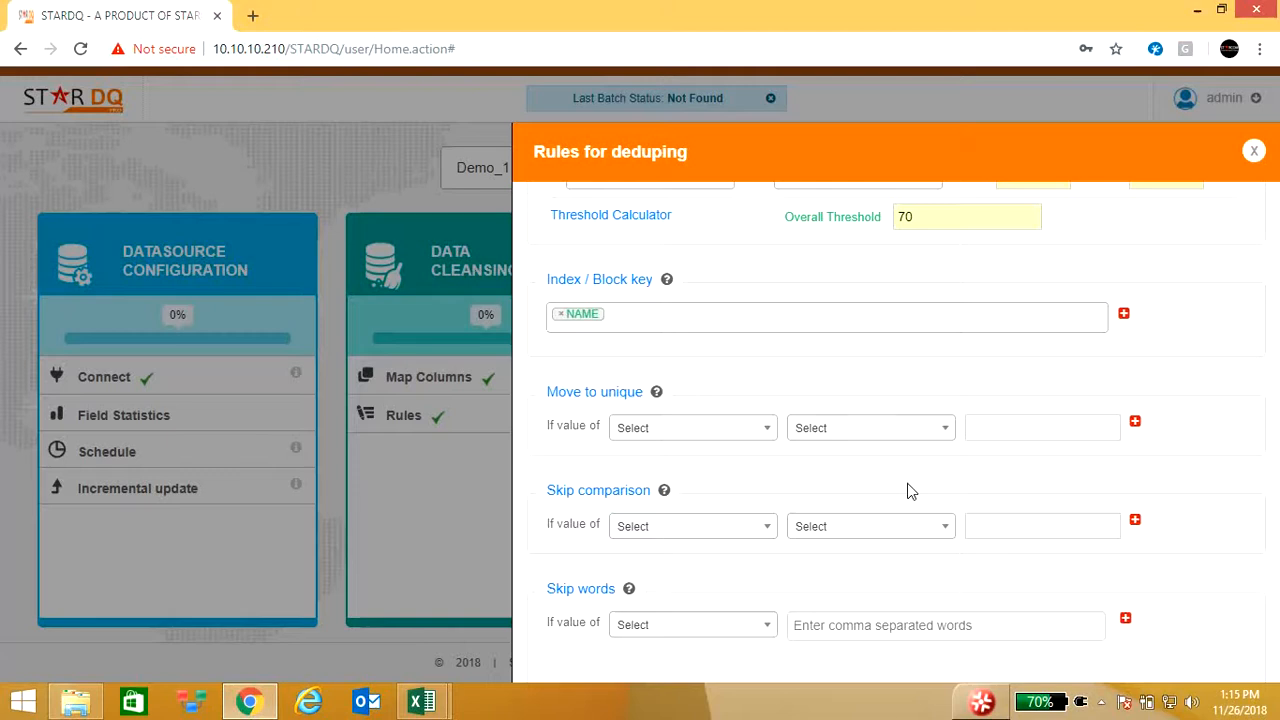
pyautogui.scroll(-1, 908, 491)
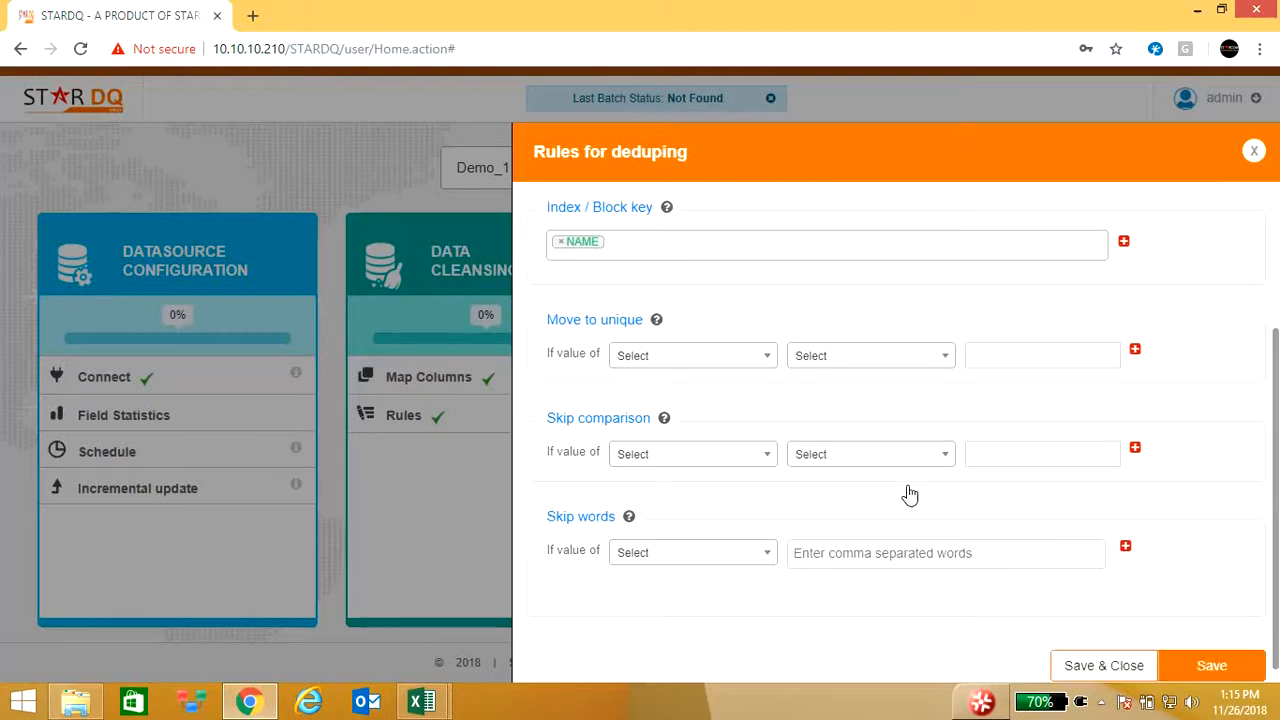
pyautogui.click(765, 458)
pyautogui.click(664, 501)
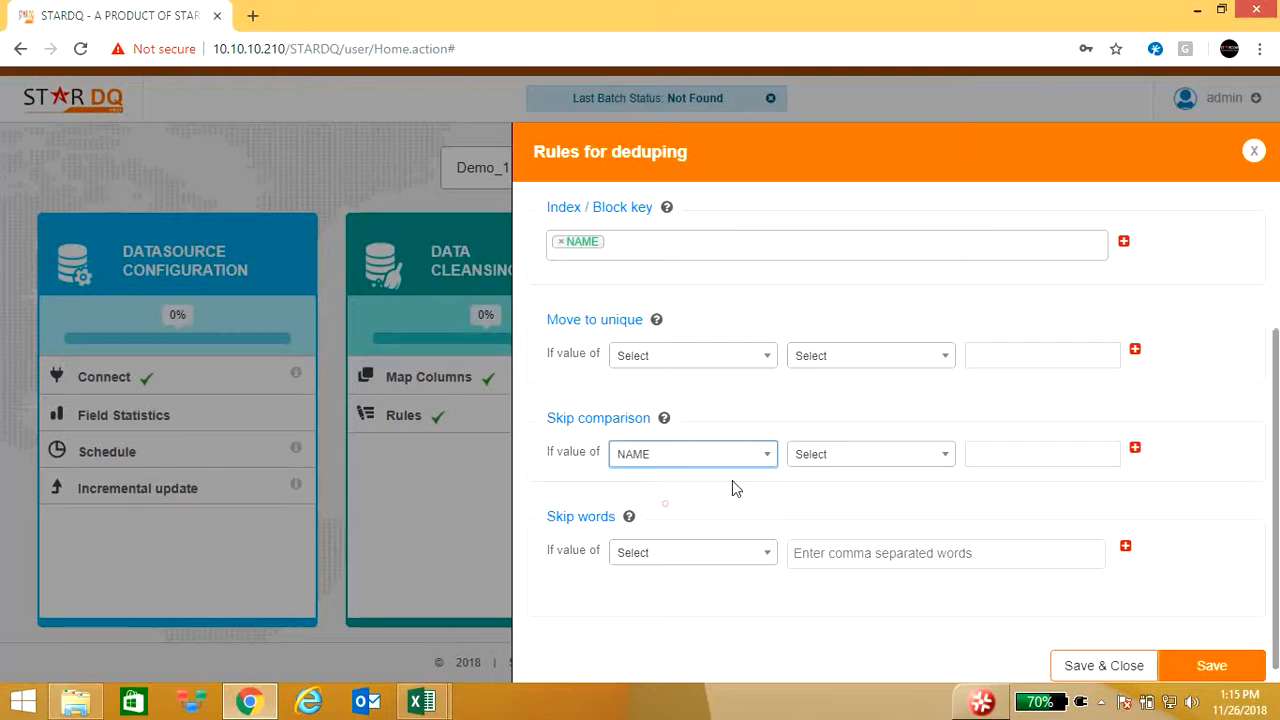
pyautogui.click(893, 462)
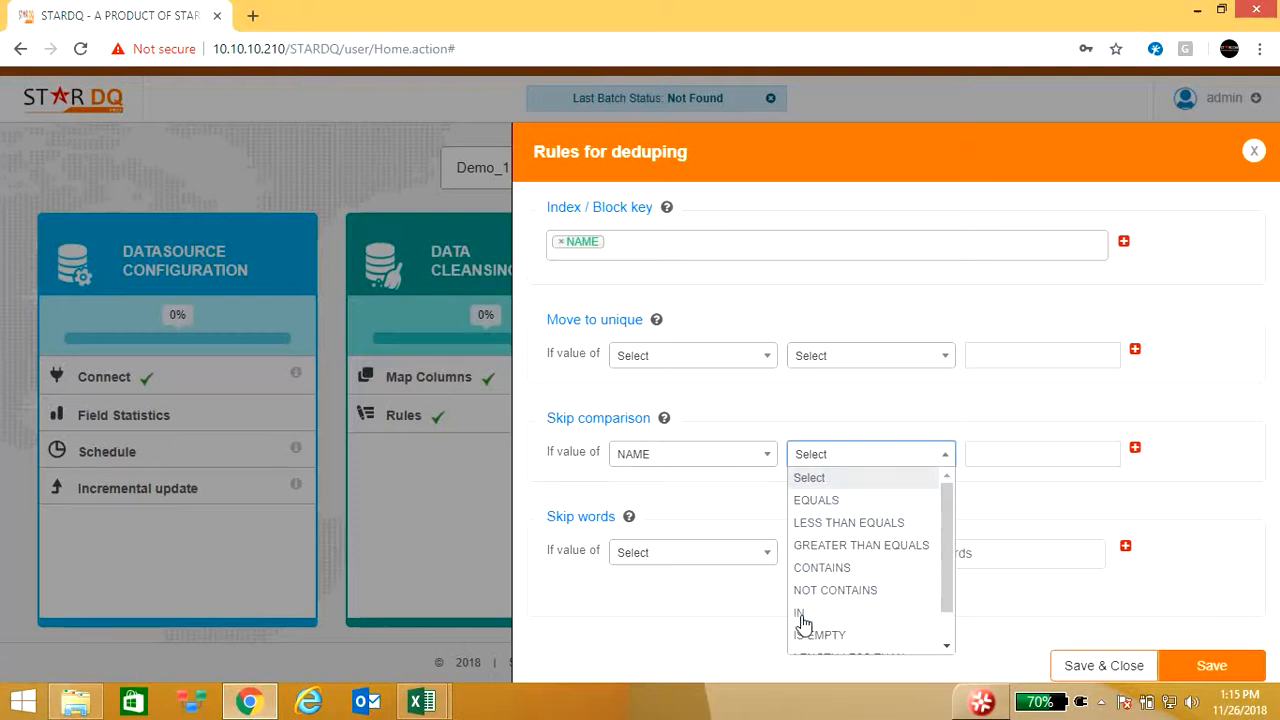
pyautogui.scroll(-1, 866, 558)
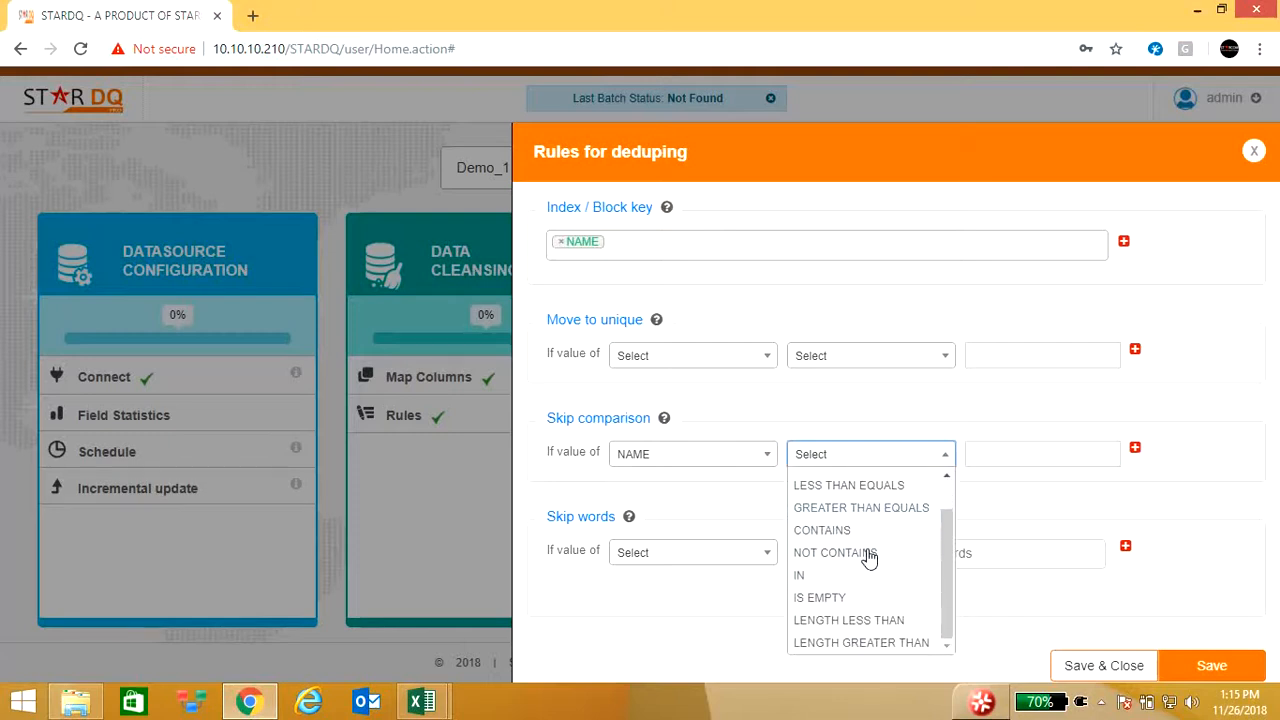
pyautogui.click(1026, 455)
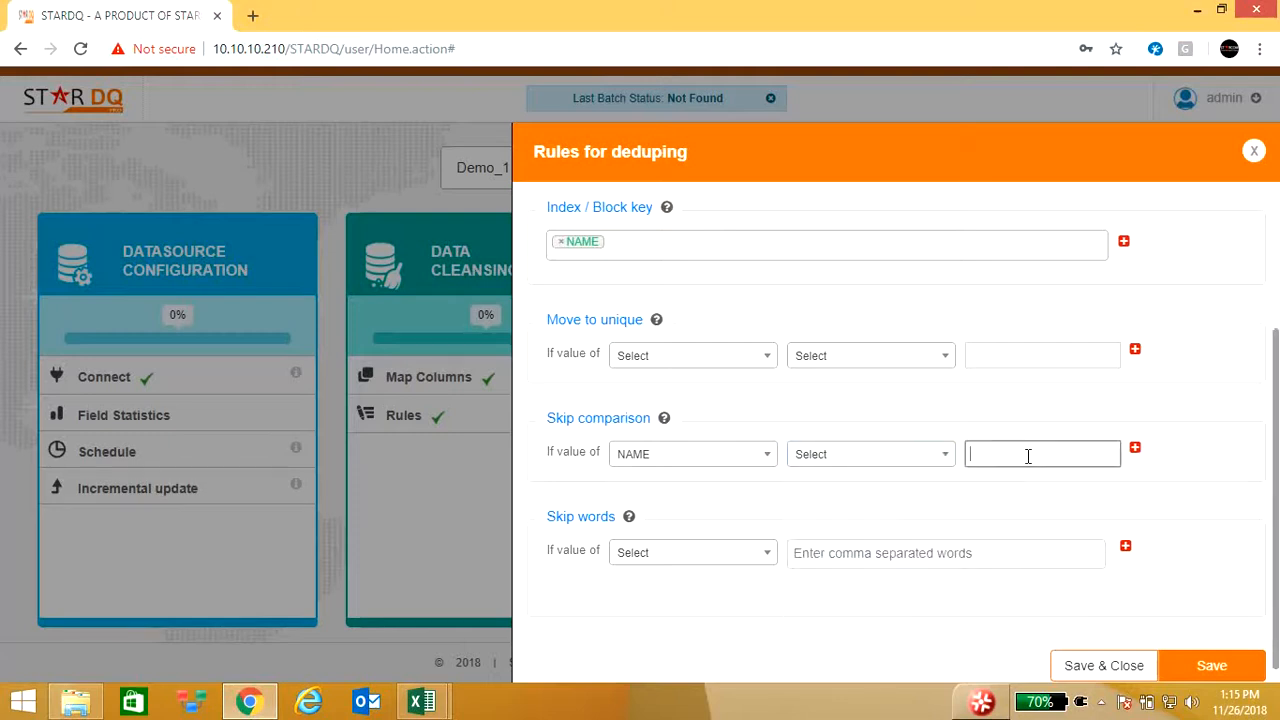
pyautogui.click(766, 462)
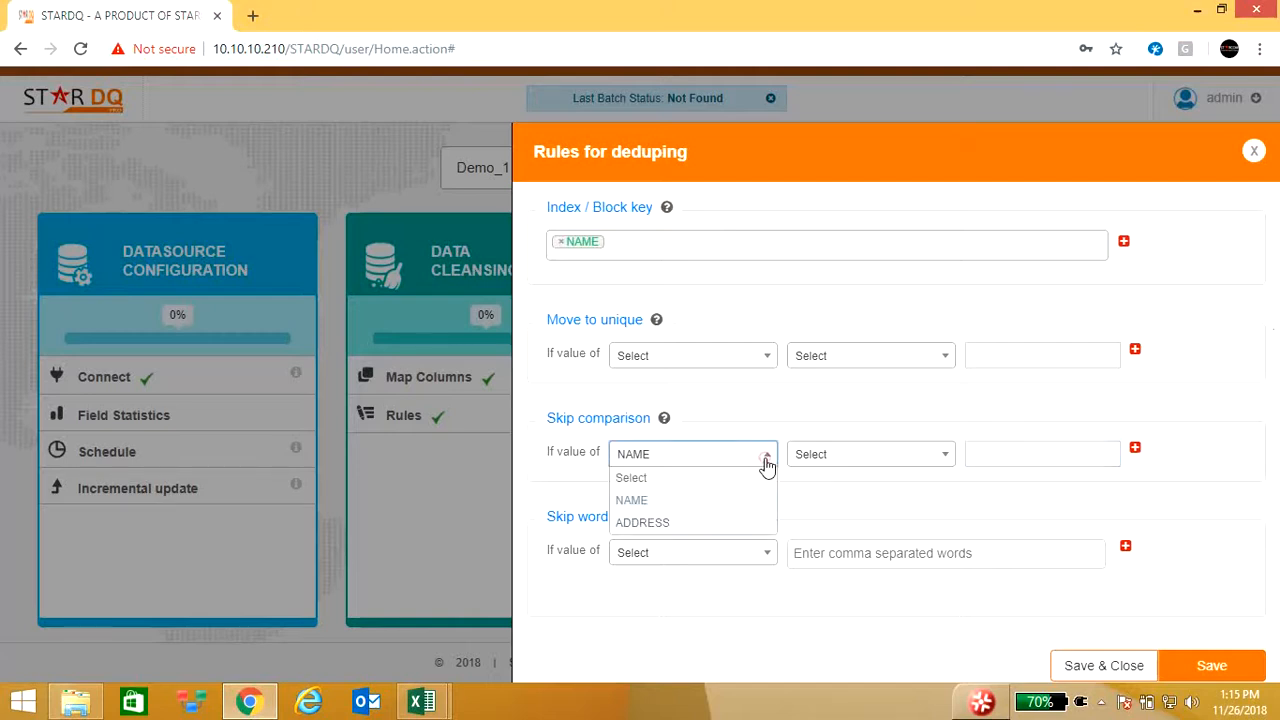
pyautogui.click(668, 479)
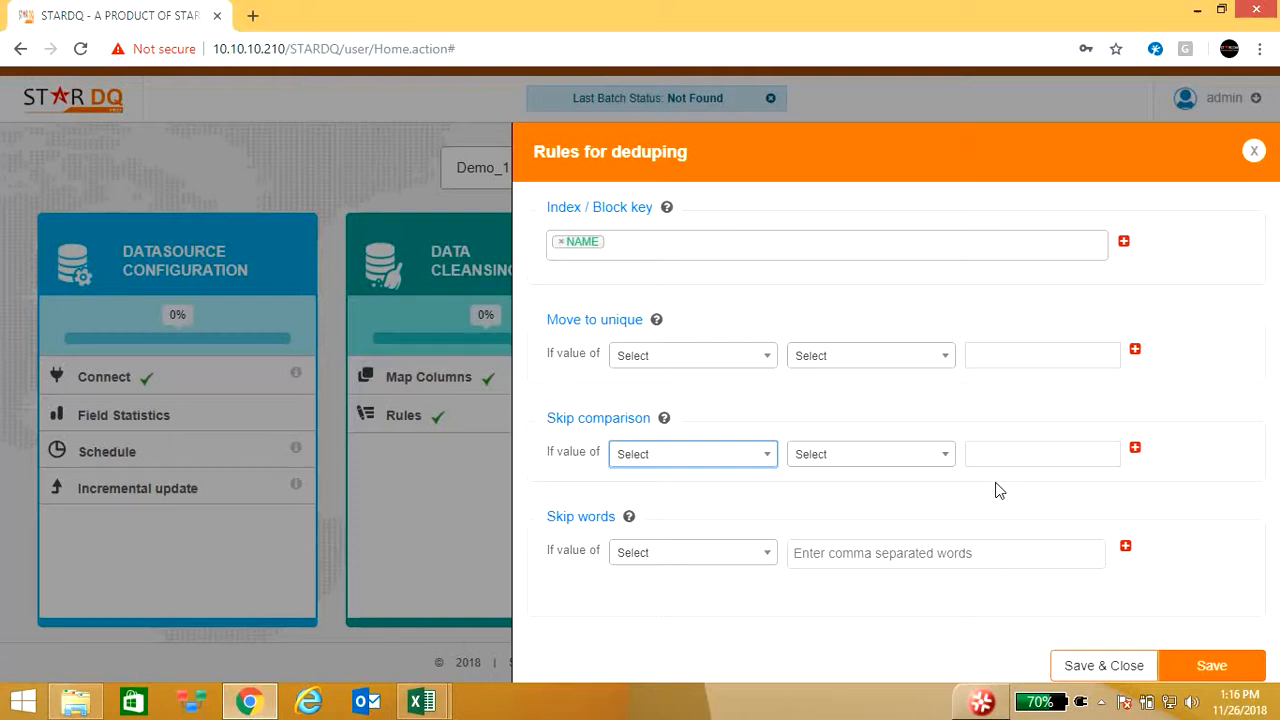
pyautogui.scroll(-1, 1003, 494)
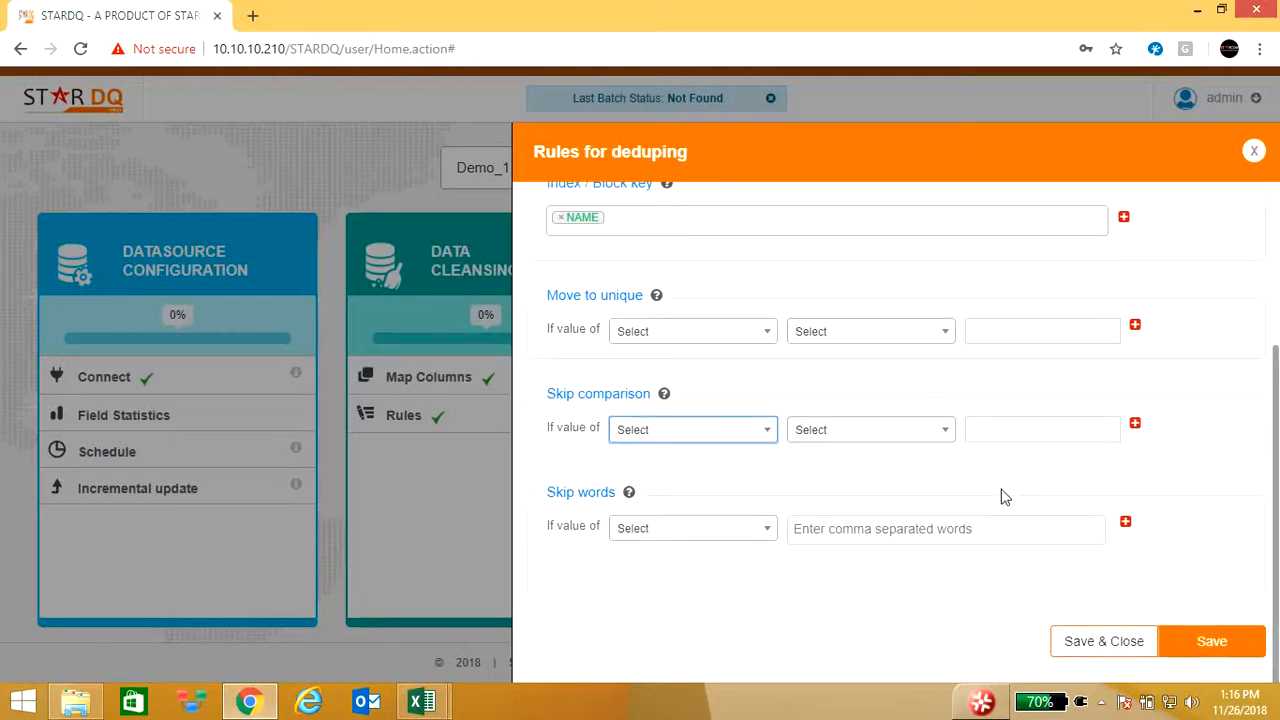
pyautogui.click(764, 533)
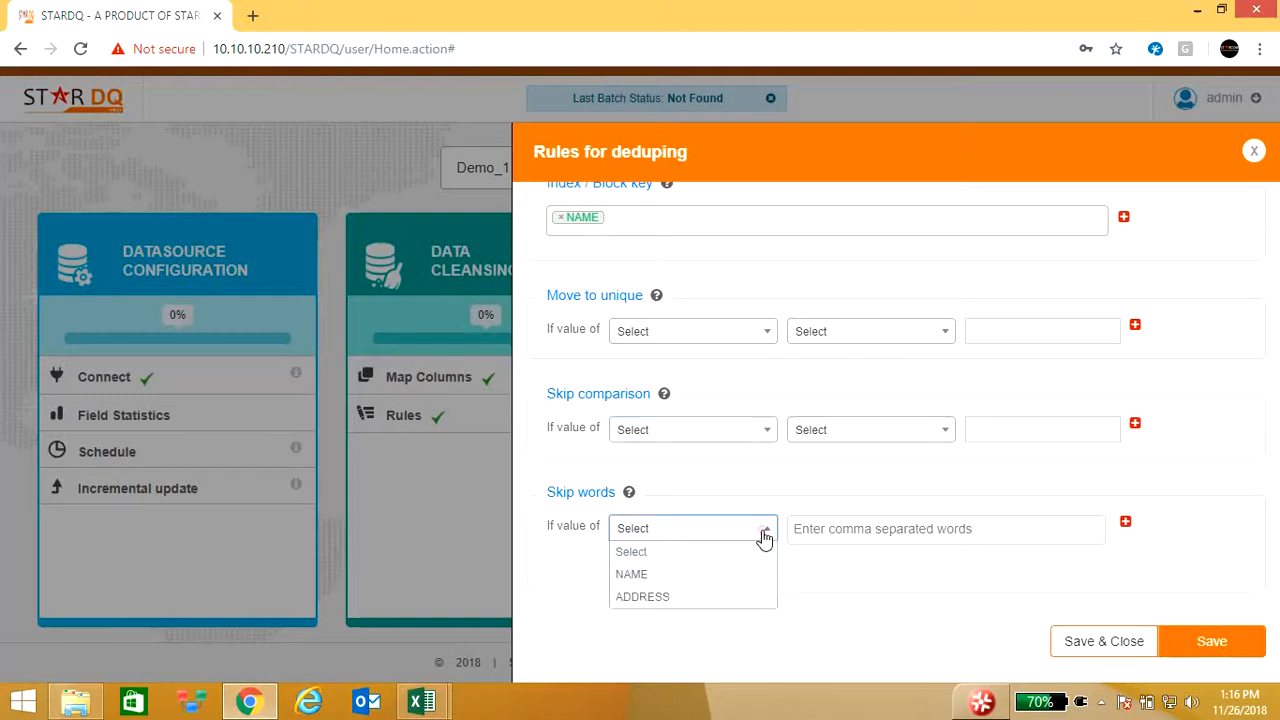
pyautogui.click(857, 568)
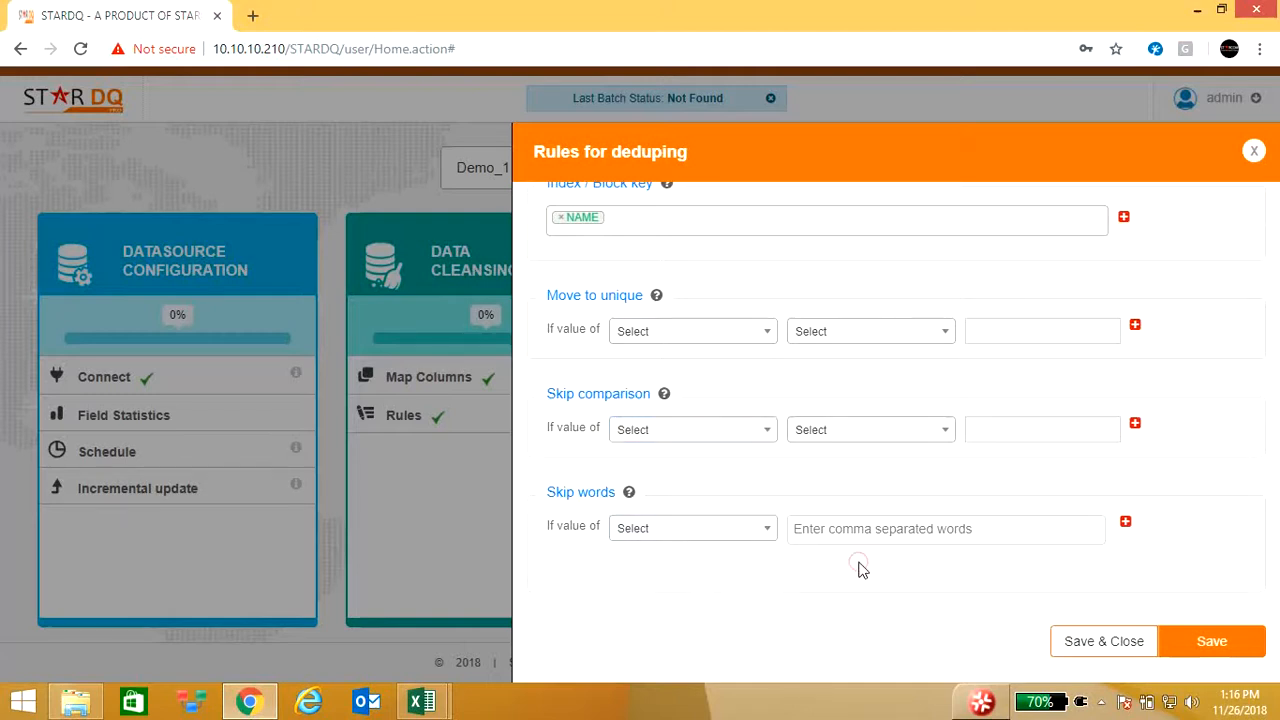
# Set a Skip words rule on the NAME column with the words Mr., Mrs. and Shree
pyautogui.scroll(3, 857, 565)
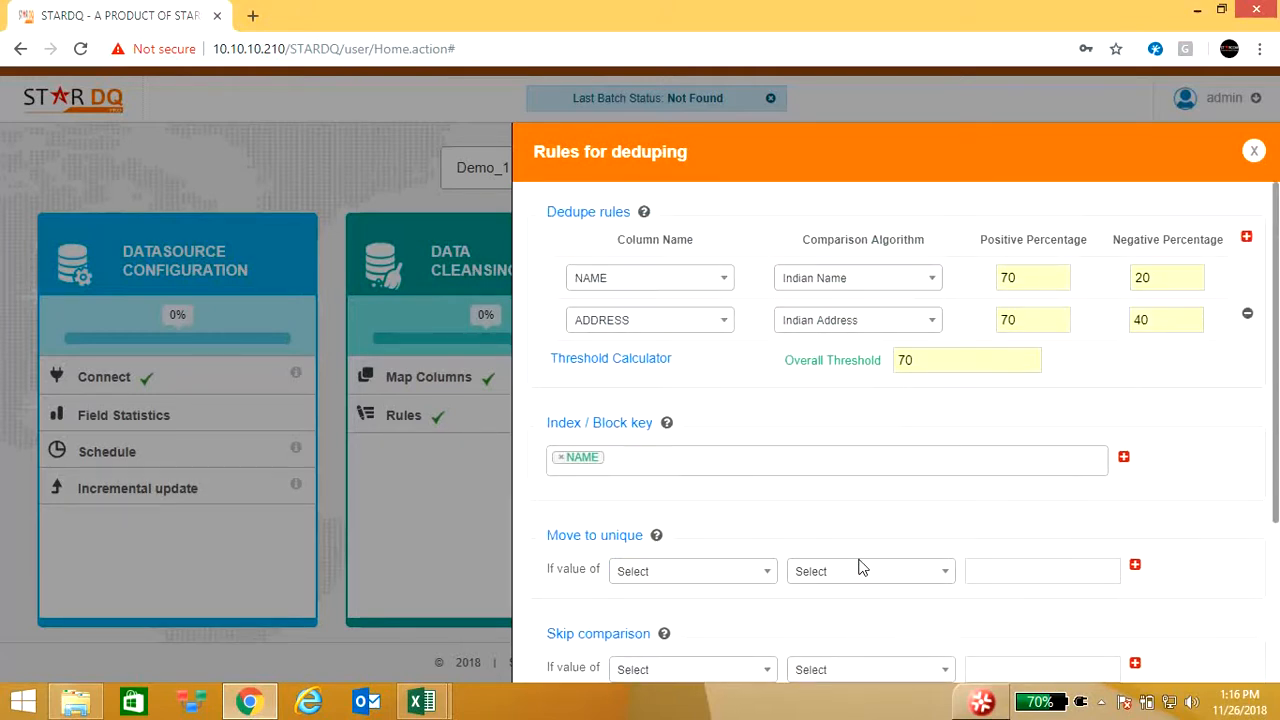
pyautogui.scroll(-3, 942, 562)
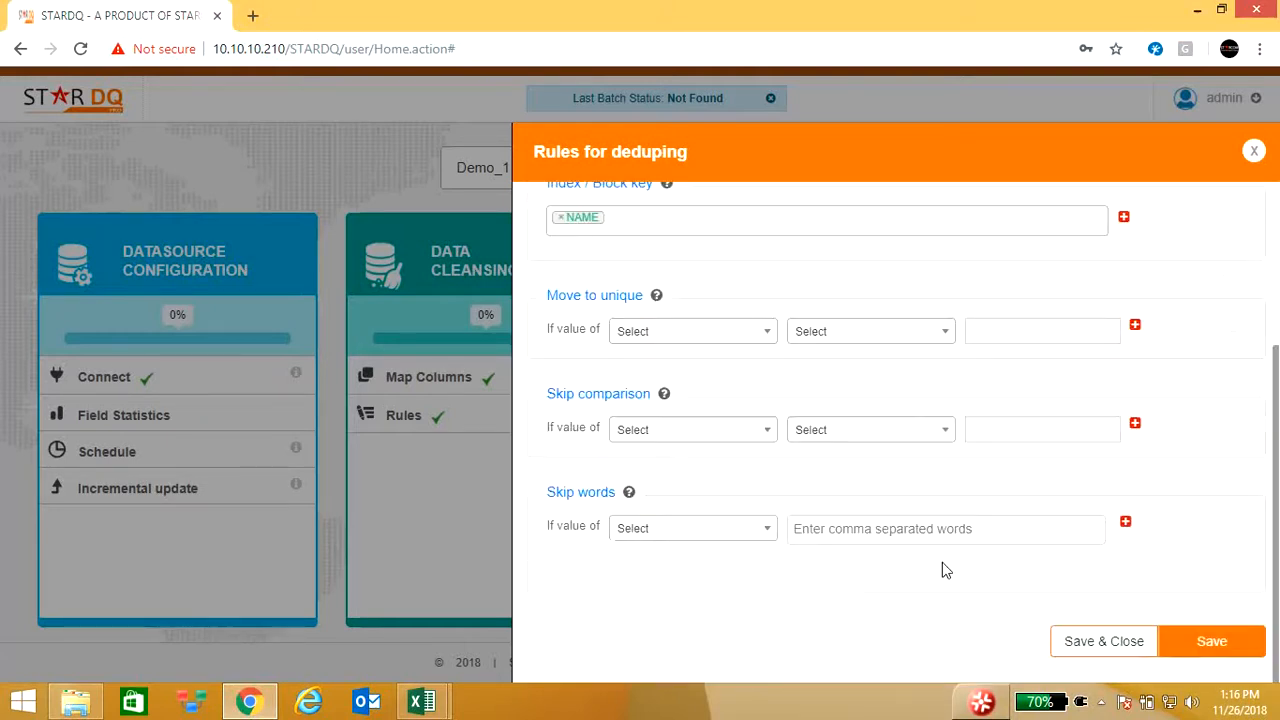
pyautogui.click(768, 536)
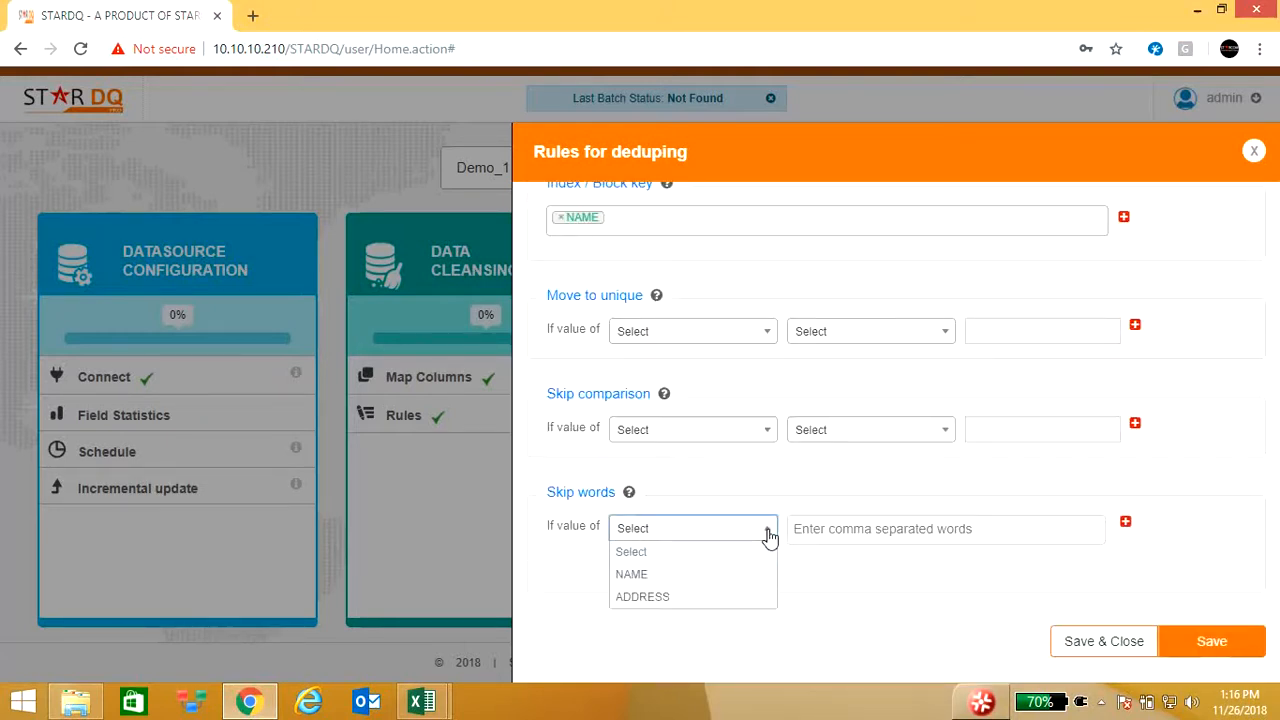
pyautogui.click(680, 577)
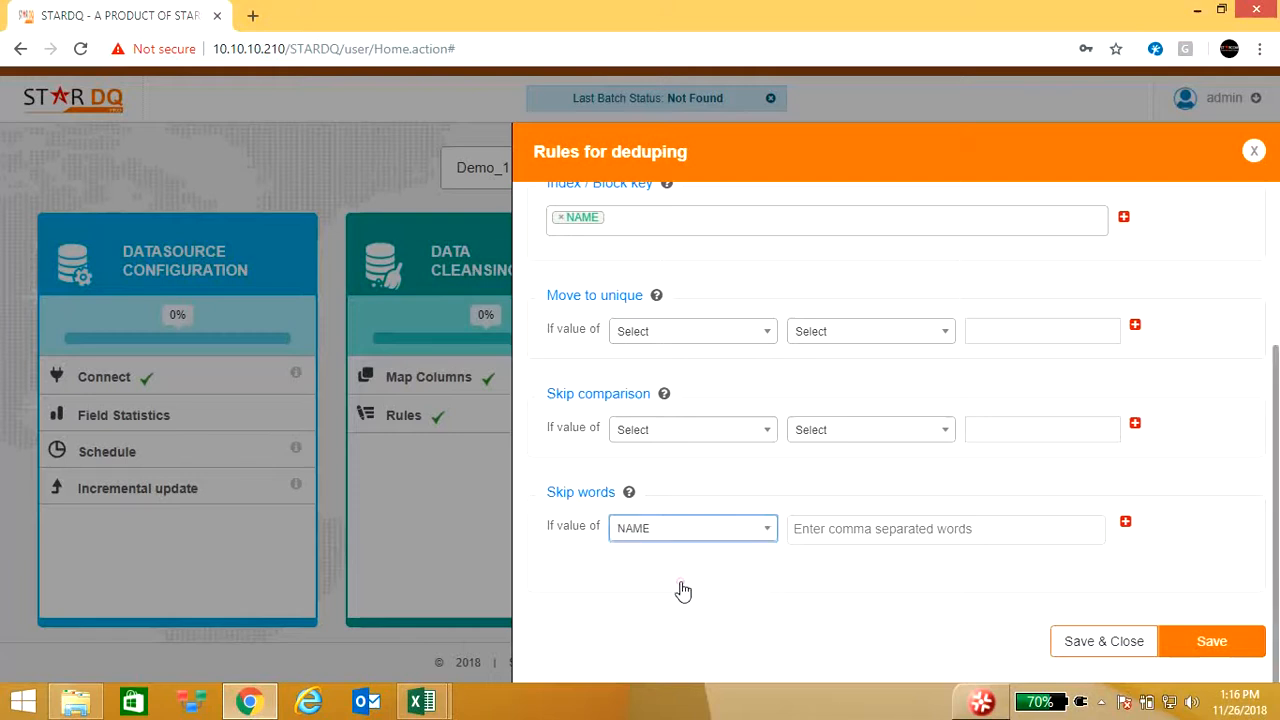
pyautogui.click(872, 527)
pyautogui.write('m')
pyautogui.press('BackSpace')
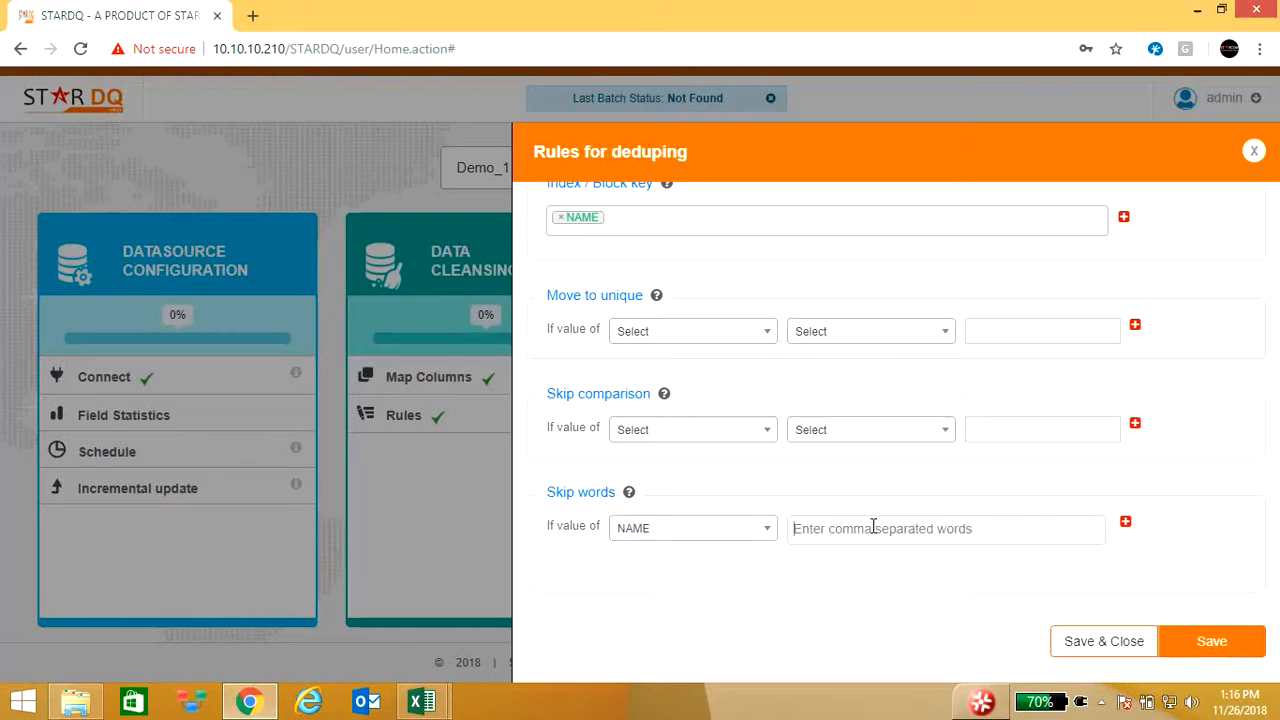
pyautogui.write('Mr.')
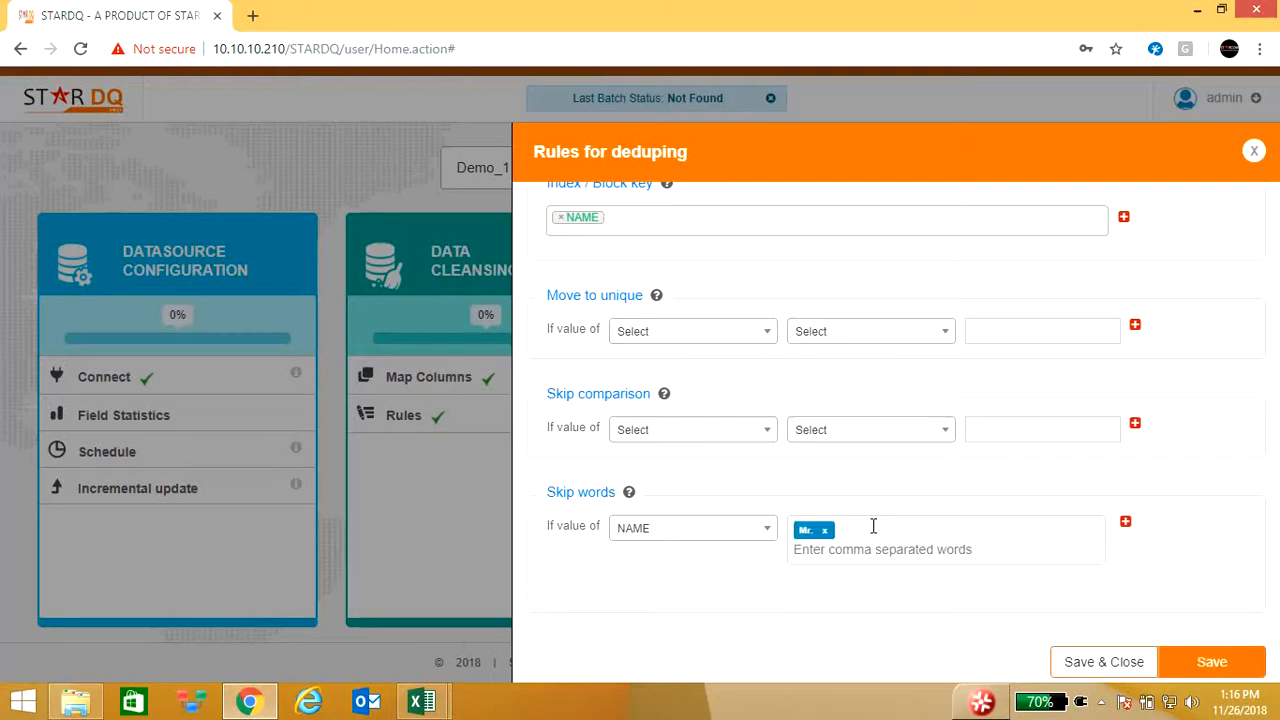
pyautogui.write(',M')
pyautogui.write('rs.,')
pyautogui.write('S')
pyautogui.write('hree,')
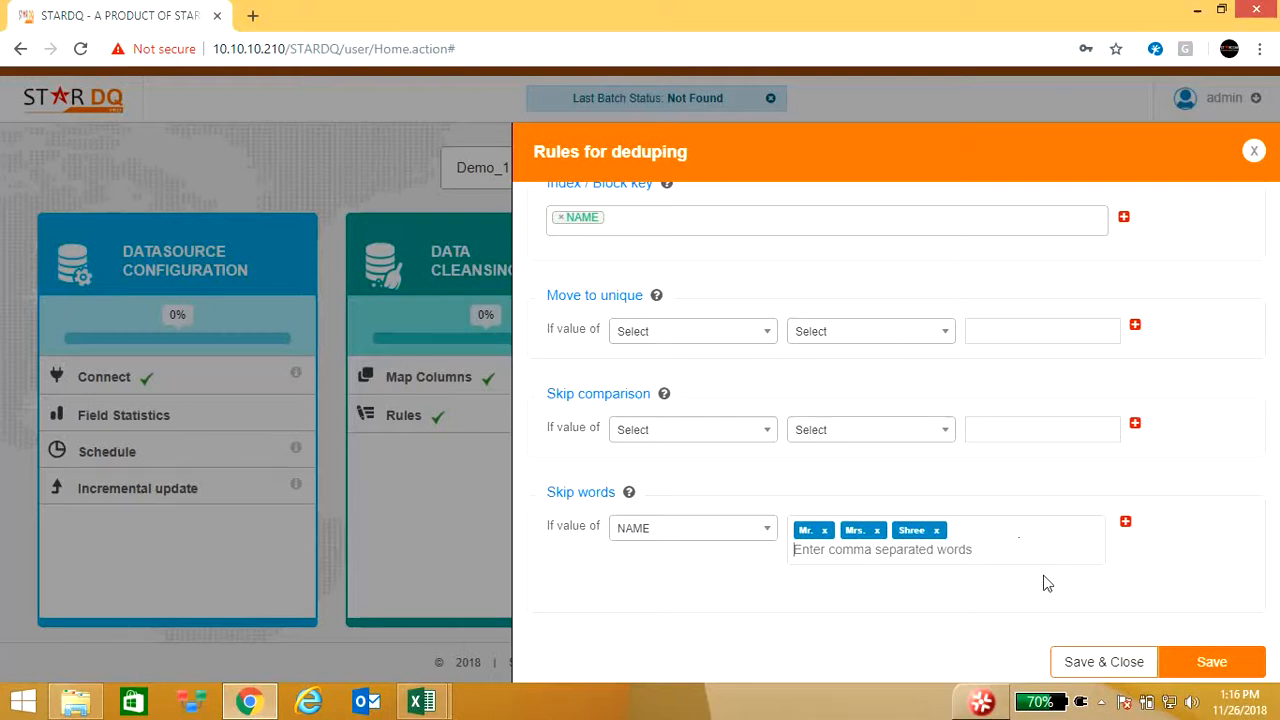
# Review the deduping rules from the dedupe columns to the skip words, then save and close them
pyautogui.scroll(2, 1044, 585)
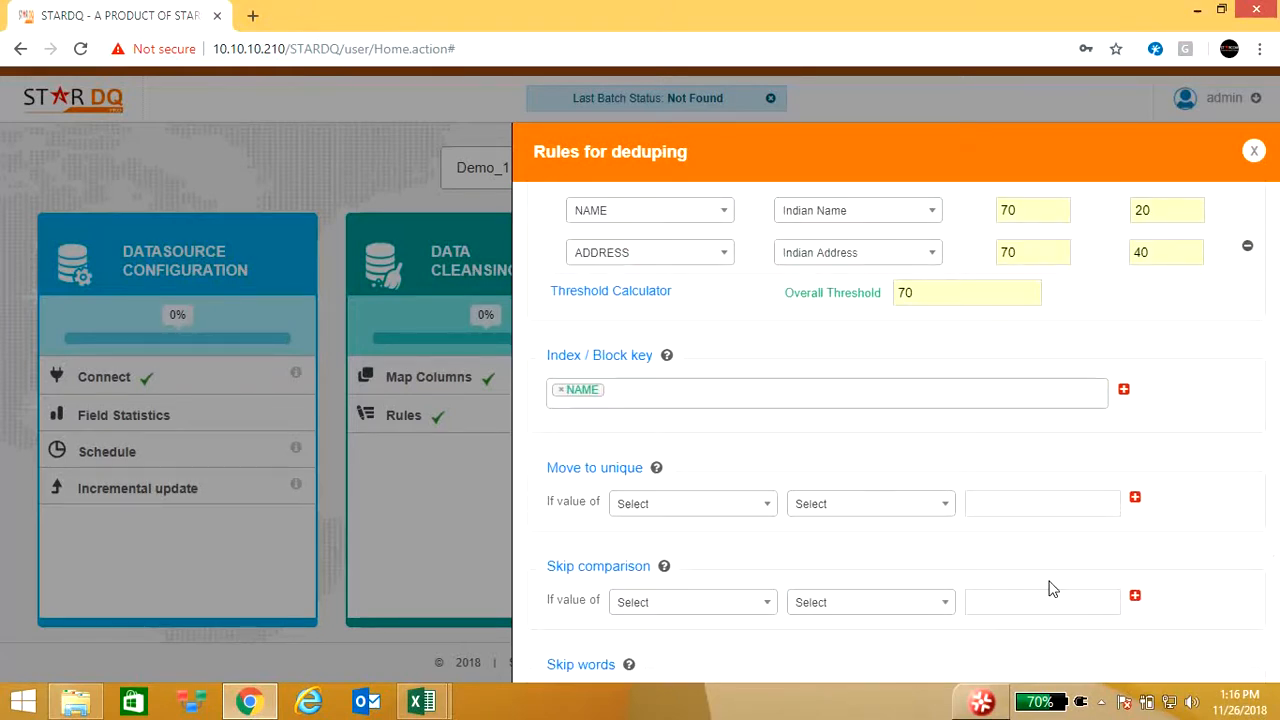
pyautogui.scroll(1, 1047, 590)
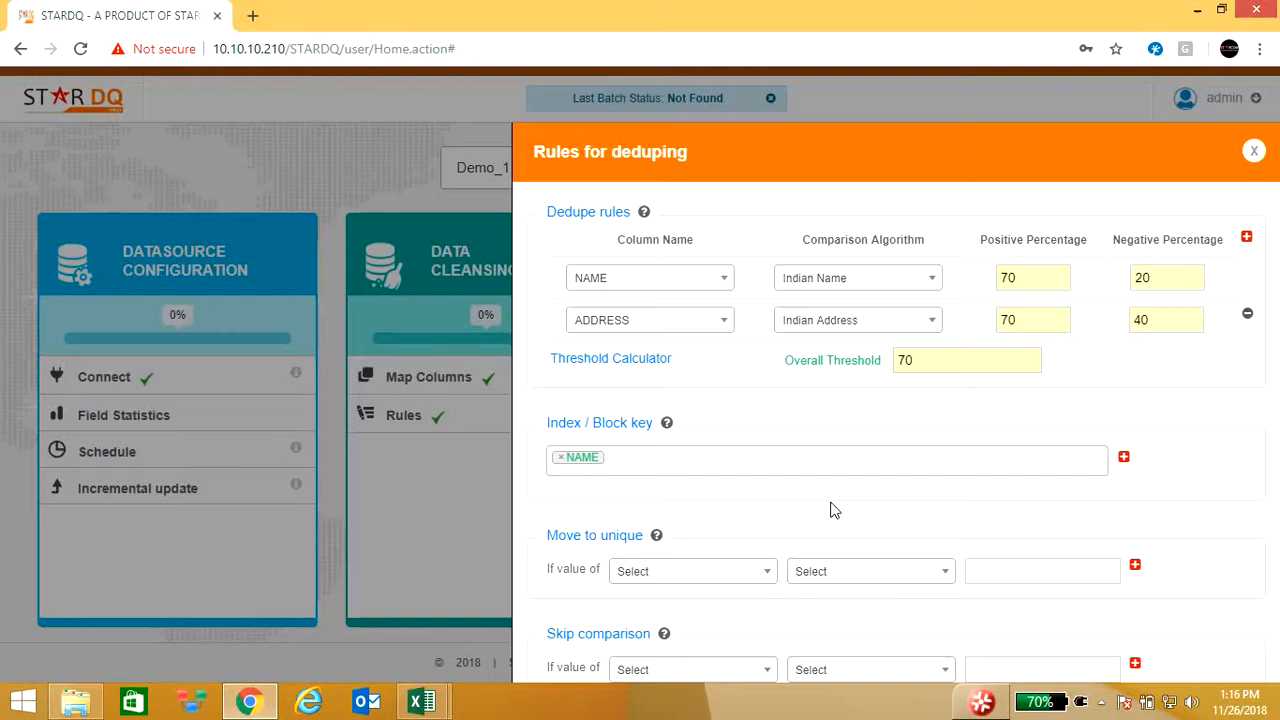
pyautogui.scroll(-3, 830, 510)
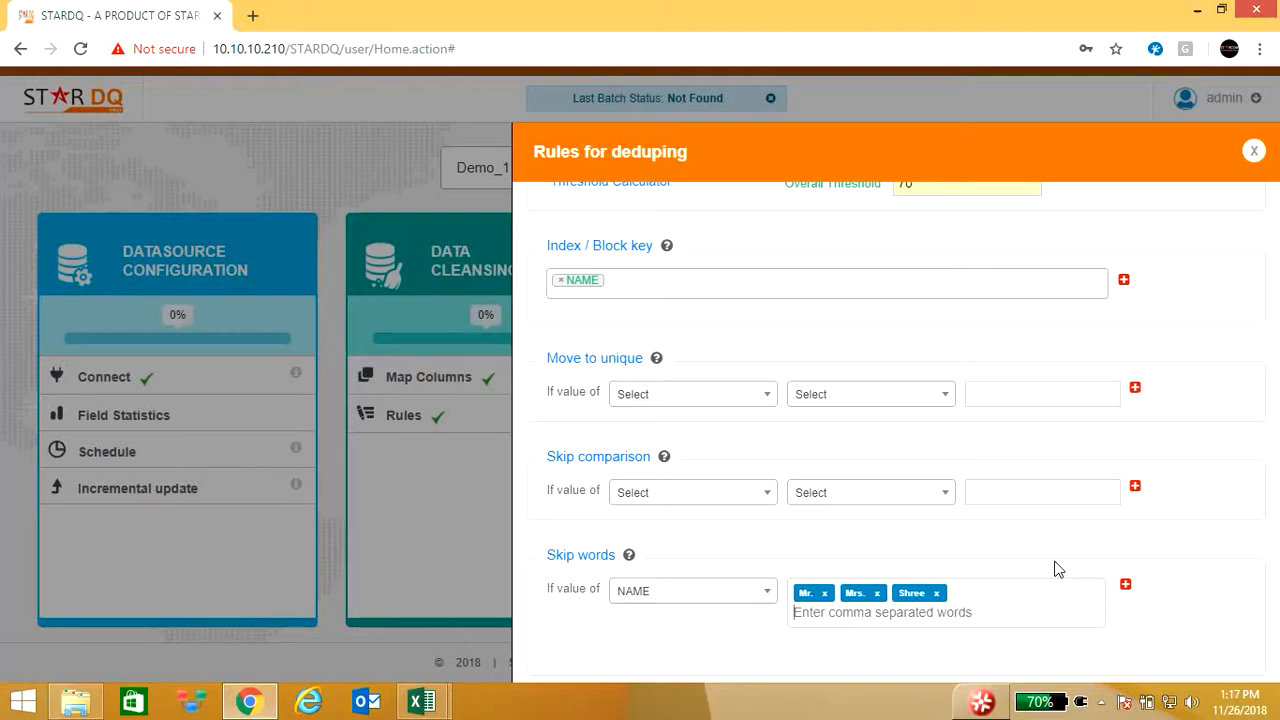
pyautogui.scroll(-1, 1017, 600)
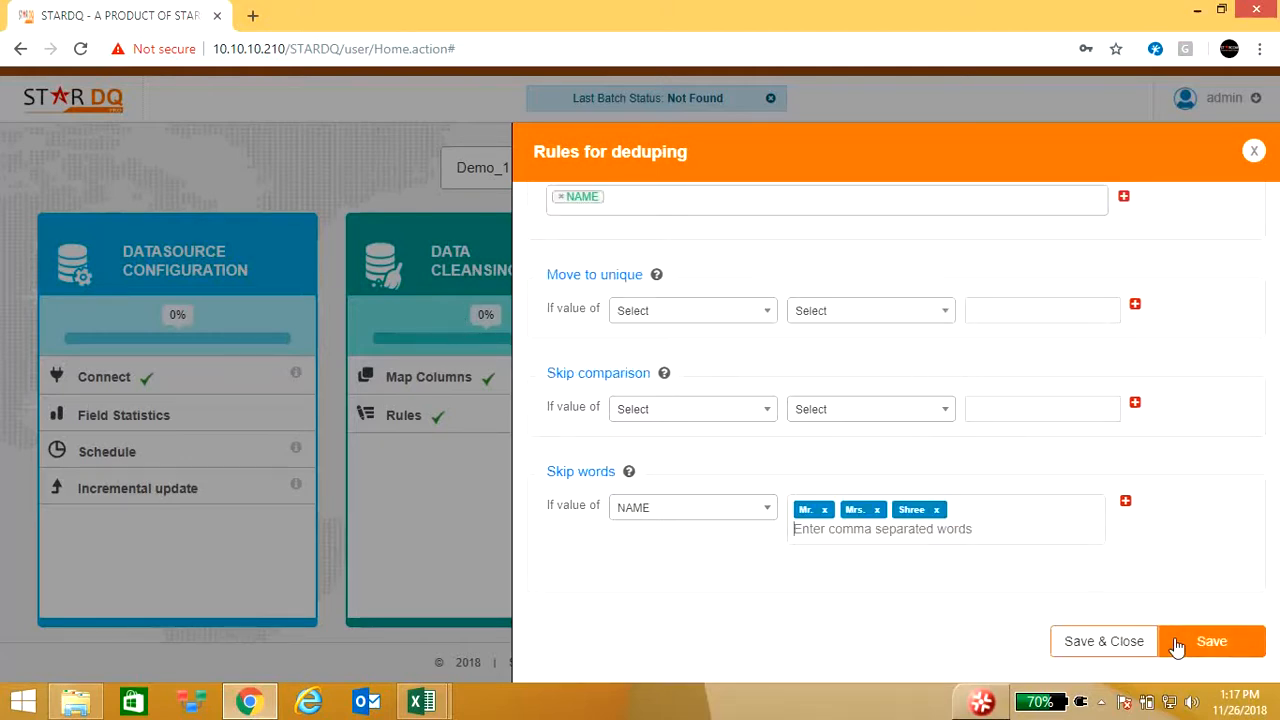
pyautogui.click(1120, 648)
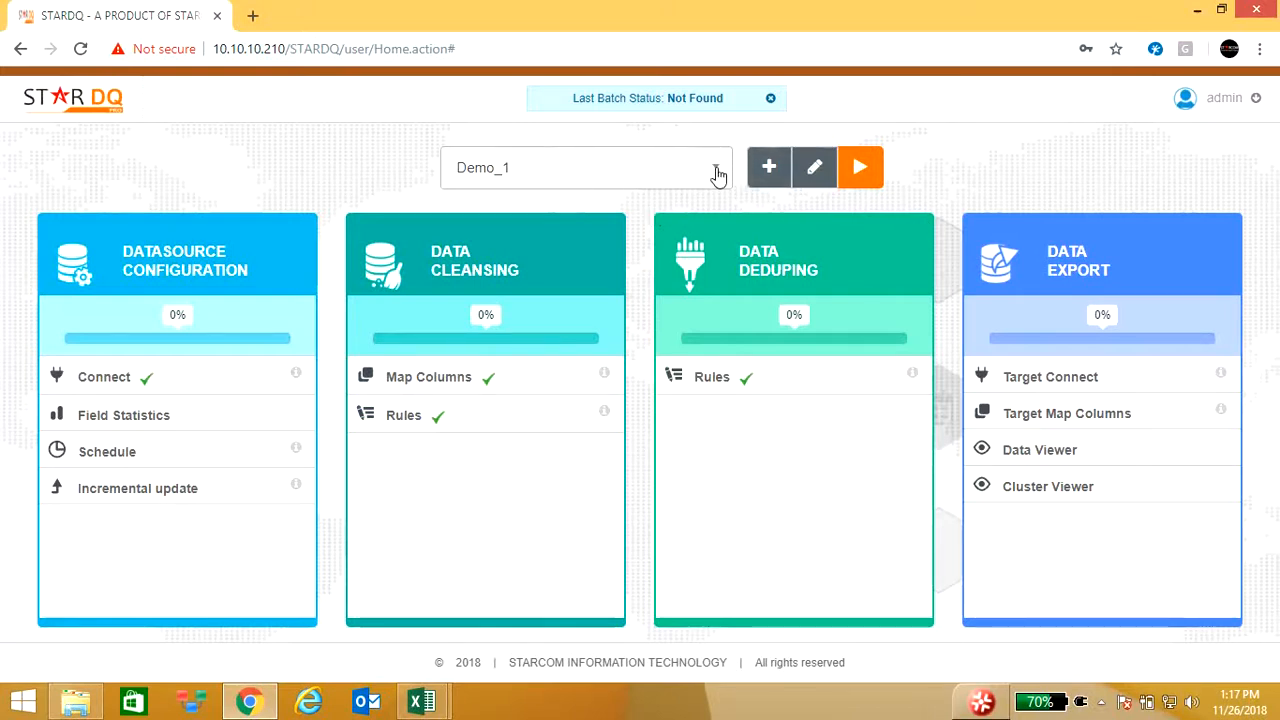
# Run the Demo_1 process and check the last batch details for each task's status and timing
pyautogui.click(864, 177)
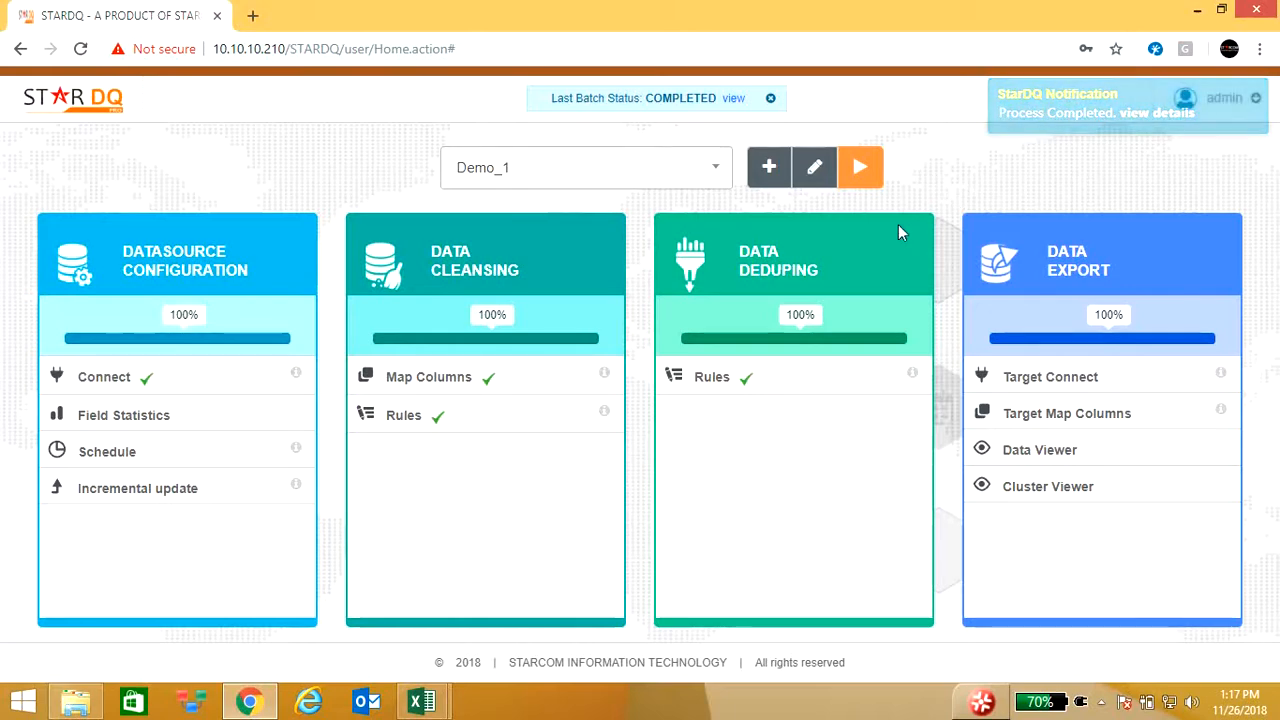
pyautogui.click(733, 100)
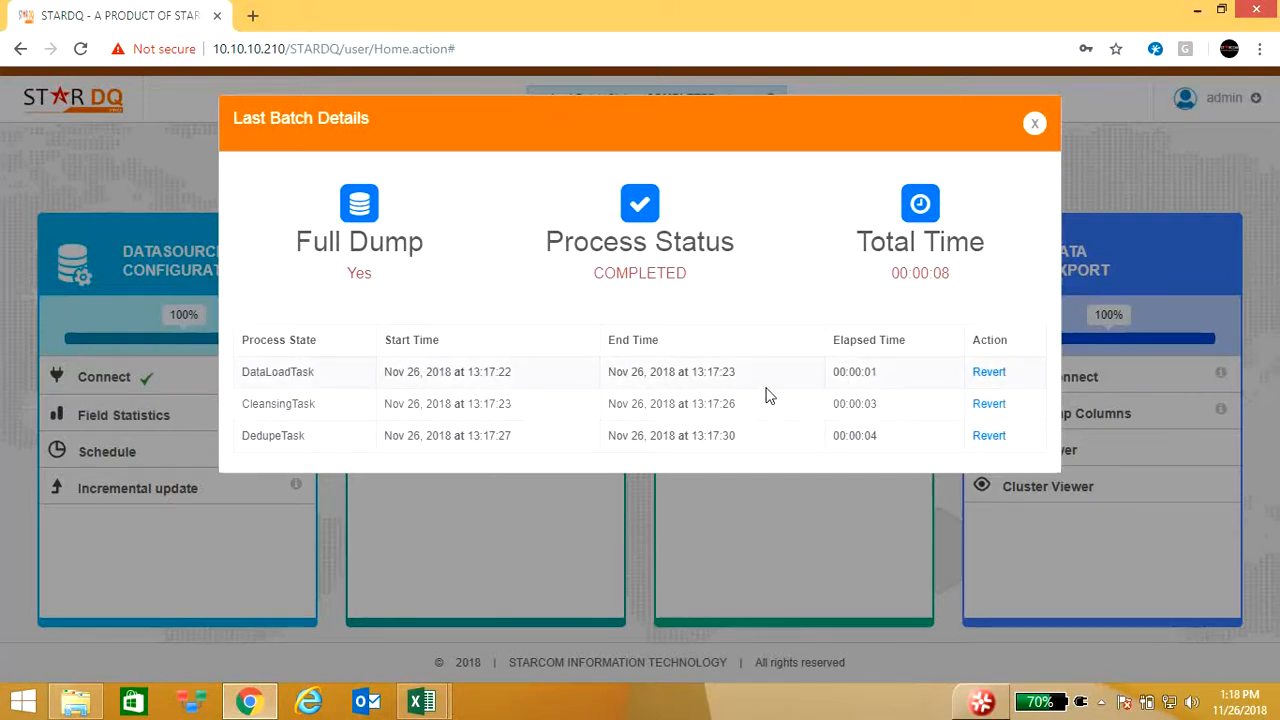
pyautogui.click(1036, 124)
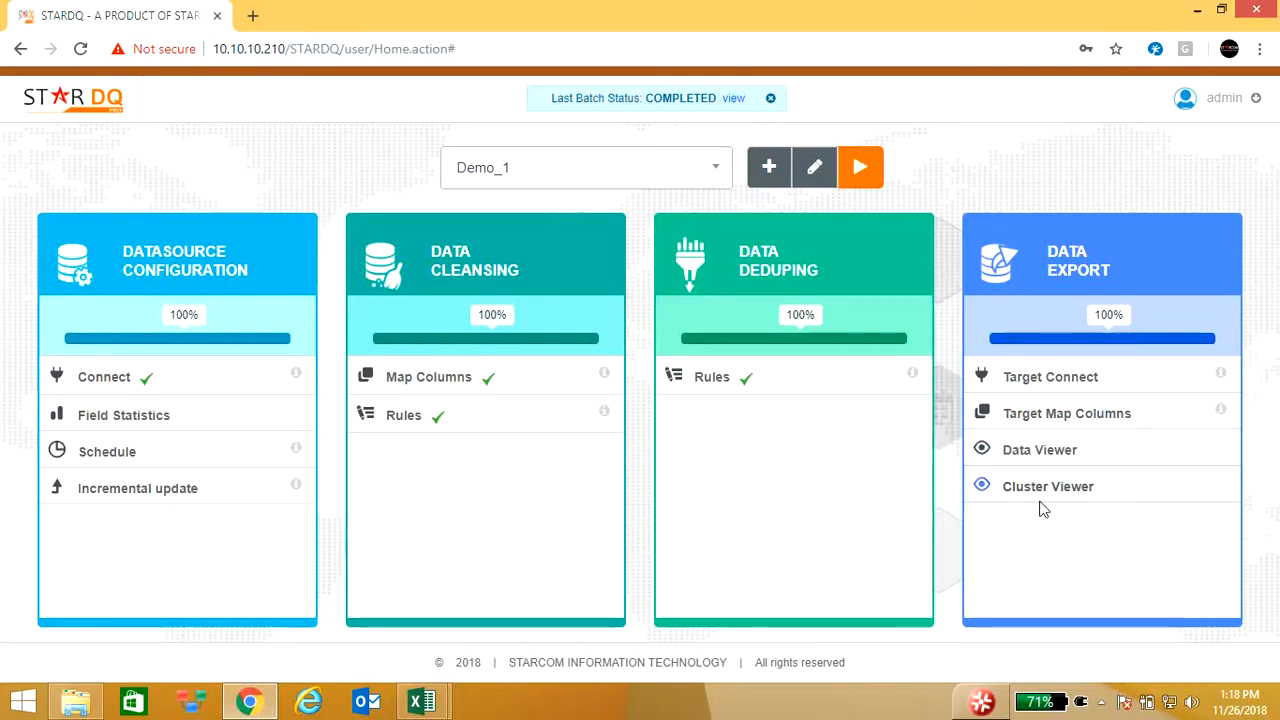
# Download the Demo_1 cluster results from the Cluster Viewer and open data_2_cluster.csv in Excel
pyautogui.click(1041, 495)
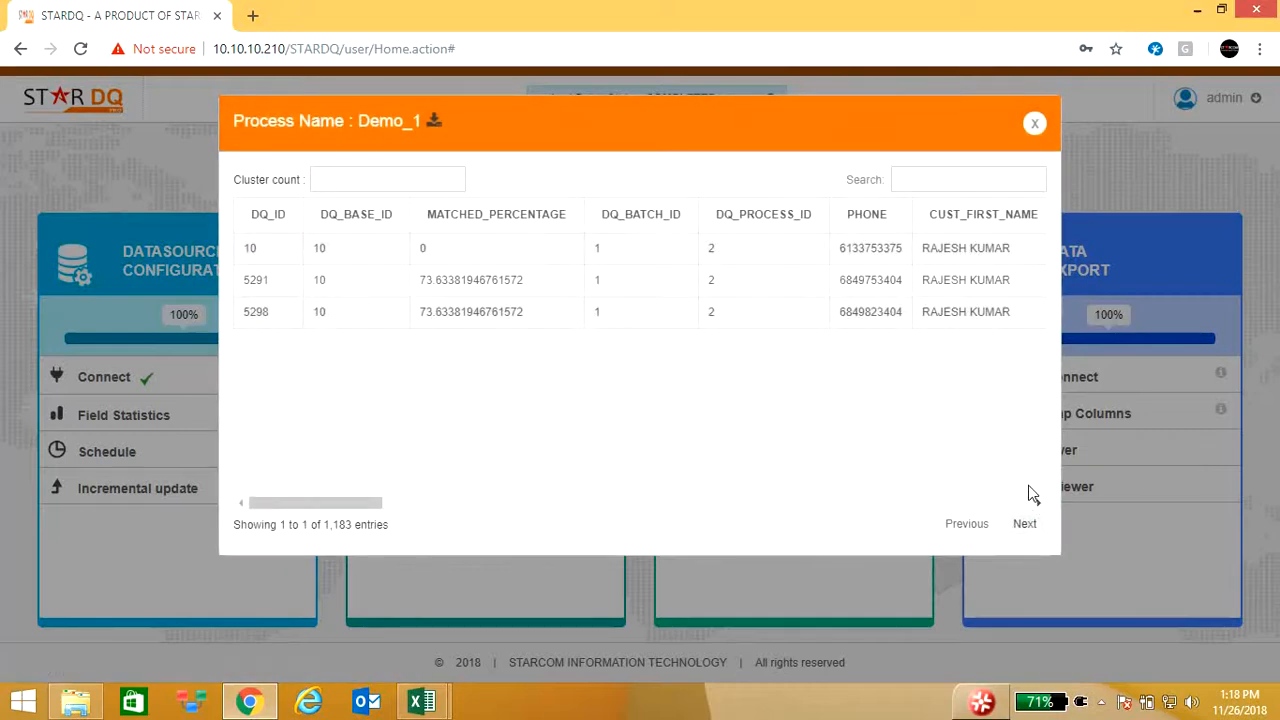
pyautogui.click(435, 121)
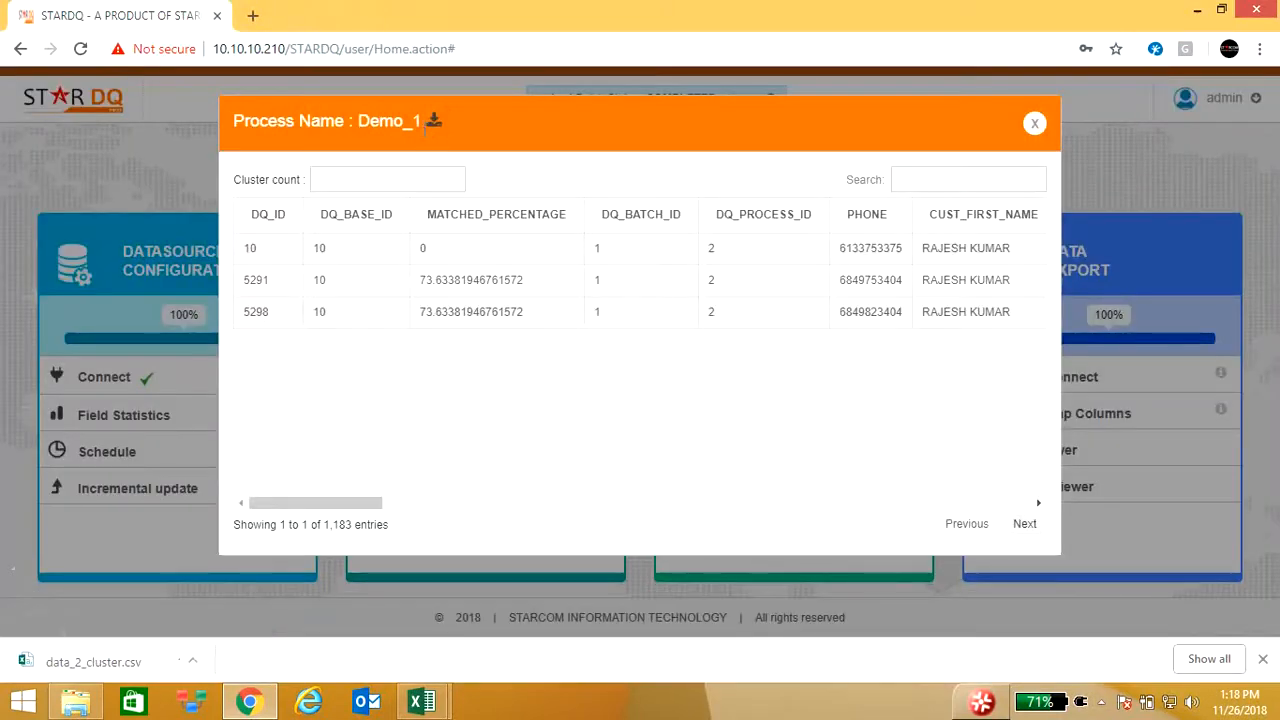
pyautogui.click(135, 663)
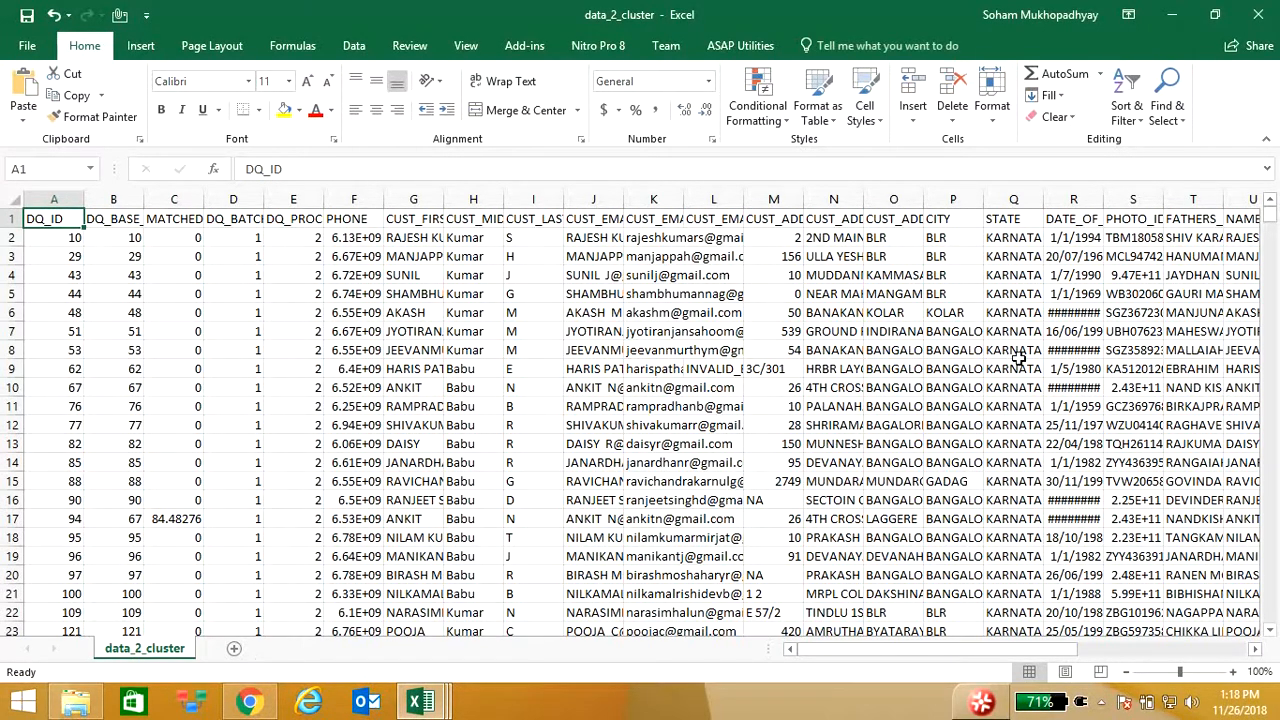
# Return to STARDQ in Chrome and examine the cluster count, matched percentages, names and cleansed addresses of the first cluster, then close the viewer
pyautogui.click(249, 702)
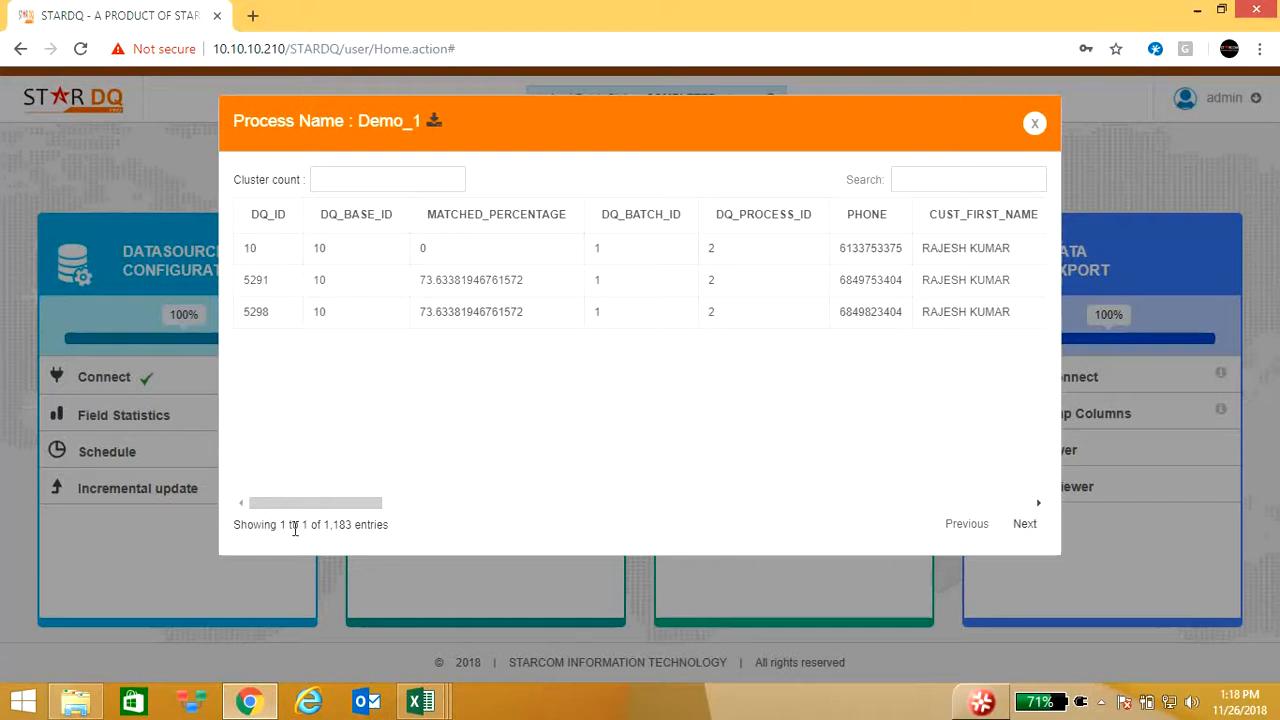
pyautogui.moveTo(324, 527); pyautogui.dragTo(397, 530)
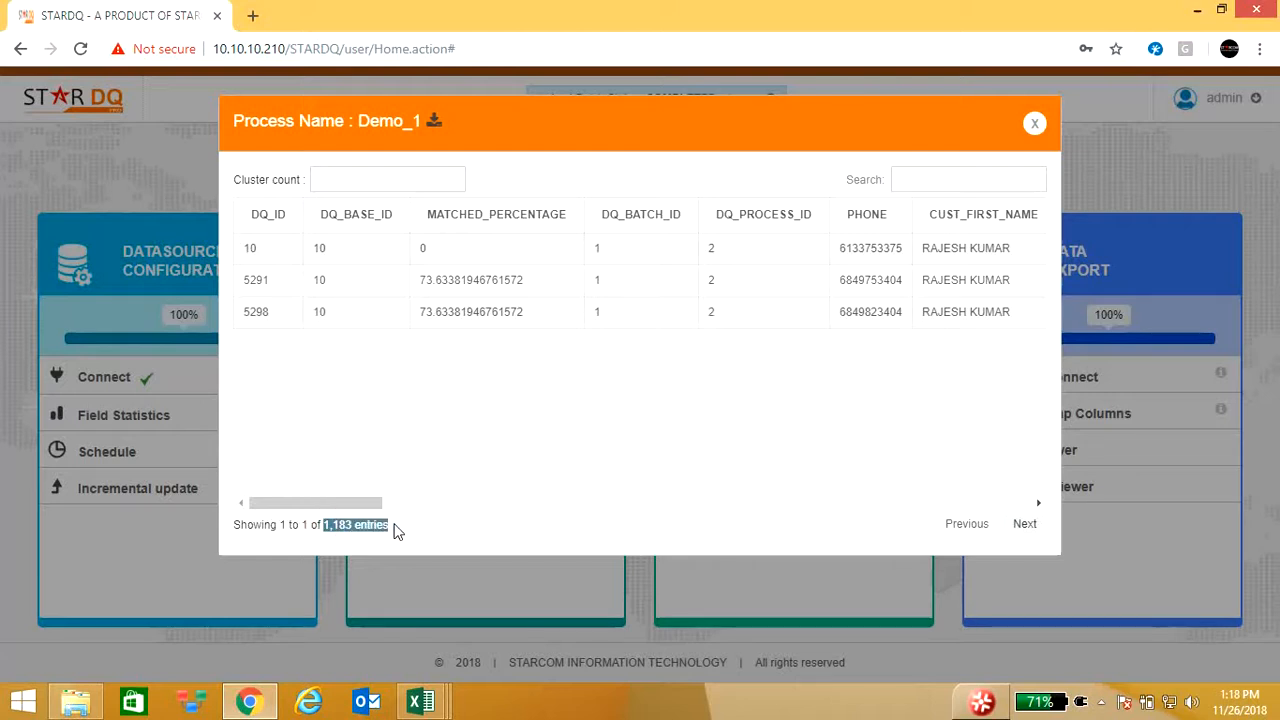
pyautogui.click(488, 403)
pyautogui.moveTo(372, 508); pyautogui.dragTo(469, 506)
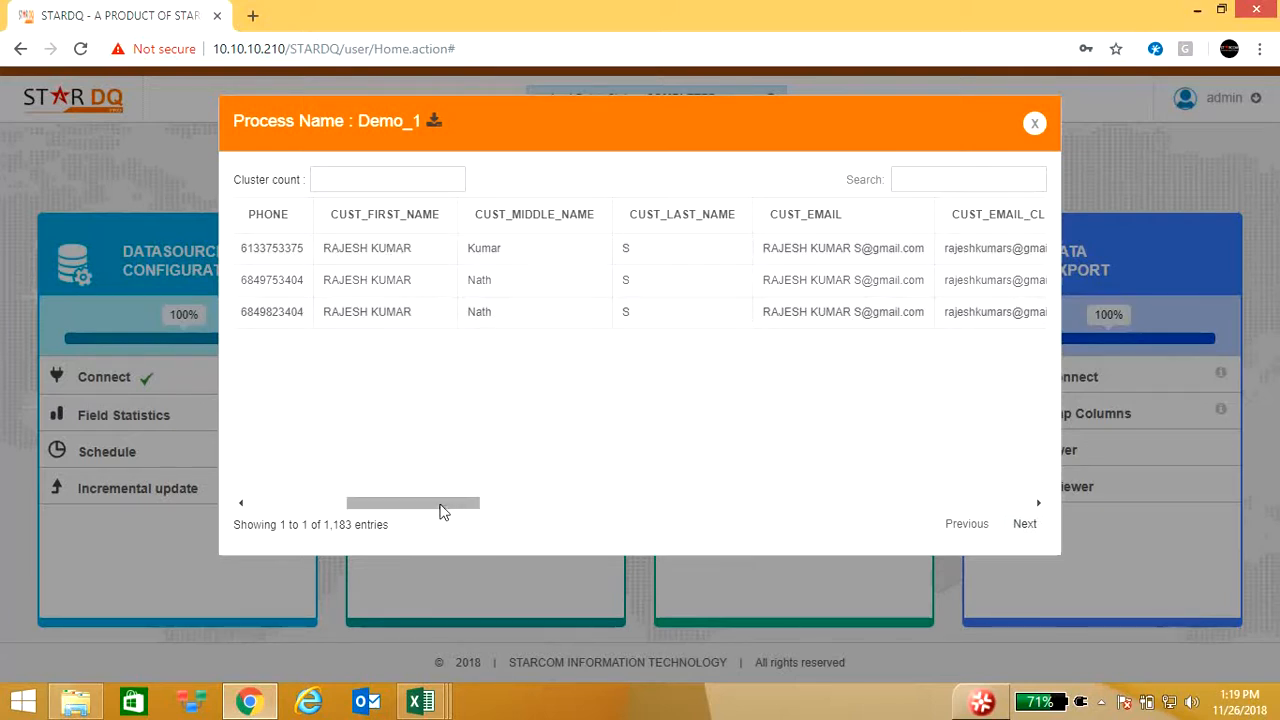
pyautogui.moveTo(450, 505)
pyautogui.mouseDown()
pyautogui.moveTo(355, 505)
pyautogui.moveTo(469, 510)
pyautogui.moveTo(452, 510)
pyautogui.mouseUp()
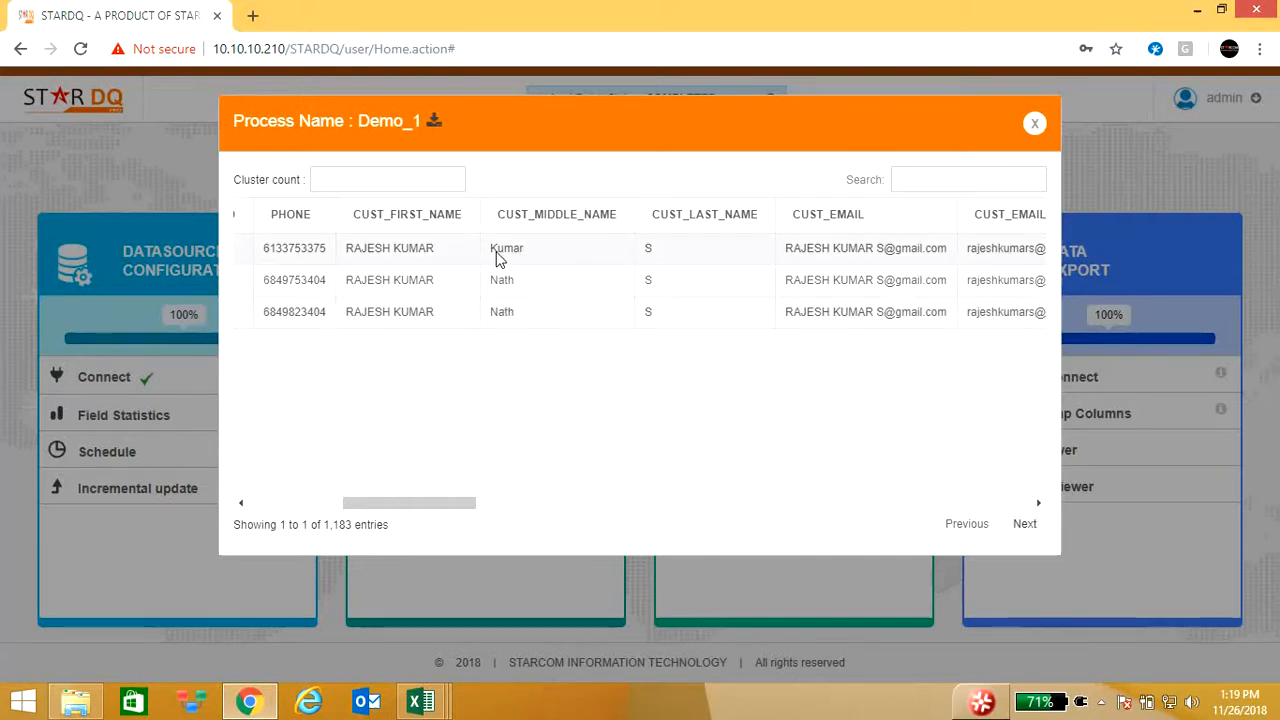
pyautogui.moveTo(452, 503); pyautogui.dragTo(537, 562)
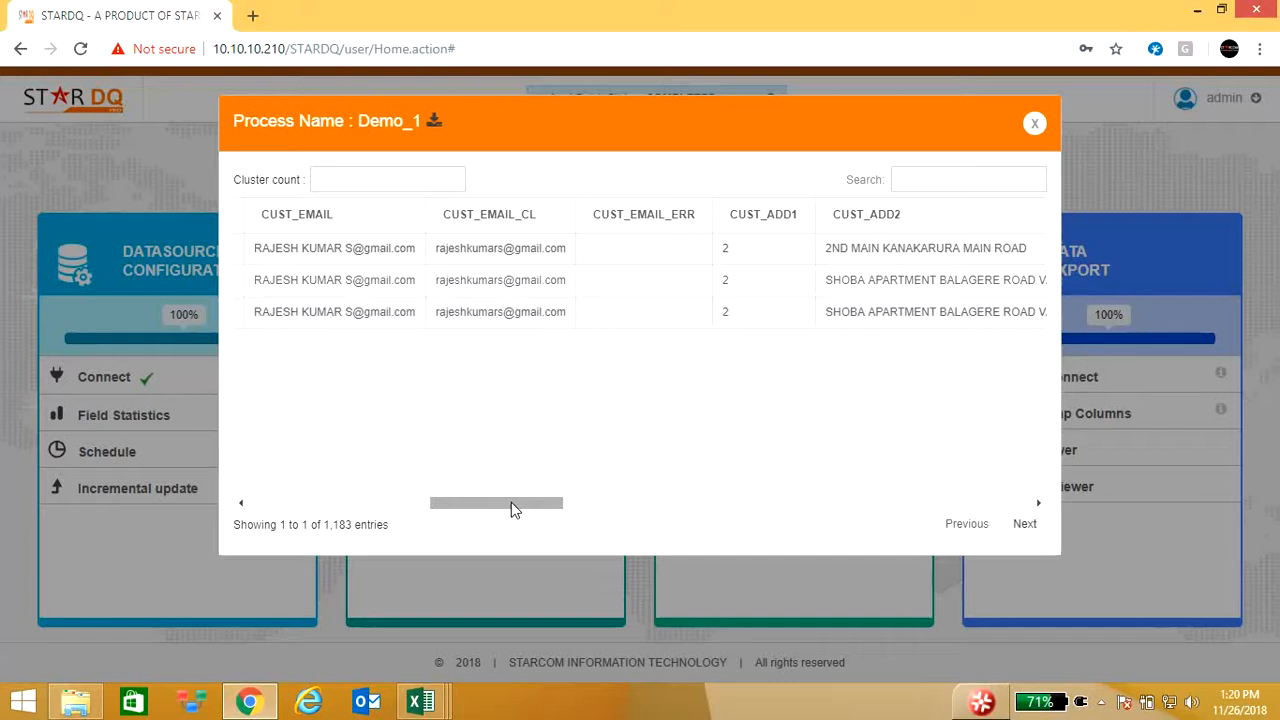
pyautogui.moveTo(510, 509); pyautogui.dragTo(874, 499)
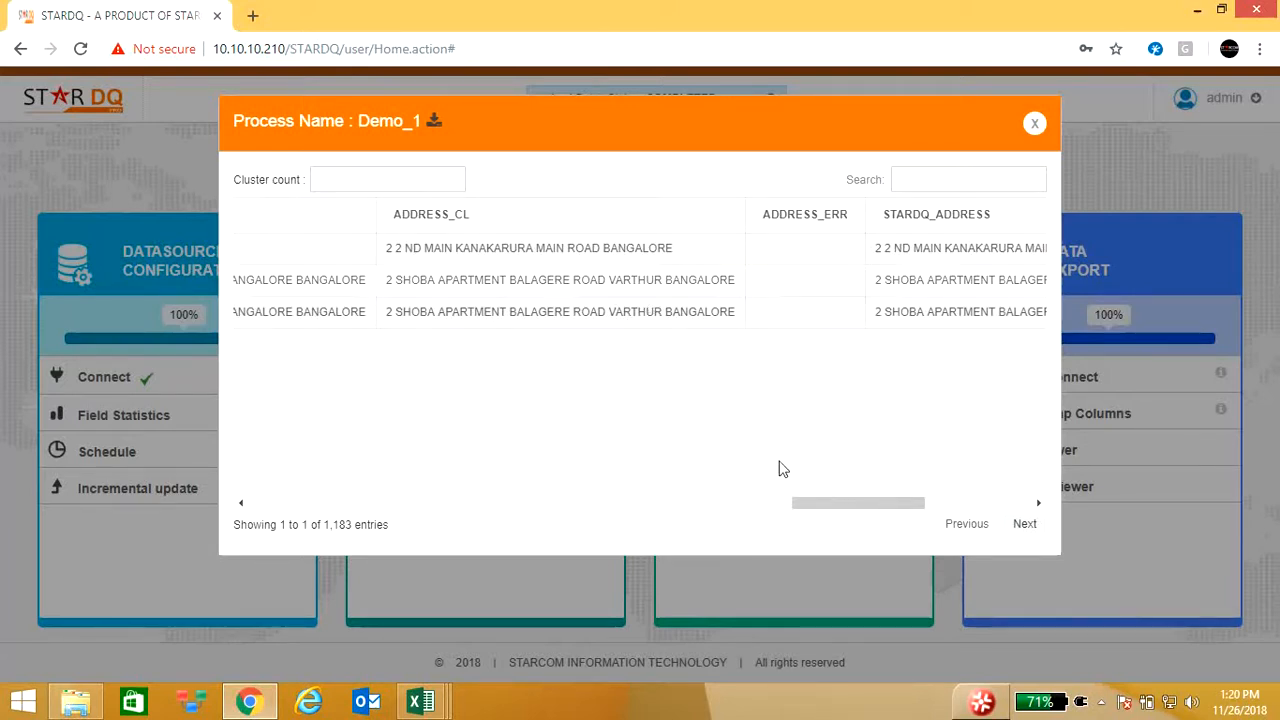
pyautogui.moveTo(855, 508); pyautogui.dragTo(246, 515)
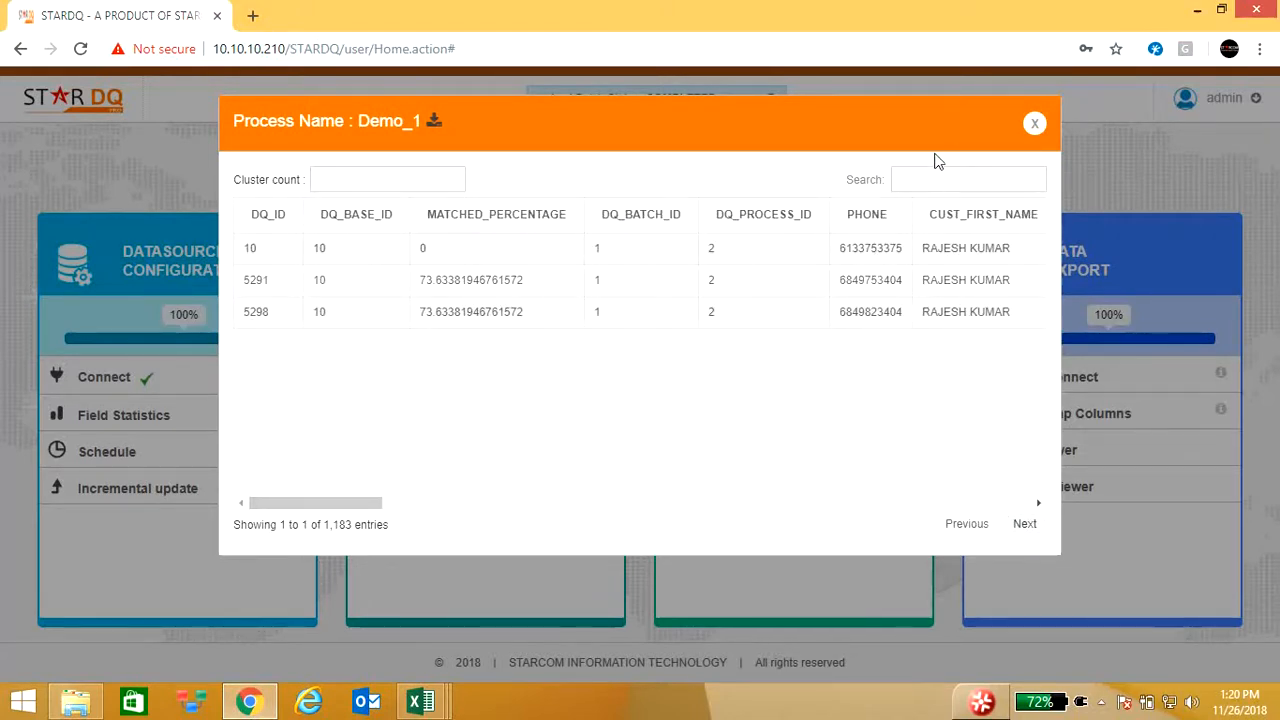
pyautogui.click(1031, 126)
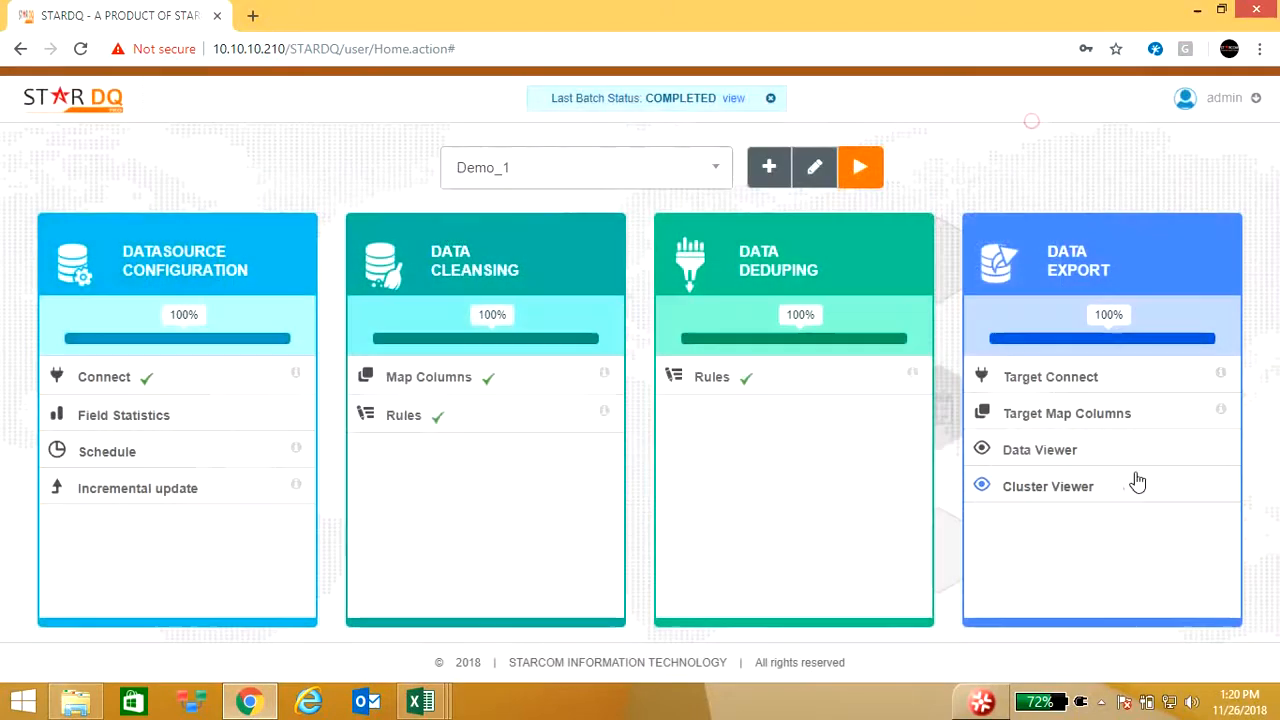
# Examine the Demo_1 records in the Data Viewer, comparing ADDRESS with ADDRESS_CL and checking the STARDQ address, city, pincode and IS_UNIQUE columns
pyautogui.click(1037, 449)
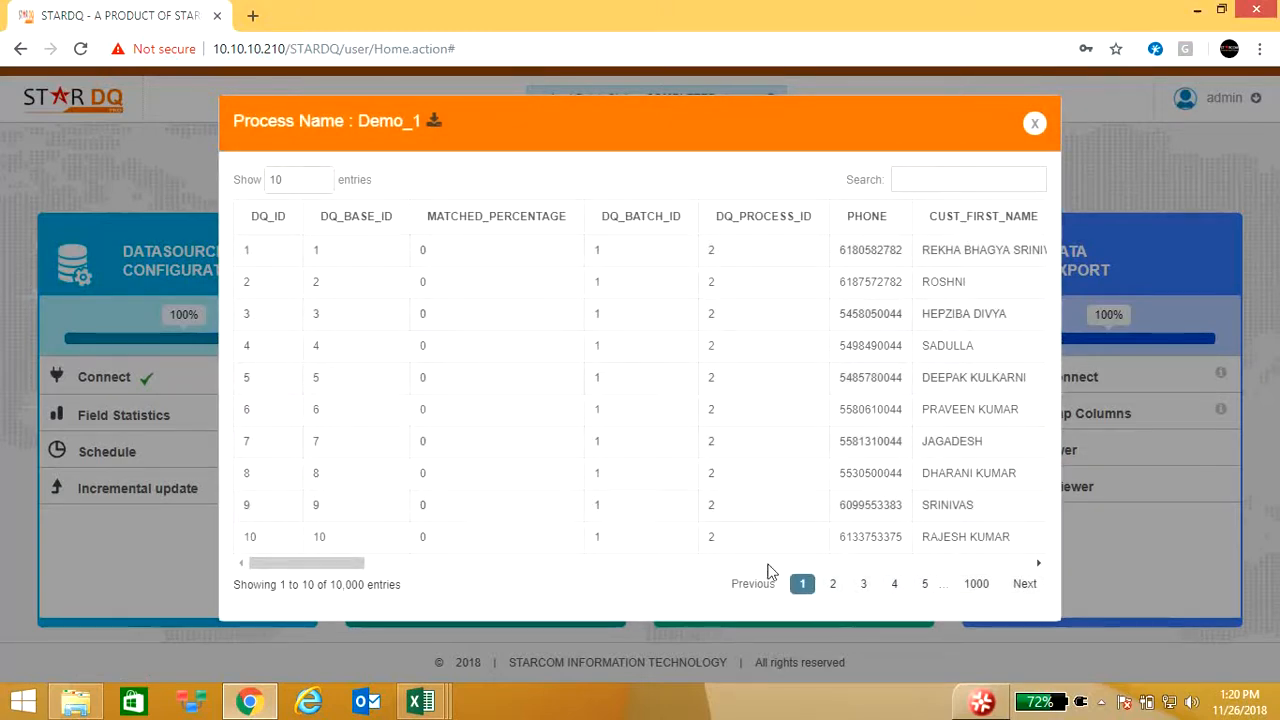
pyautogui.moveTo(340, 564); pyautogui.dragTo(833, 548)
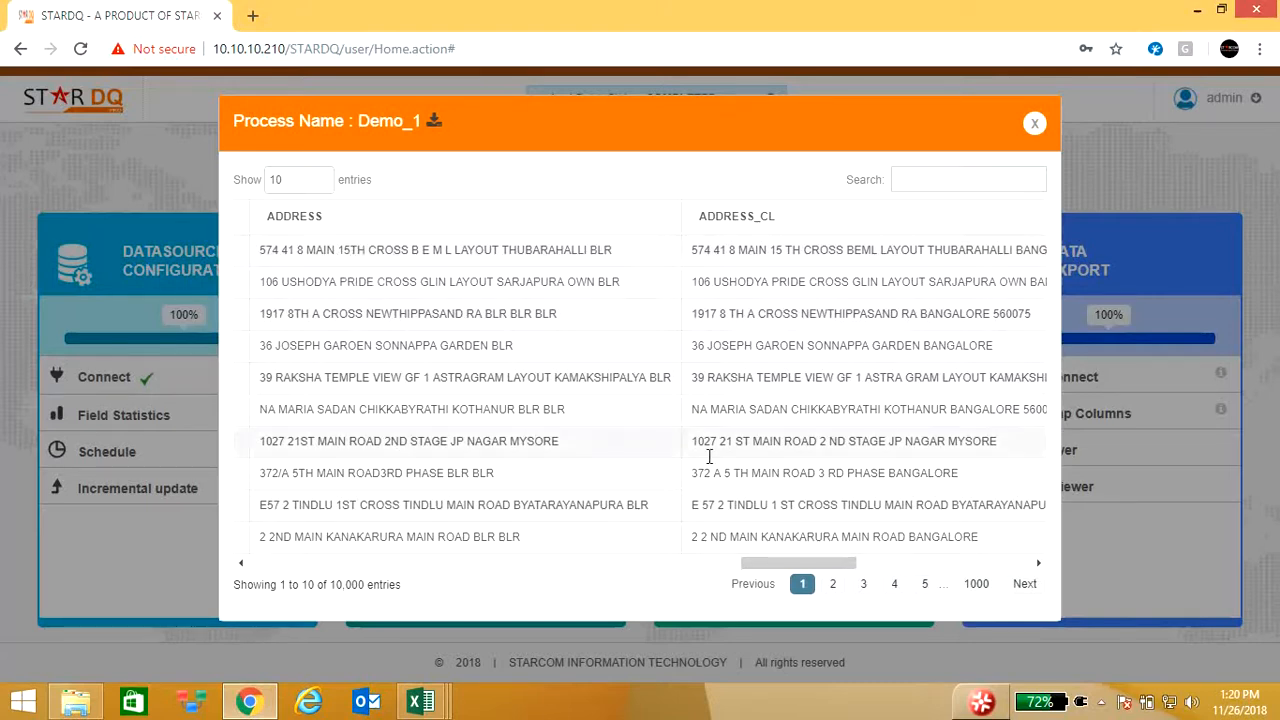
pyautogui.moveTo(785, 563); pyautogui.dragTo(757, 572)
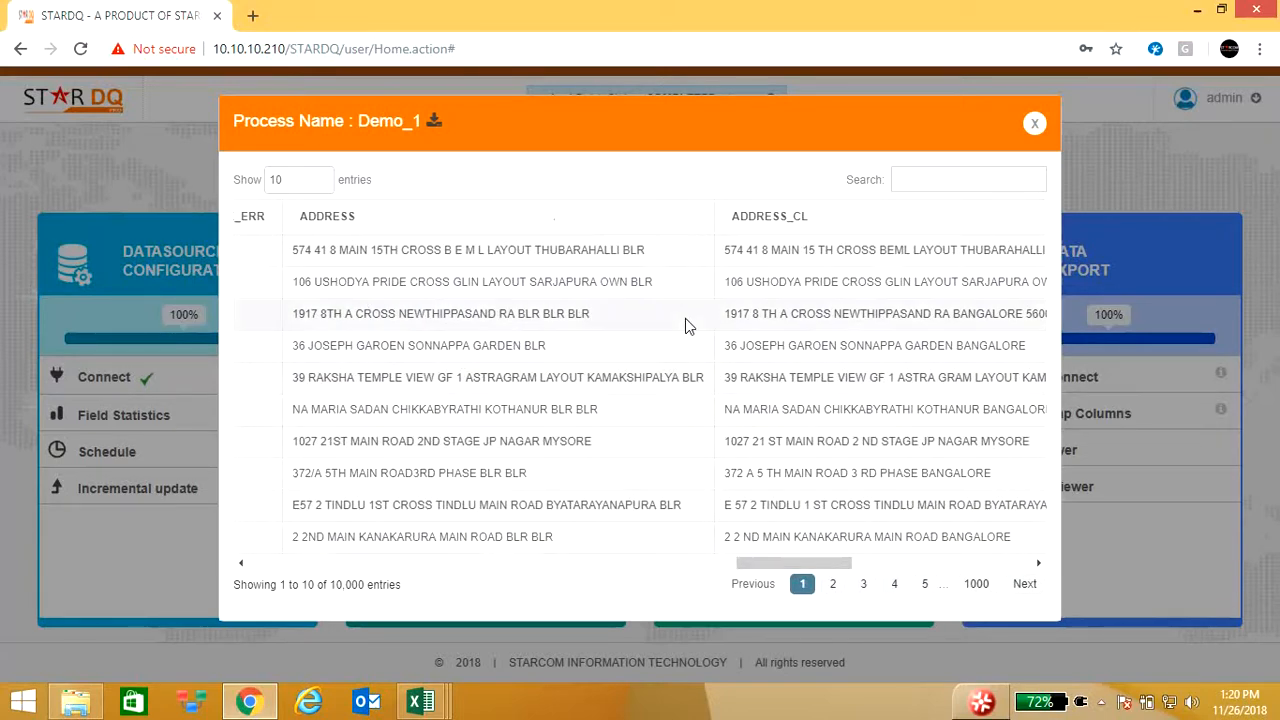
pyautogui.moveTo(811, 572); pyautogui.dragTo(861, 563)
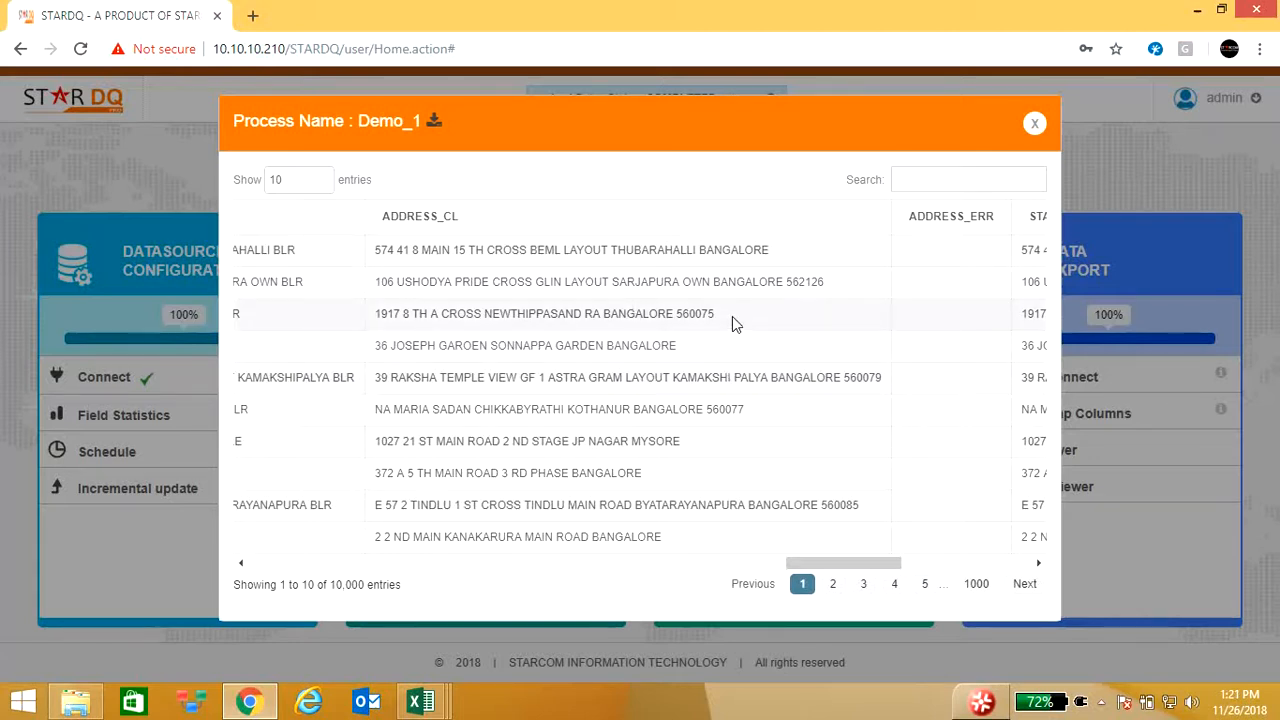
pyautogui.moveTo(785, 283); pyautogui.dragTo(830, 289)
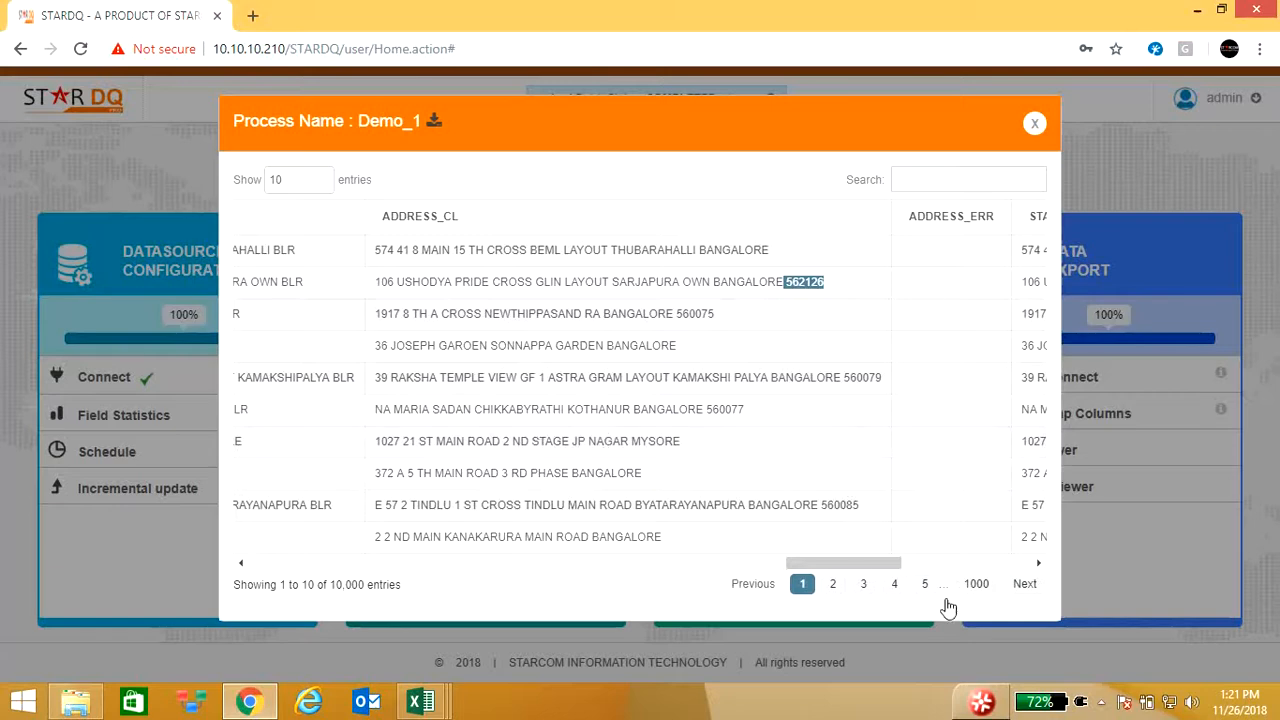
pyautogui.moveTo(835, 570); pyautogui.dragTo(787, 564)
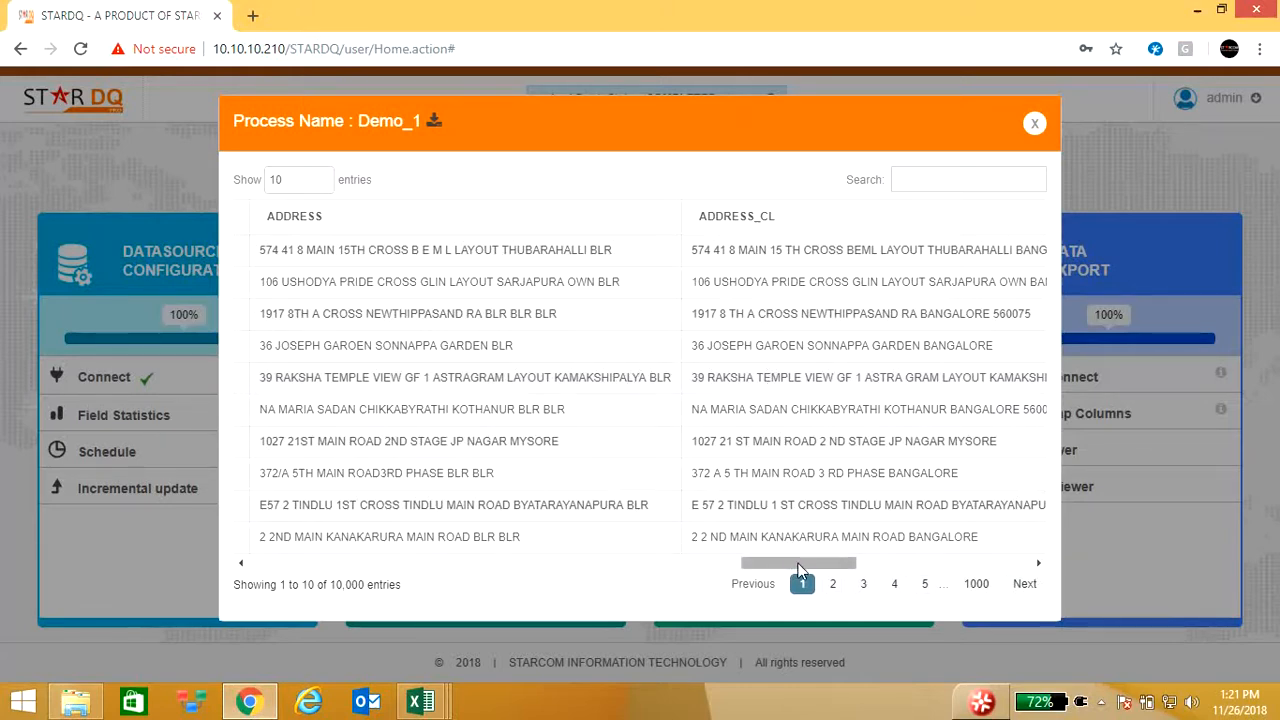
pyautogui.moveTo(798, 568); pyautogui.dragTo(854, 566)
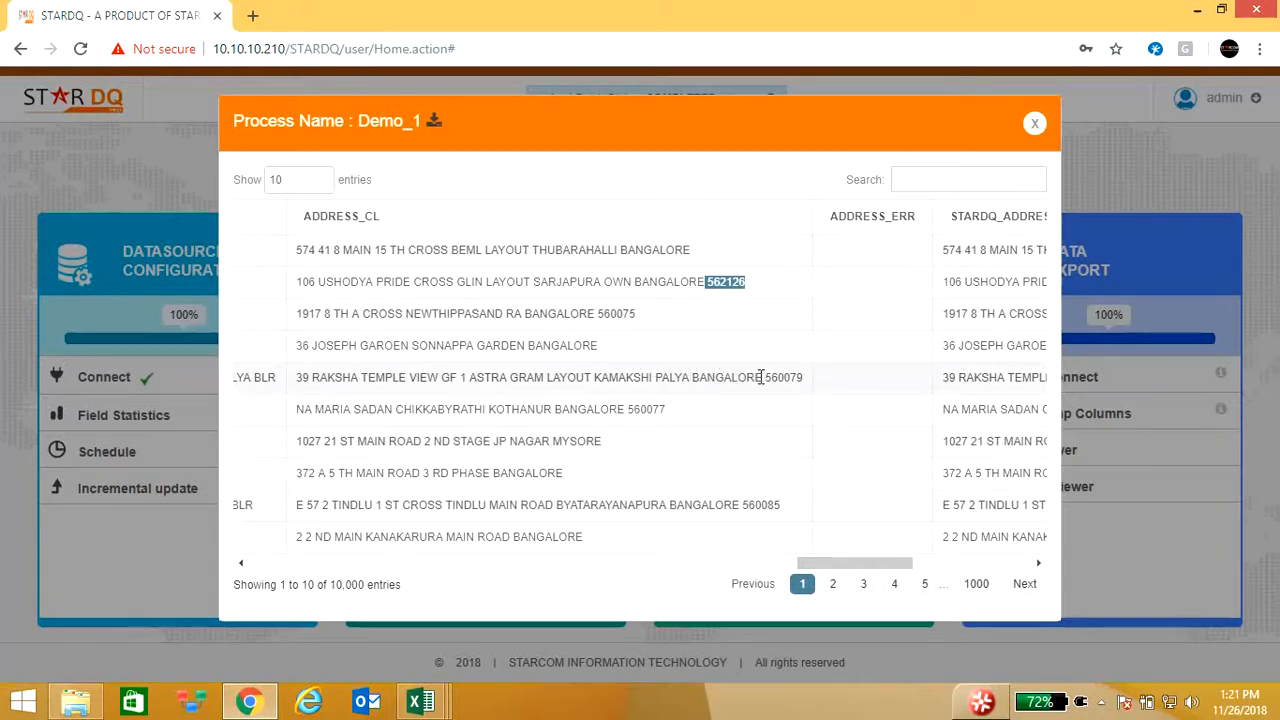
pyautogui.moveTo(858, 563); pyautogui.dragTo(993, 558)
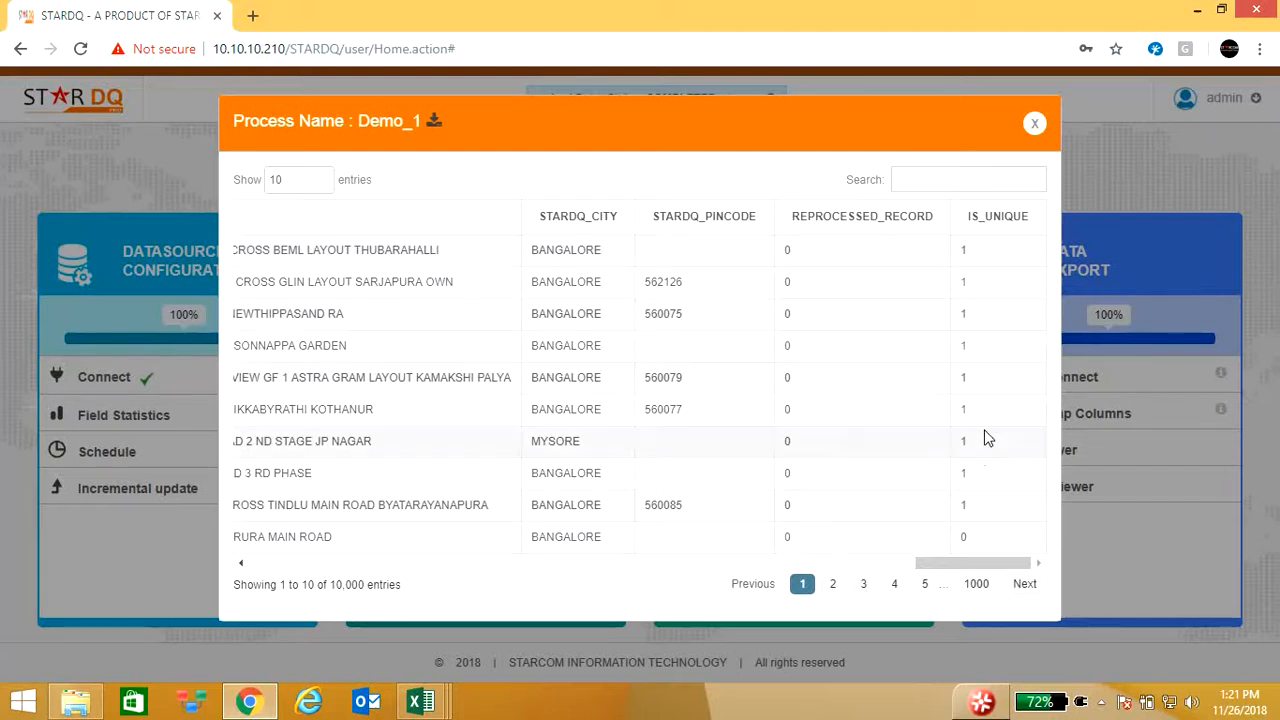
pyautogui.moveTo(980, 566); pyautogui.dragTo(955, 565)
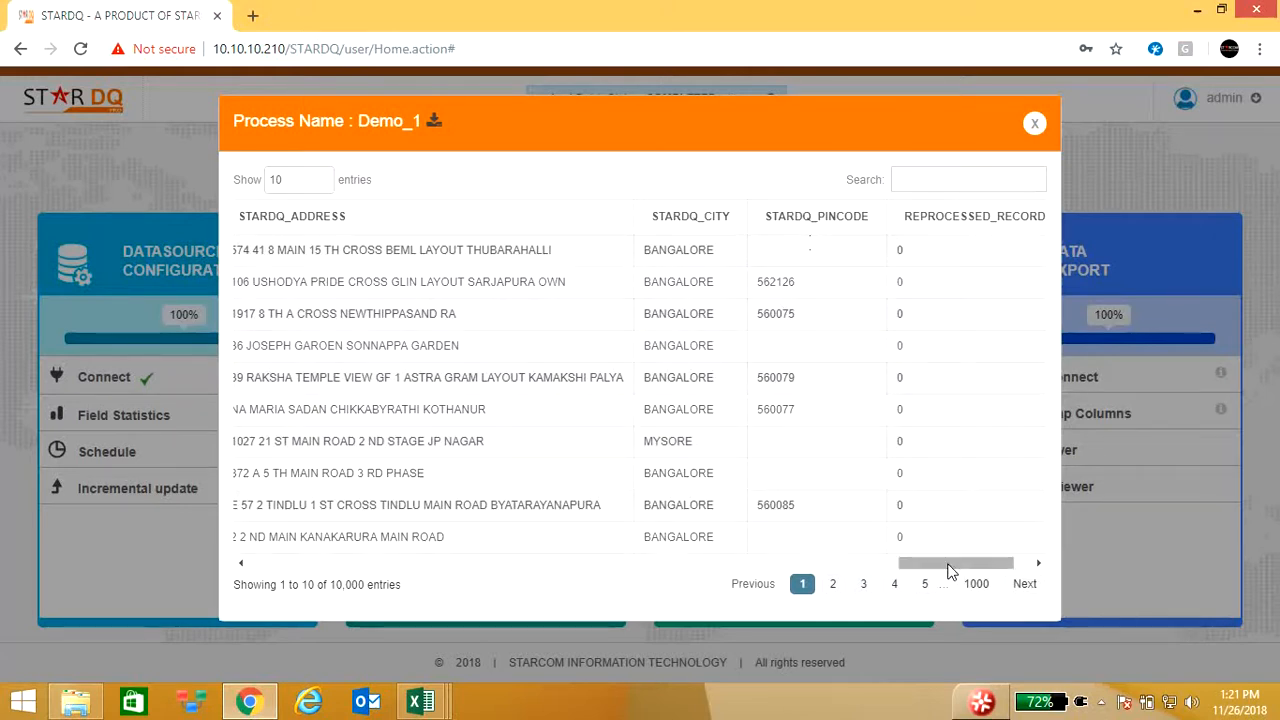
# Compare the CUST_EMAIL column with CUST_EMAIL_CL in the Demo_1 records and close the Data Viewer
pyautogui.moveTo(949, 573); pyautogui.dragTo(466, 560)
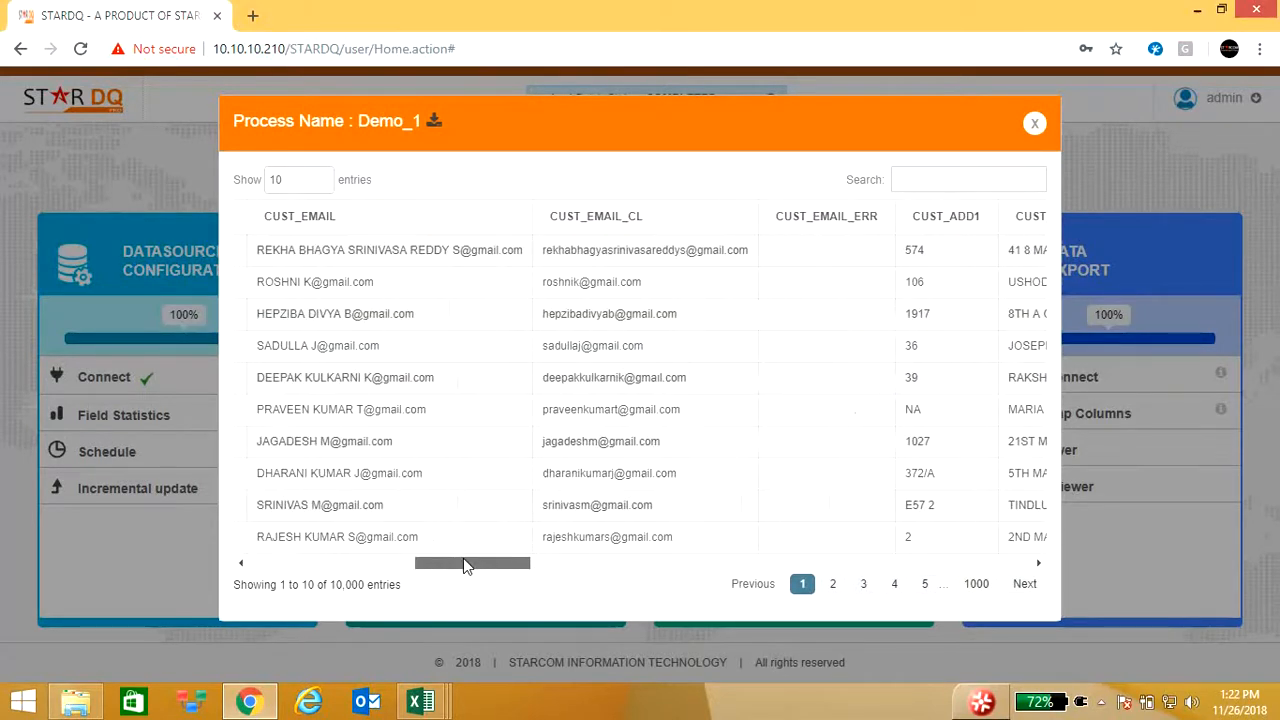
pyautogui.click(1035, 125)
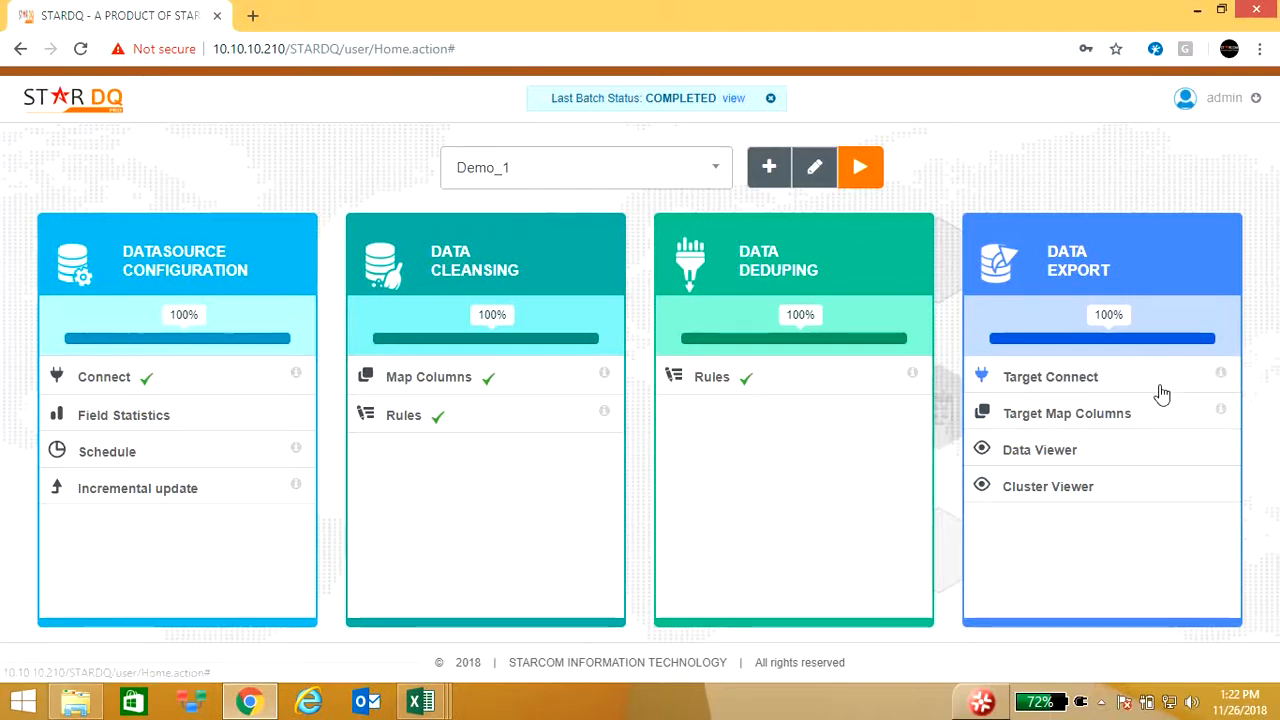
# Configure the export target as a File datasource named abc with file name abc, keeping the default path, and save it
pyautogui.click(1162, 393)
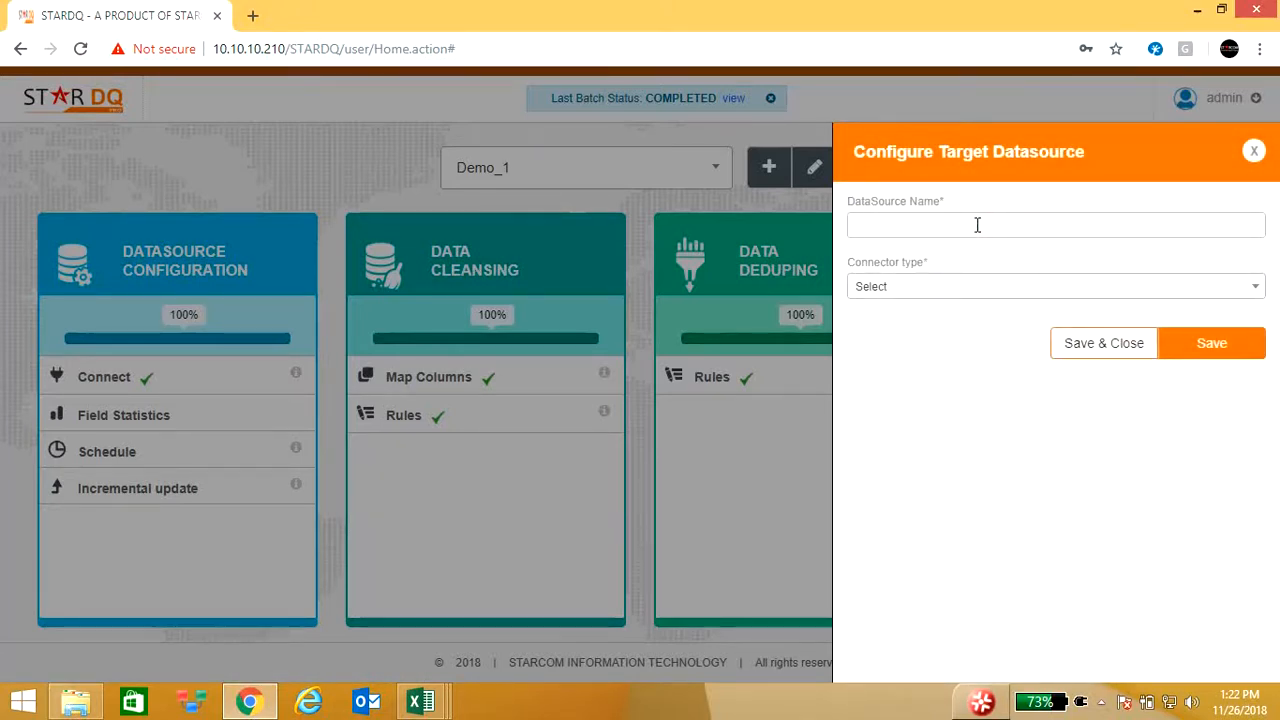
pyautogui.write('abc')
pyautogui.click(957, 299)
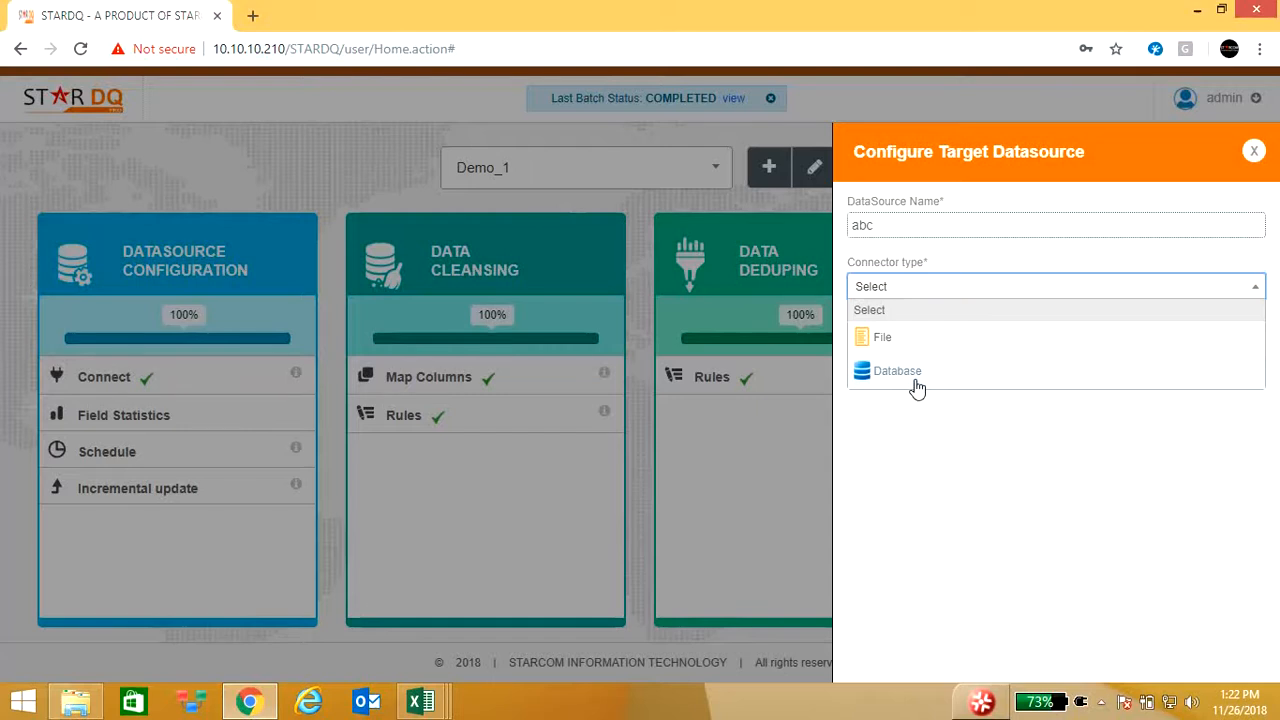
pyautogui.click(905, 340)
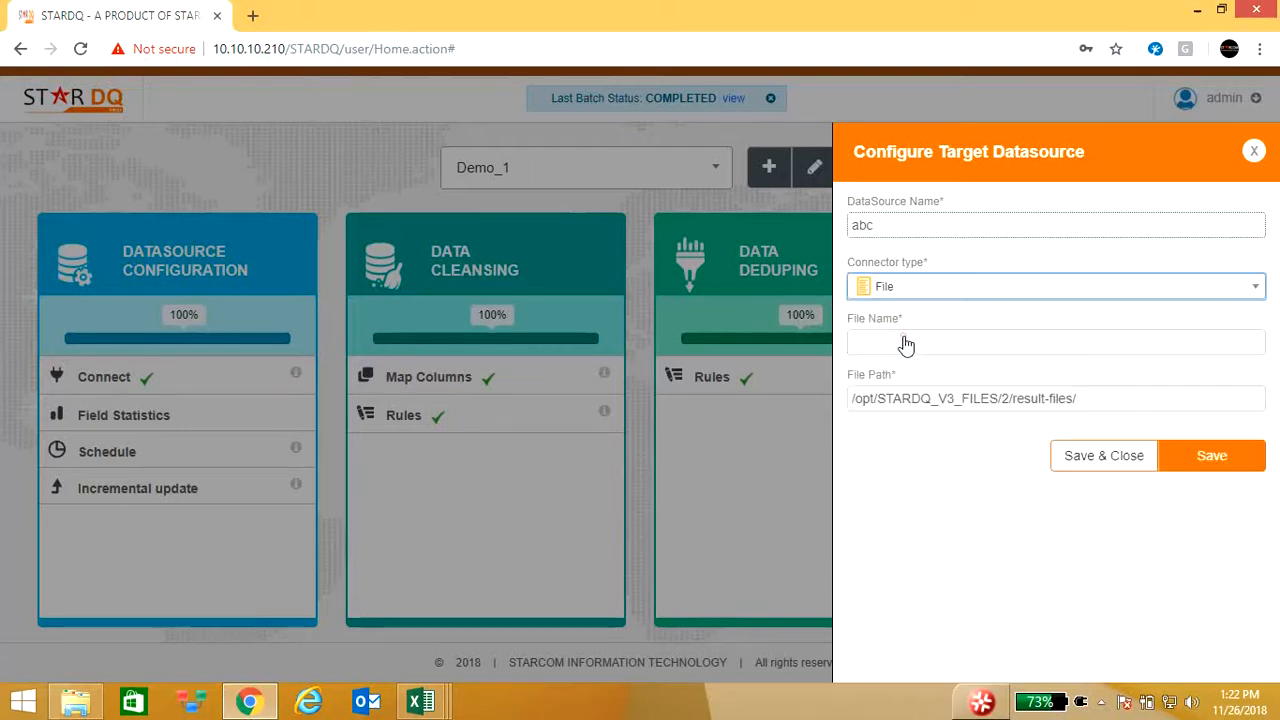
pyautogui.click(908, 343)
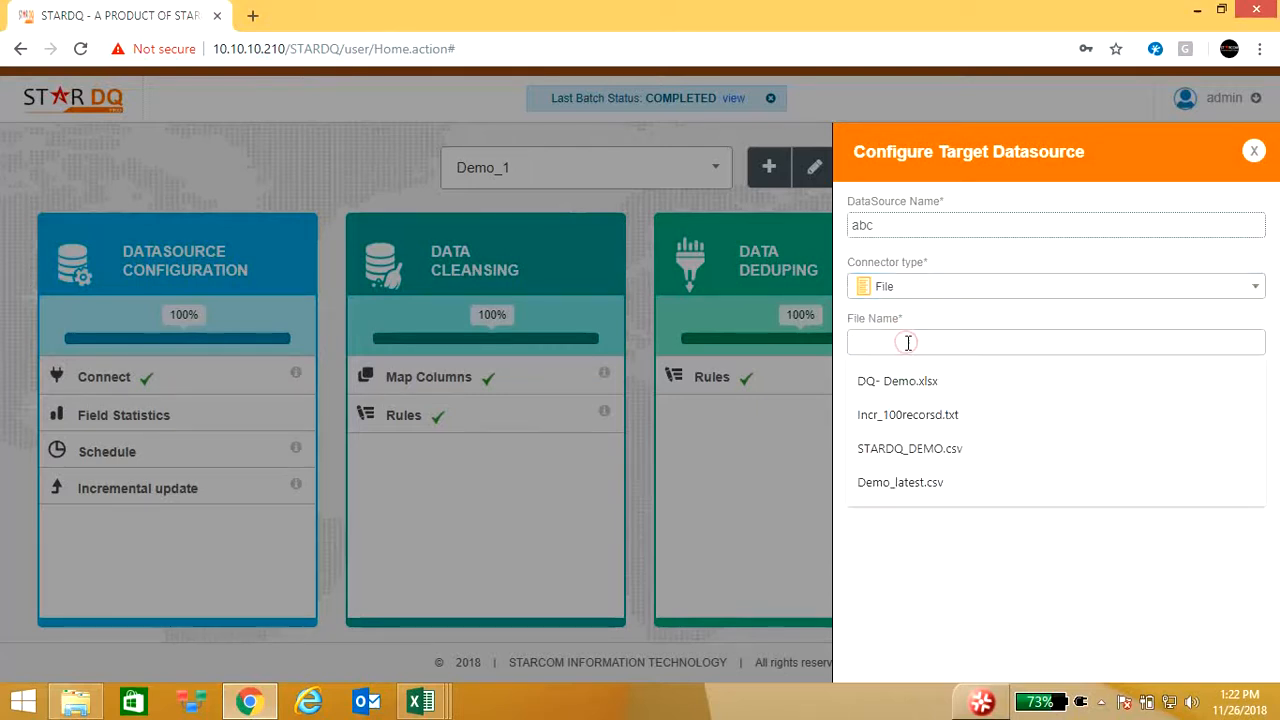
pyautogui.write('abc')
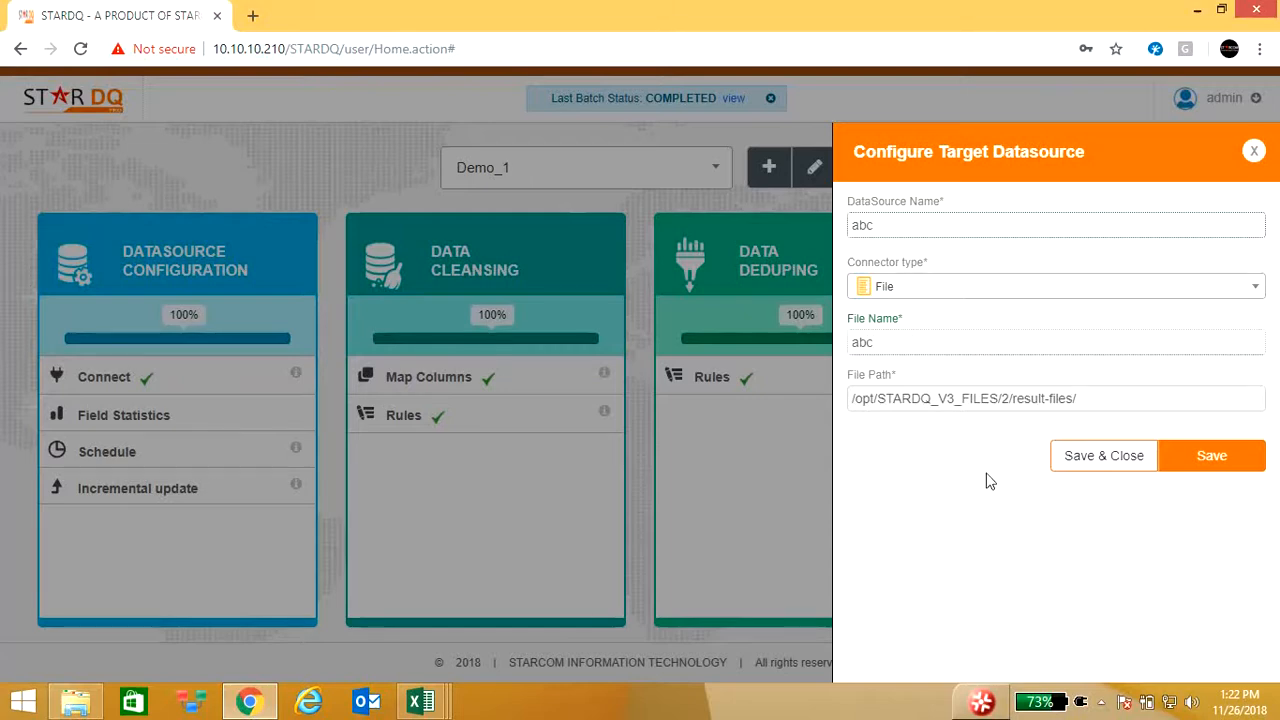
pyautogui.click(1106, 462)
pyautogui.click(1254, 152)
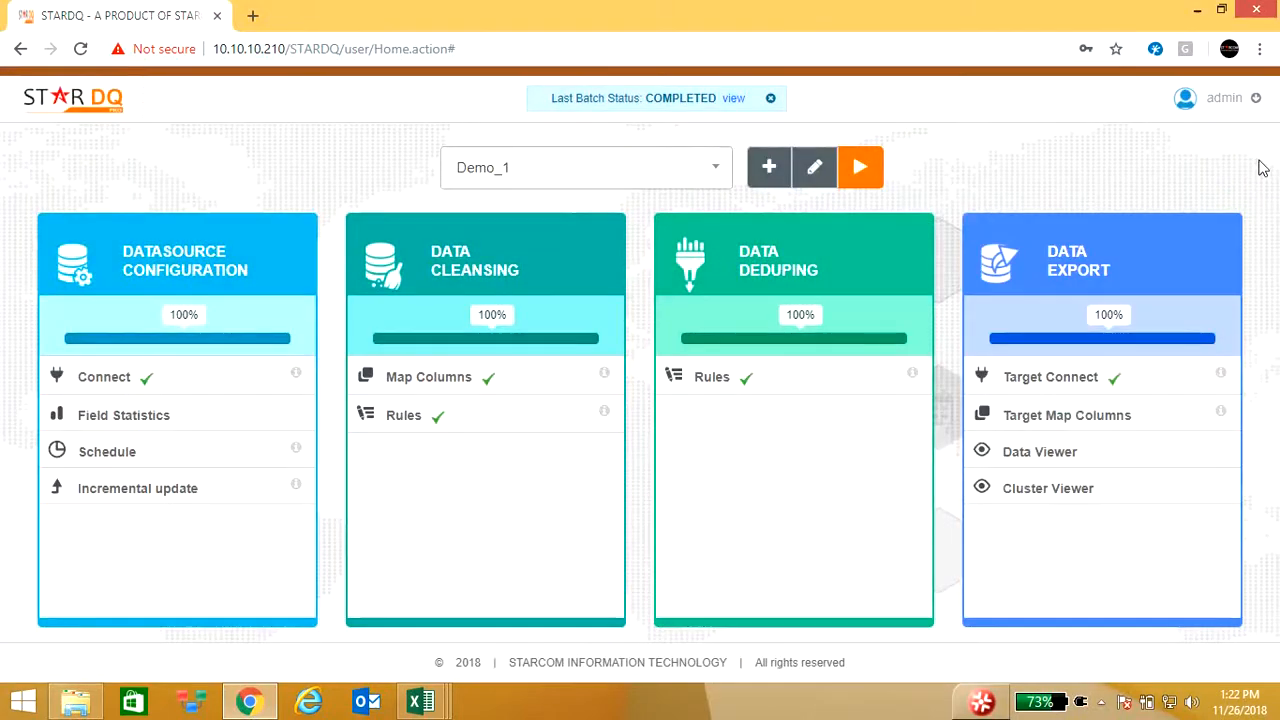
# Review the export's target column mappings from PHONE to DQ_BATCH_ID and save them with the default names
pyautogui.click(1150, 427)
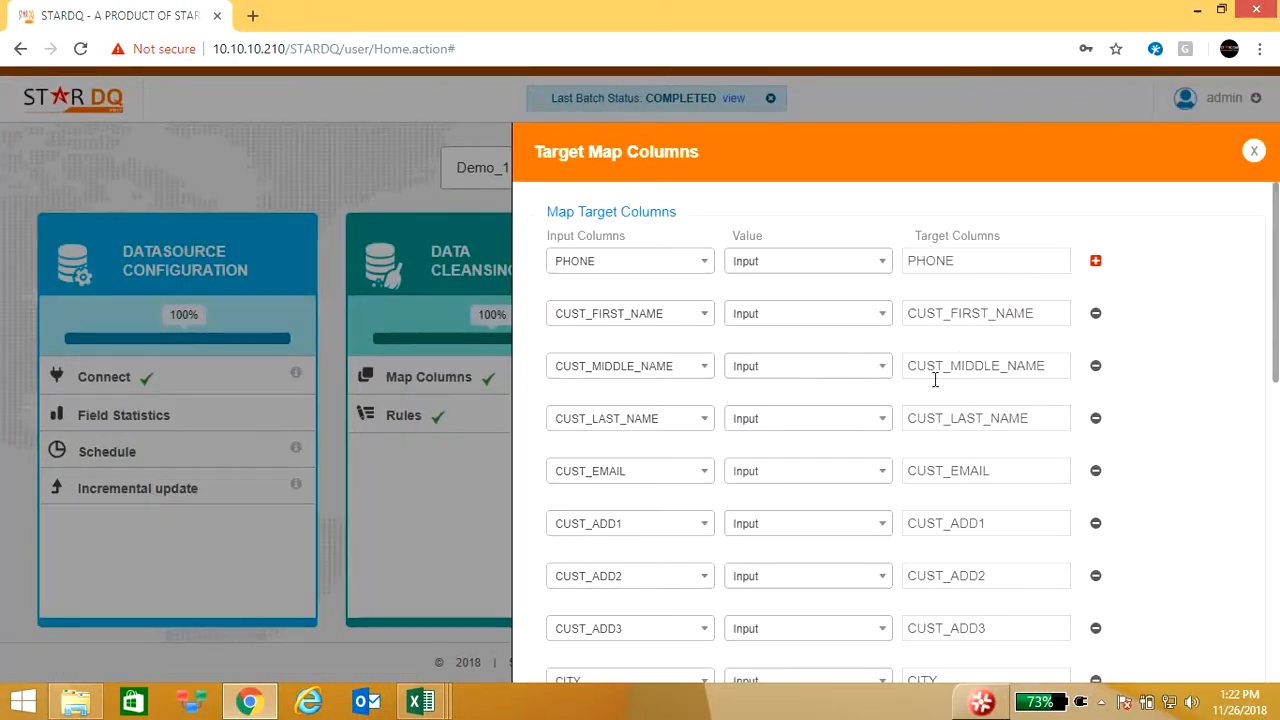
pyautogui.scroll(-8, 937, 390)
pyautogui.scroll(3, 939, 400)
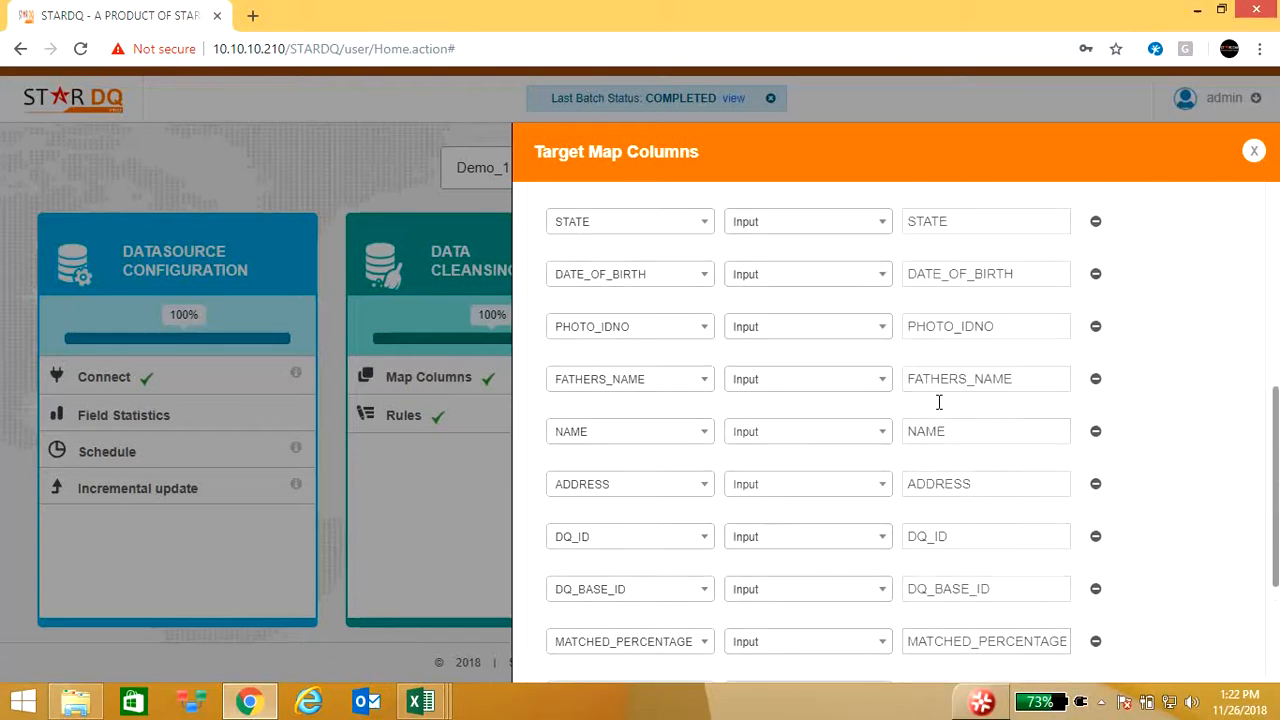
pyautogui.scroll(5, 939, 401)
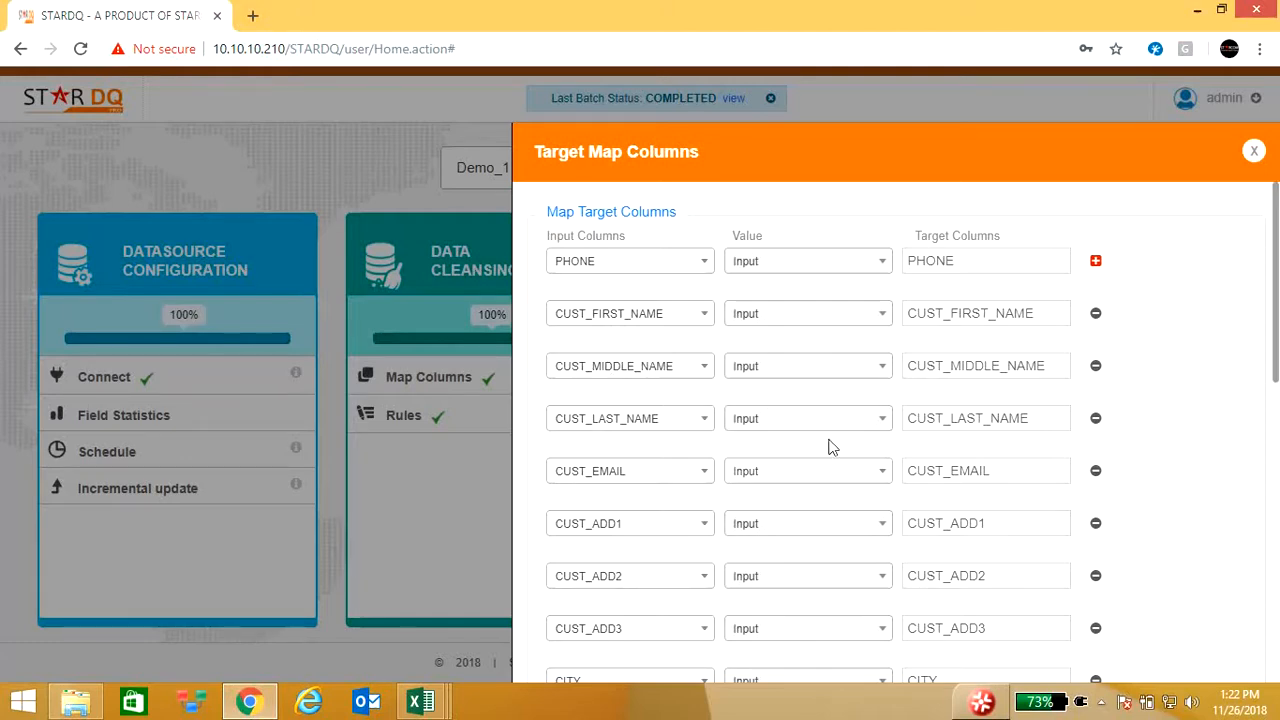
pyautogui.scroll(-2, 1040, 515)
pyautogui.scroll(-1, 1042, 512)
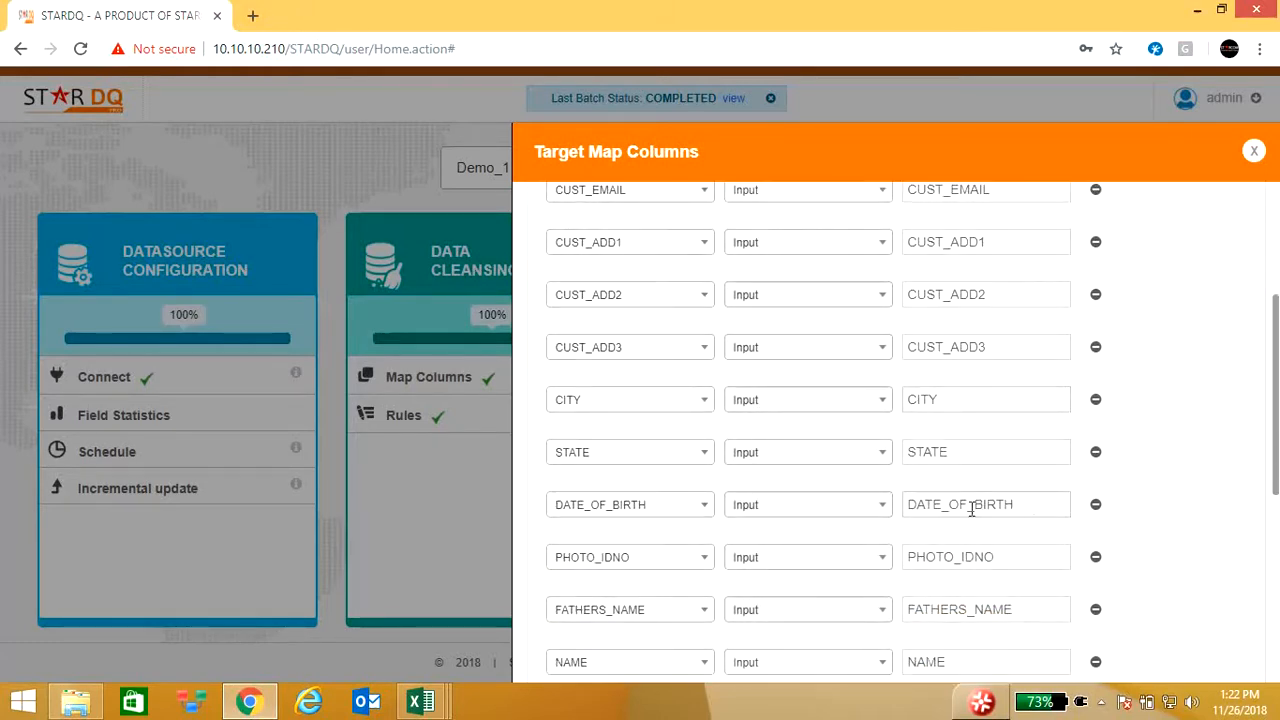
pyautogui.scroll(3, 1160, 469)
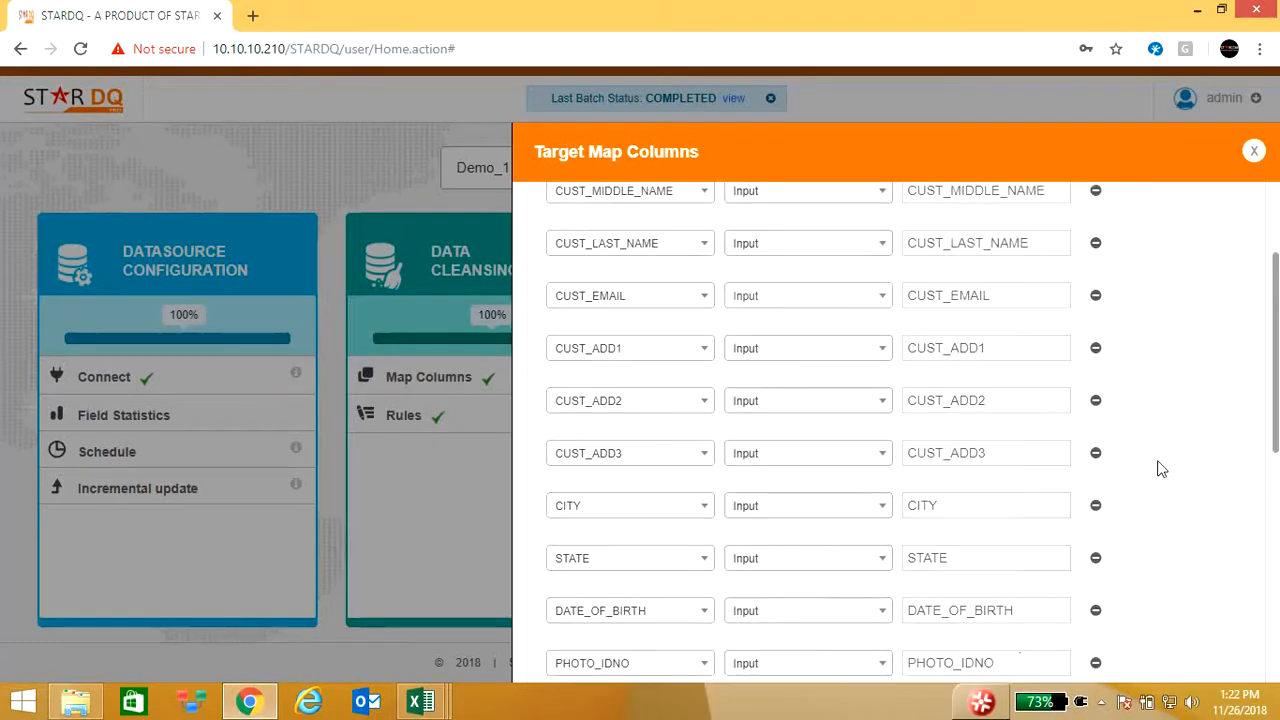
pyautogui.scroll(-5, 1063, 545)
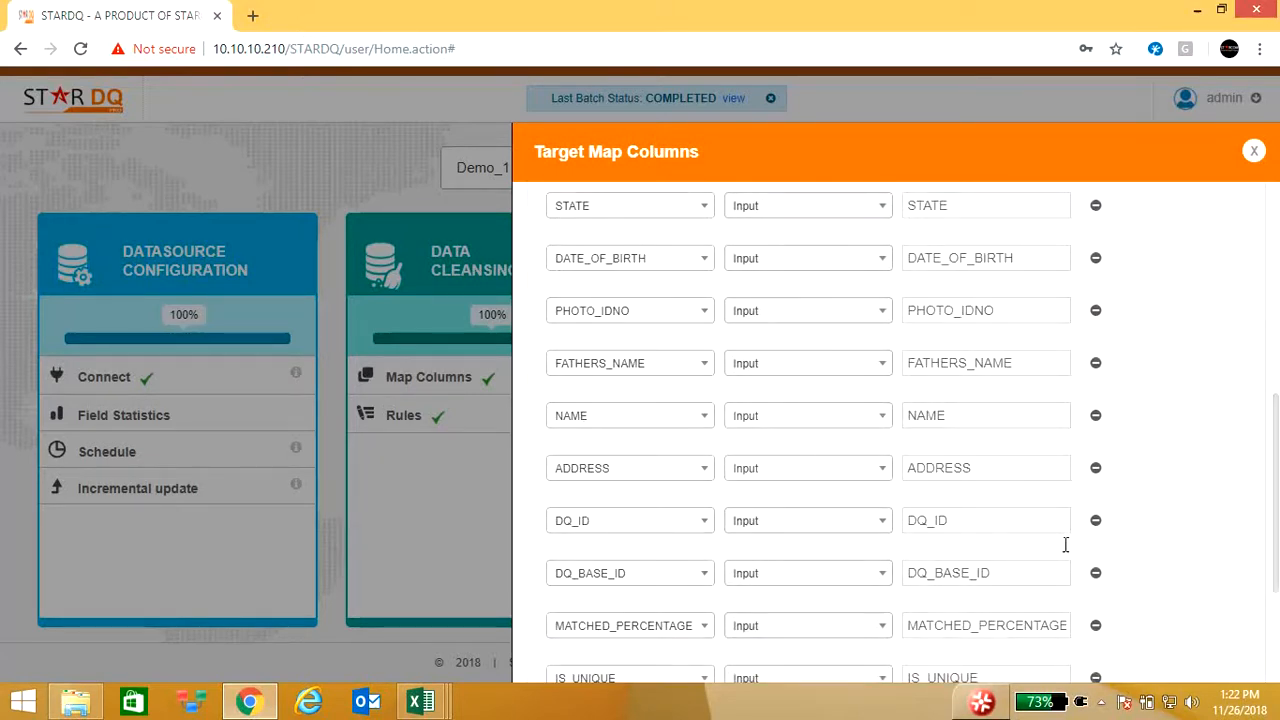
pyautogui.scroll(-3, 1065, 545)
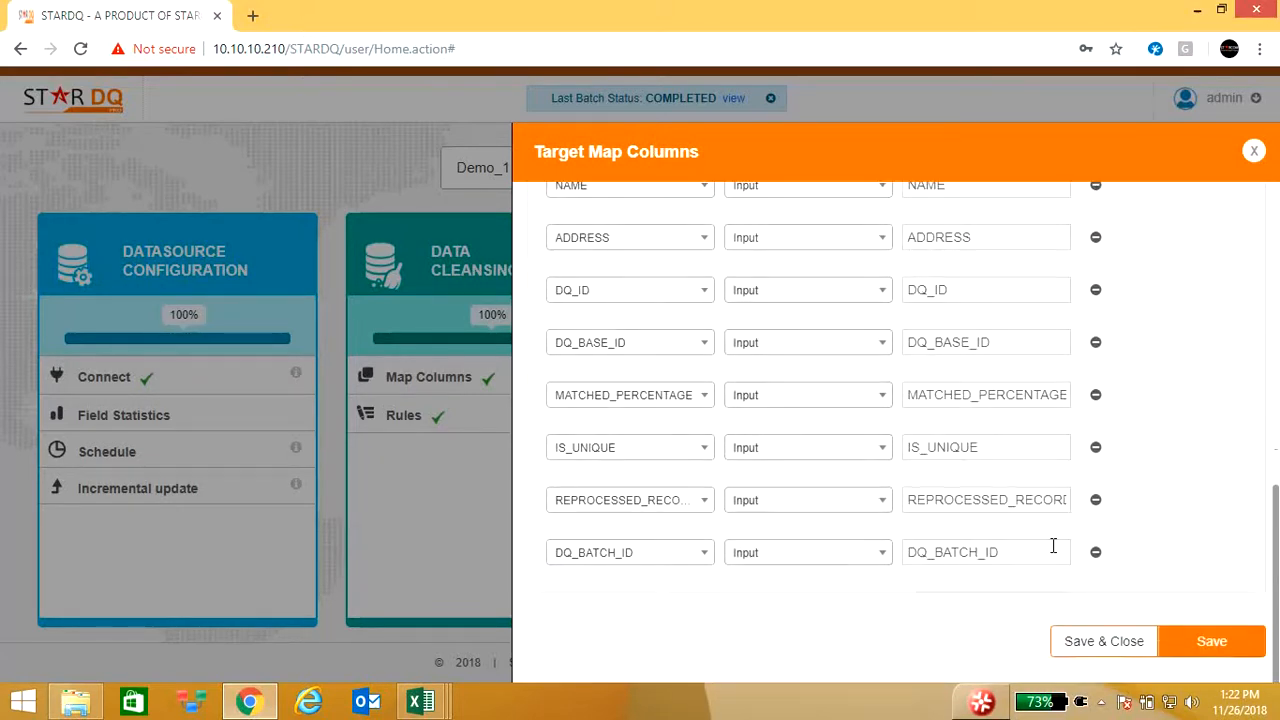
pyautogui.click(1110, 644)
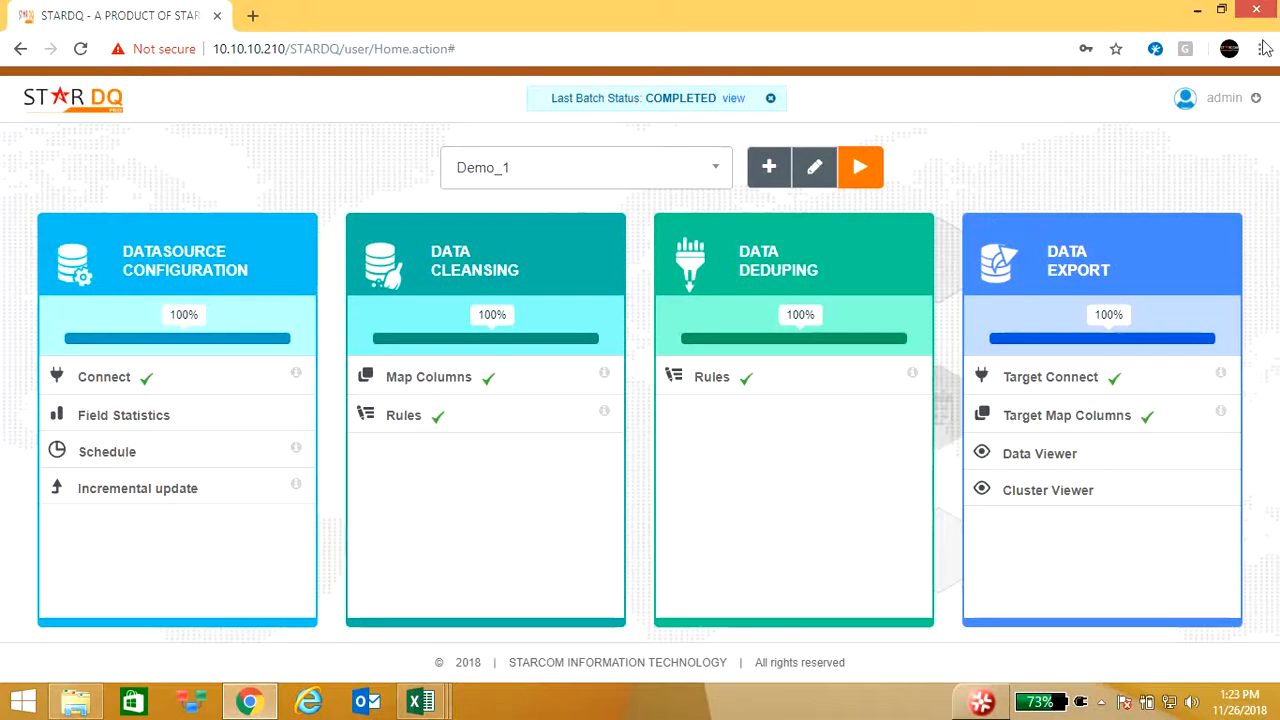
# Minimize the Chrome and Excel windows to reach the desktop and launch Active Presenter
pyautogui.click(1196, 11)
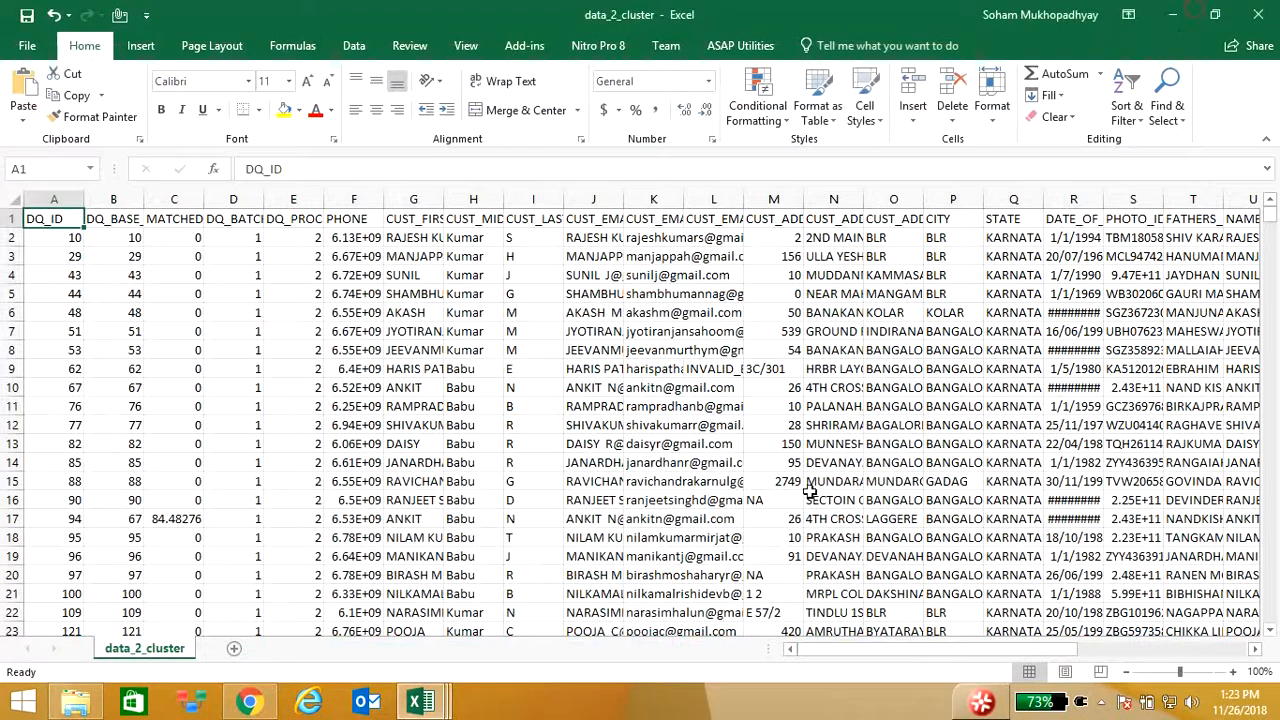
pyautogui.click(1172, 14)
pyautogui.click(1172, 14)
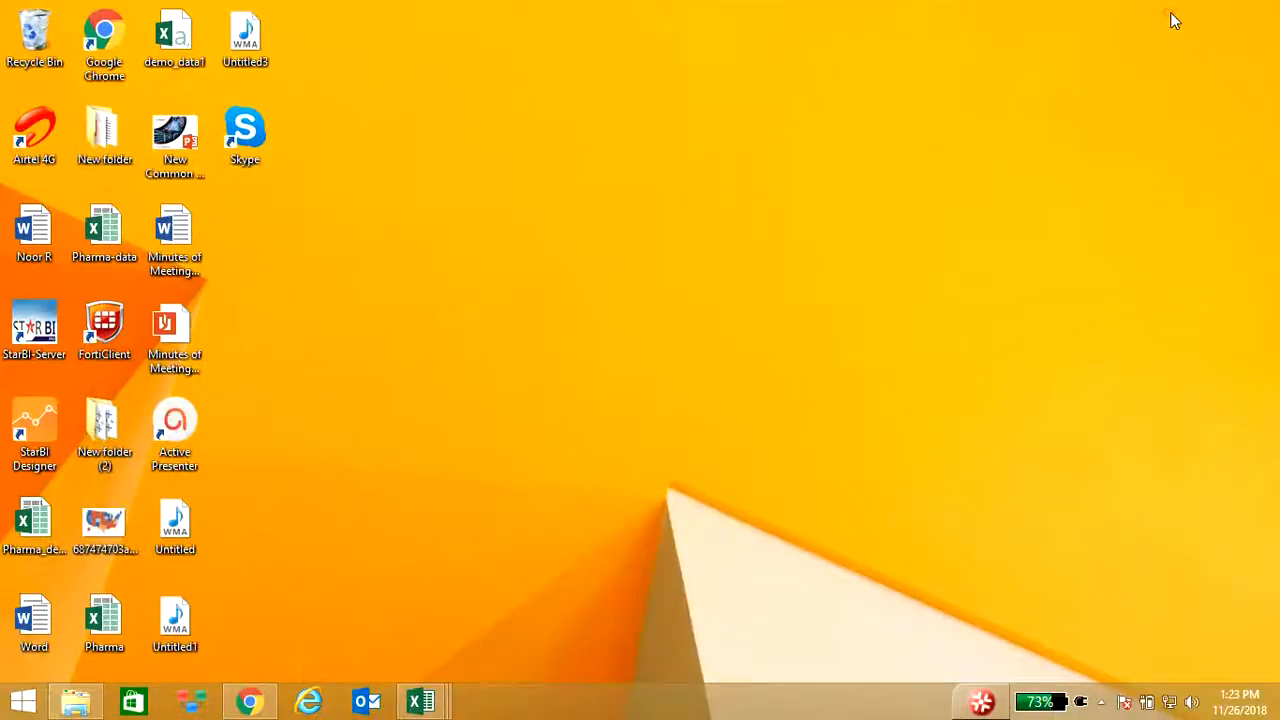
pyautogui.doubleClick(177, 425)
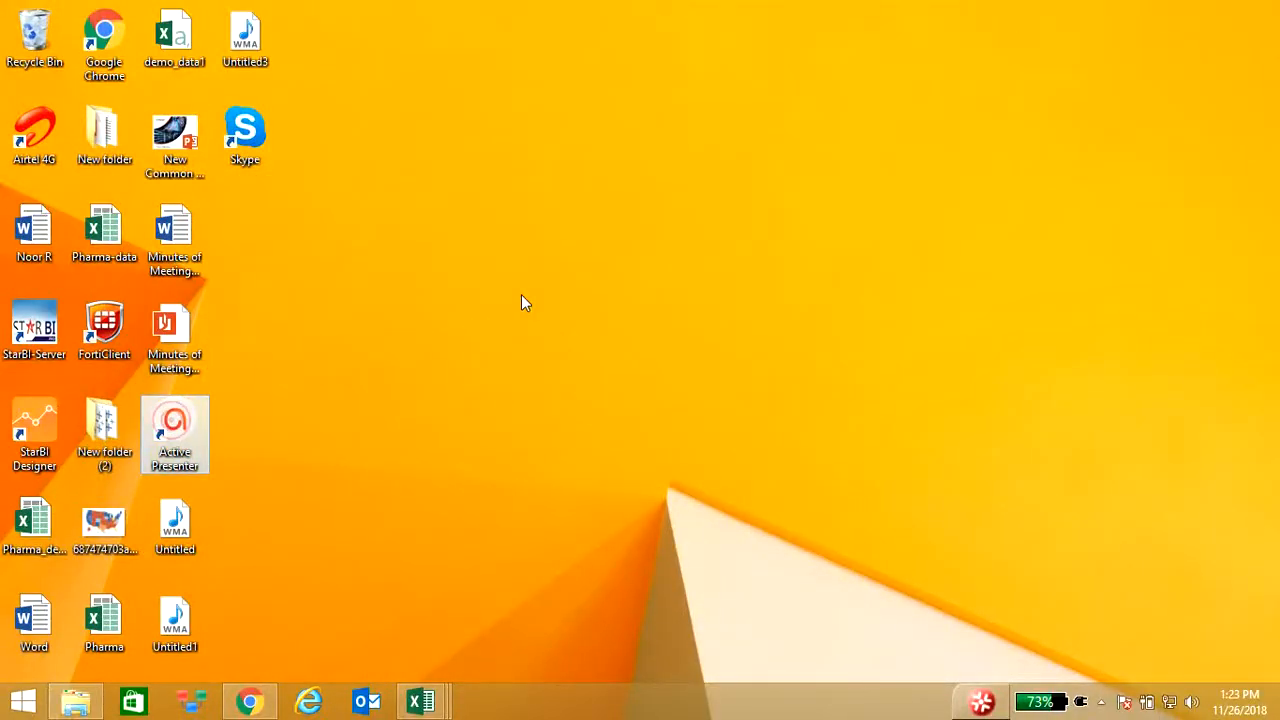